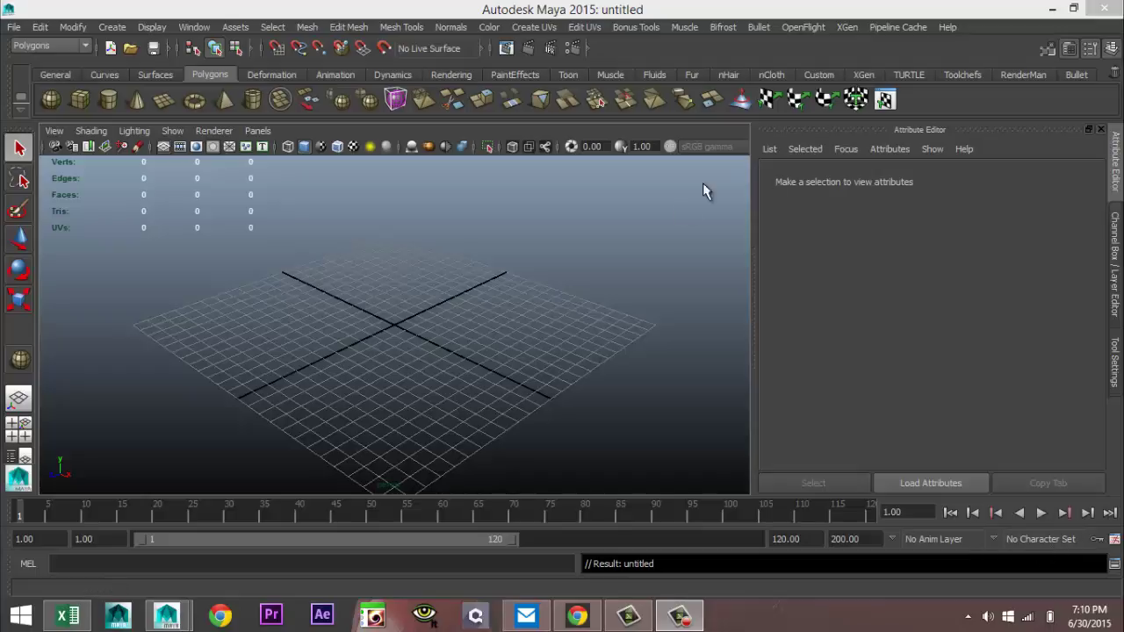
Drag out a polygon sphere on the grid from the shelf tool
left_click(51, 100)
left_click_drag(409, 335, 556, 350)
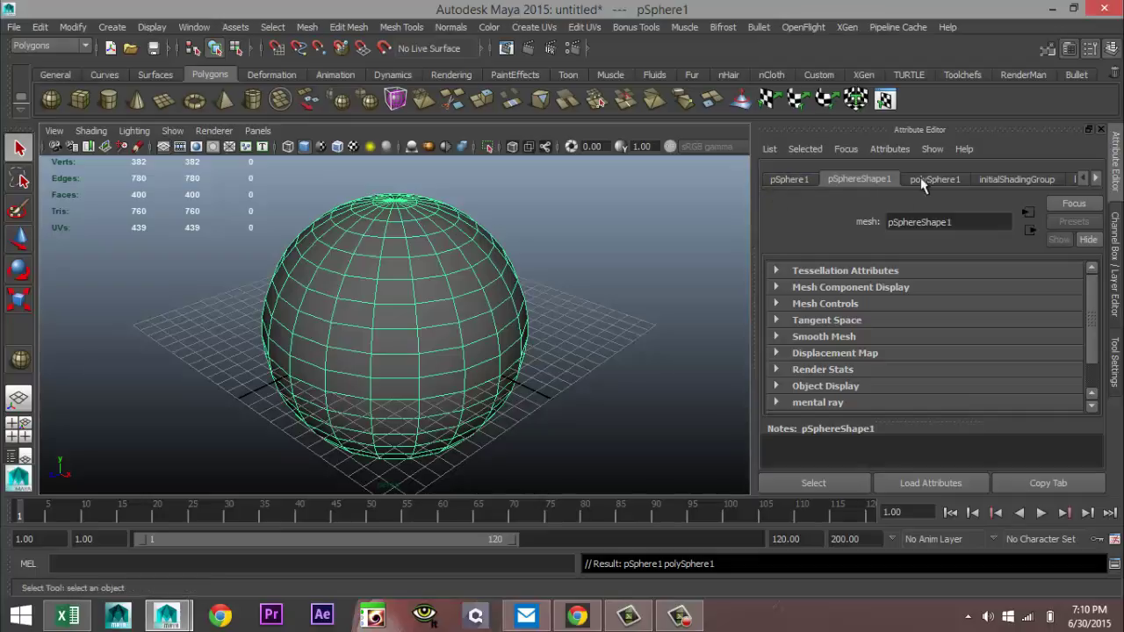
left_click(790, 181)
Set the sphere's Translate X, Y and Z to 0 to centre it at the origin
left_click(909, 290)
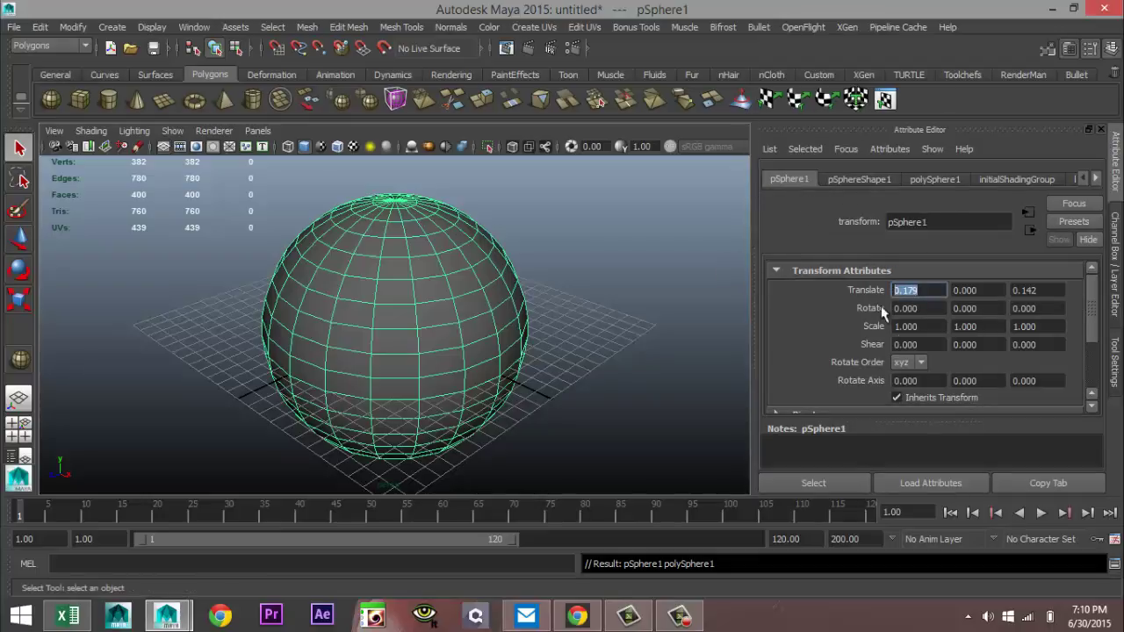
type("0")
left_click(997, 290)
type("0")
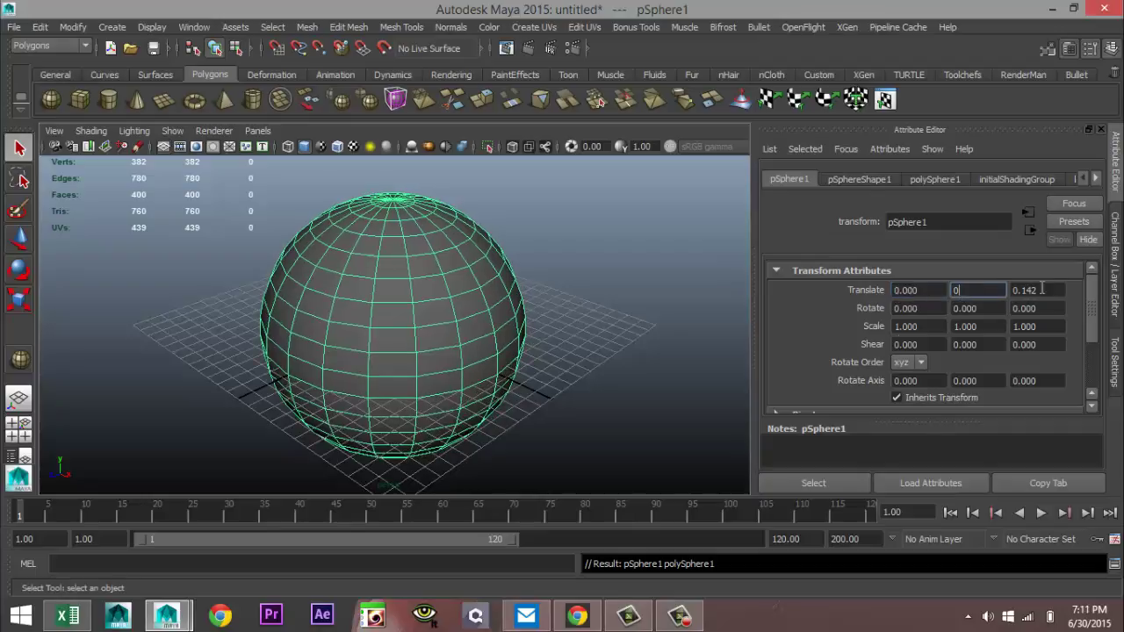
left_click(1042, 290)
type("0")
left_click(967, 294)
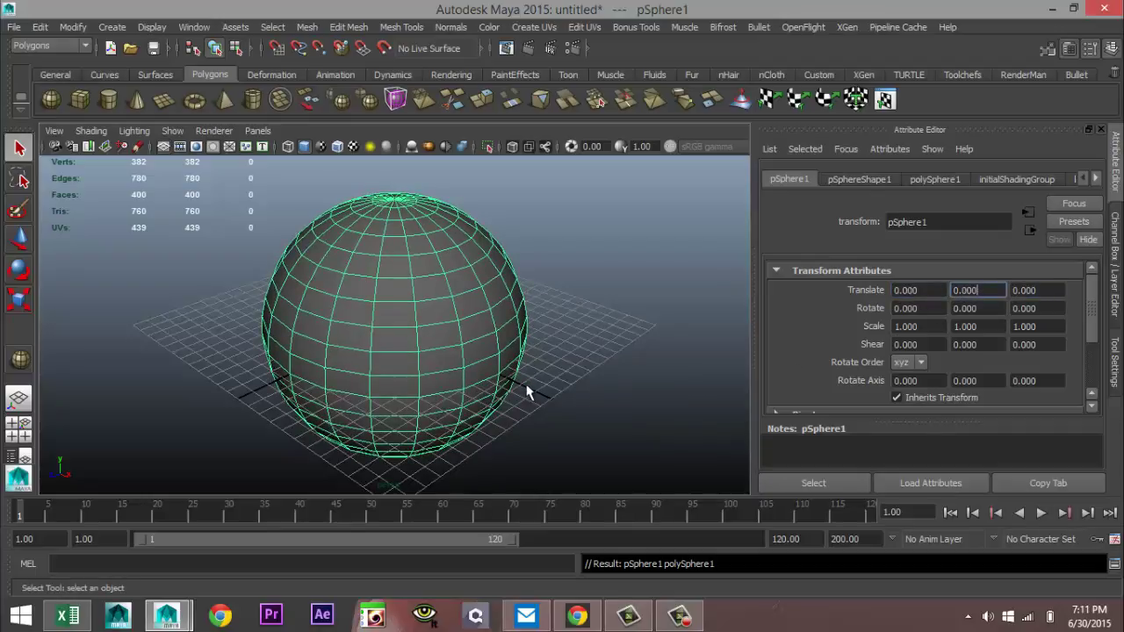
left_click_drag(526, 392, 620, 380, "alt")
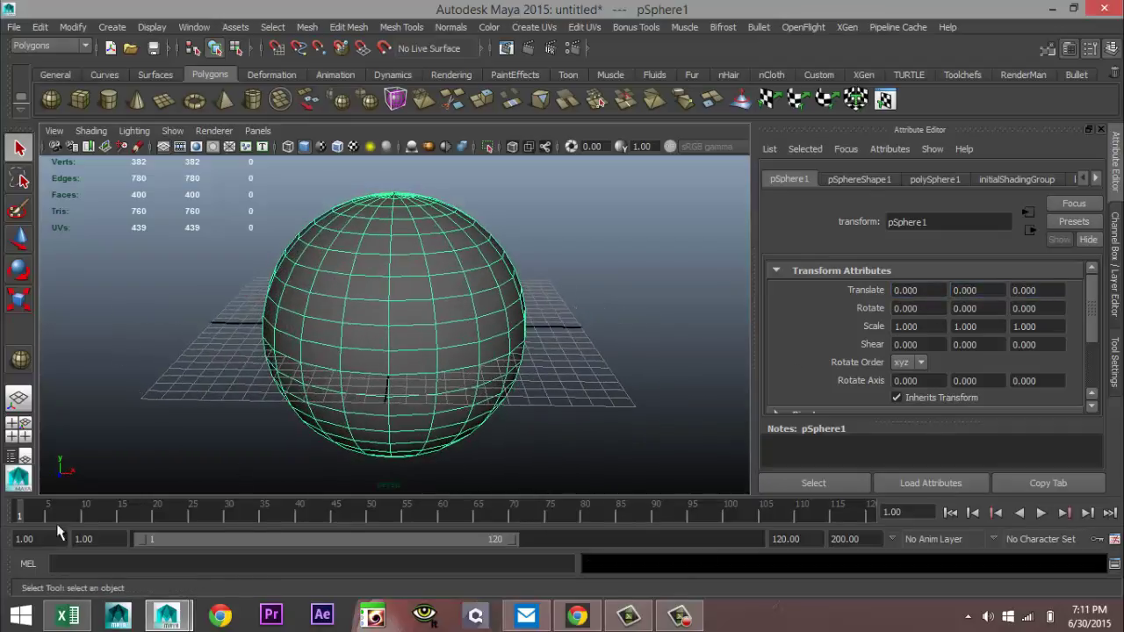
Delete the 40 faces at the bottom of the sphere
left_click(23, 433)
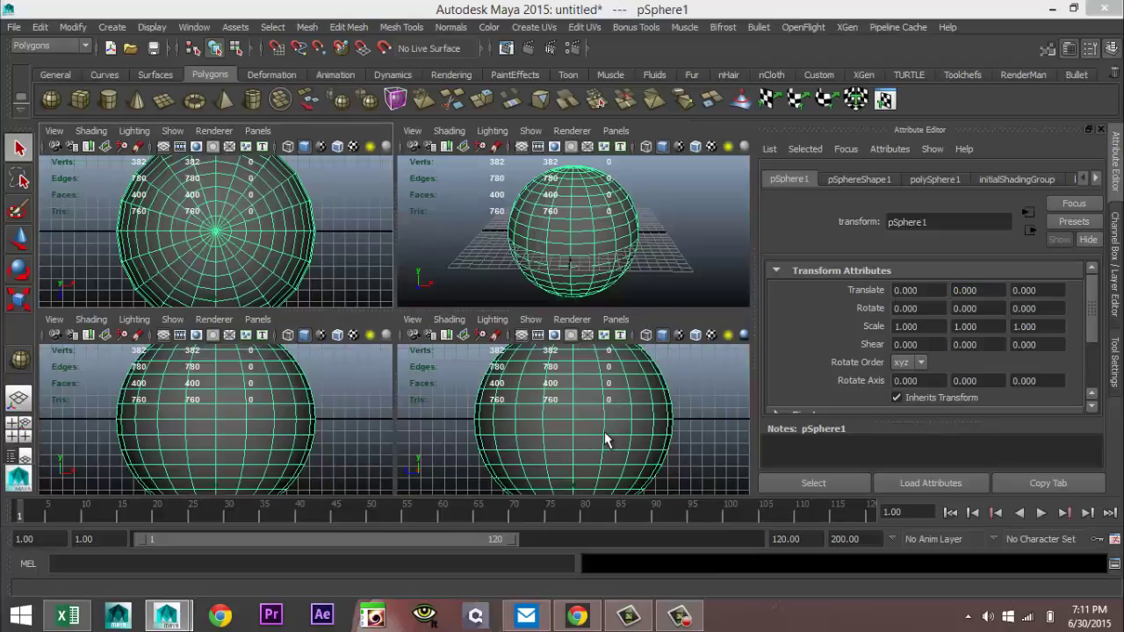
key("space")
middle_click_drag(540, 442, 569, 264, "alt")
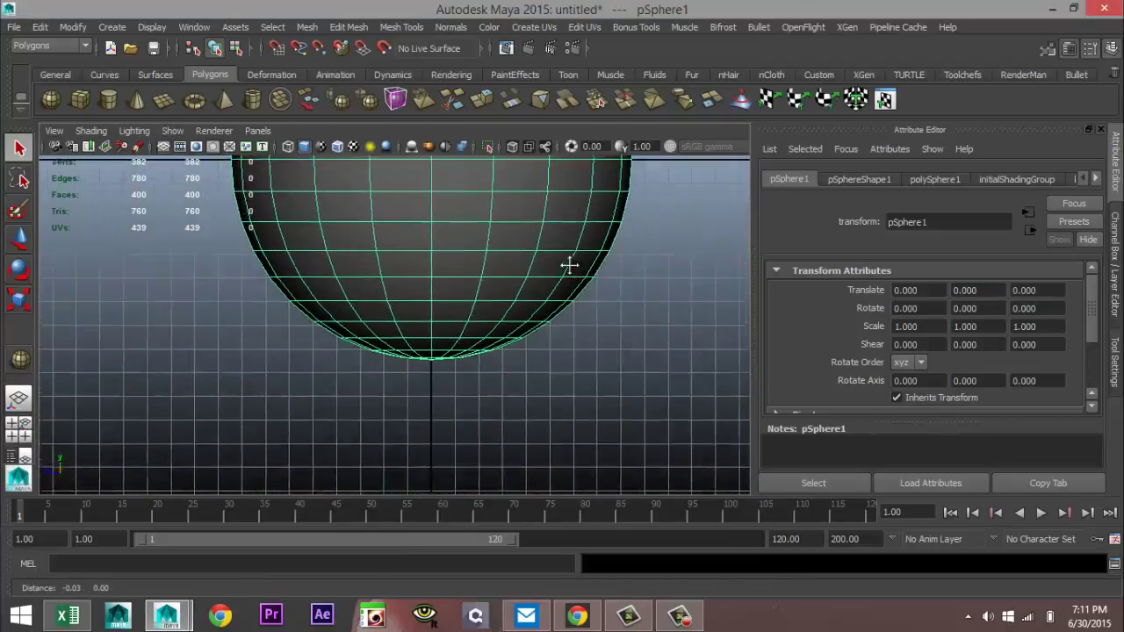
left_click_drag(569, 263, 567, 294, "alt")
left_click_drag(519, 377, 452, 342, "alt")
right_click_drag(442, 335, 439, 296)
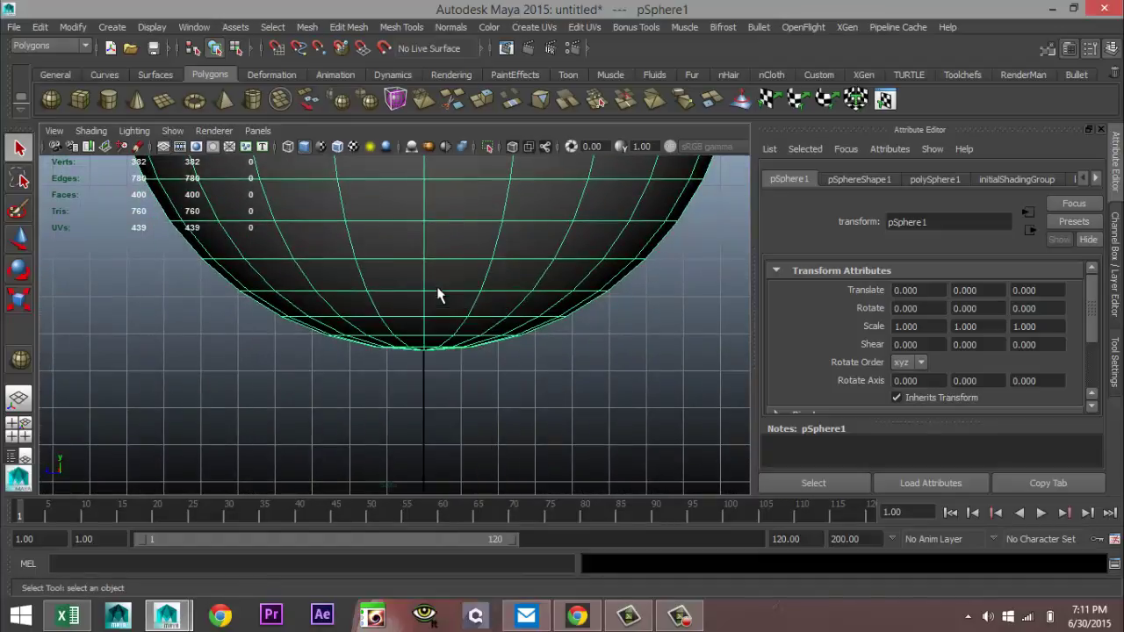
left_click_drag(216, 367, 464, 396)
left_click_drag(620, 416, 638, 323)
key("Delete")
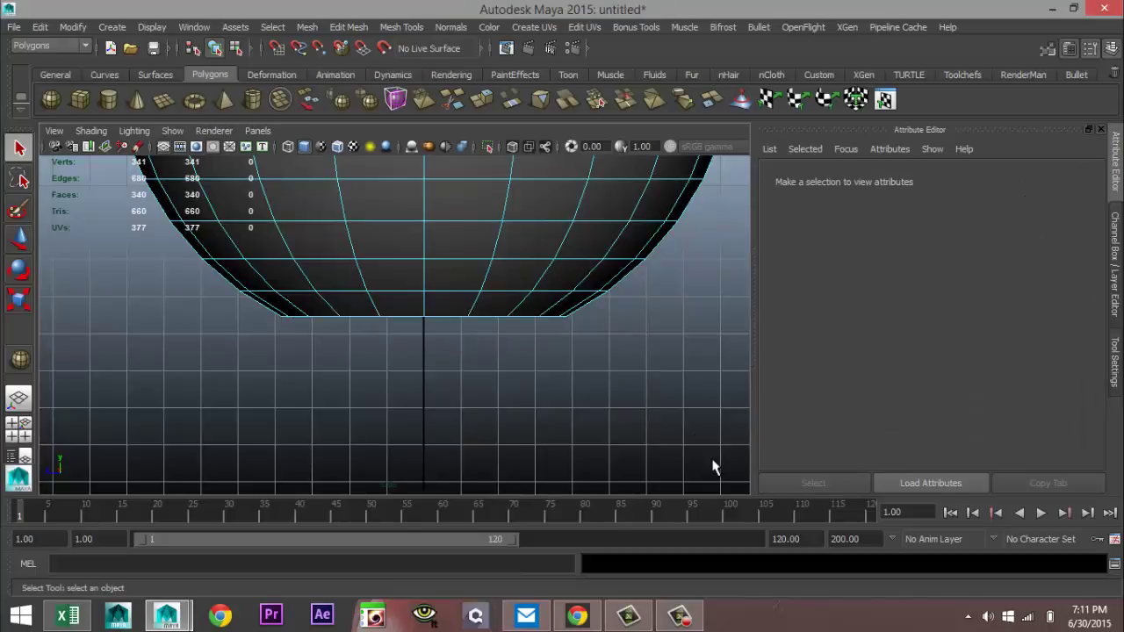
Delete the band of faces across the sphere's top
middle_click_drag(580, 460, 527, 439, "alt")
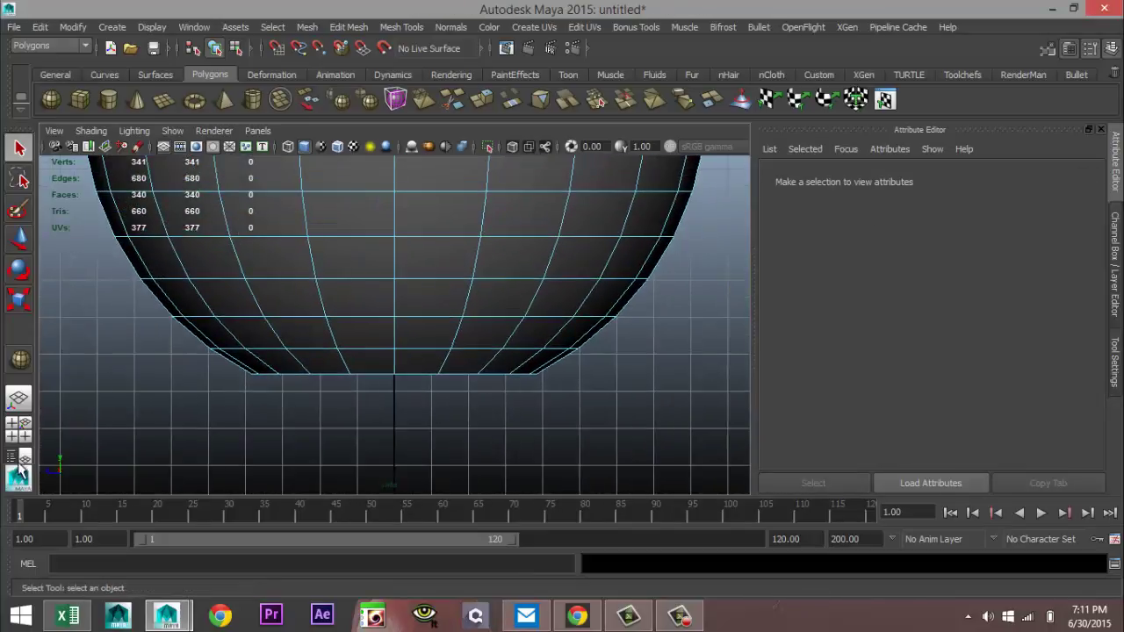
scroll(341, 400, "down", 3)
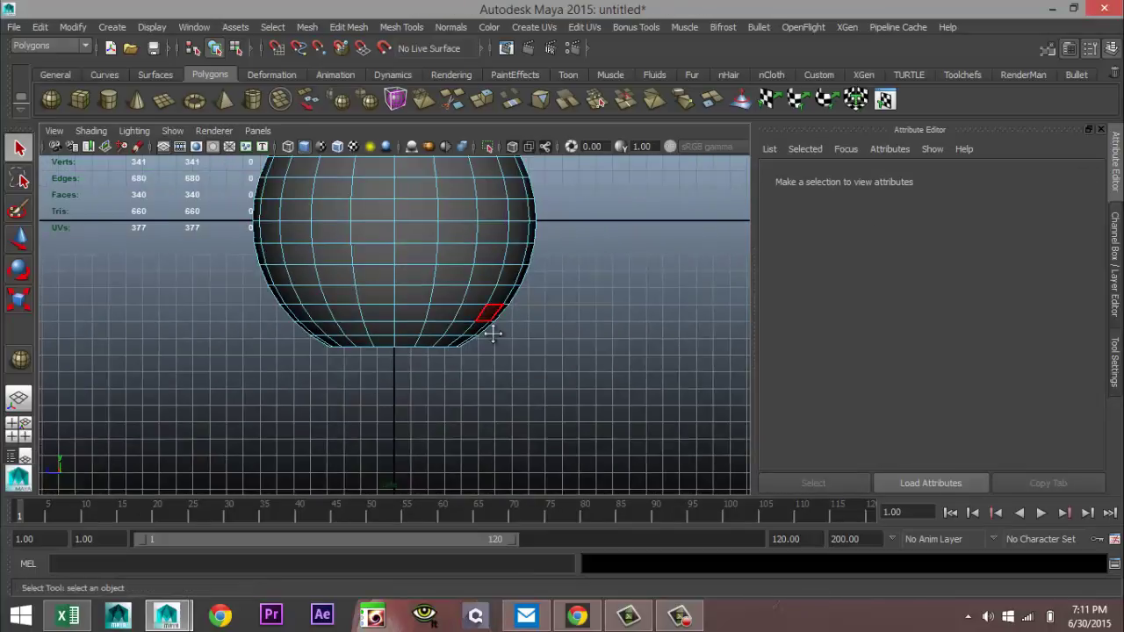
middle_click_drag(493, 333, 494, 469, "alt")
middle_click_drag(524, 366, 414, 369, "alt")
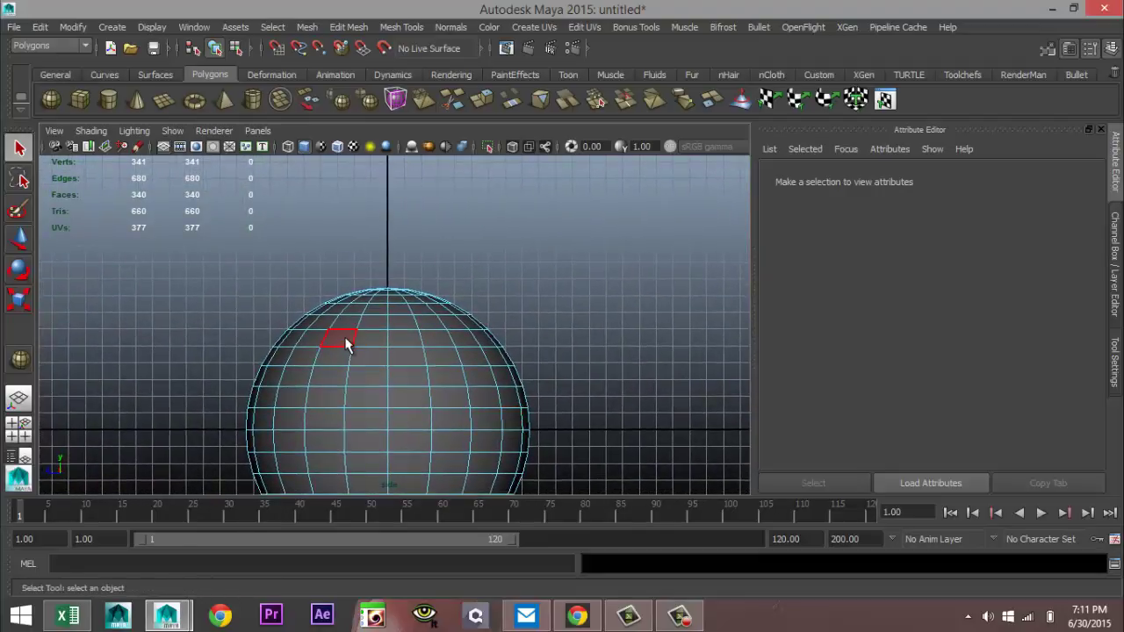
right_click_drag(345, 342, 359, 281)
left_click_drag(194, 249, 592, 323)
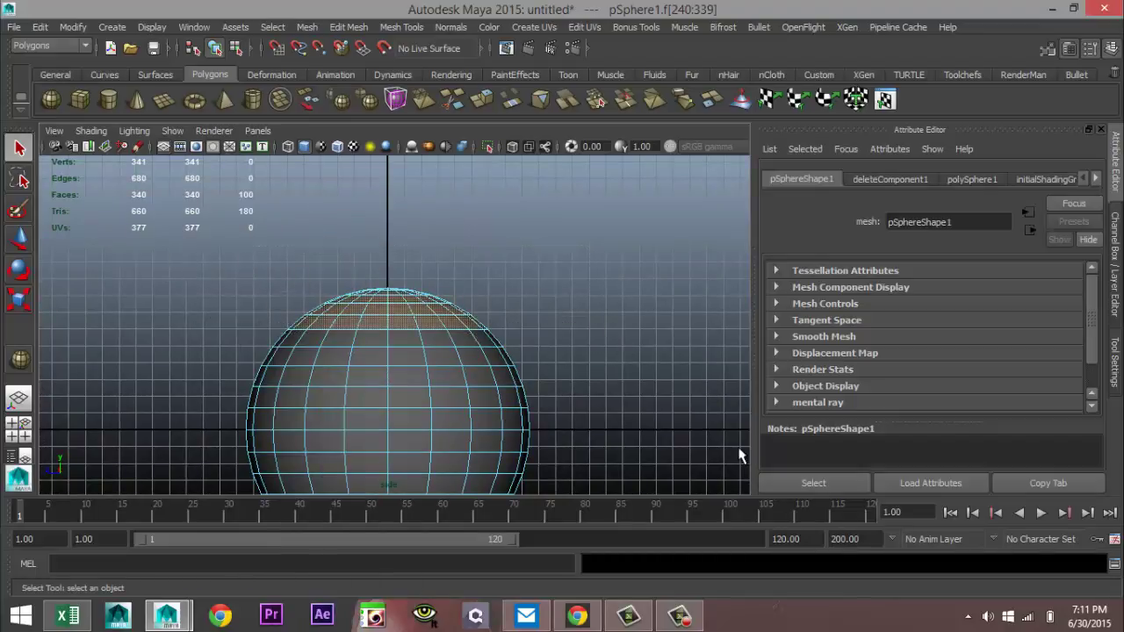
key("Delete")
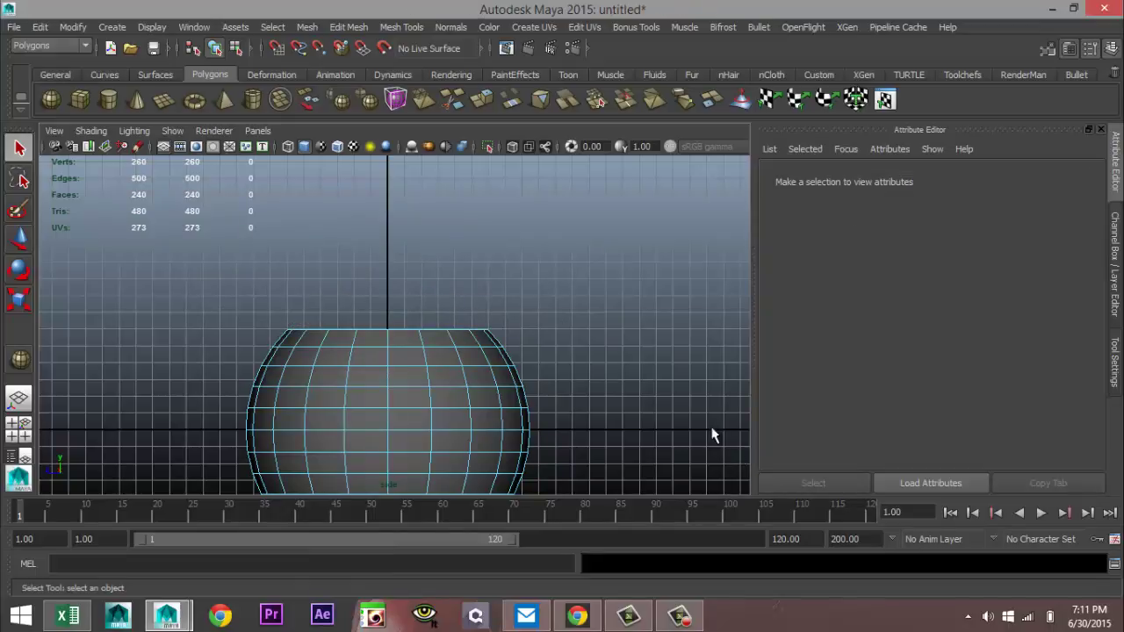
In edge mode, select the border edge loop around the sphere's top opening
scroll(548, 313, "down", 5)
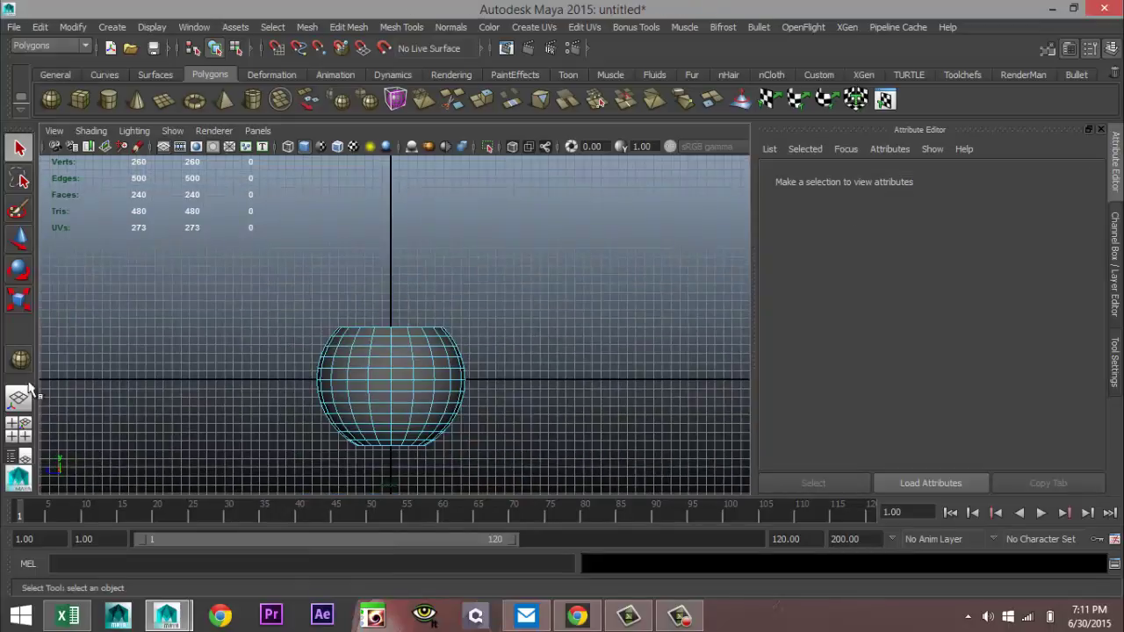
left_click(19, 437)
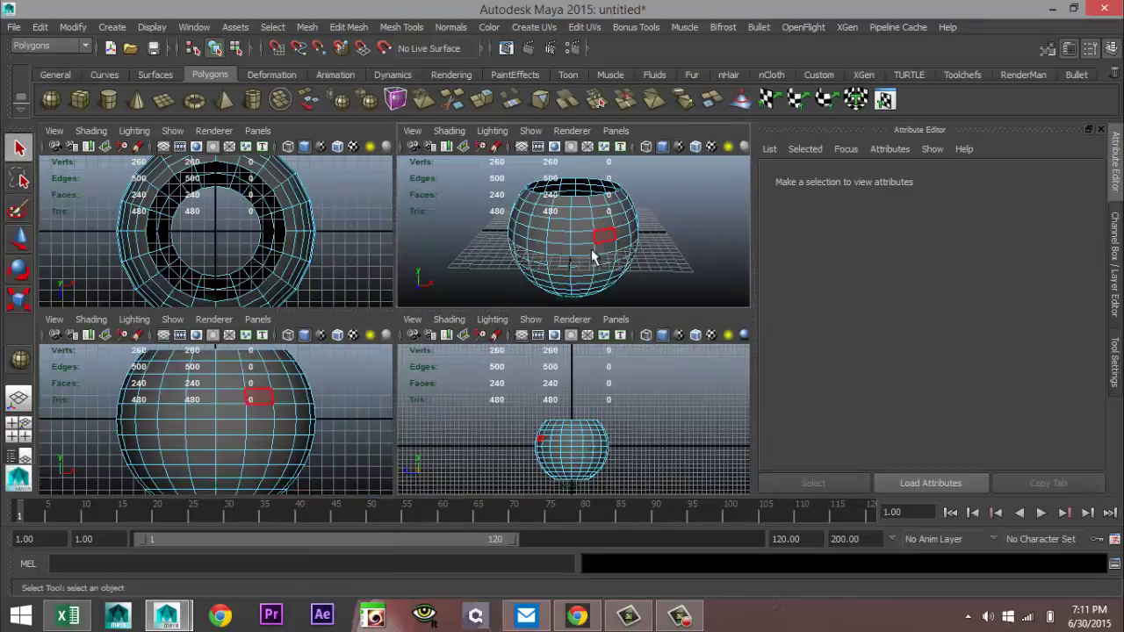
key("space")
left_click_drag(564, 332, 567, 389, "alt")
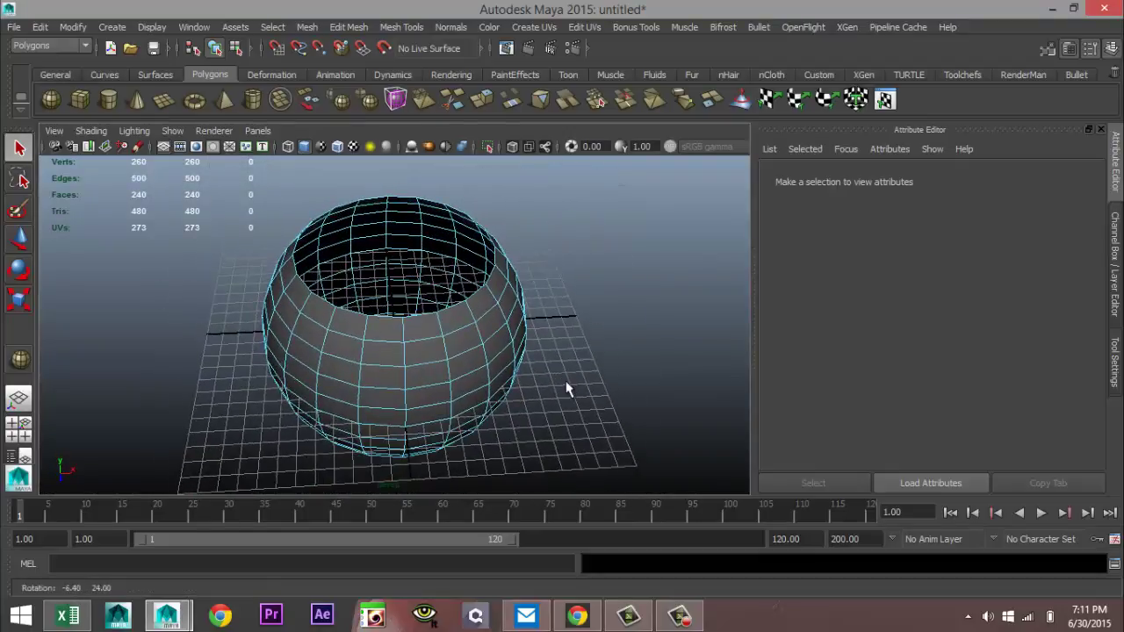
scroll(559, 390, "up", 5)
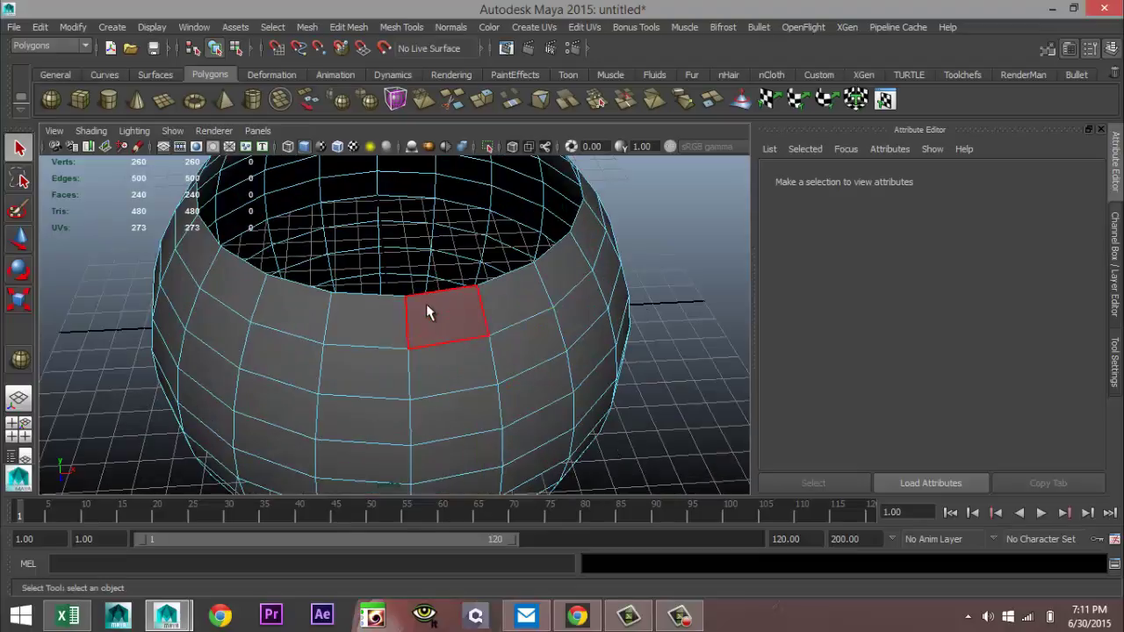
right_click_drag(441, 296, 440, 204)
double_click(383, 301)
left_click_drag(656, 439, 633, 381, "alt")
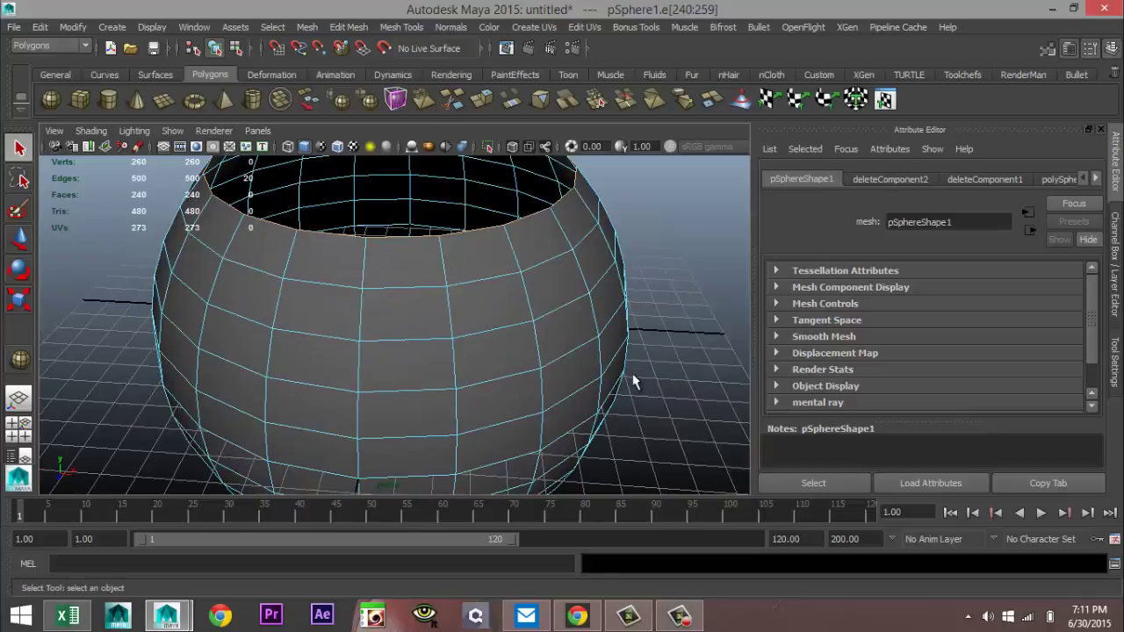
left_click(338, 29)
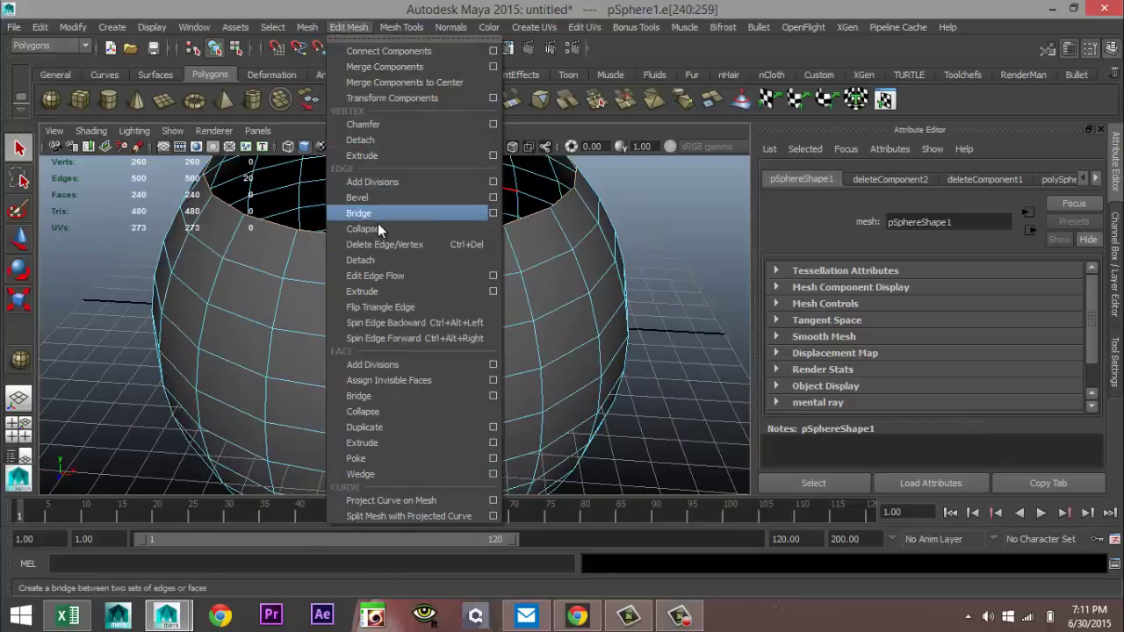
Extrude the top rim edges, raise them and scale them inward
left_click(377, 291)
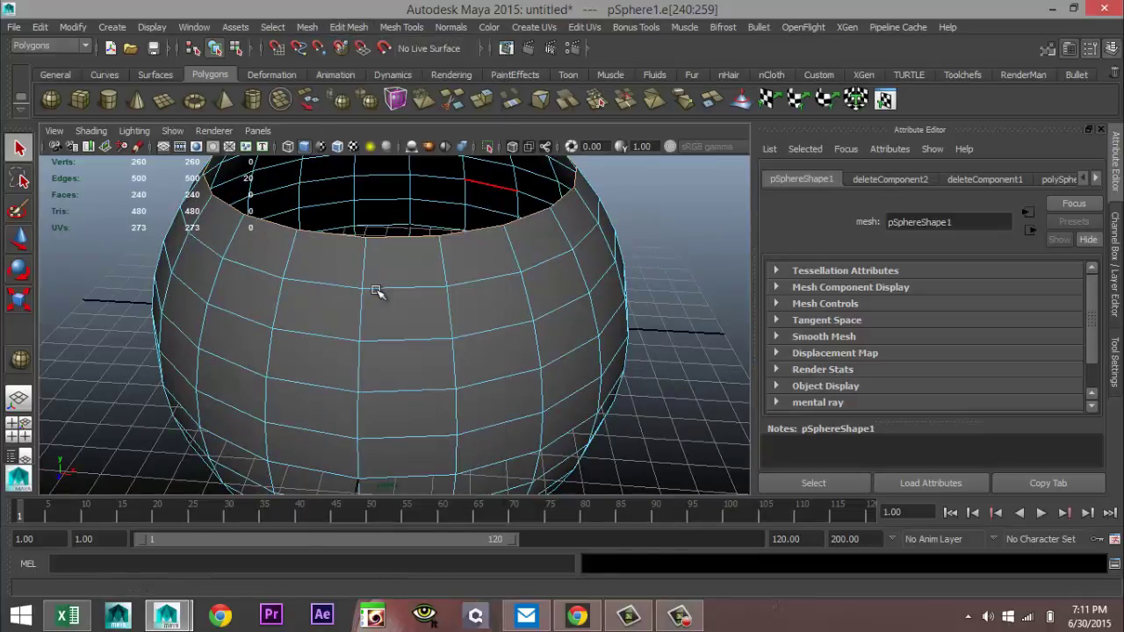
left_click(19, 437)
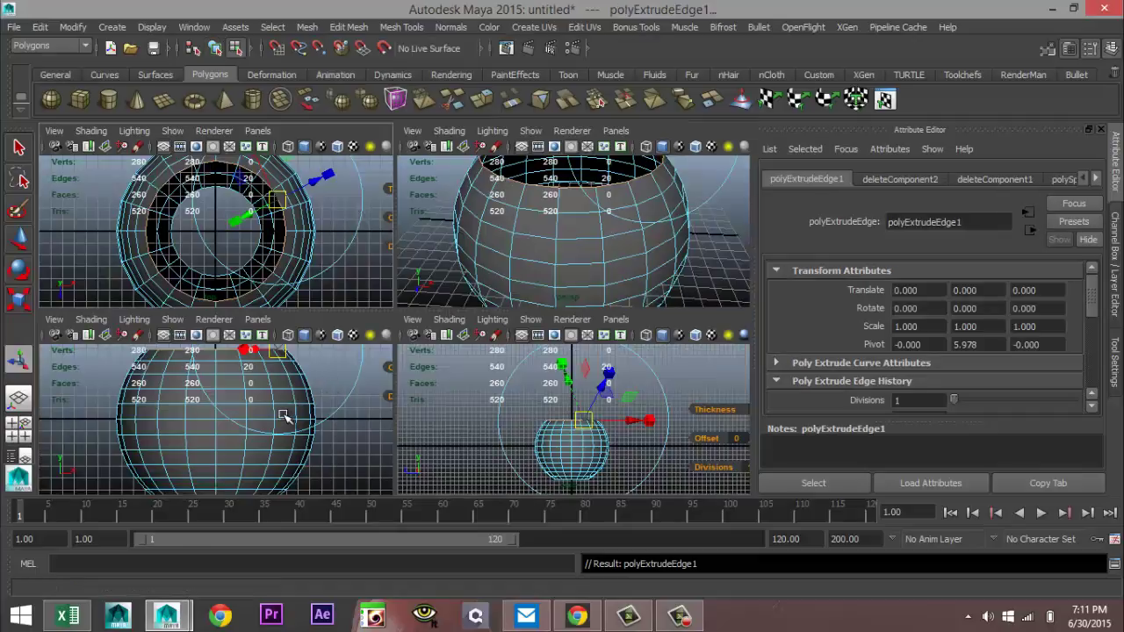
key("space")
scroll(504, 369, "down", 4)
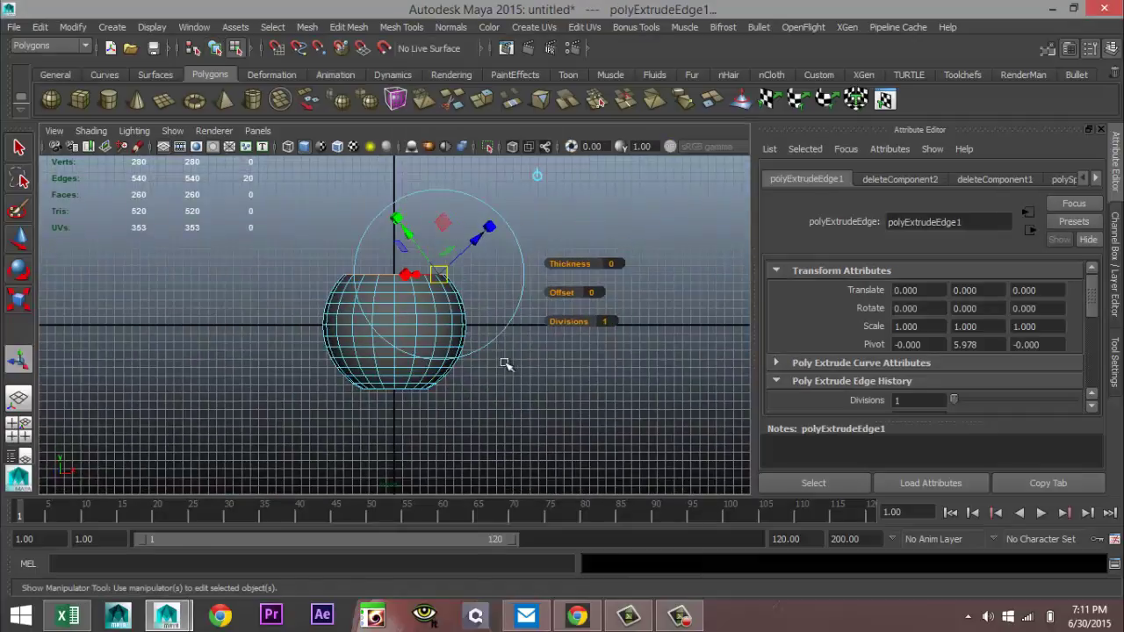
scroll(515, 399, "up", 3)
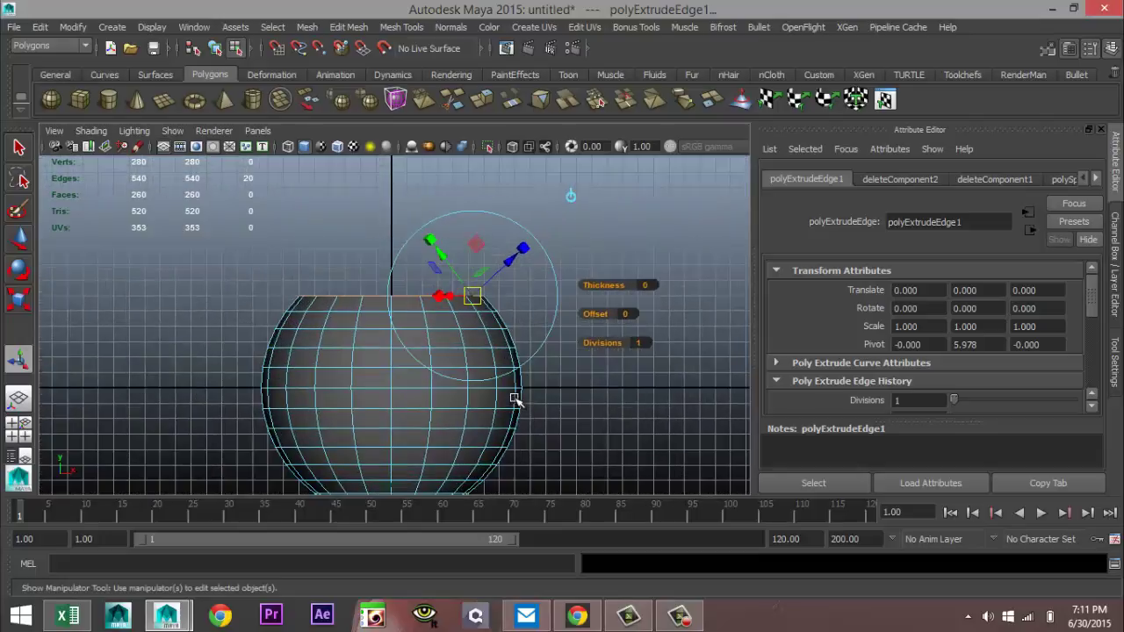
key("w")
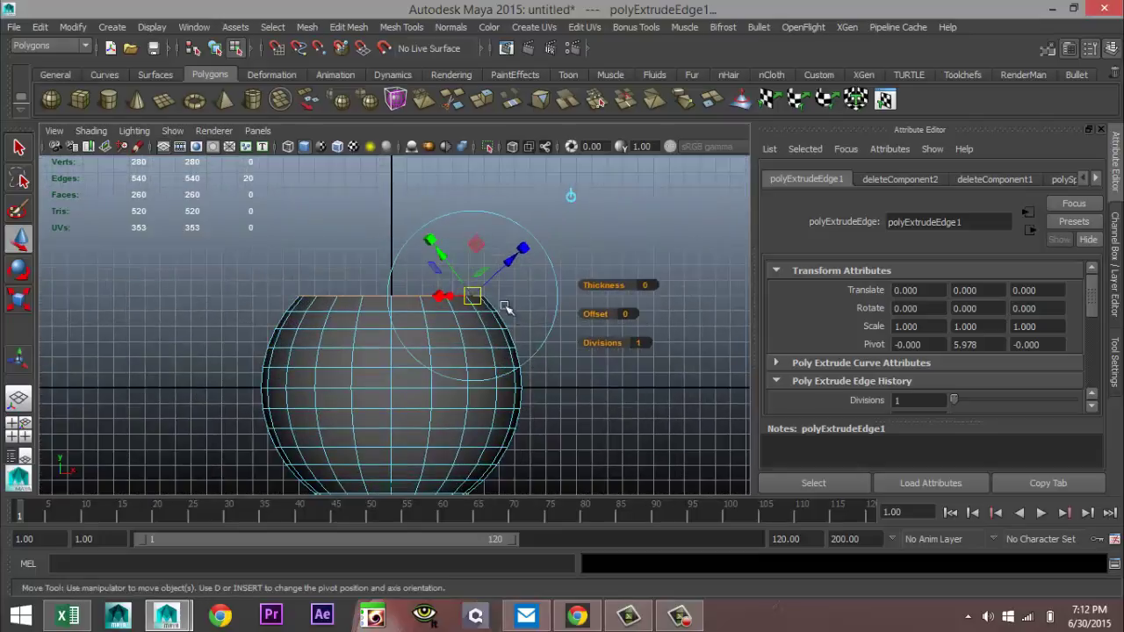
left_click(390, 214)
left_click_drag(391, 213, 397, 192)
key("r")
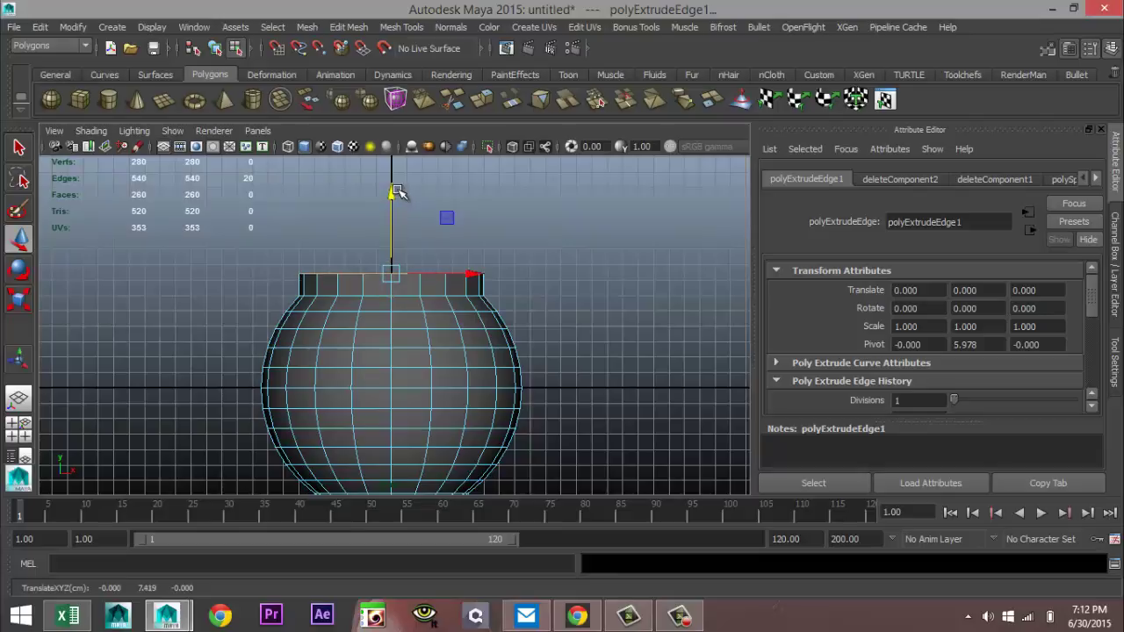
left_click_drag(396, 276, 366, 282)
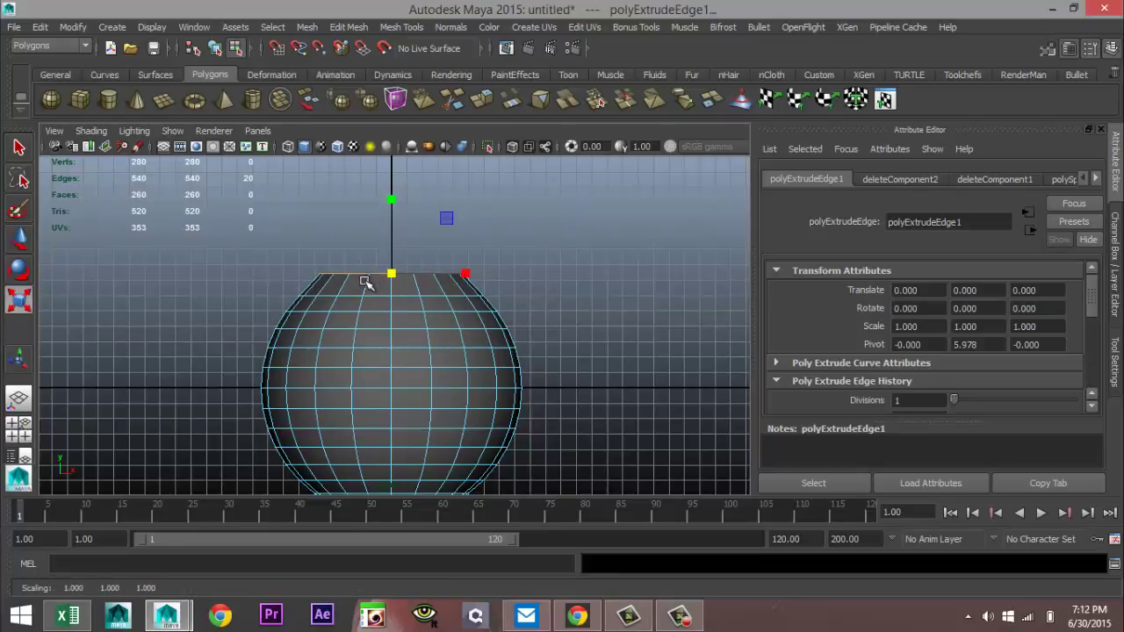
Extrude twice more, raising and narrowing each ring down to about 0.72
key("ctrl+e")
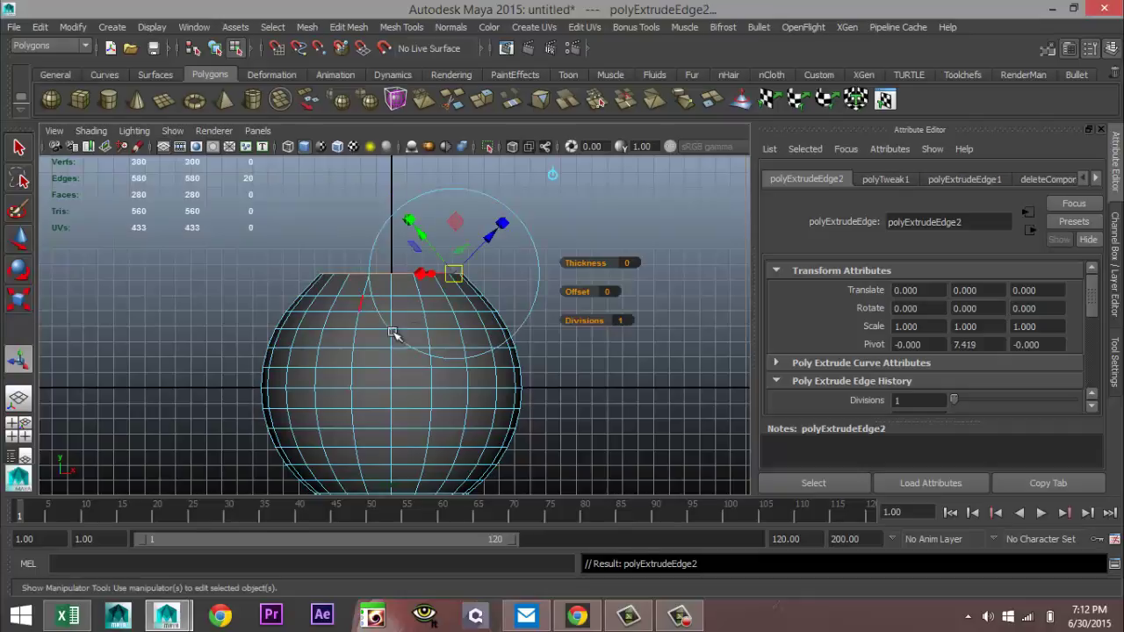
key("w")
left_click_drag(390, 196, 396, 174)
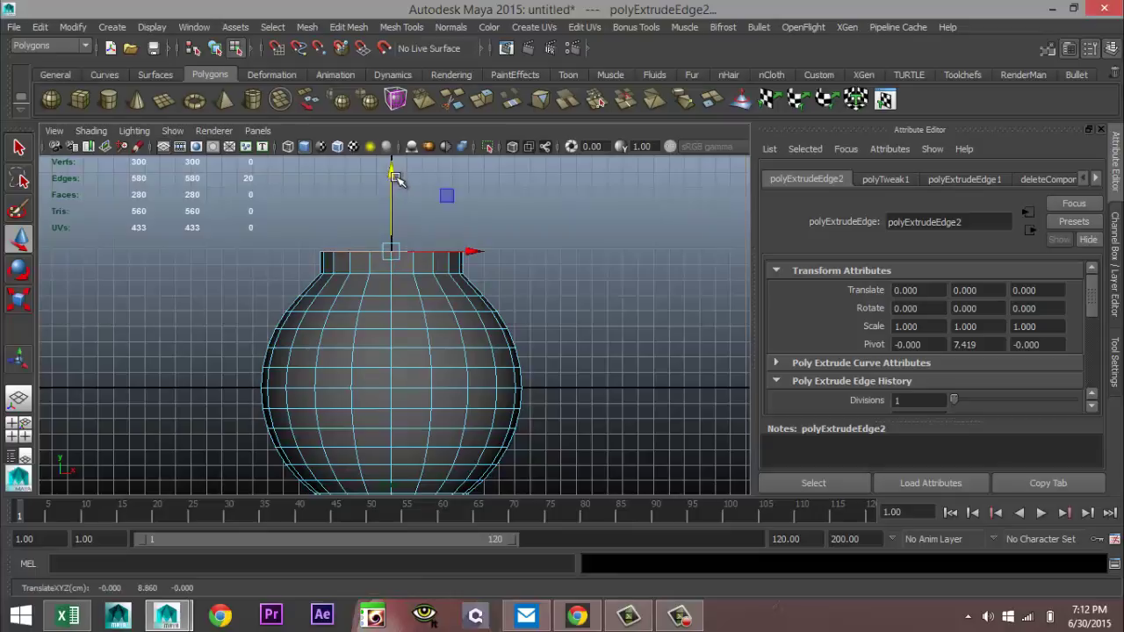
key("r")
left_click_drag(394, 253, 369, 250)
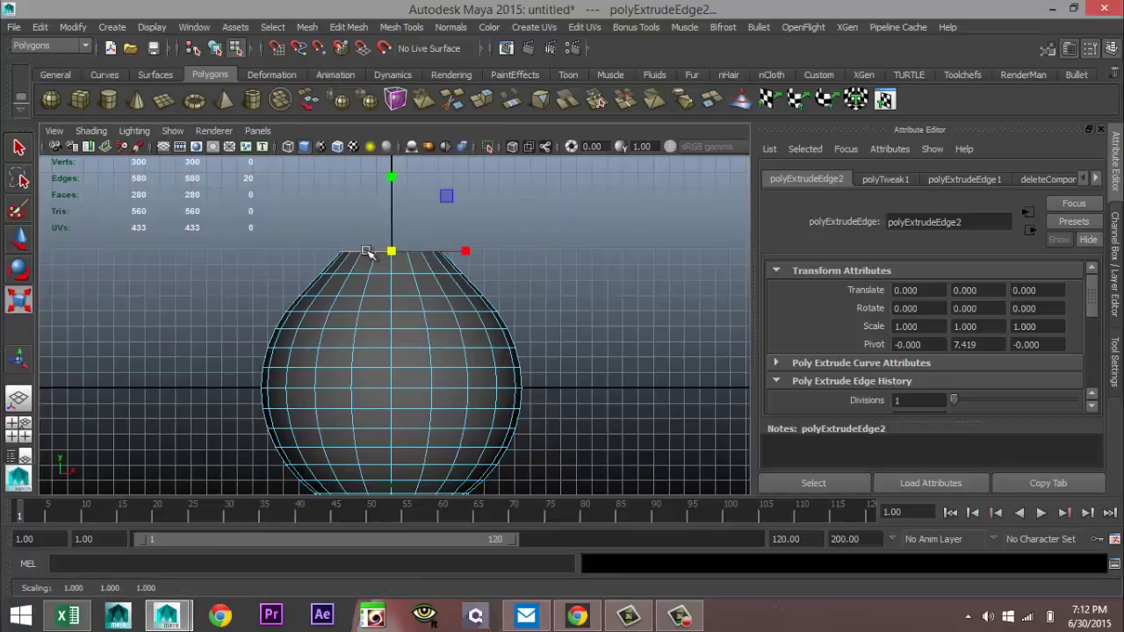
key("ctrl+e")
key("w")
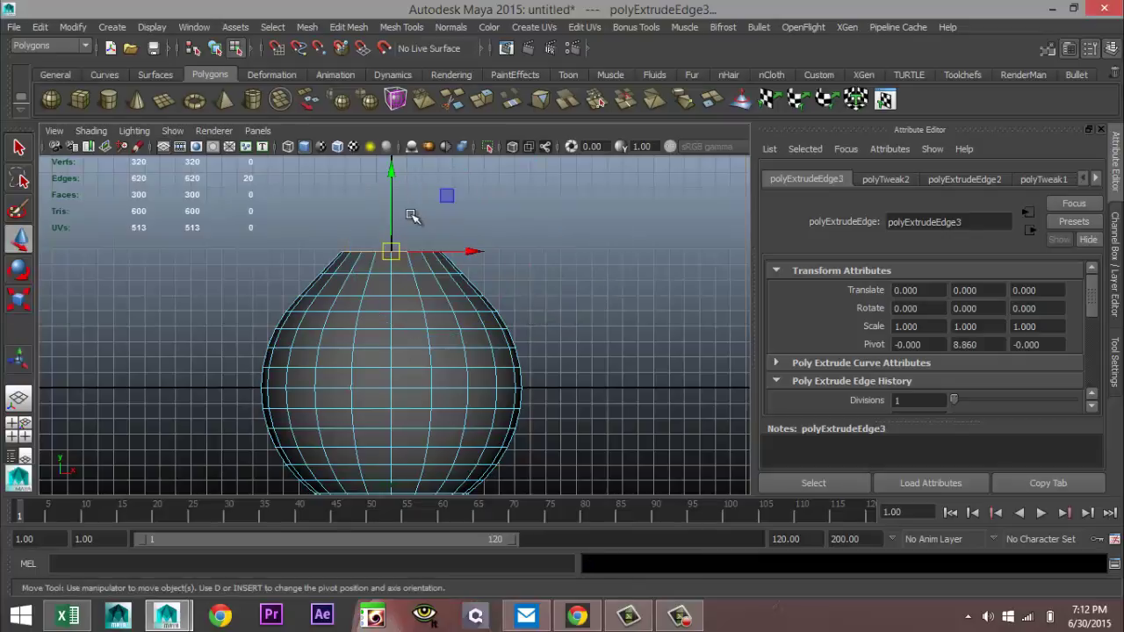
left_click_drag(395, 176, 399, 168)
key("r")
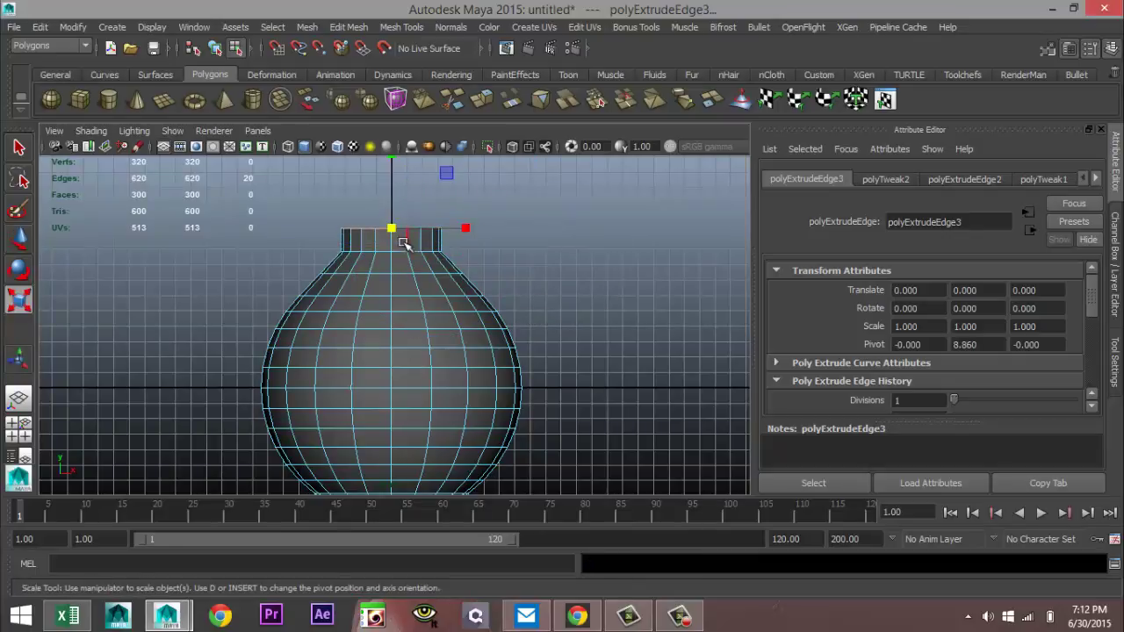
left_click_drag(392, 228, 372, 233)
Extrude a new neck segment, raise and narrow it, then tilt it to start the bend
scroll(547, 369, "up", 10)
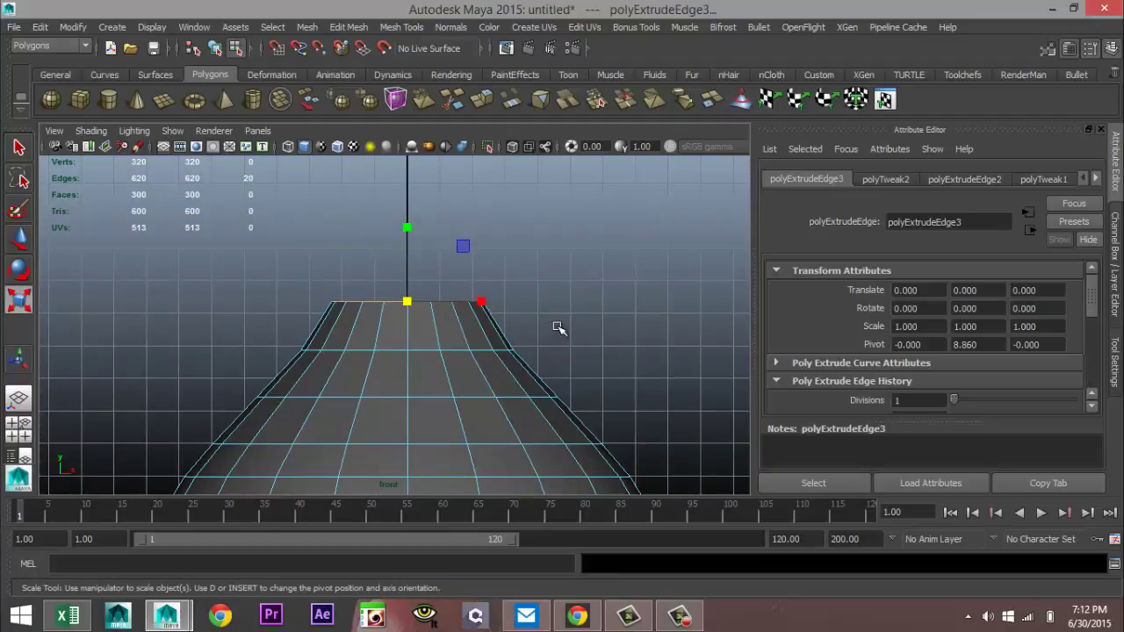
key("ctrl+e")
key("w")
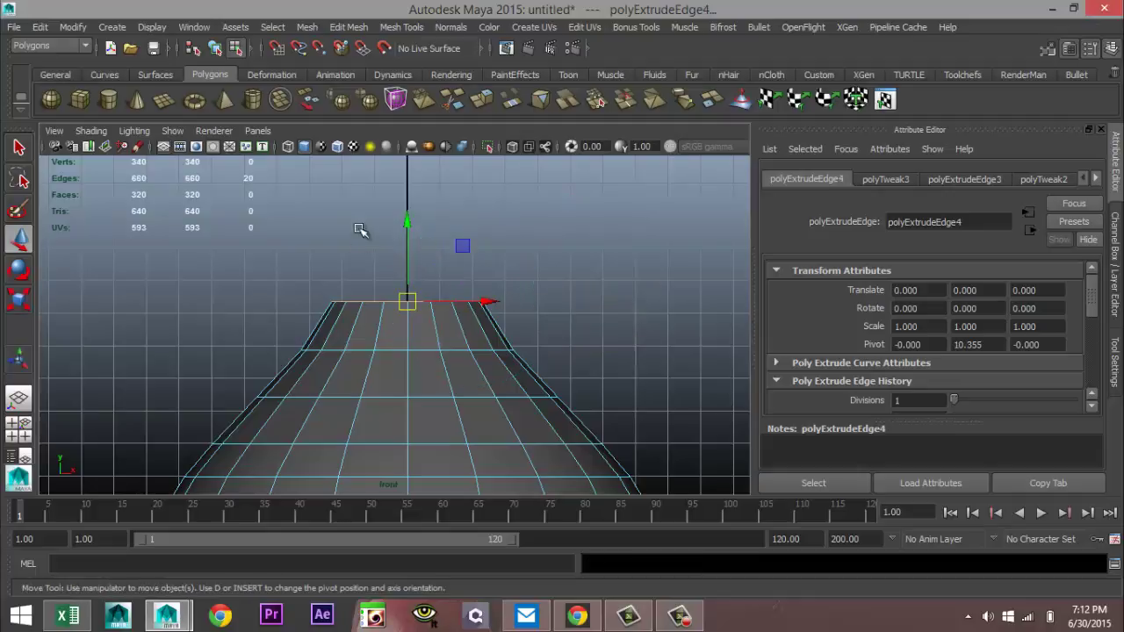
left_click_drag(404, 224, 408, 184)
key("r")
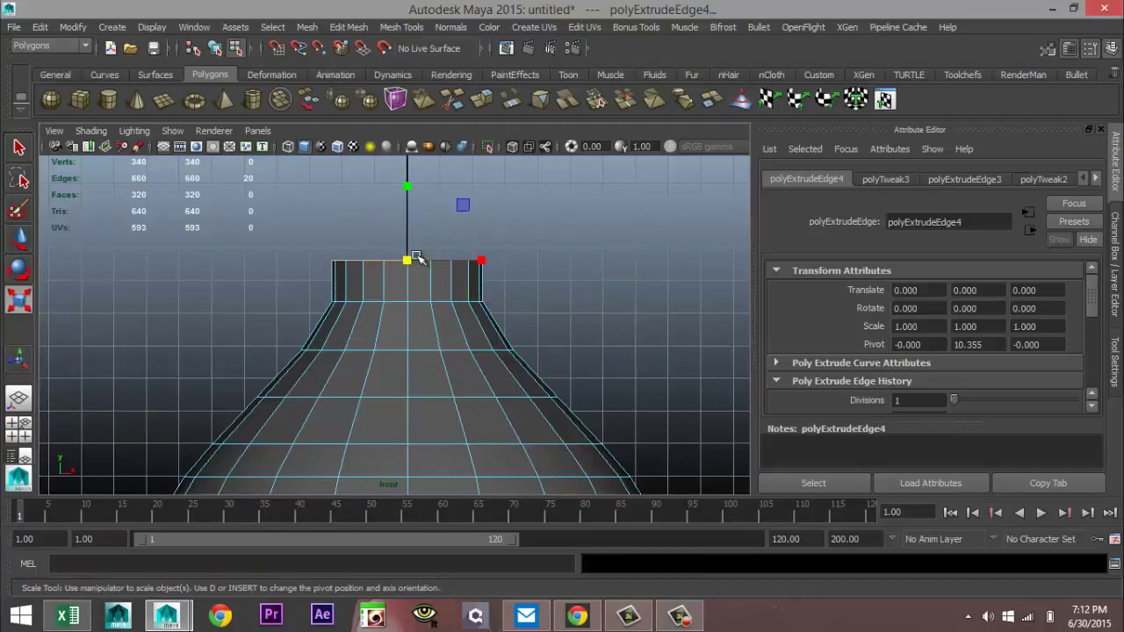
left_click_drag(407, 262, 389, 267)
key("e")
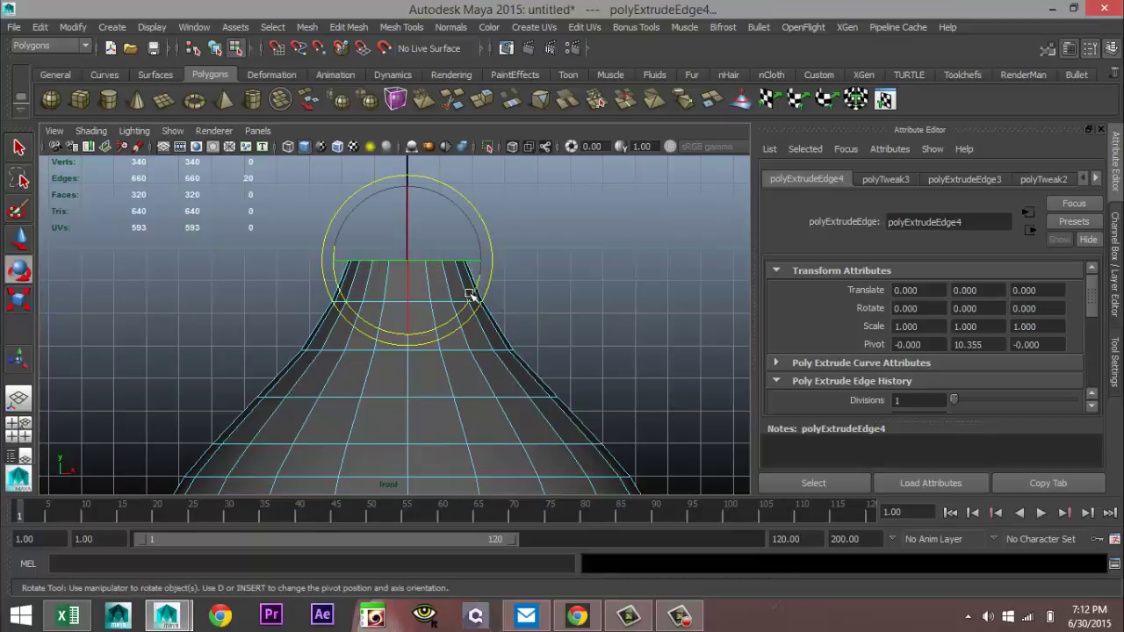
left_click_drag(471, 297, 461, 360)
Extrude the tilted ring, lifting it up and right and shrinking it slightly
key("ctrl+e")
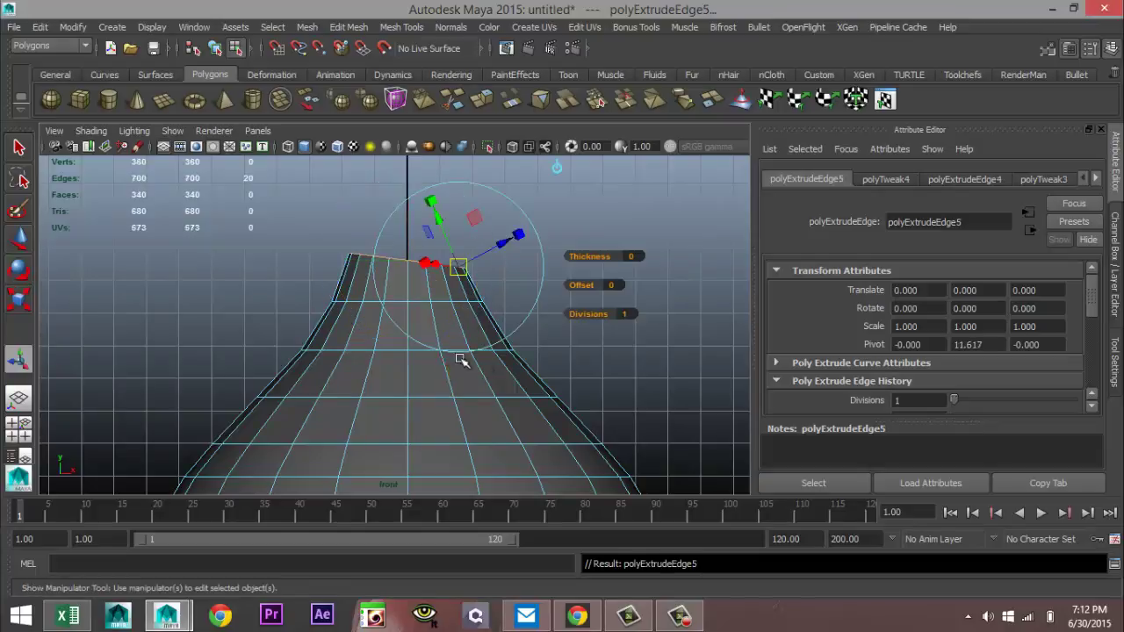
key("w")
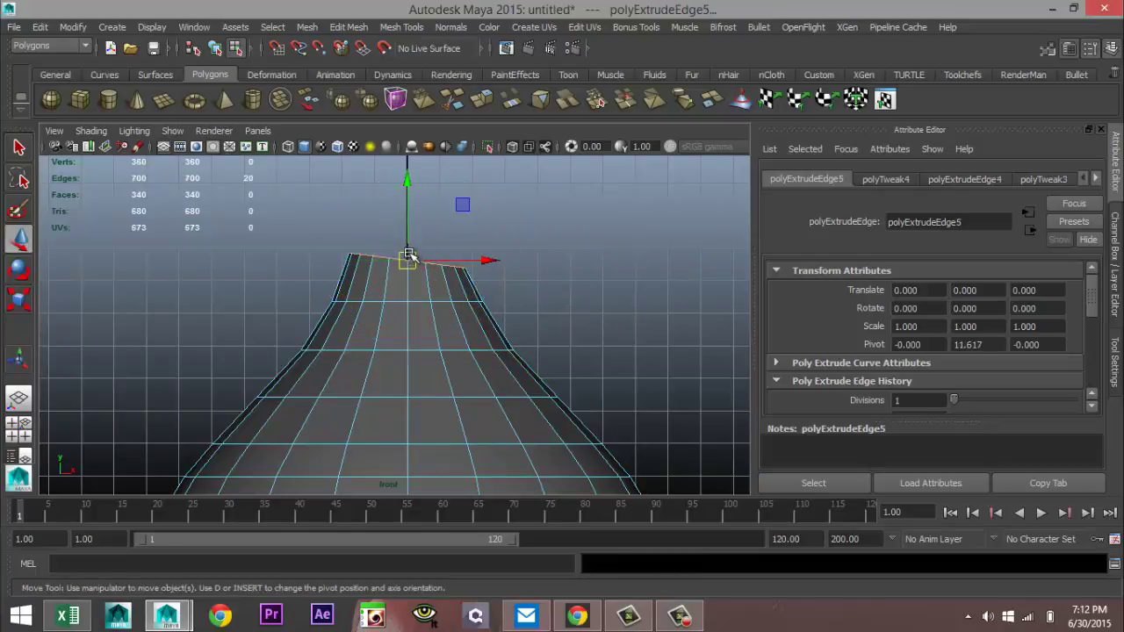
left_click_drag(409, 254, 421, 218)
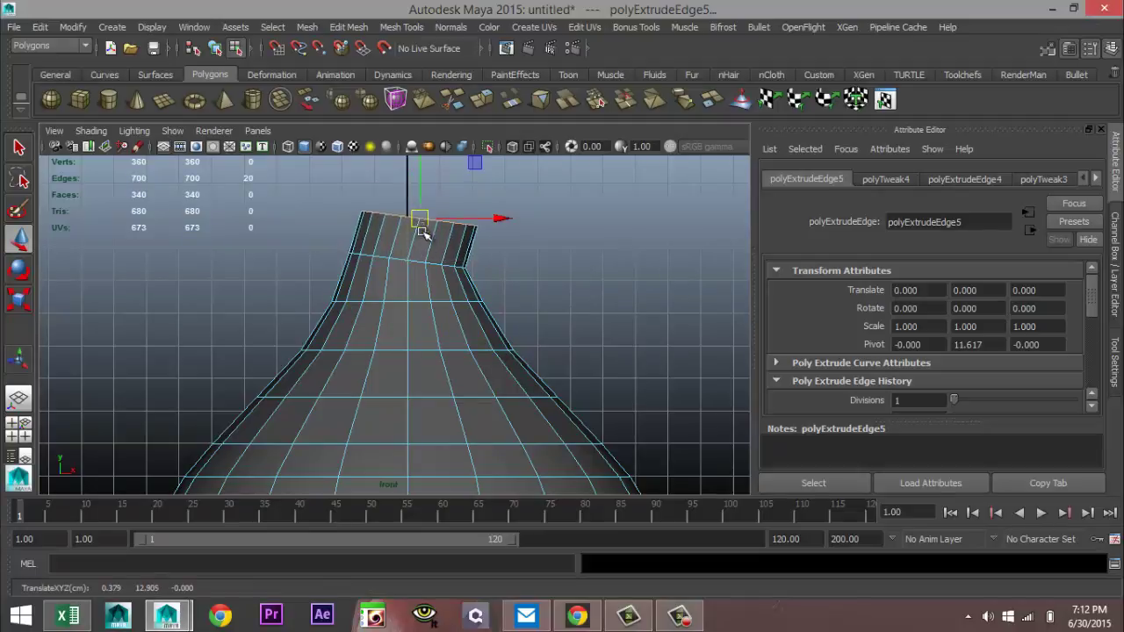
key("r")
left_click(421, 218)
left_click_drag(423, 222, 421, 221)
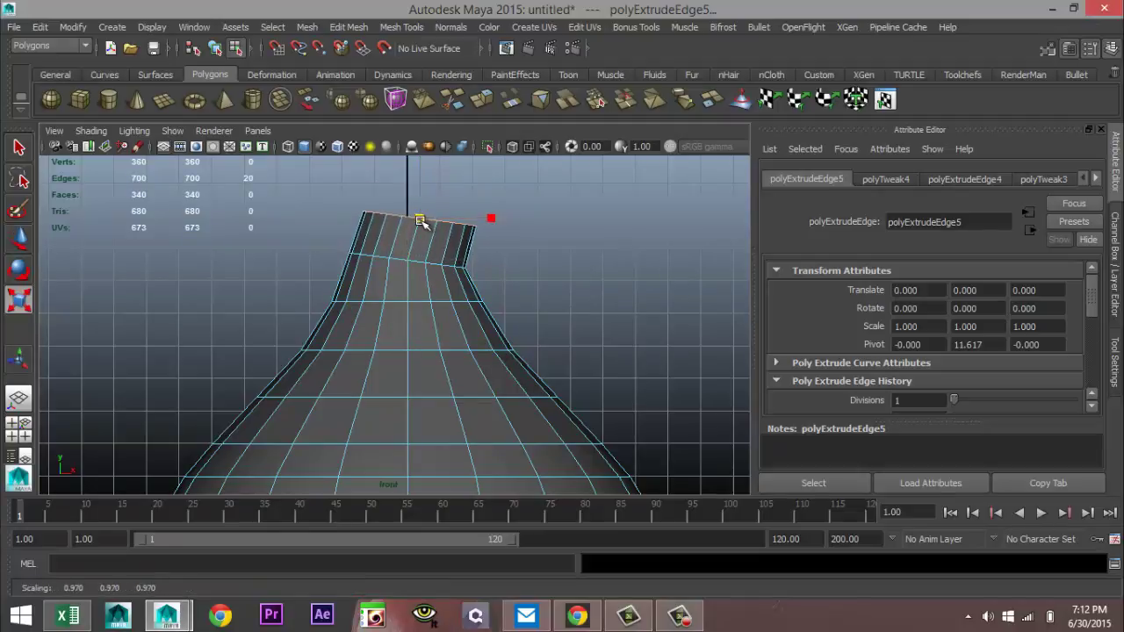
key("e")
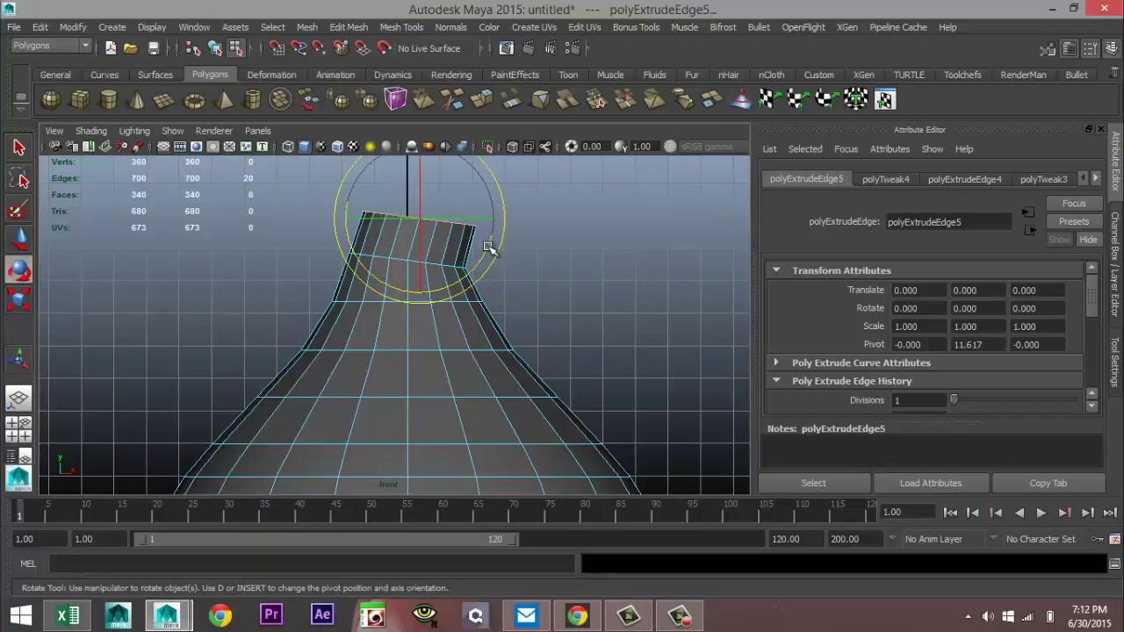
scroll(502, 289, "down", 3)
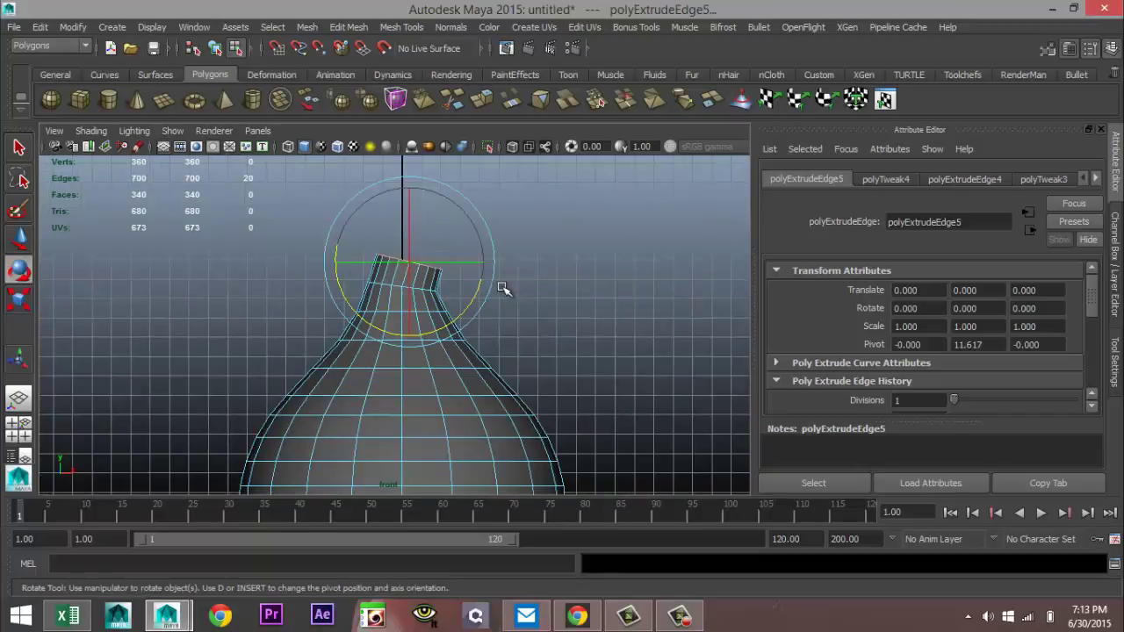
Add two more neck segments, each moved up-right and tilted to curve the neck
key("ctrl+e")
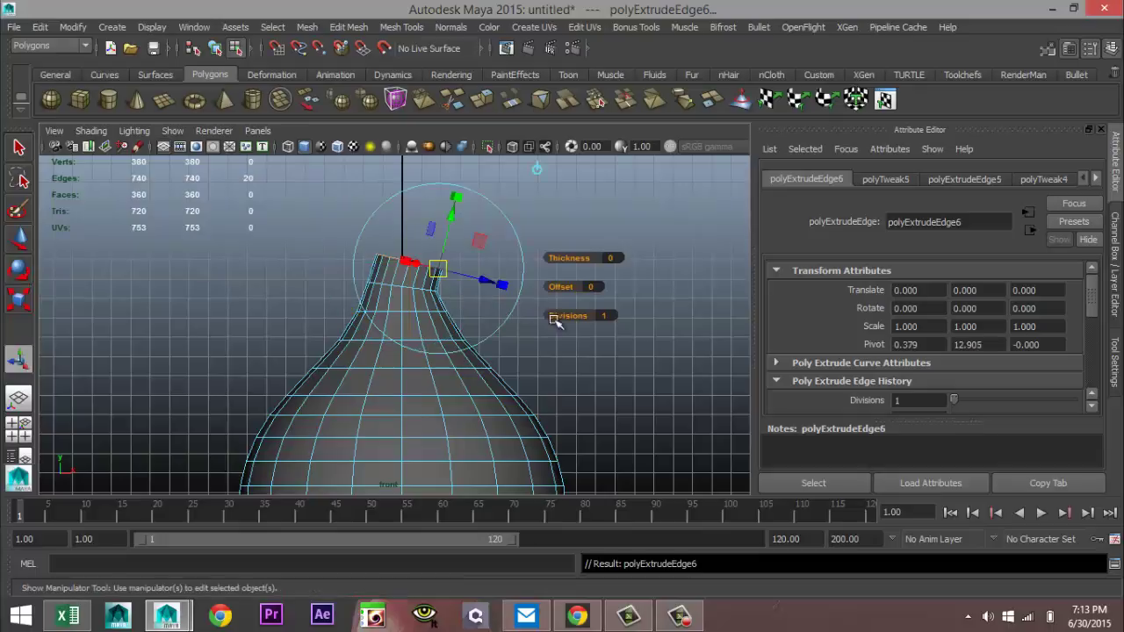
key("w")
left_click_drag(410, 263, 422, 238)
key("e")
left_click_drag(492, 268, 477, 286)
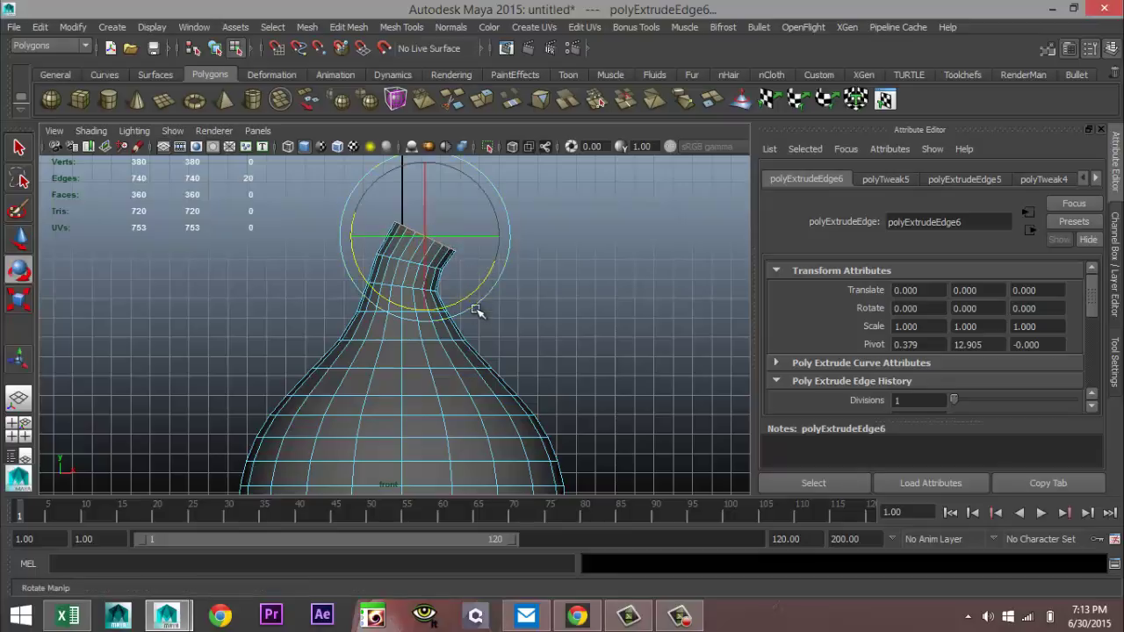
key("ctrl+e")
key("w")
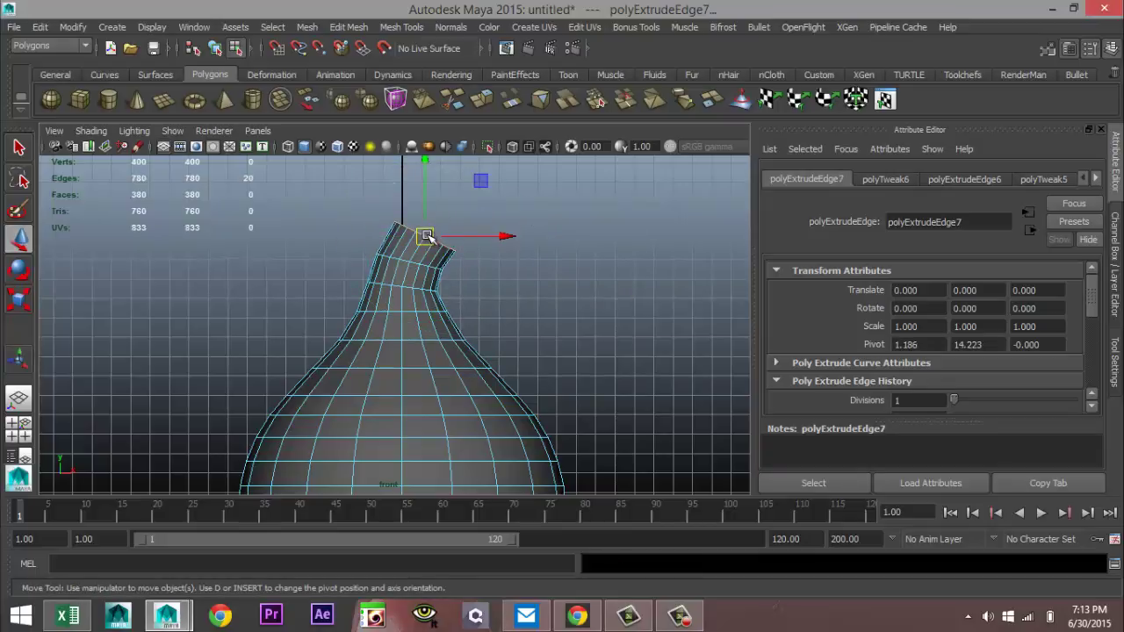
left_click_drag(425, 235, 448, 213)
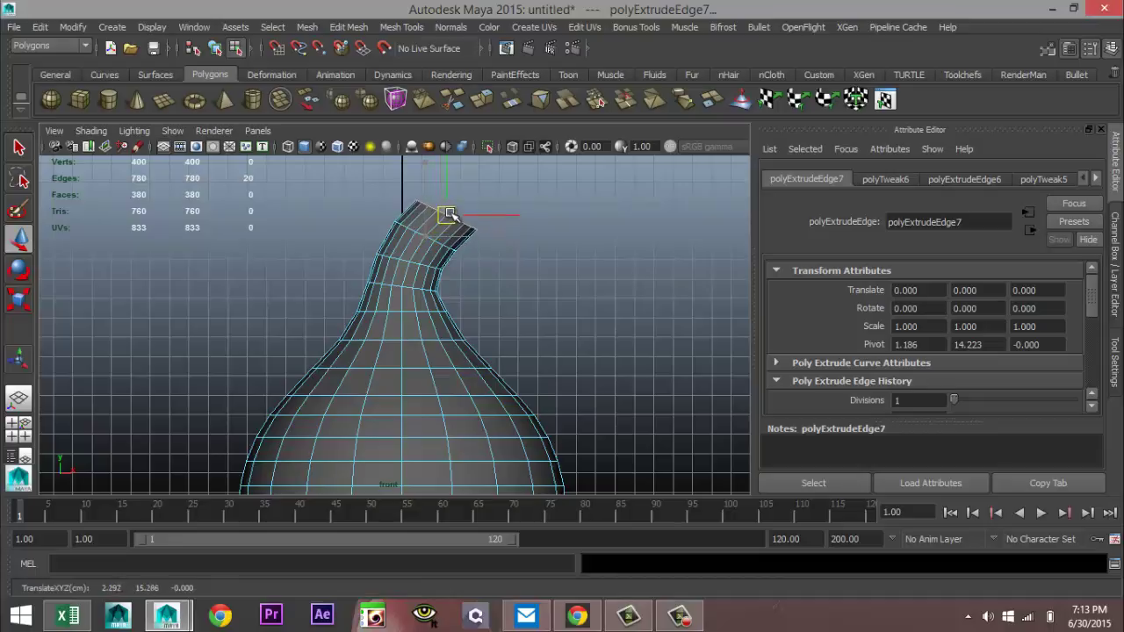
key("e")
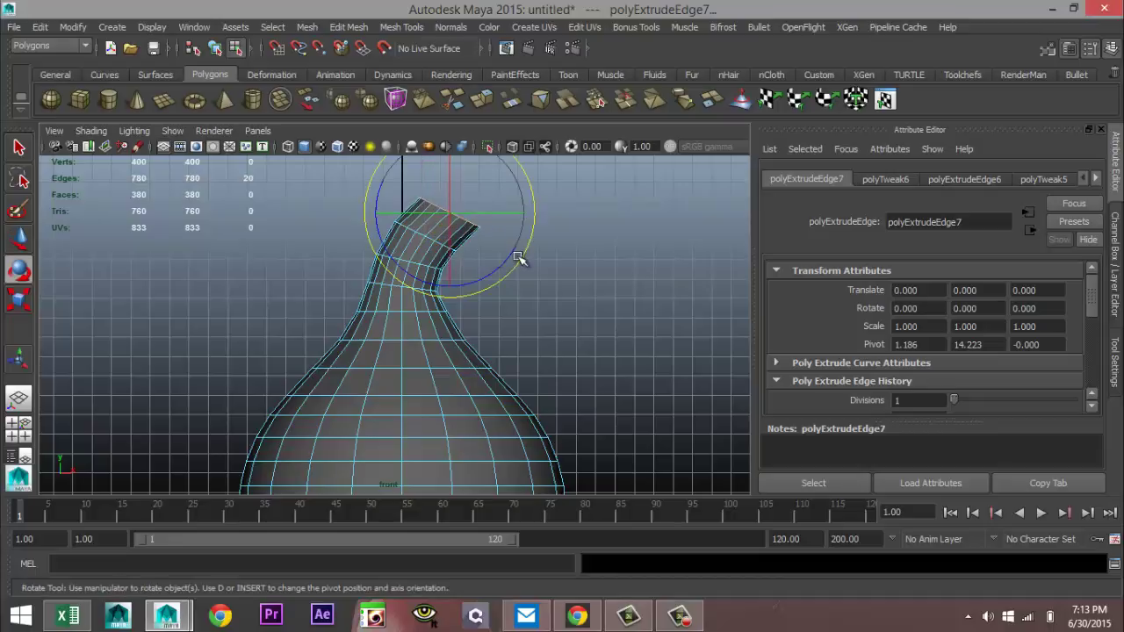
left_click_drag(510, 254, 493, 265)
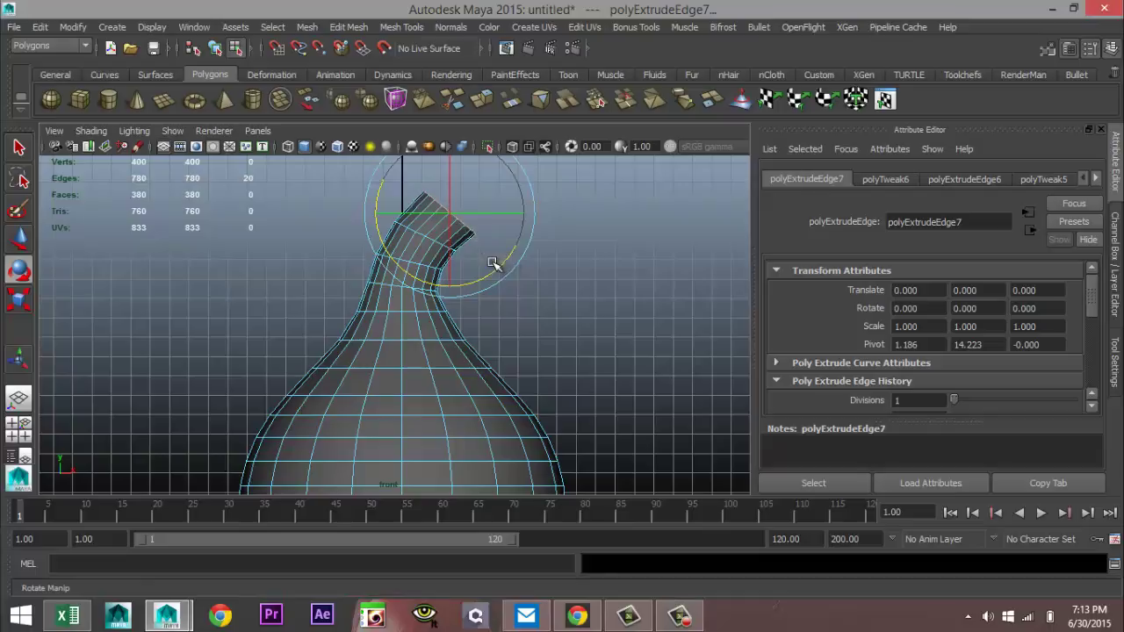
Extrude another segment, moving the tip up-right and bending it further over
key("ctrl+e")
key("w")
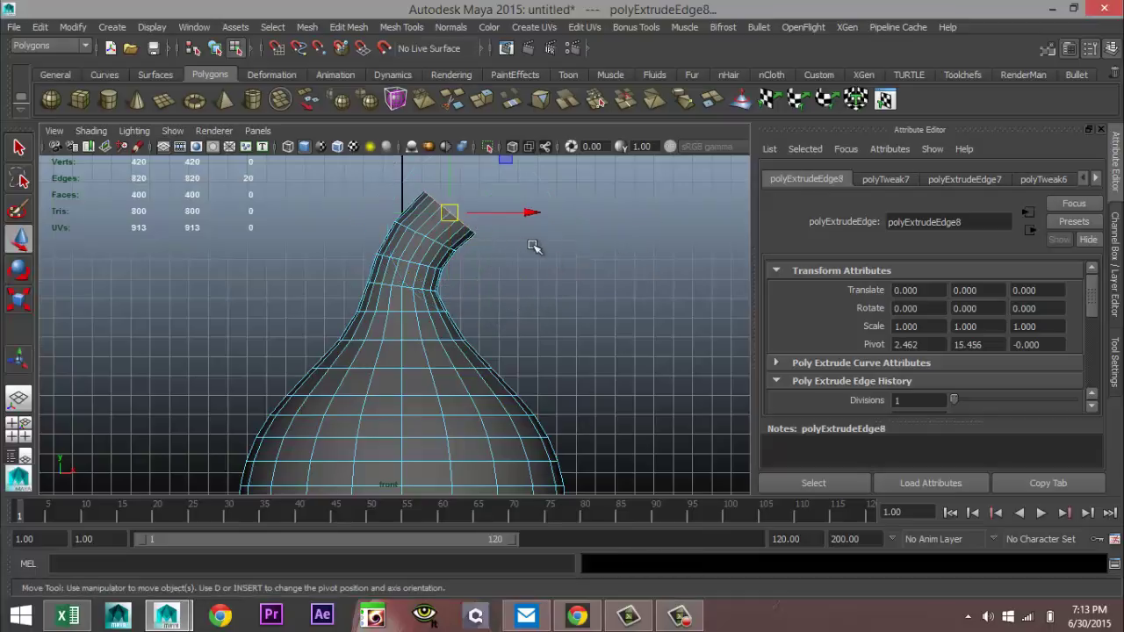
left_click(454, 209)
left_click_drag(455, 208, 484, 193)
key("e")
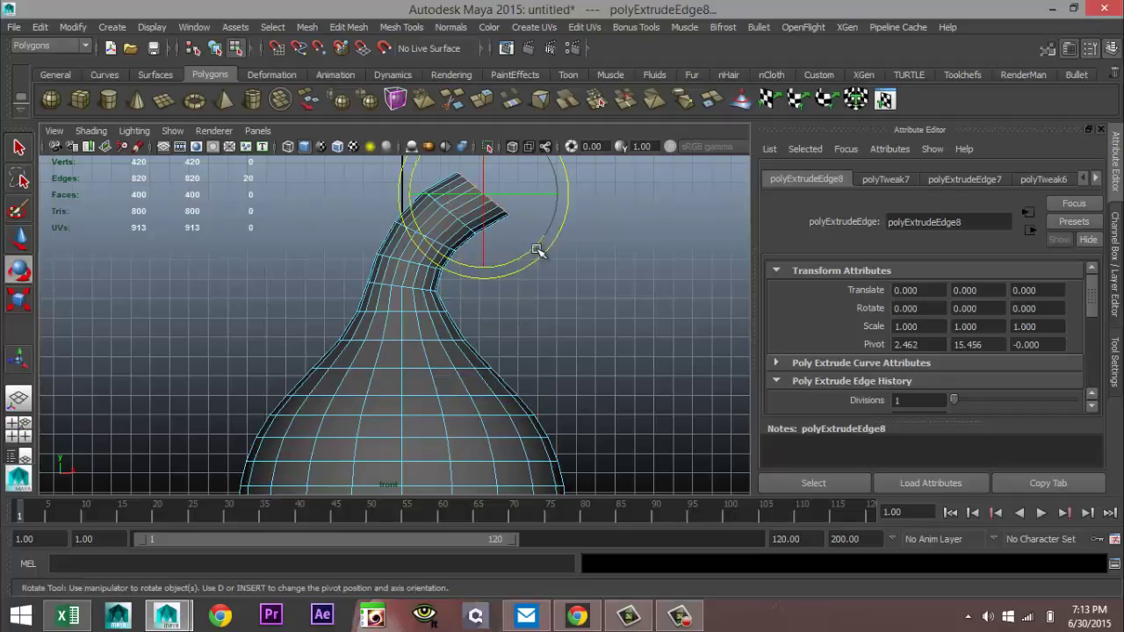
left_click_drag(521, 254, 514, 257)
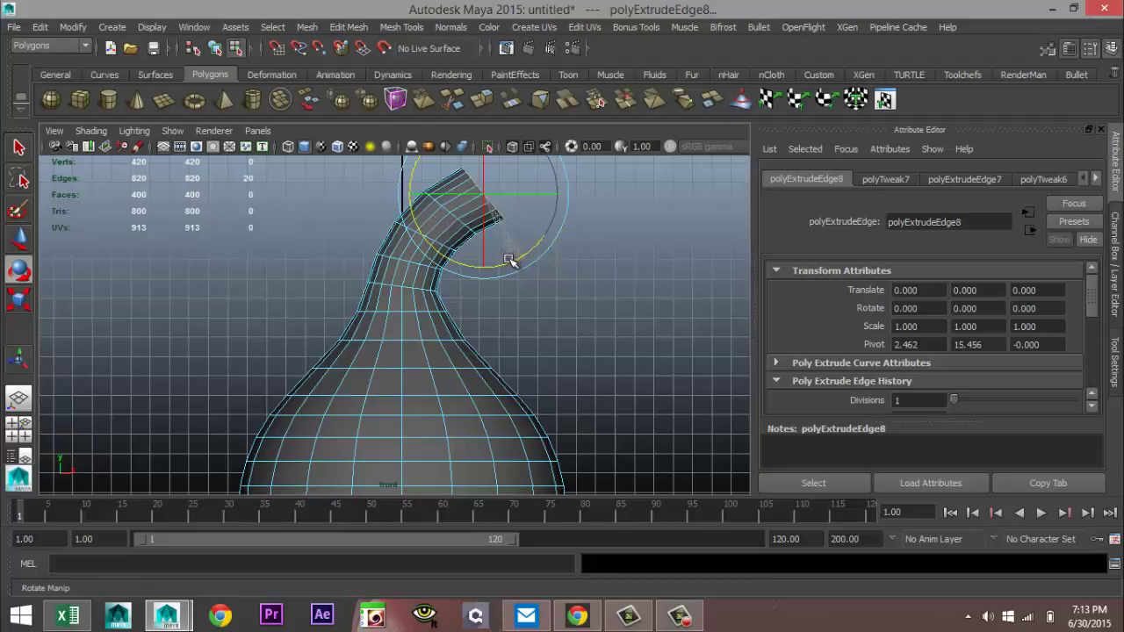
Extrude a further segment, moving the tip right, bending it down and shrinking the ring
key("ctrl+e")
key("w")
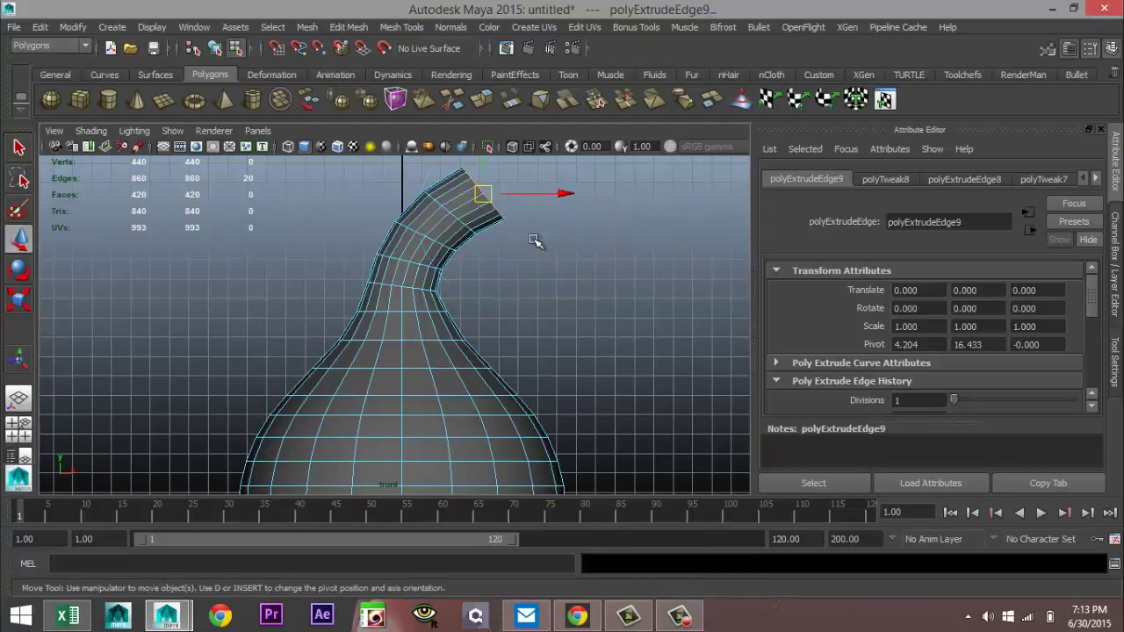
left_click_drag(485, 195, 527, 188)
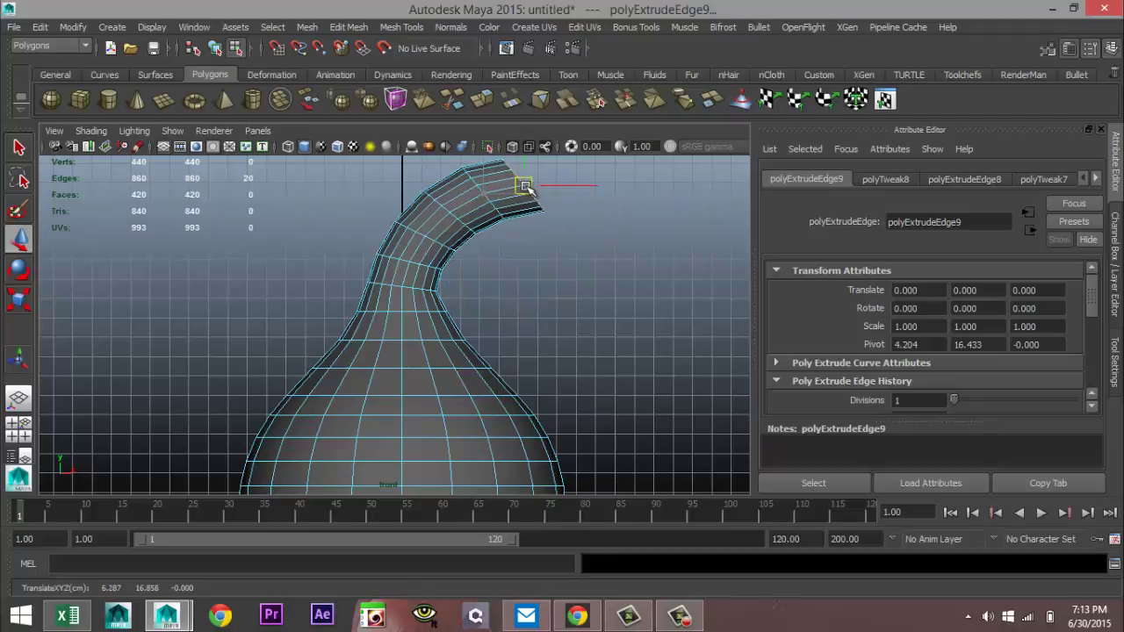
key("e")
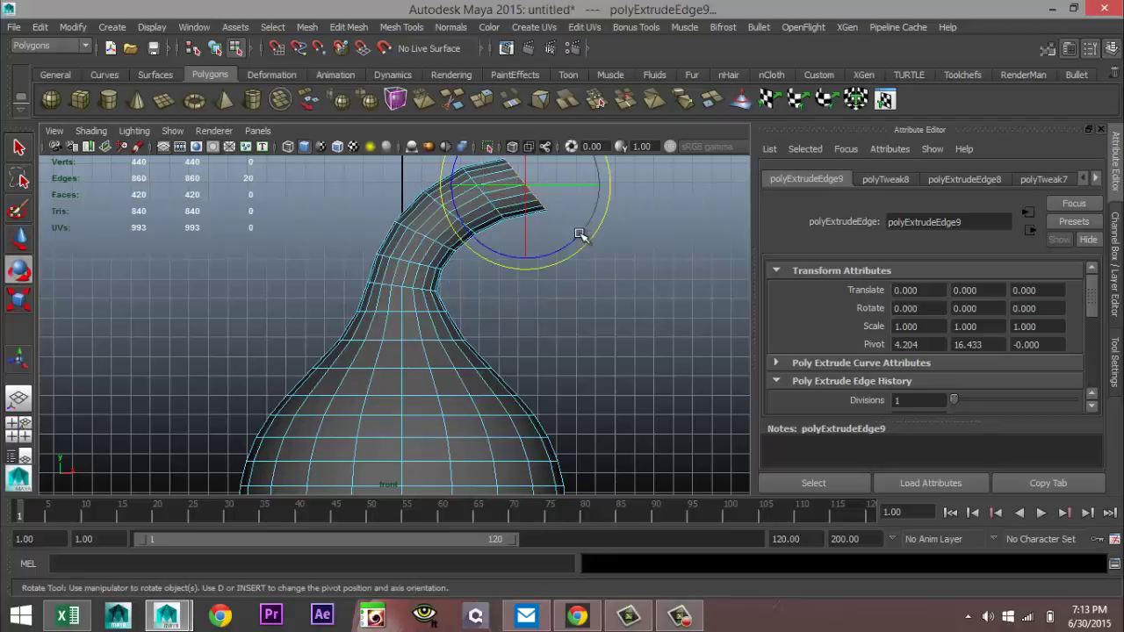
left_click_drag(581, 237, 558, 244)
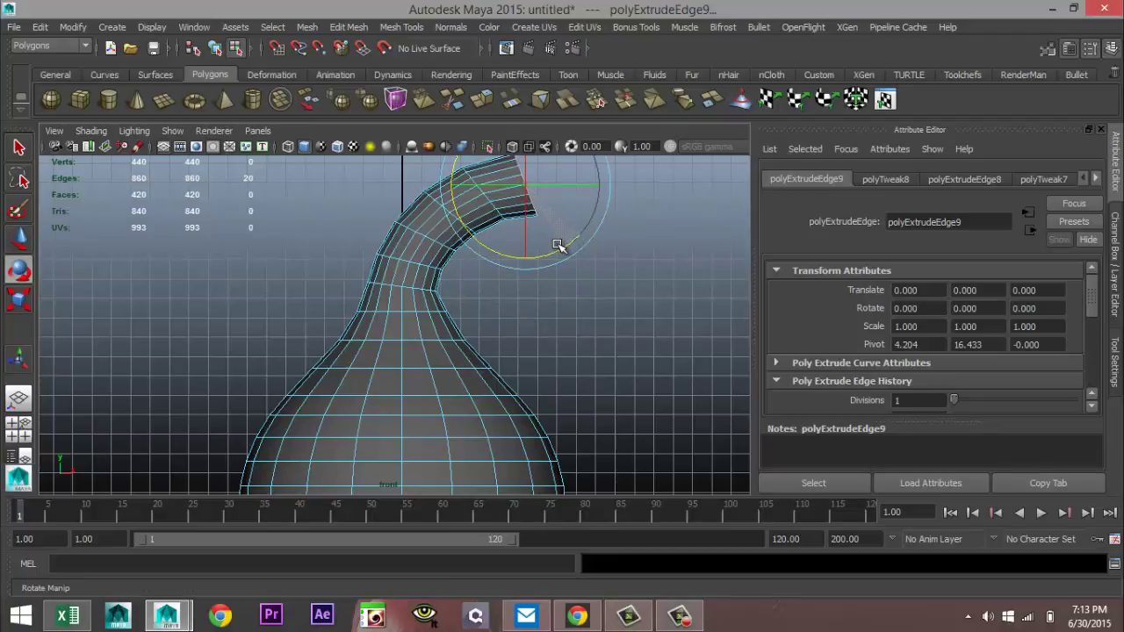
key("r")
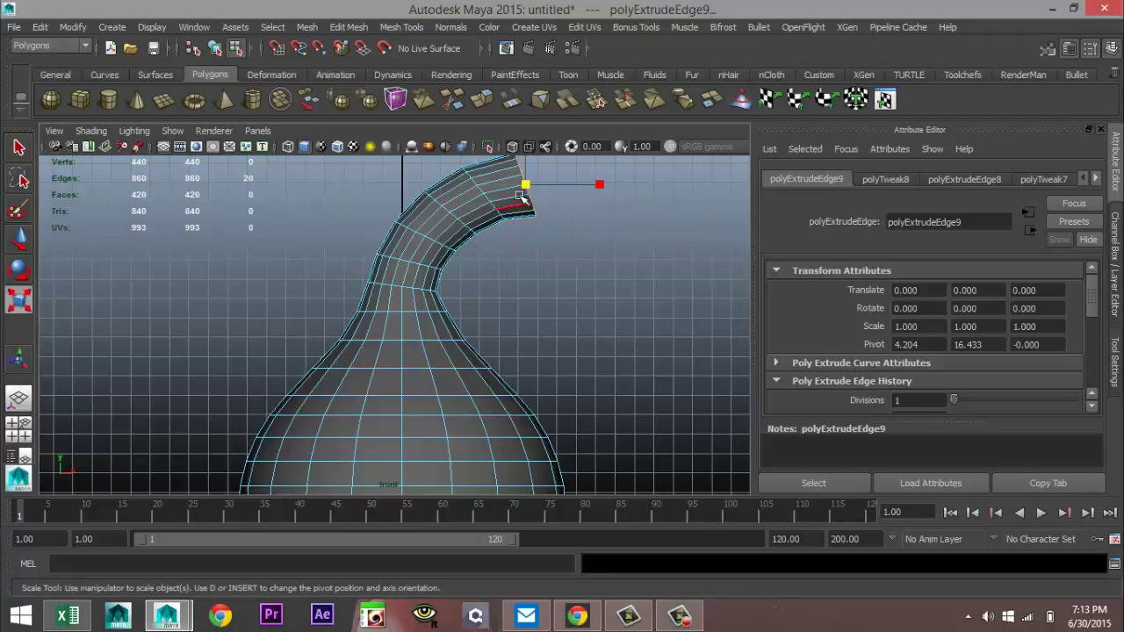
left_click_drag(527, 184, 524, 186)
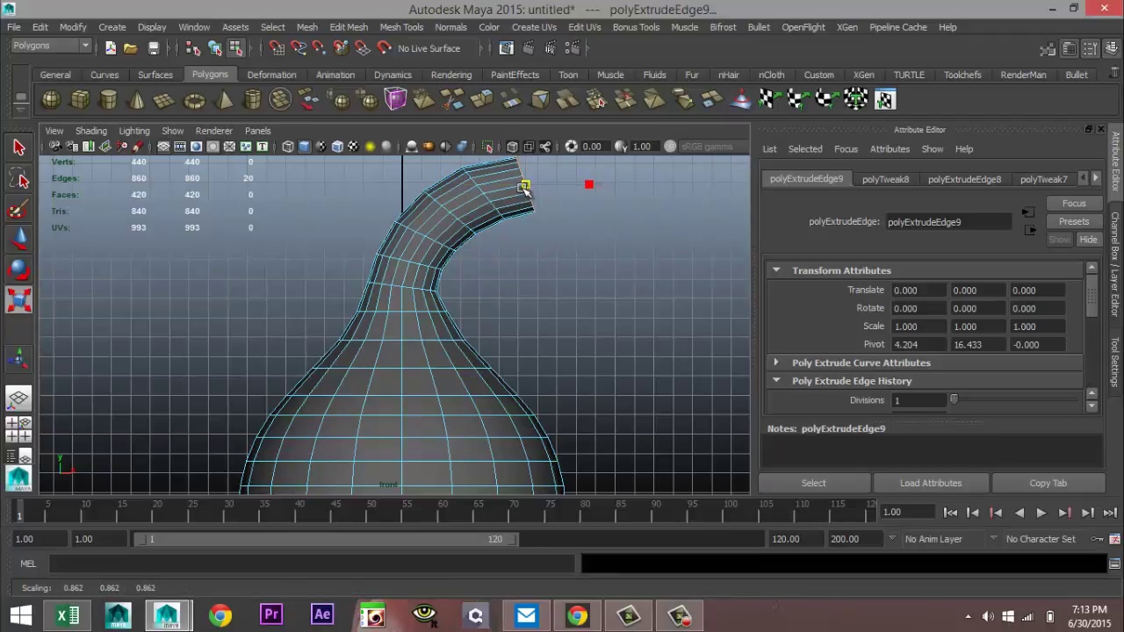
left_click_drag(523, 187, 573, 270)
right_click_drag(578, 276, 677, 198, "shift")
Pull the newly extruded tip loop up and right and shrink it slightly
key("w")
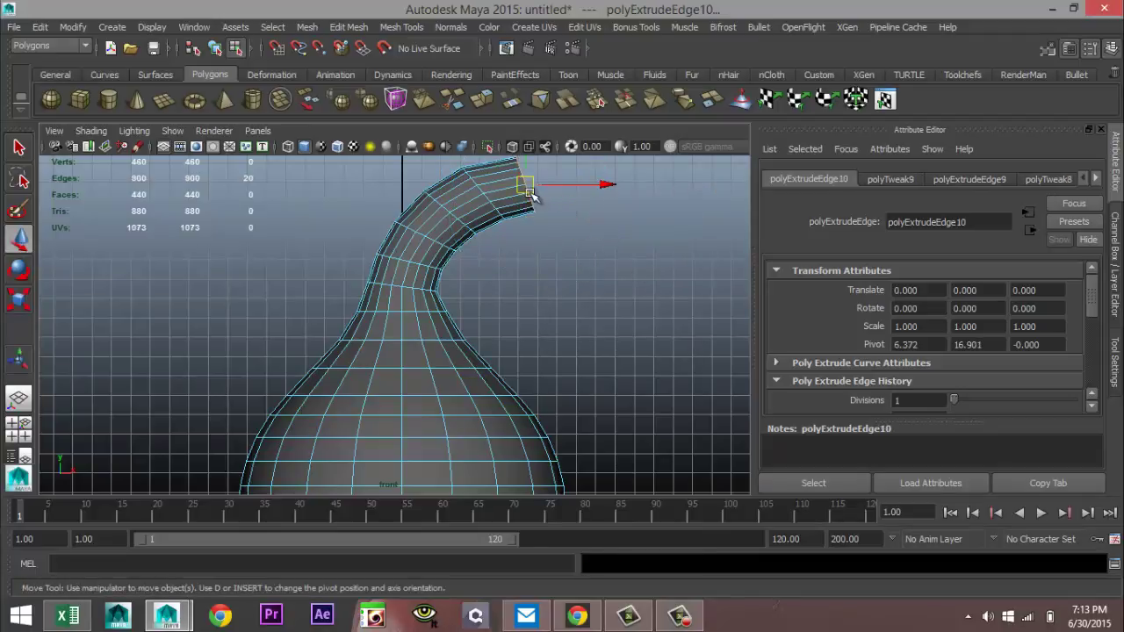
left_click_drag(529, 187, 571, 198)
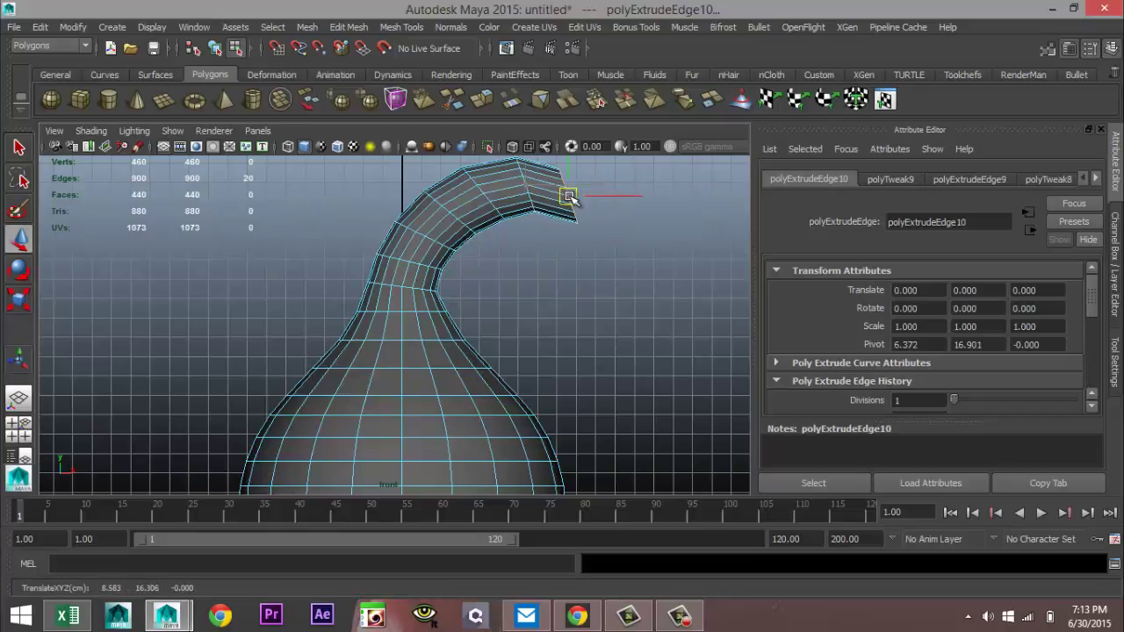
key("e")
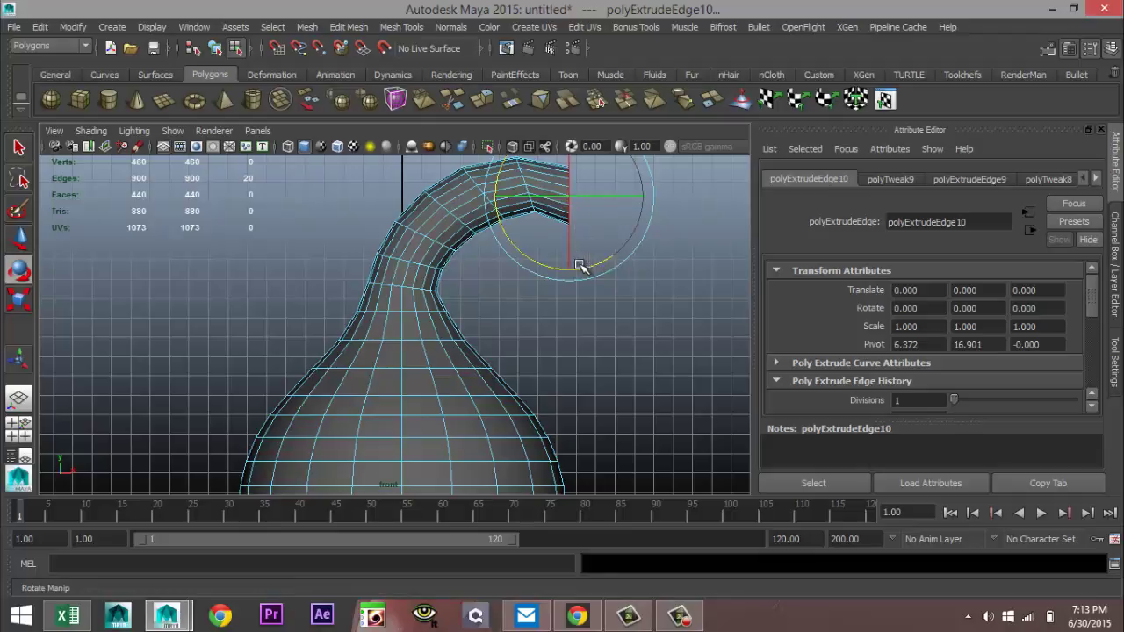
key("r")
left_click_drag(571, 199, 567, 200)
Extrude the tip loop again, moving it right and down and rotating it to curl the tip
key("ctrl+e")
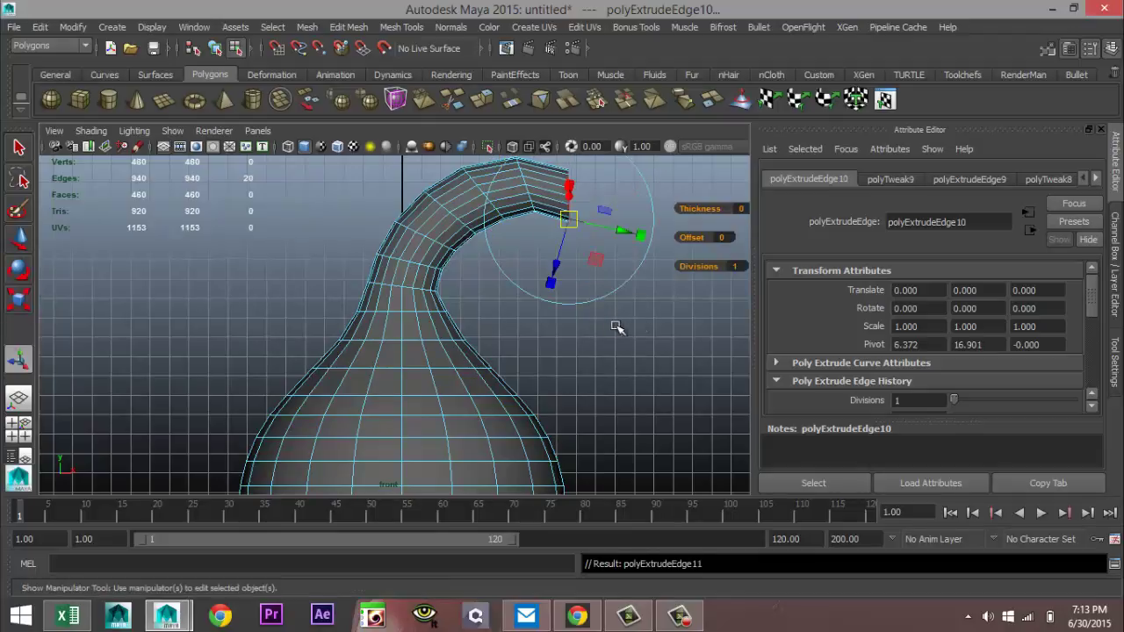
key("w")
left_click_drag(573, 197, 611, 222)
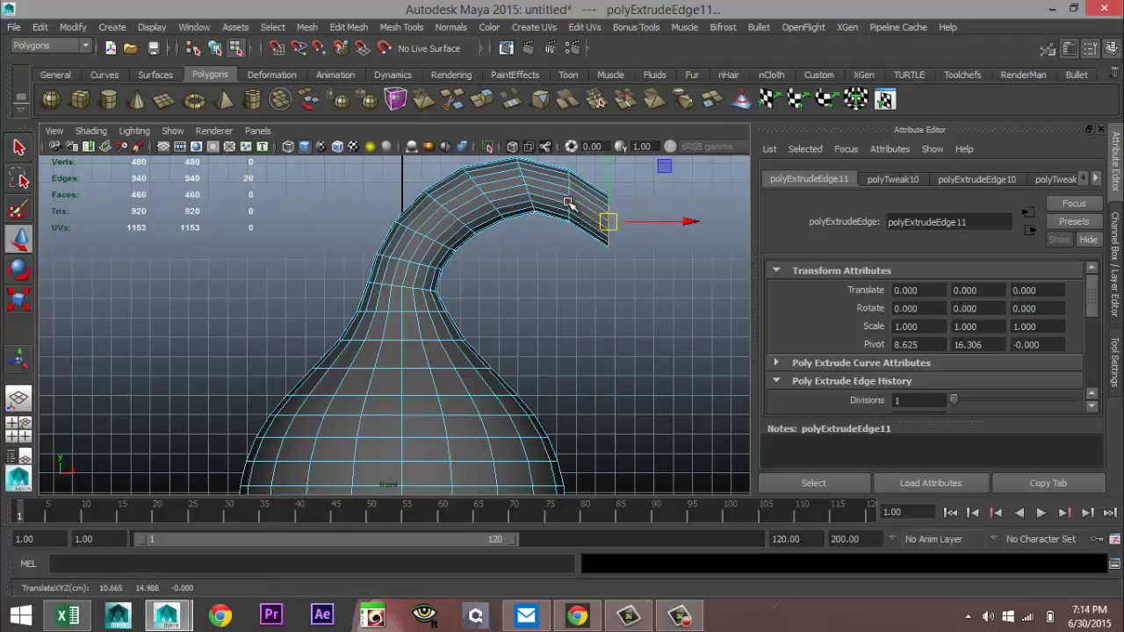
left_click(569, 202)
key("e")
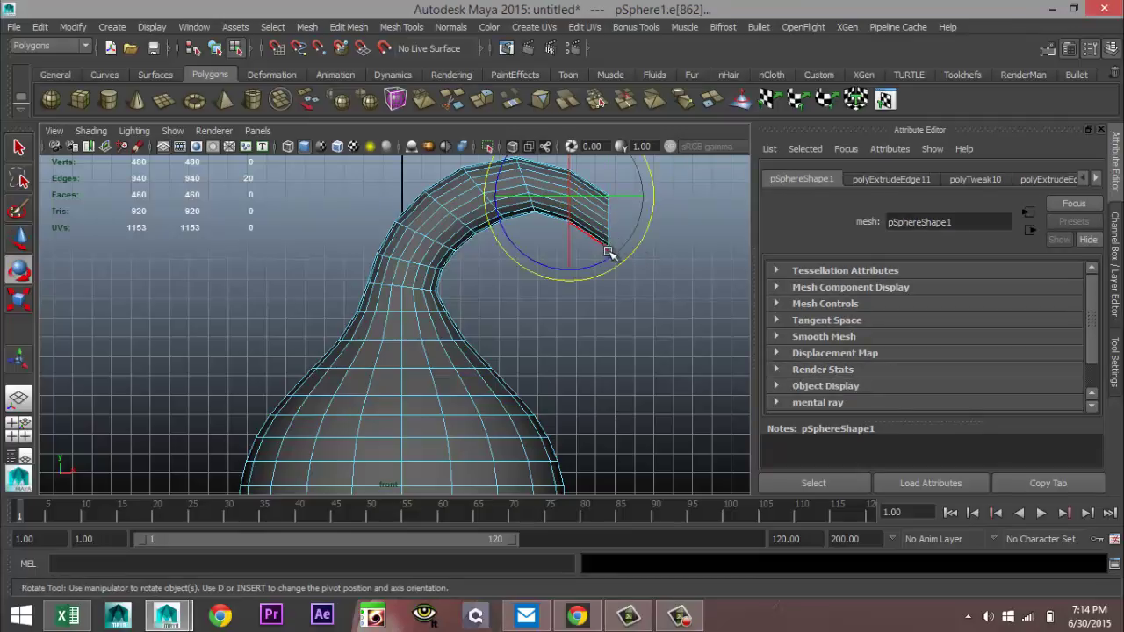
left_click_drag(586, 268, 599, 249)
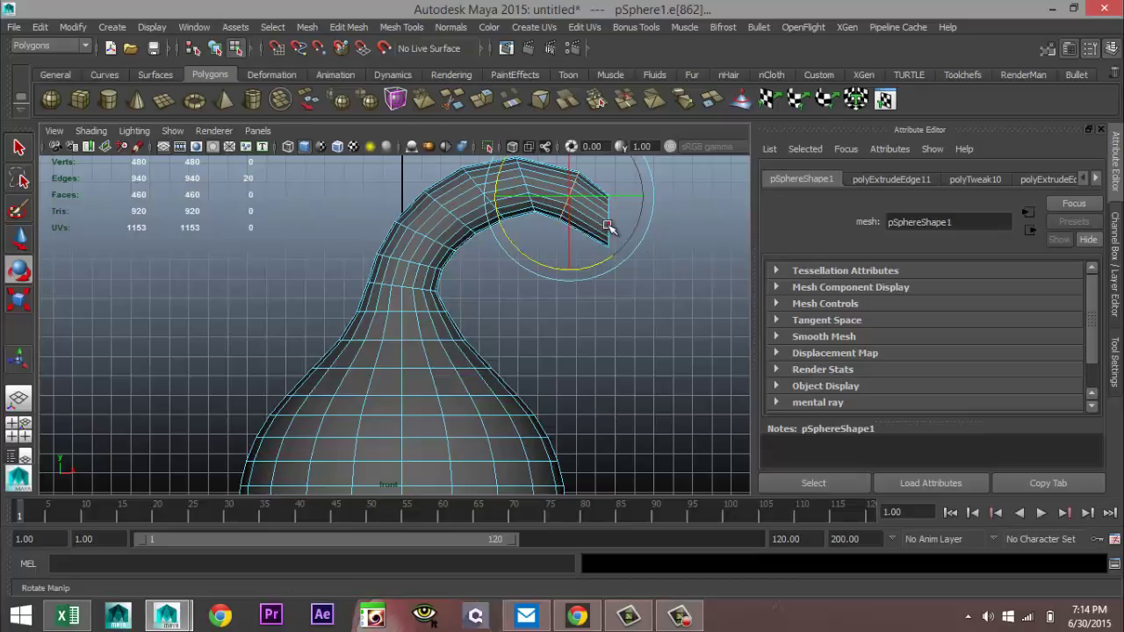
Reselect and rotate the tip edge loop, then extrude it down-right with a tilt
left_click(618, 229)
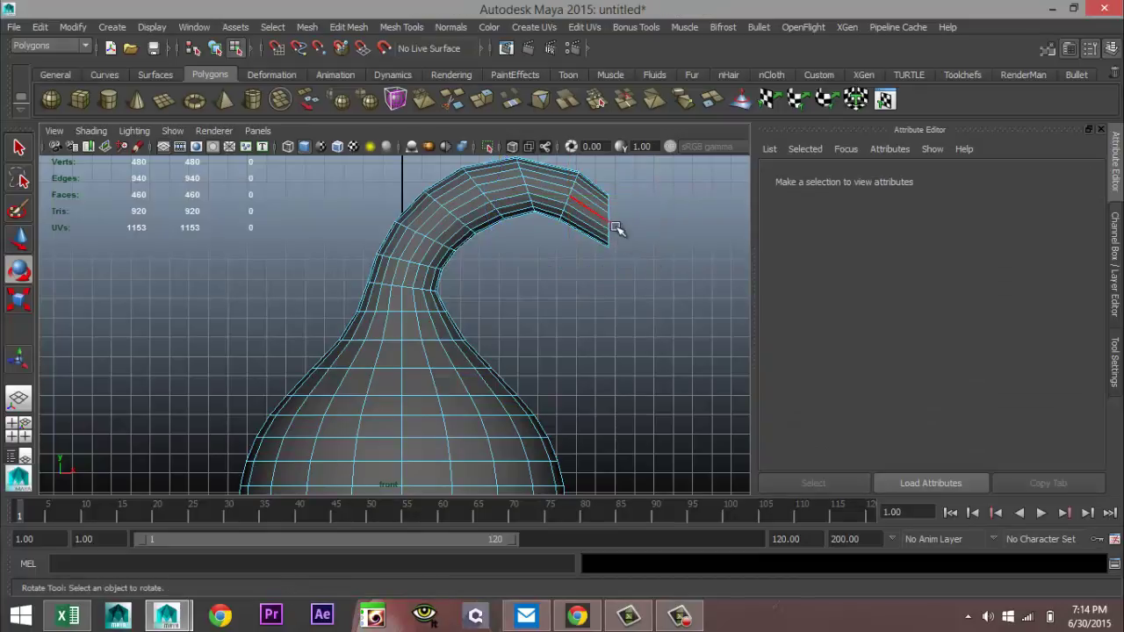
double_click(608, 226)
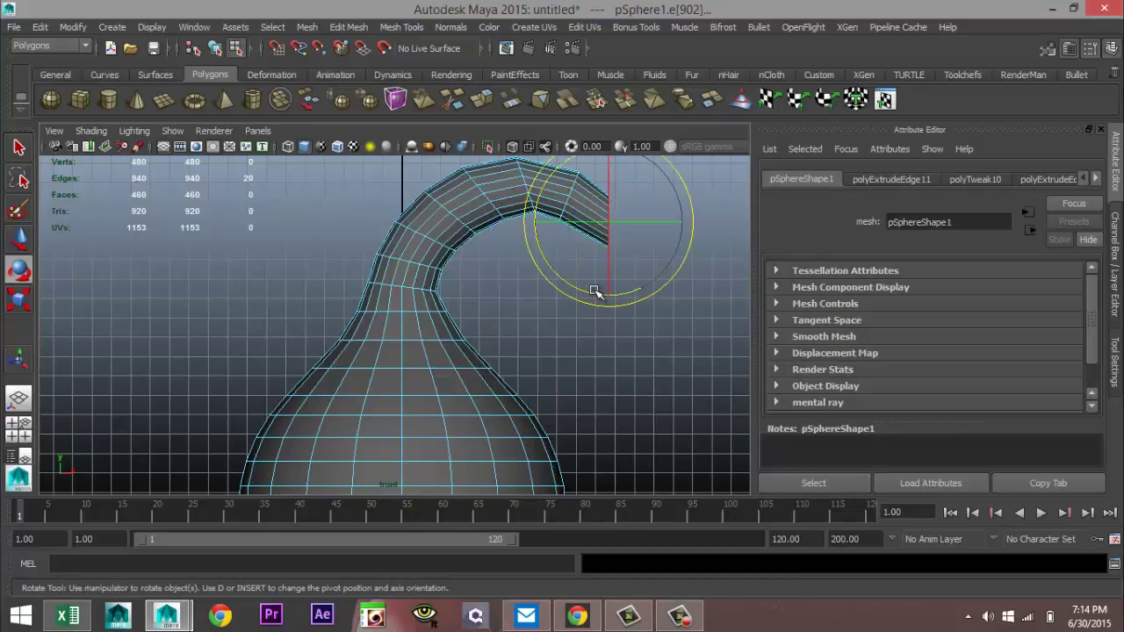
left_click_drag(591, 296, 564, 290)
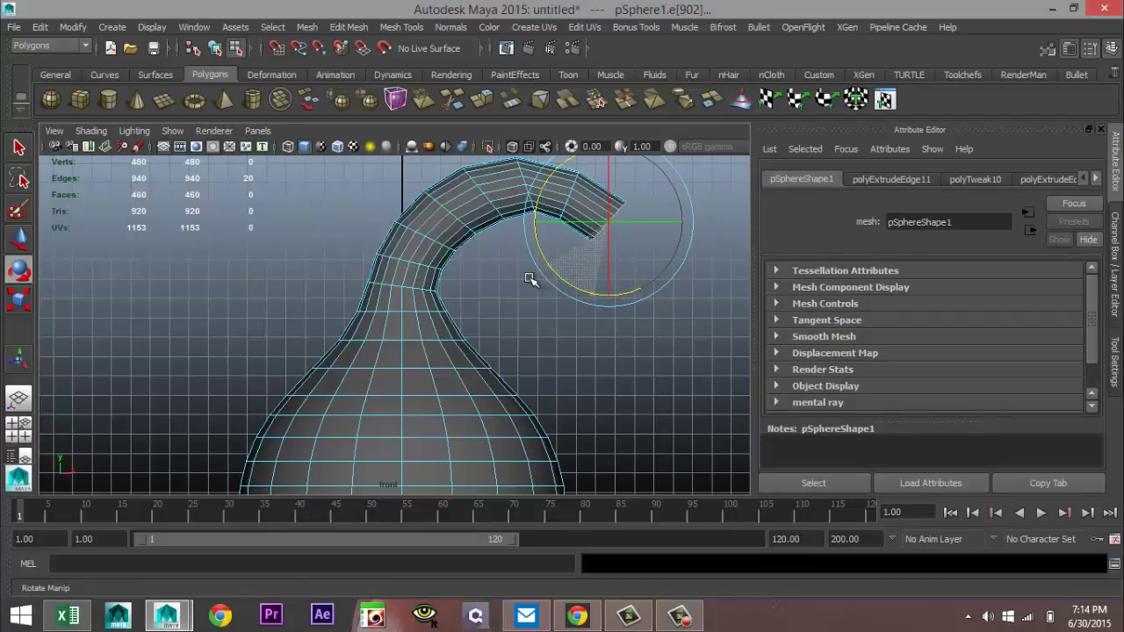
left_click_drag(529, 279, 530, 281)
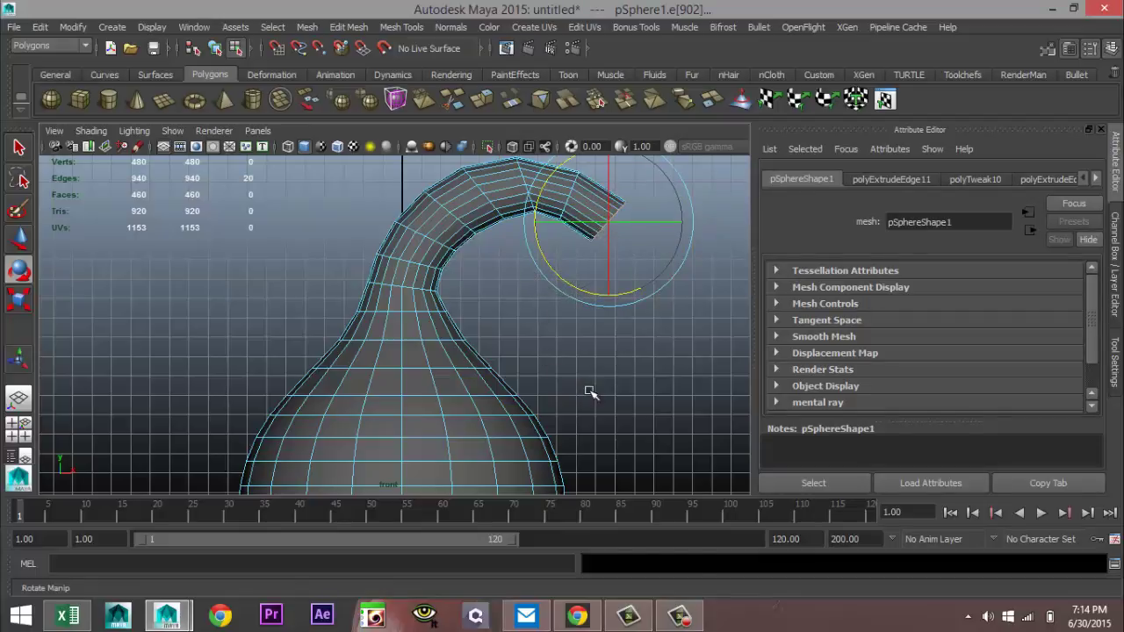
key("ctrl+e")
key("w")
left_click_drag(608, 225, 632, 264)
key("e")
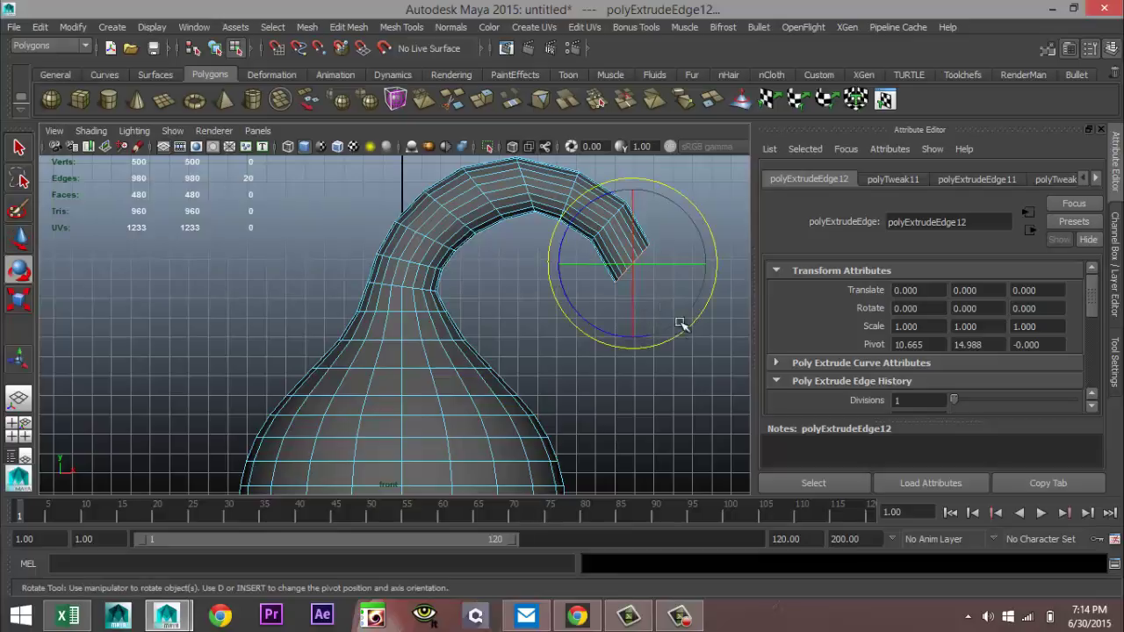
mouse_move(604, 335)
left_mouse_down()
mouse_move(565, 316)
mouse_move(587, 328)
left_mouse_up()
Extrude the tip loop once more, pulling it down and rotating it into a hook
key("ctrl+e")
key("w")
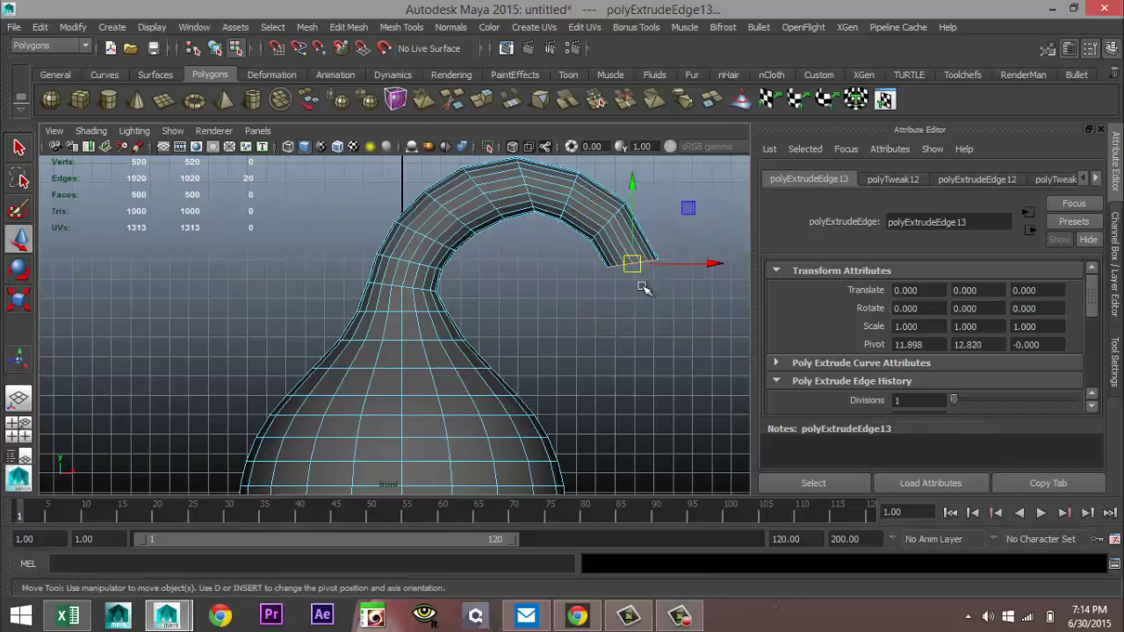
left_click_drag(632, 261, 634, 300)
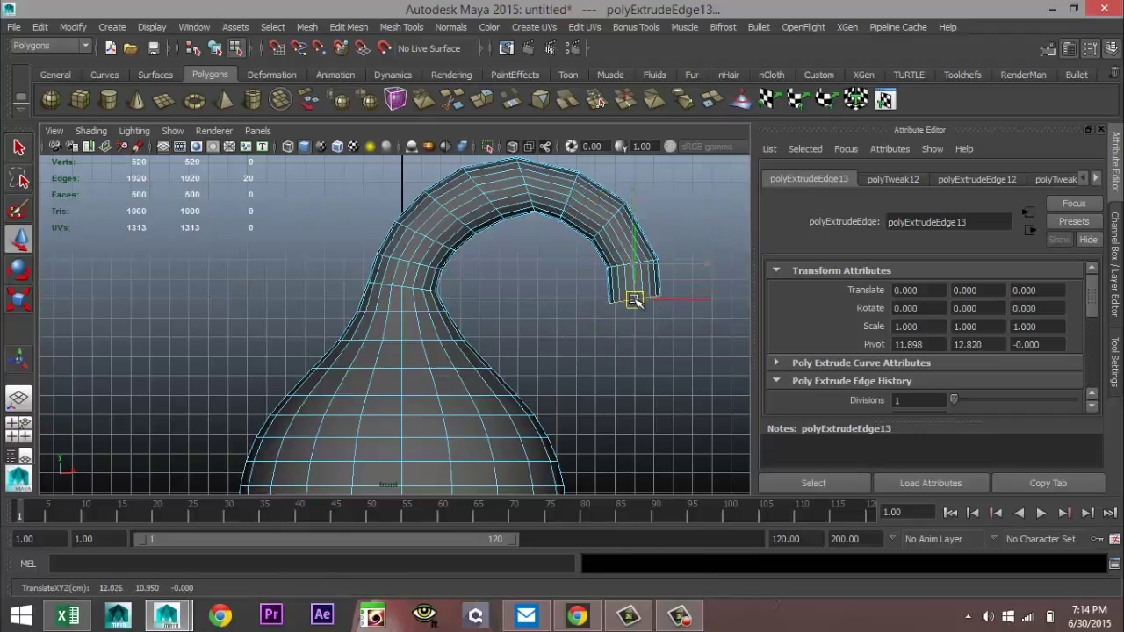
key("e")
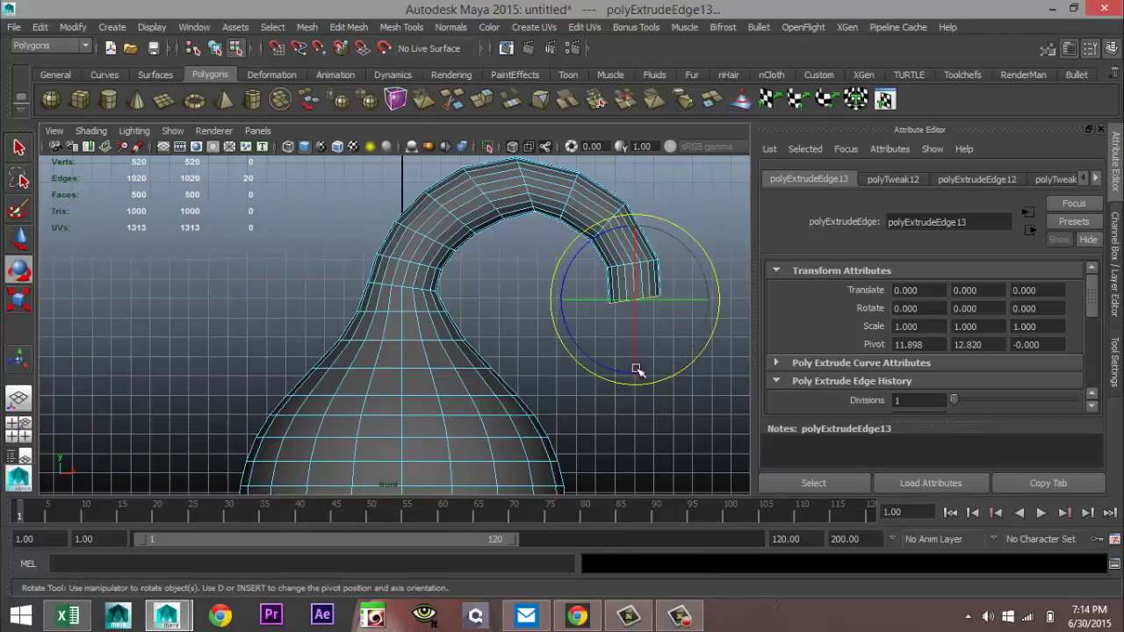
left_click_drag(600, 379, 575, 361)
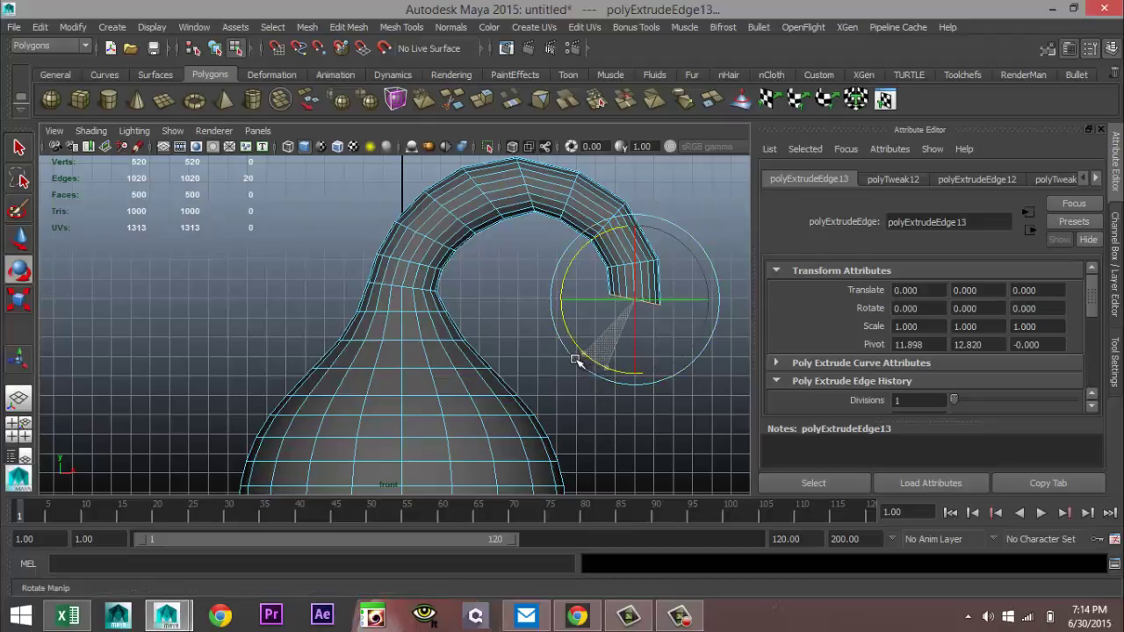
Extrude the neck tube's end edge loop, move it downward and rotate it slightly
scroll(518, 378, "down", 2)
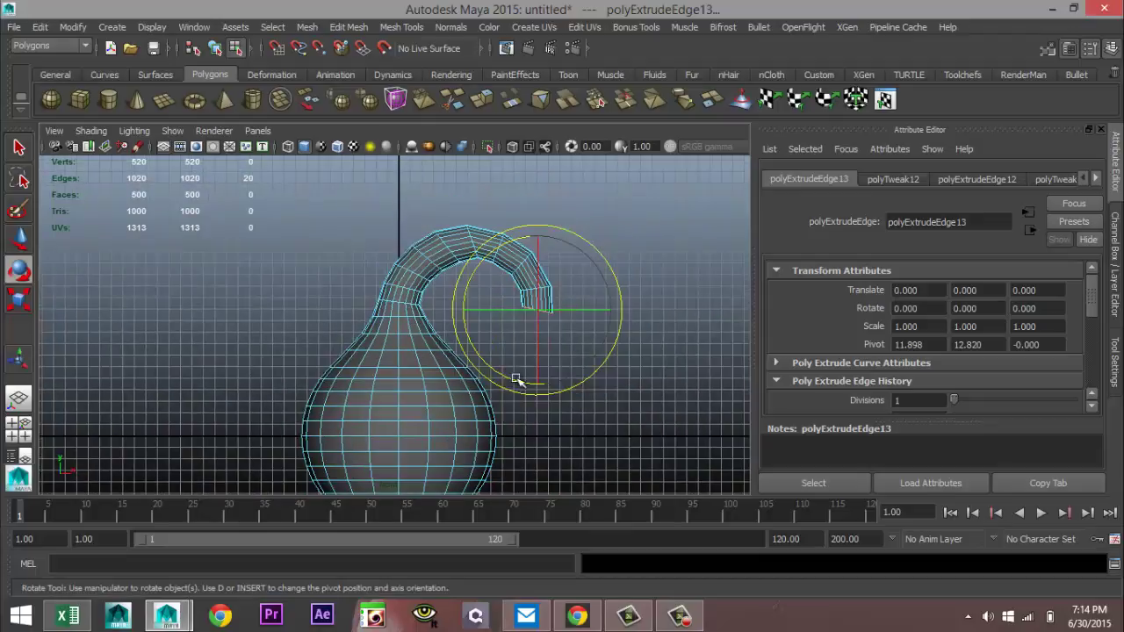
mouse_move(530, 372)
right_mouse_down("alt")
mouse_move(551, 409)
mouse_move(534, 364)
mouse_move(541, 376)
right_mouse_up("alt")
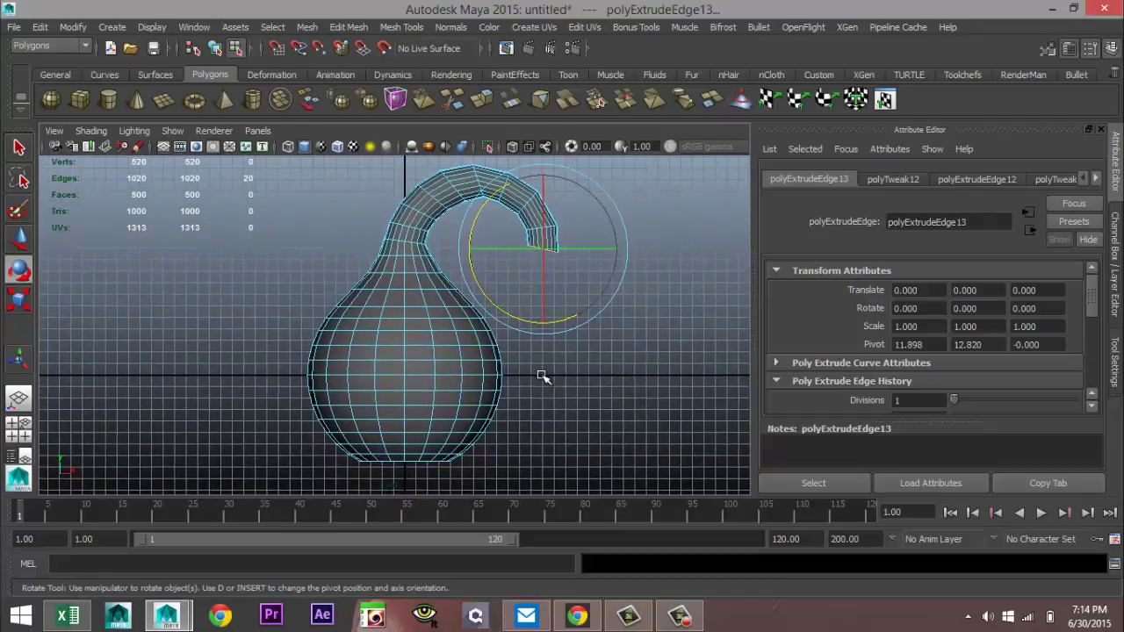
key("ctrl+e")
key("w")
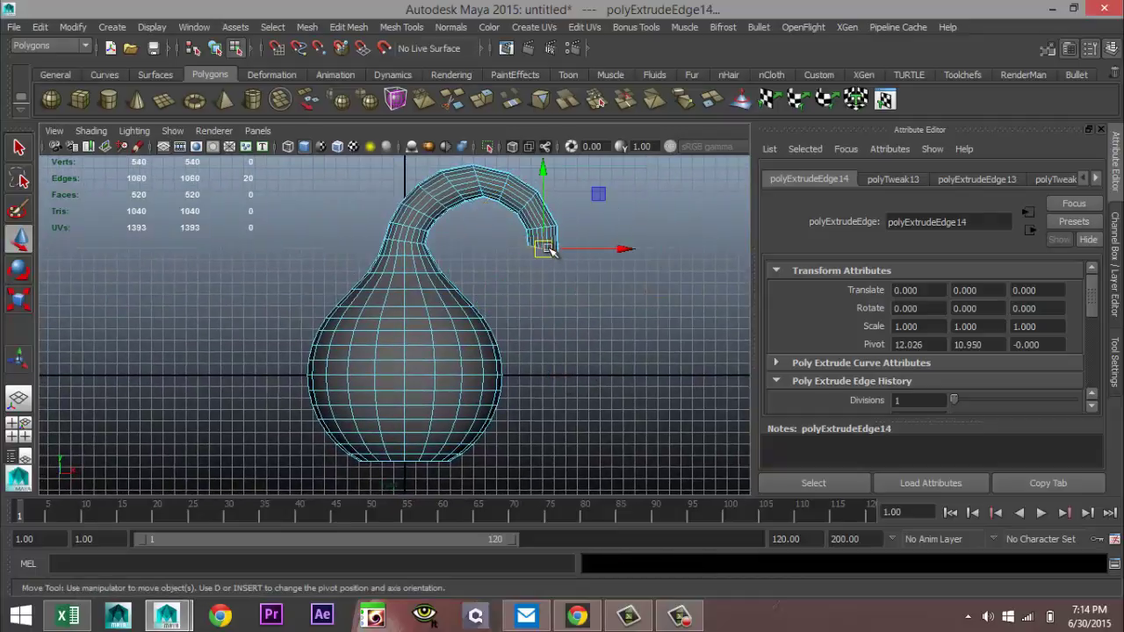
left_click_drag(545, 248, 538, 273)
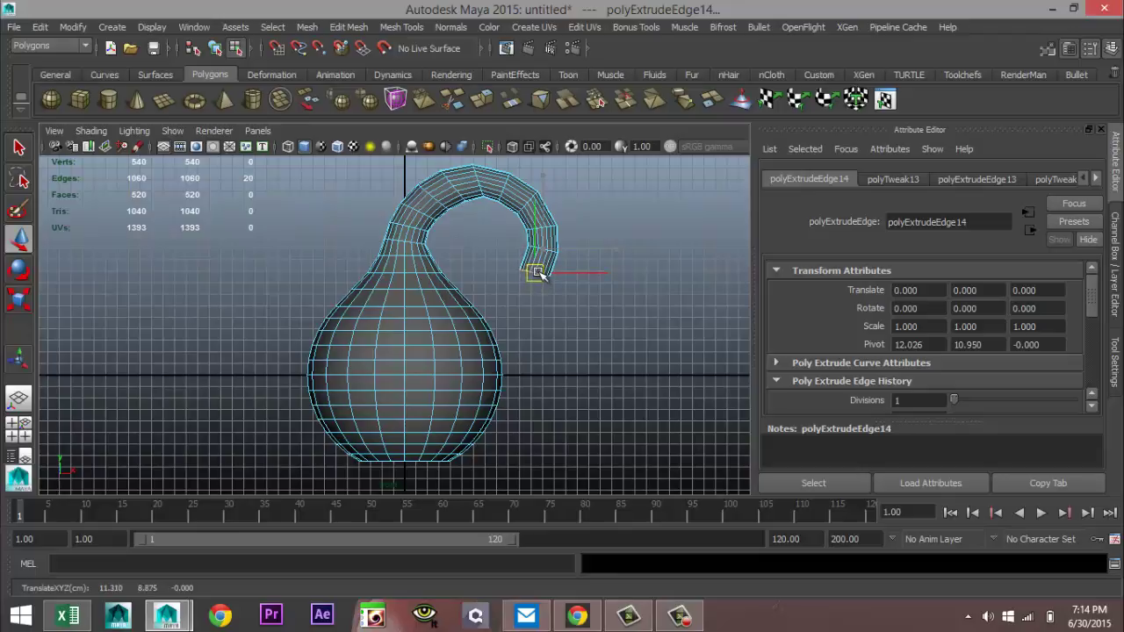
key("e")
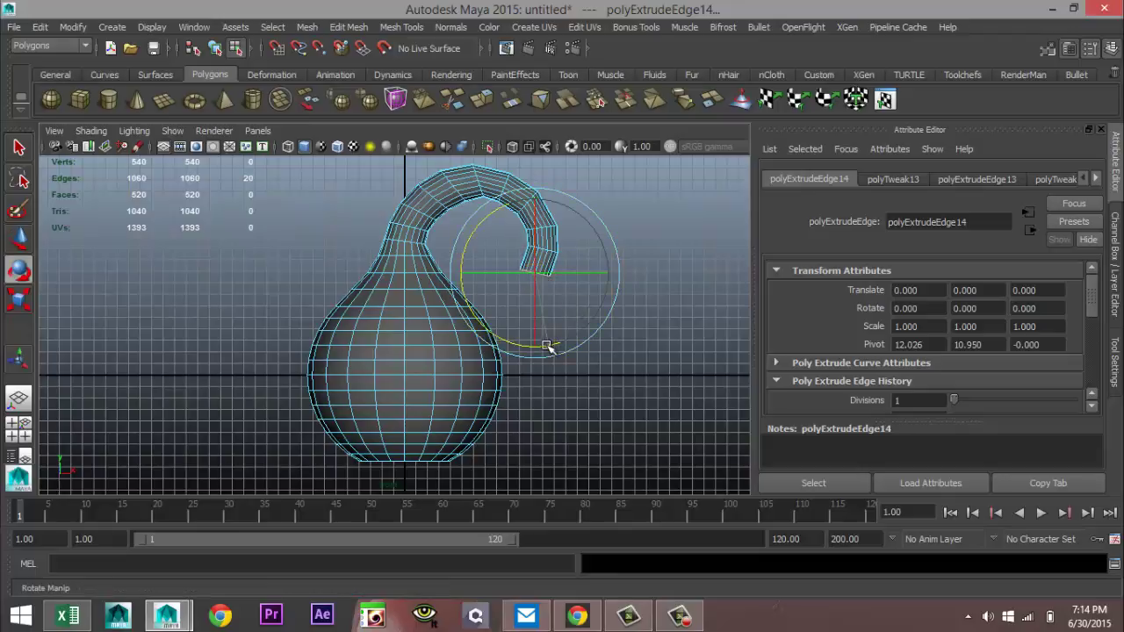
left_click_drag(546, 346, 524, 353)
Extrude the tip again, pull it down-left and rotate it about Z, viewing in wireframe
key("w")
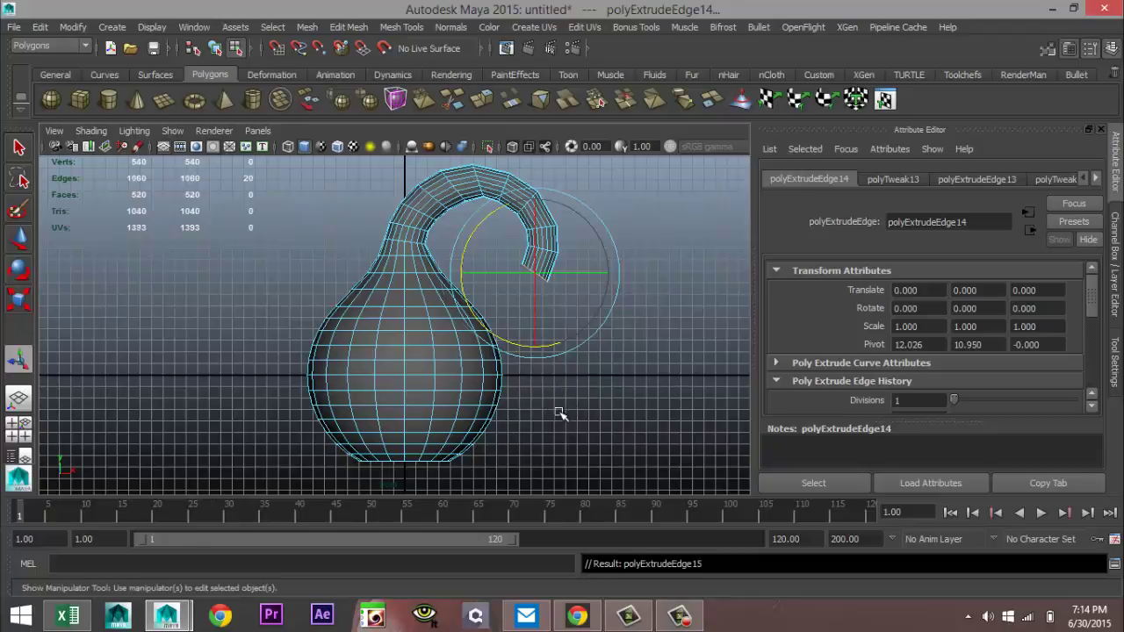
key("ctrl+e")
left_click_drag(538, 273, 520, 297)
key("e")
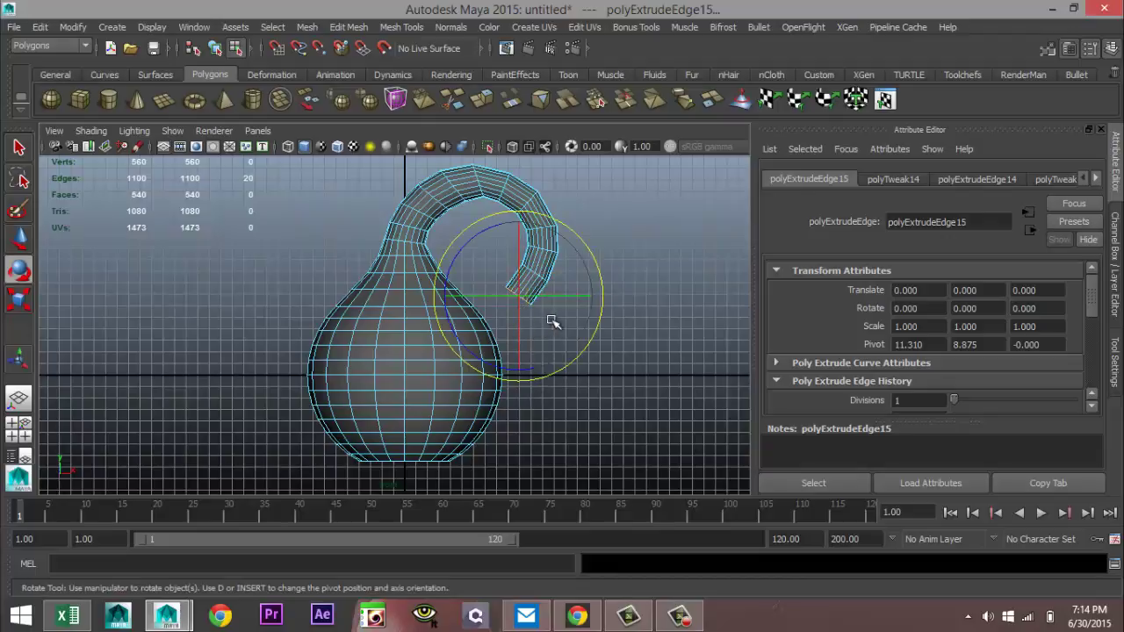
left_click(510, 370)
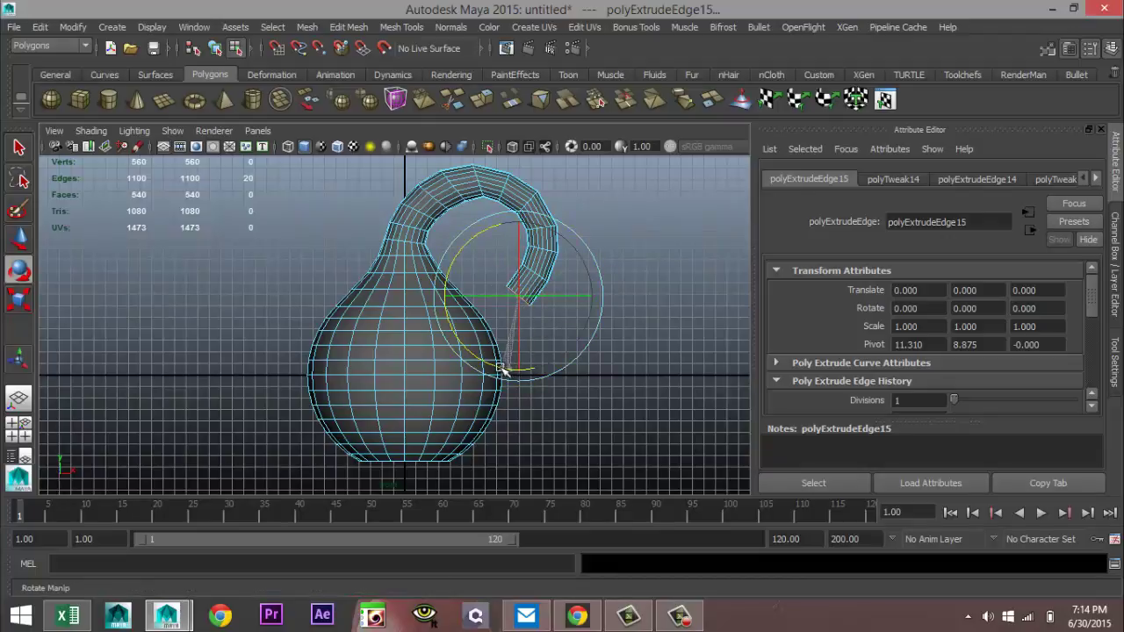
left_click_drag(497, 369, 503, 372)
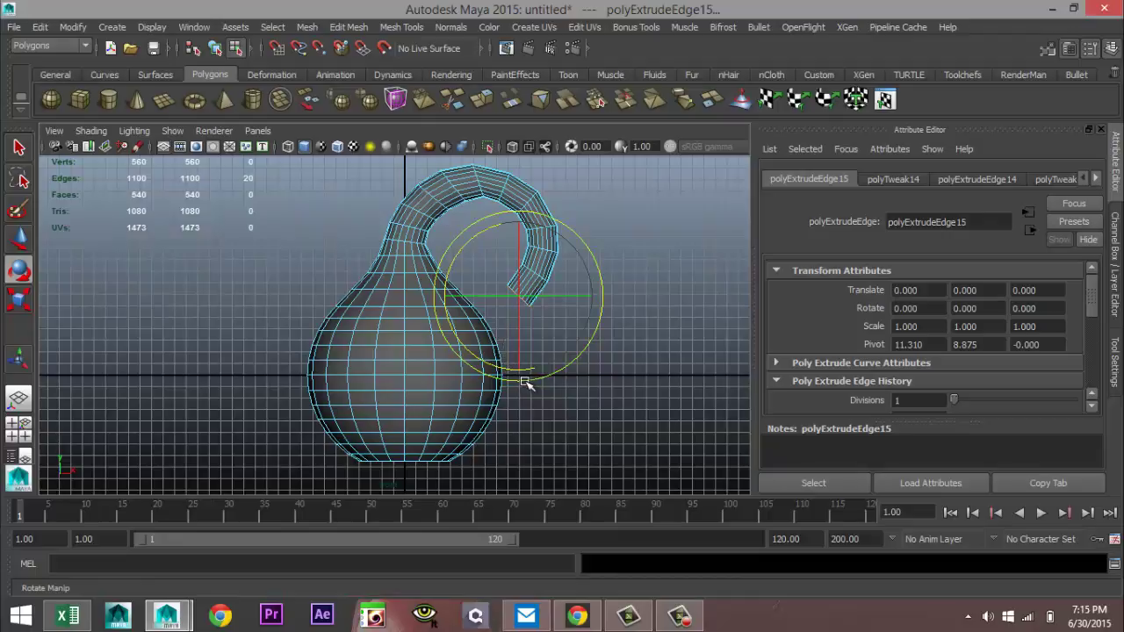
key("4")
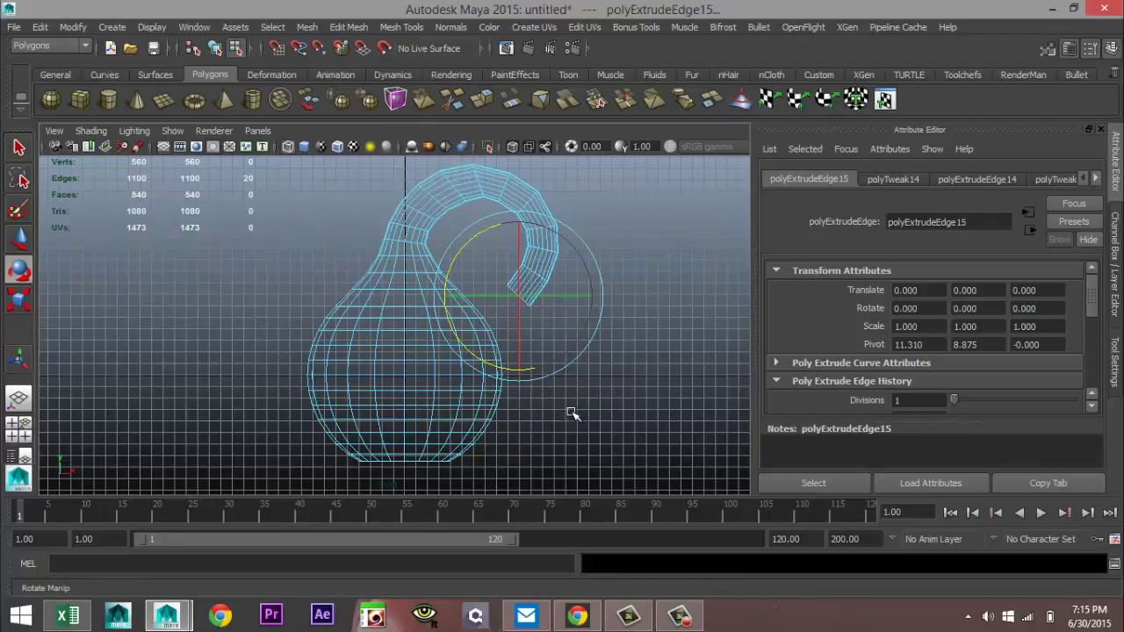
mouse_move(596, 425)
middle_mouse_down("alt")
mouse_move(618, 392)
mouse_move(615, 418)
middle_mouse_up("alt")
Add two more extrusions, pulling each new tube section down-left toward the bulb
key("ctrl+e")
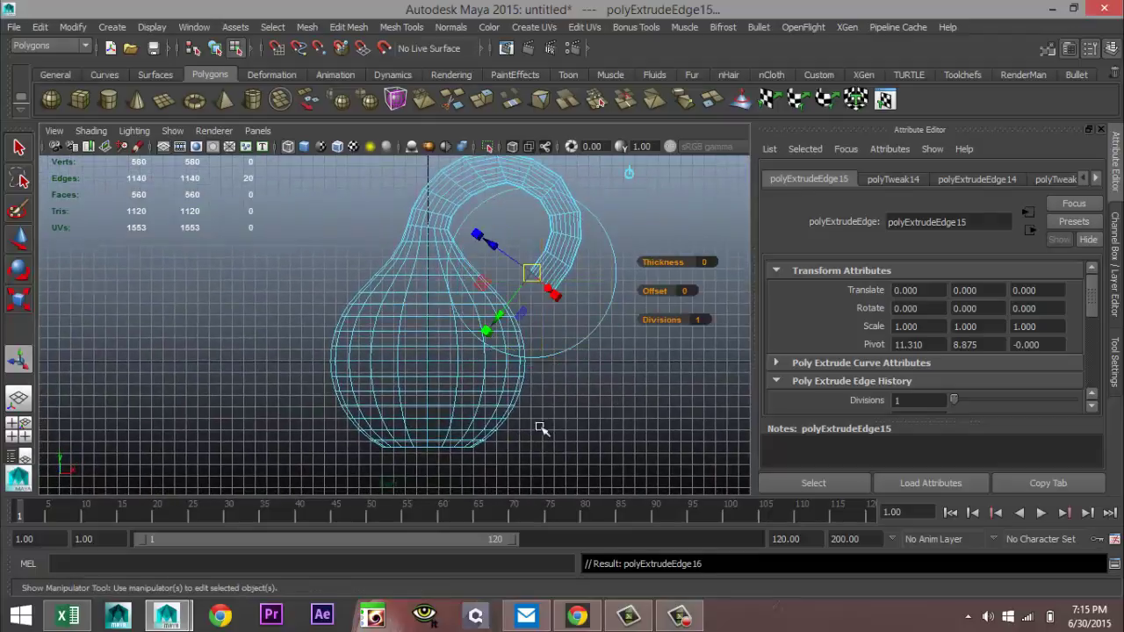
key("w")
left_click_drag(544, 283, 527, 304)
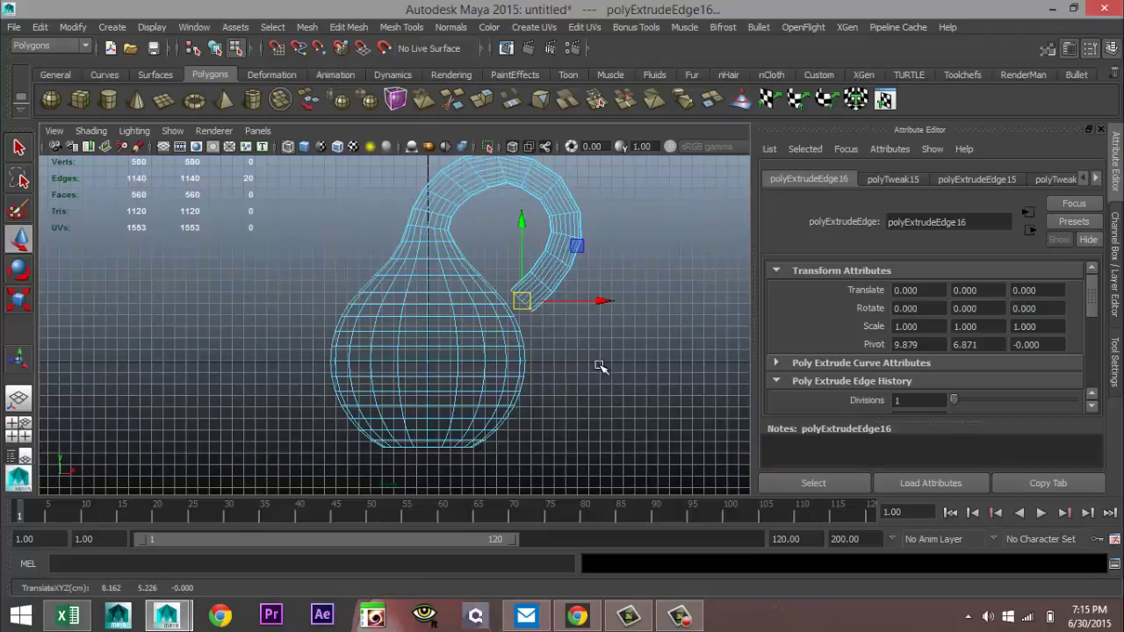
key("e")
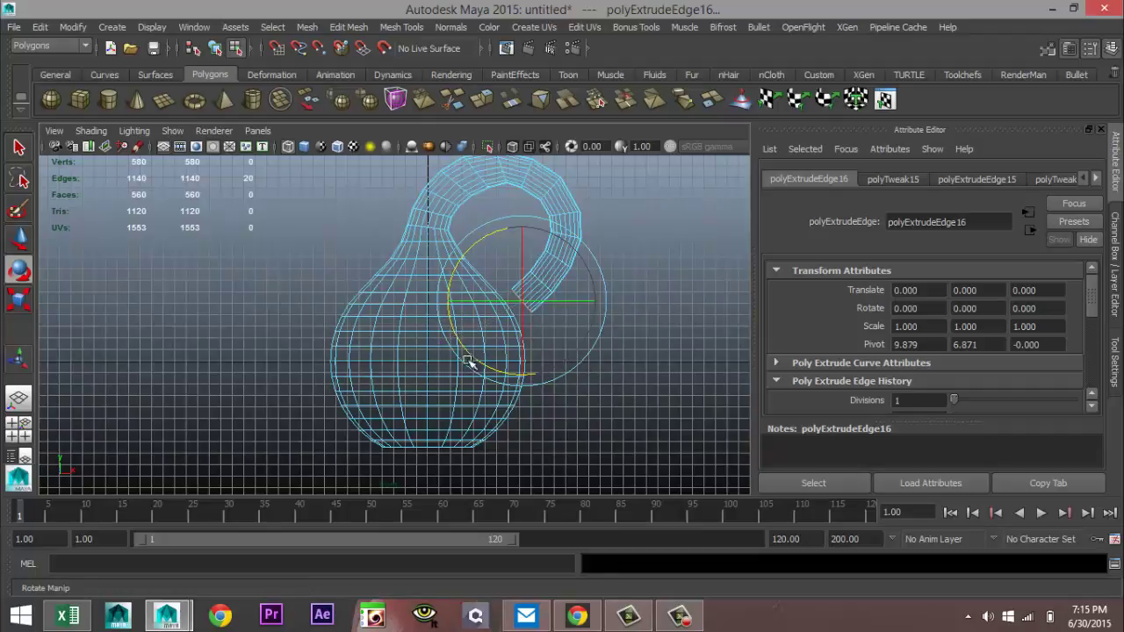
key("ctrl+e")
key("w")
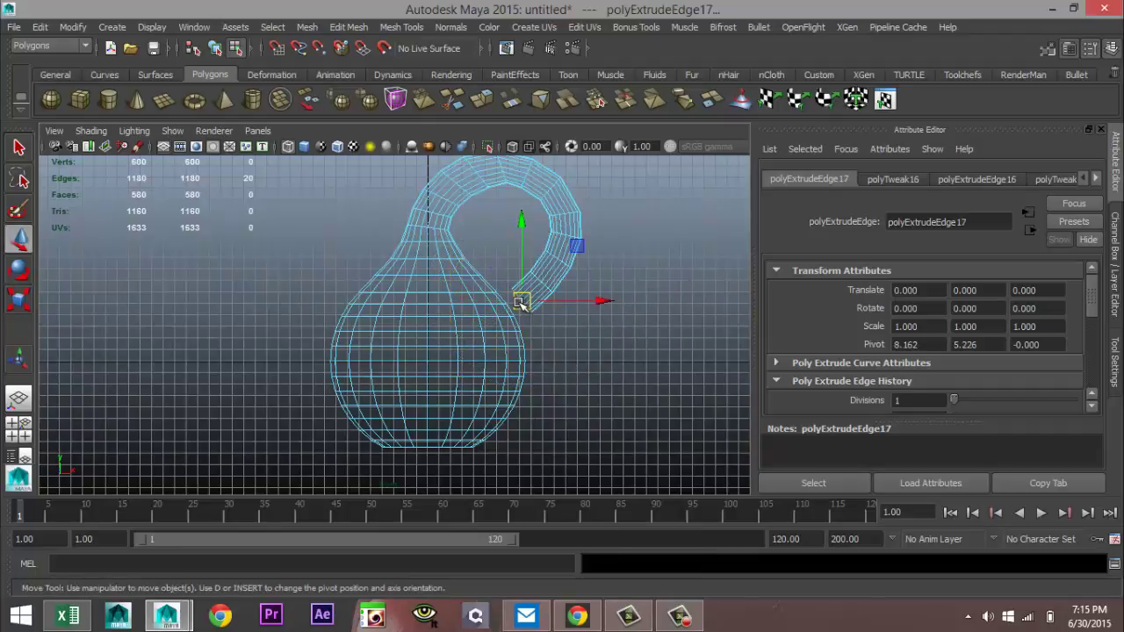
left_click_drag(521, 305, 495, 321)
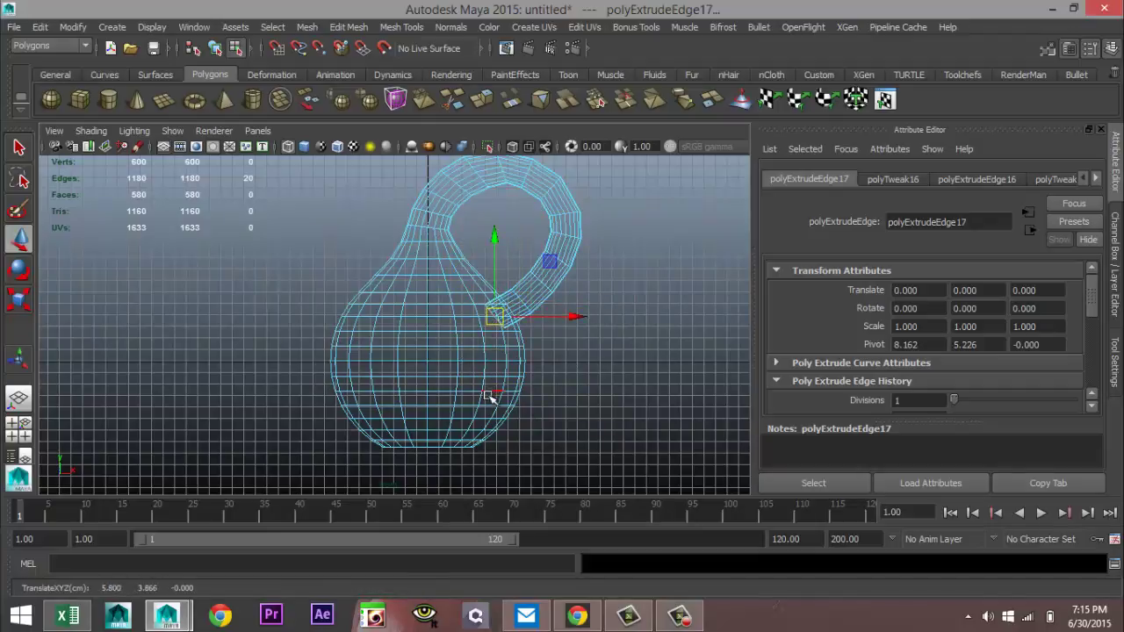
key("e")
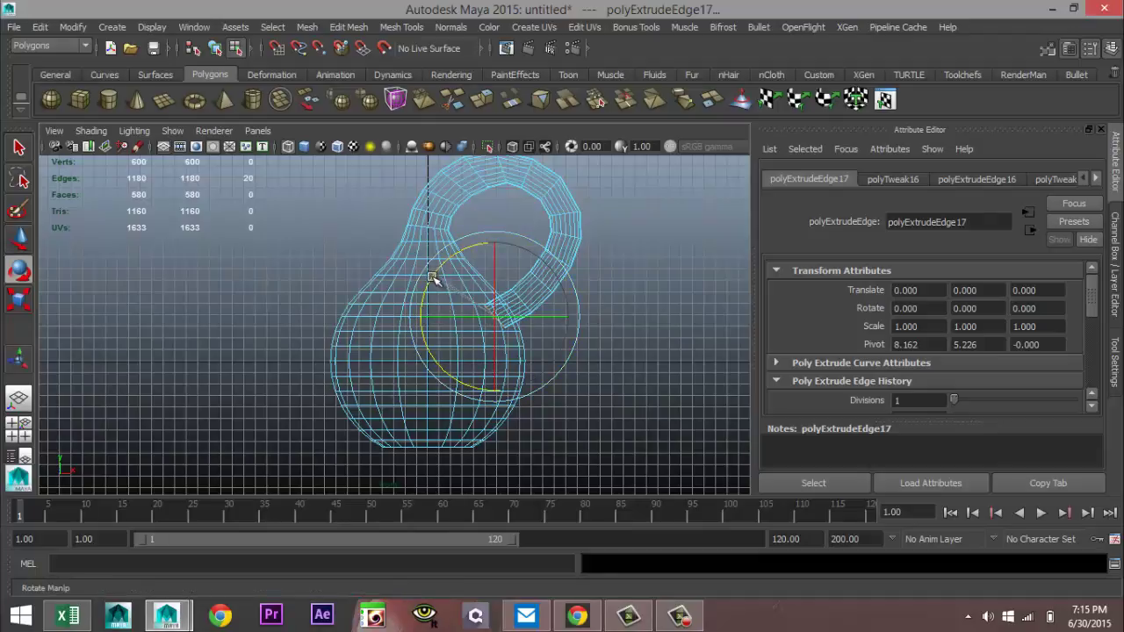
Extrude once more and move, scale and rotate the end onto the bulb's upper right
key("ctrl+e")
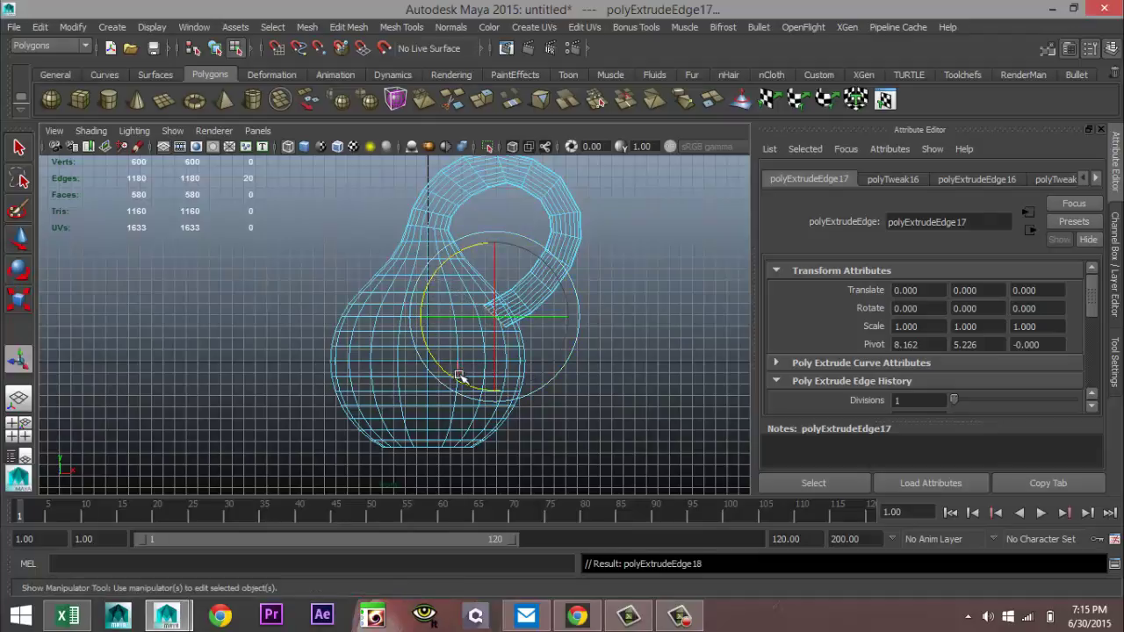
key("w")
left_click_drag(495, 317, 473, 334)
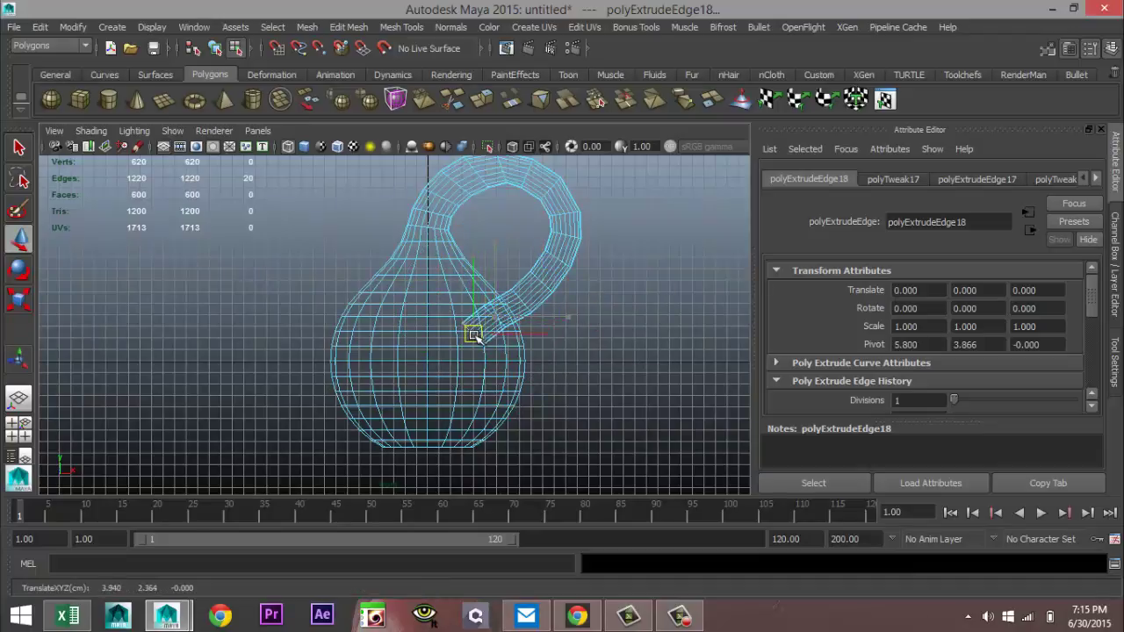
key("r")
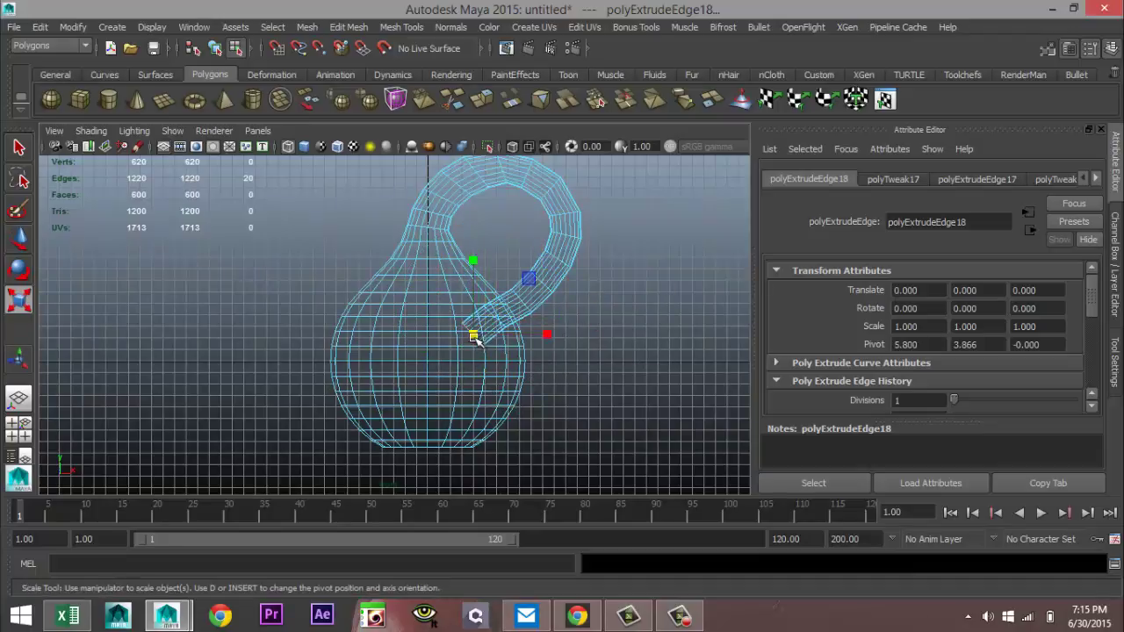
left_click(474, 338)
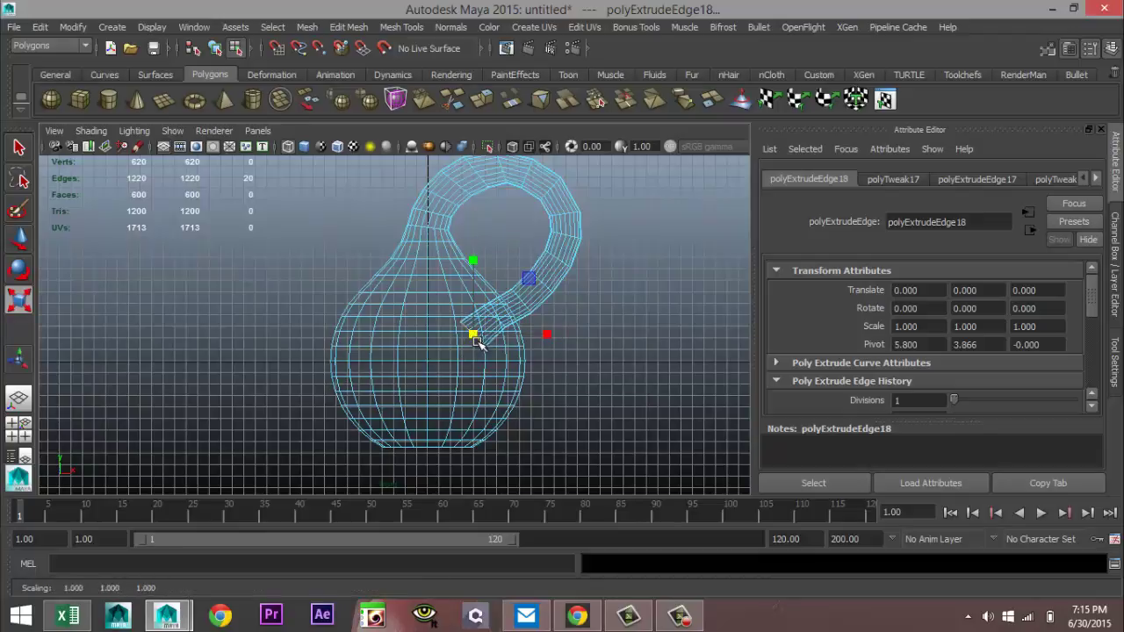
key("e")
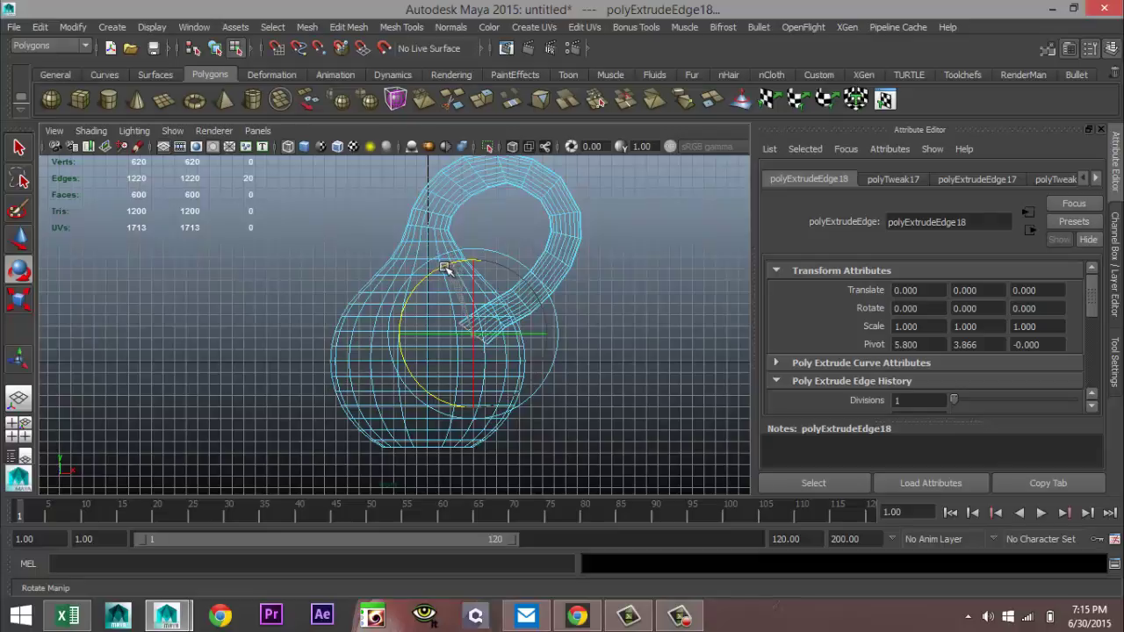
Extrude the tube end, move it down-left into the bulb and enlarge it slightly
scroll(585, 386, "up", 3)
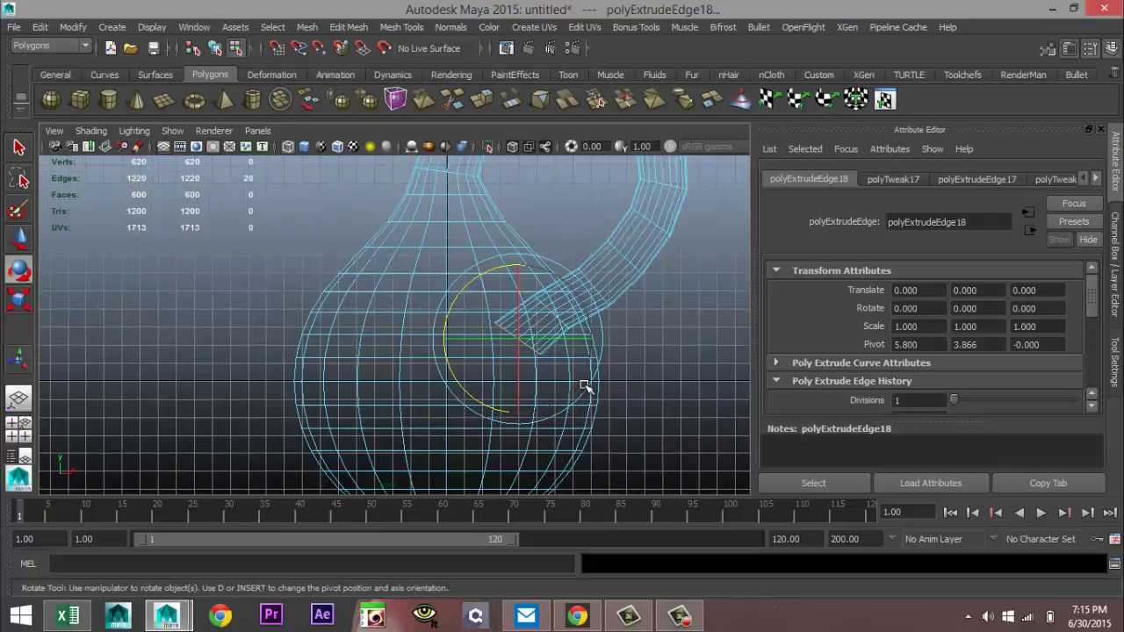
scroll(585, 388, "up", 1)
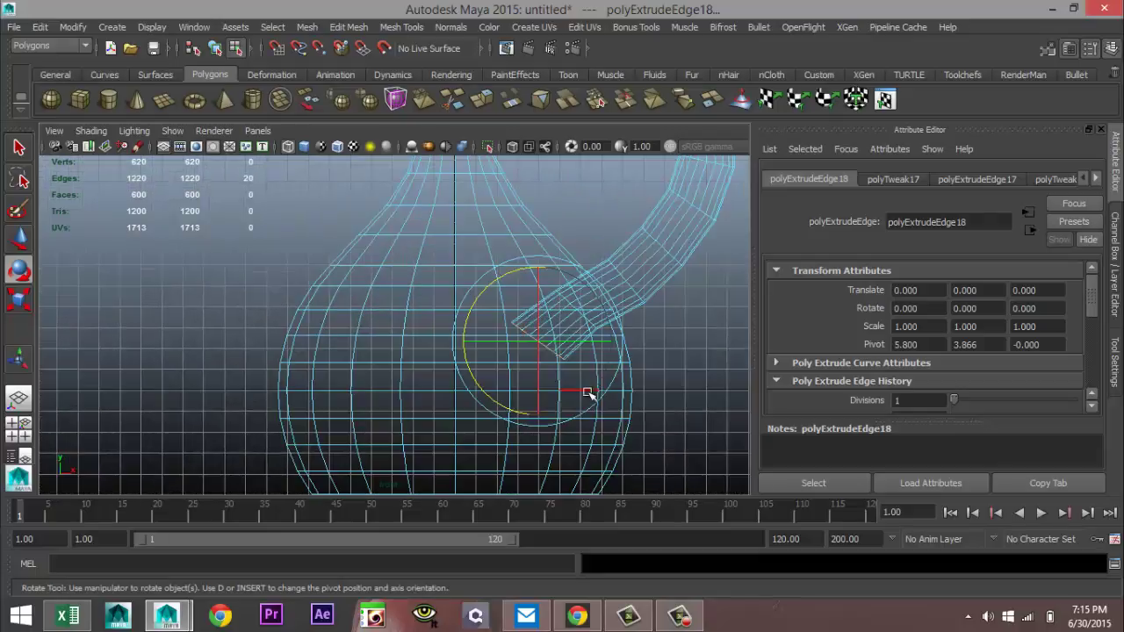
middle_click_drag(572, 417, 522, 334, "alt")
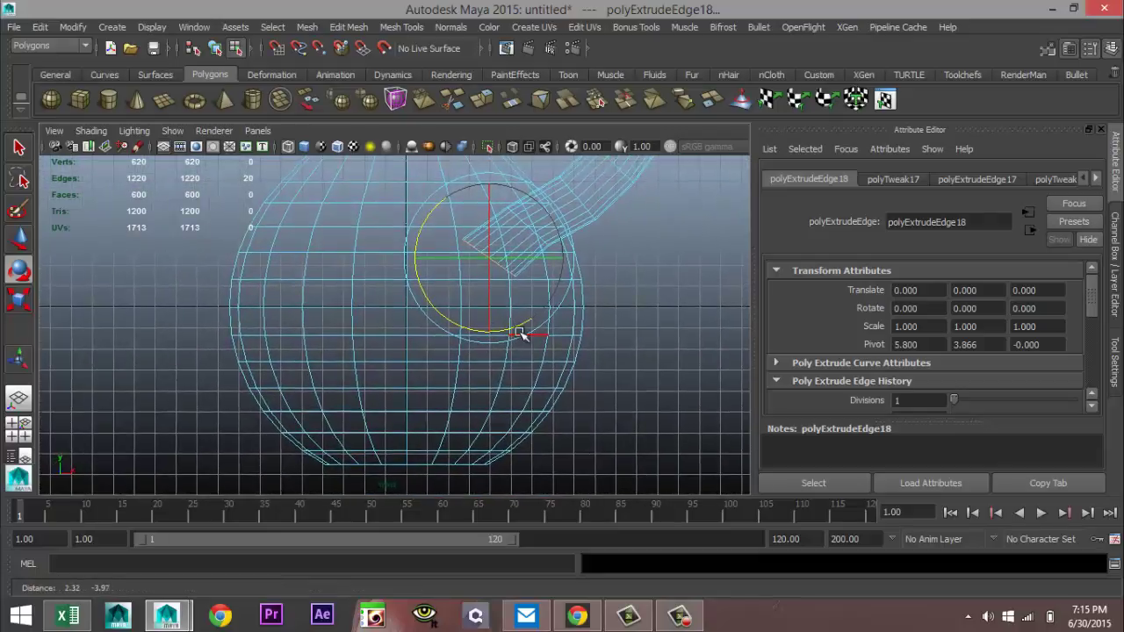
key("ctrl+e")
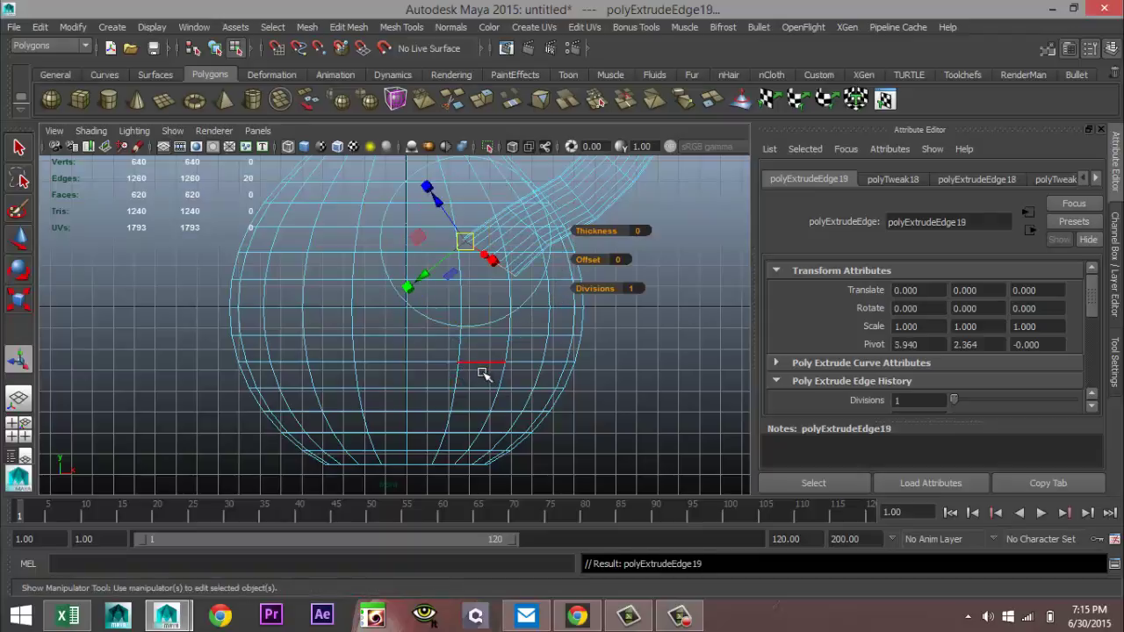
key("w")
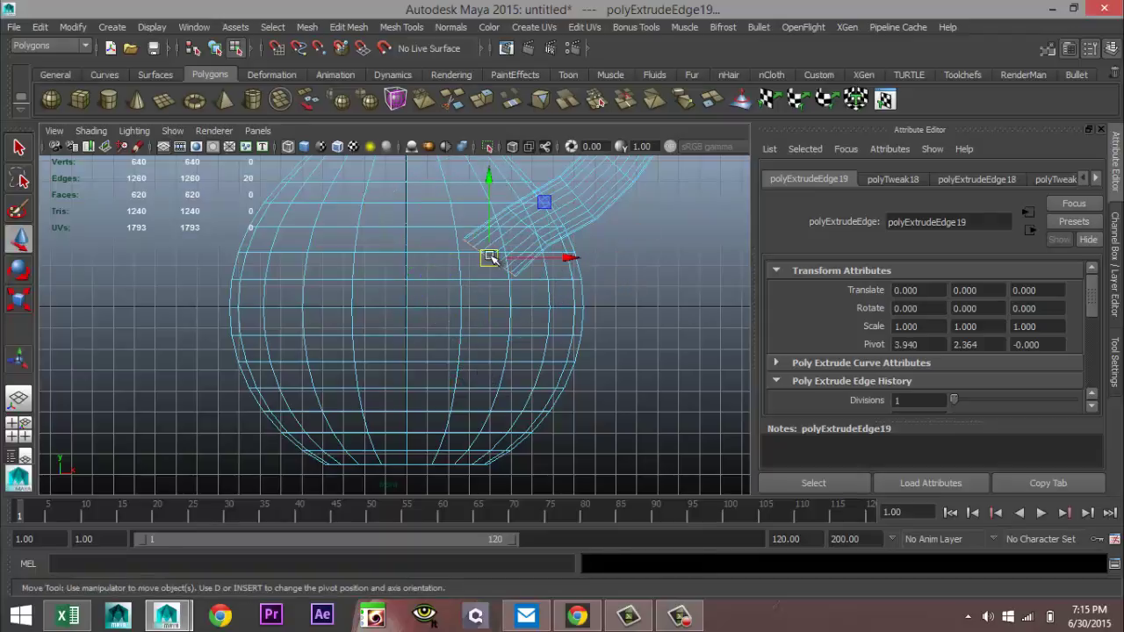
left_click_drag(491, 256, 453, 284)
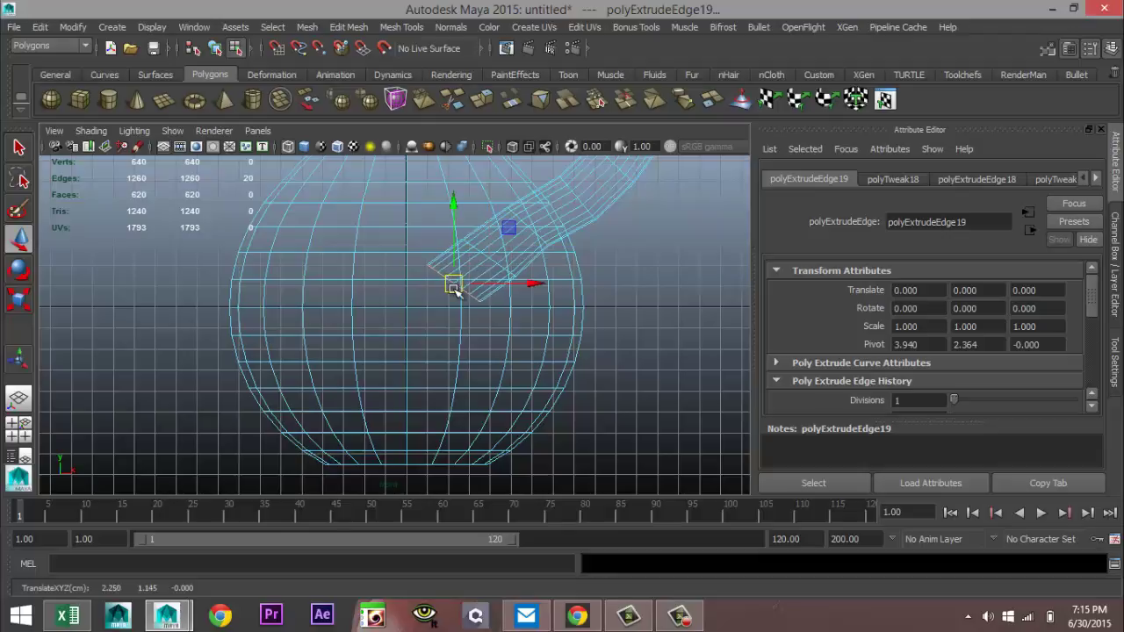
key("e")
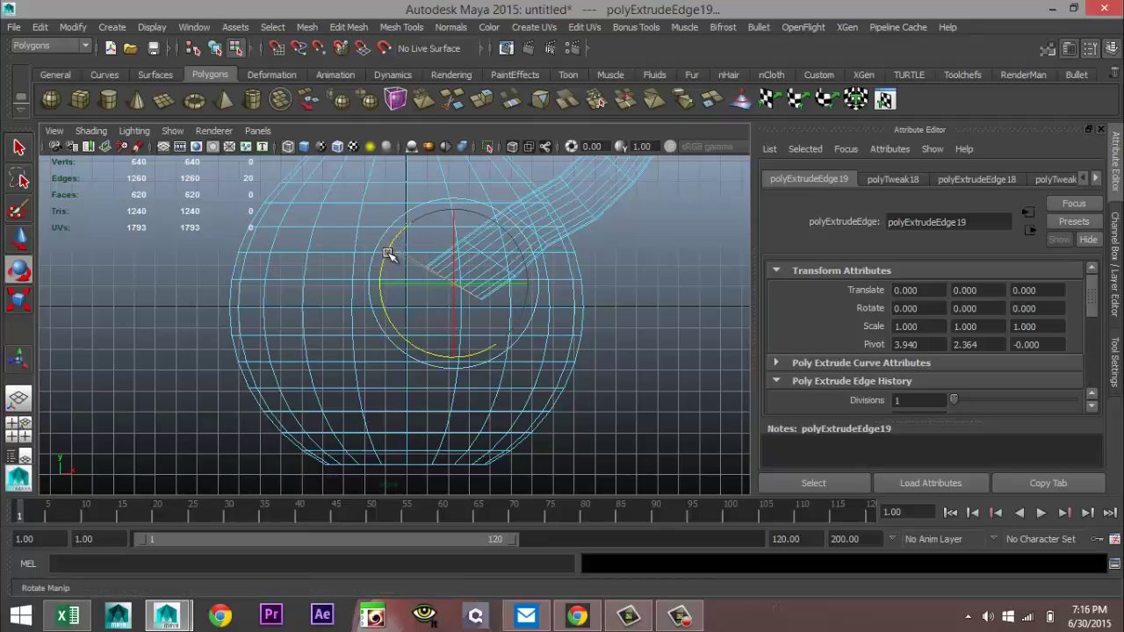
key("r")
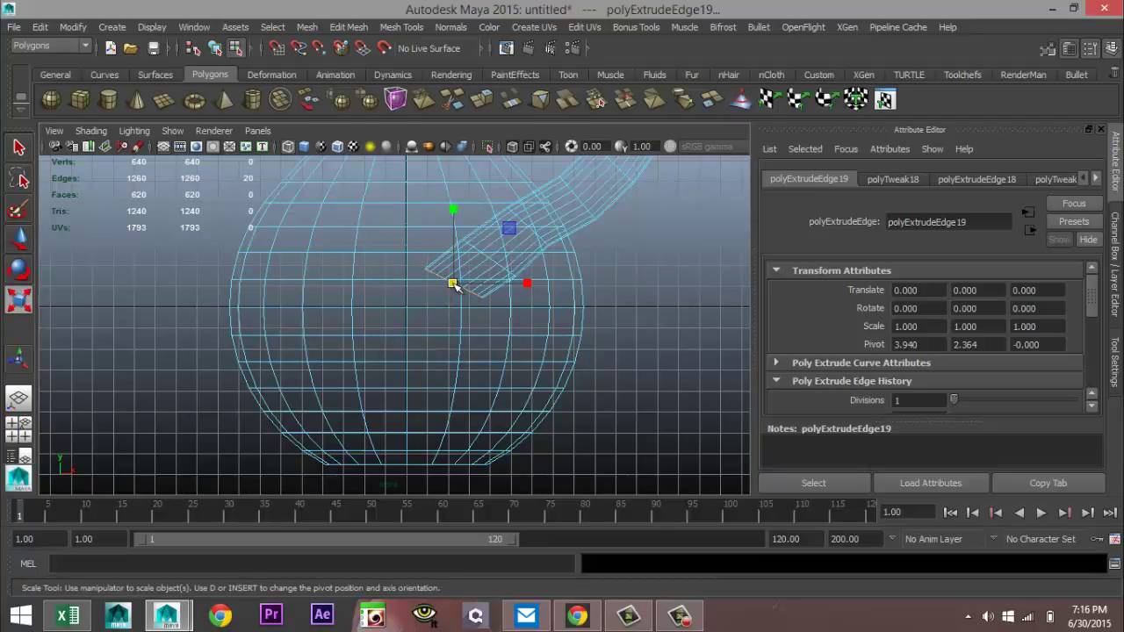
left_click_drag(452, 285, 458, 289)
Extrude another section further down-left, tilting and resizing its end
key("ctrl+e")
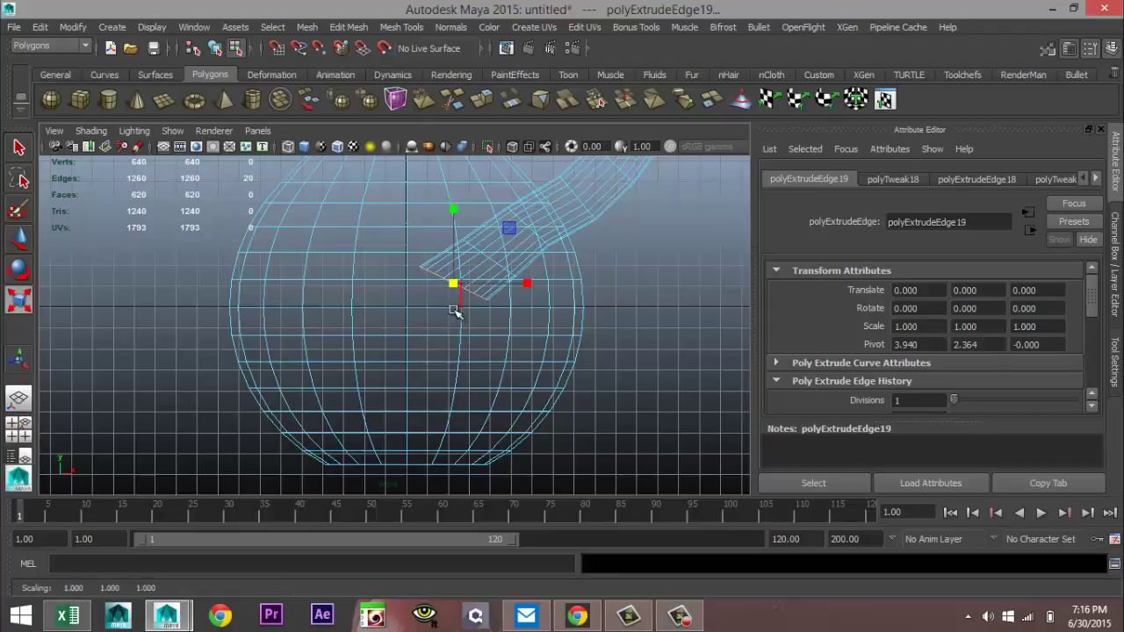
key("w")
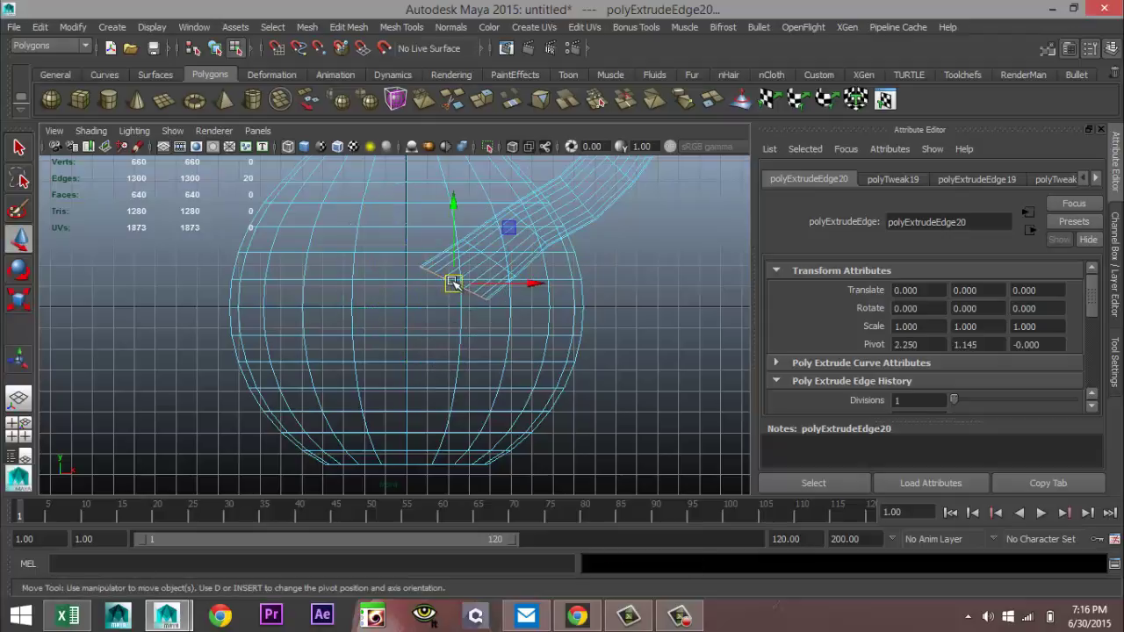
left_click_drag(452, 284, 422, 316)
key("e")
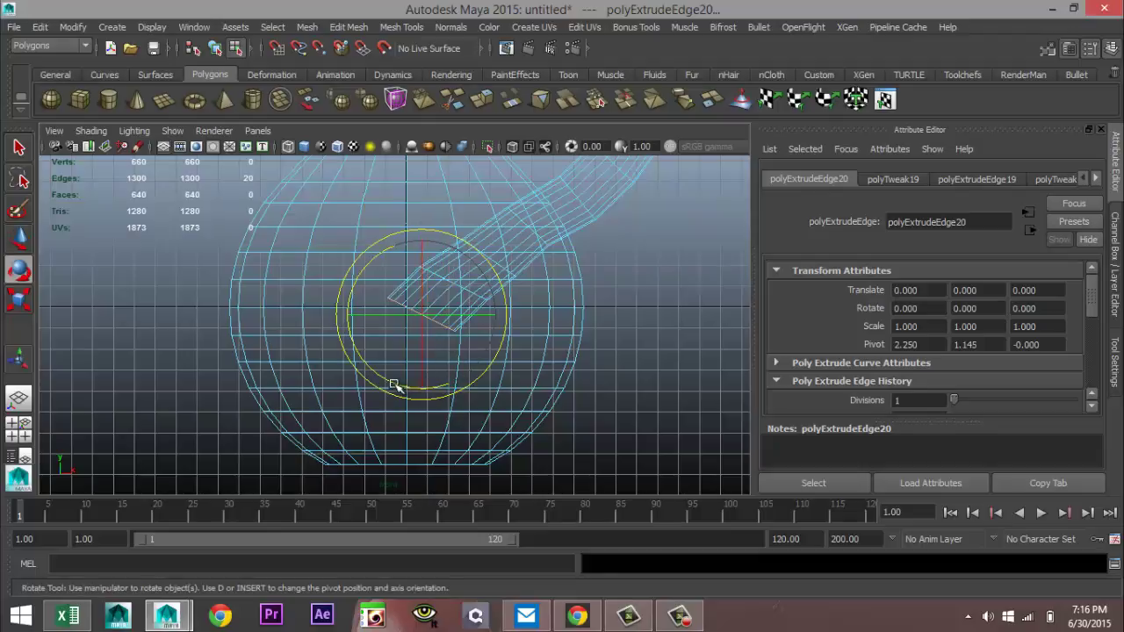
left_click_drag(391, 382, 404, 389)
key("r")
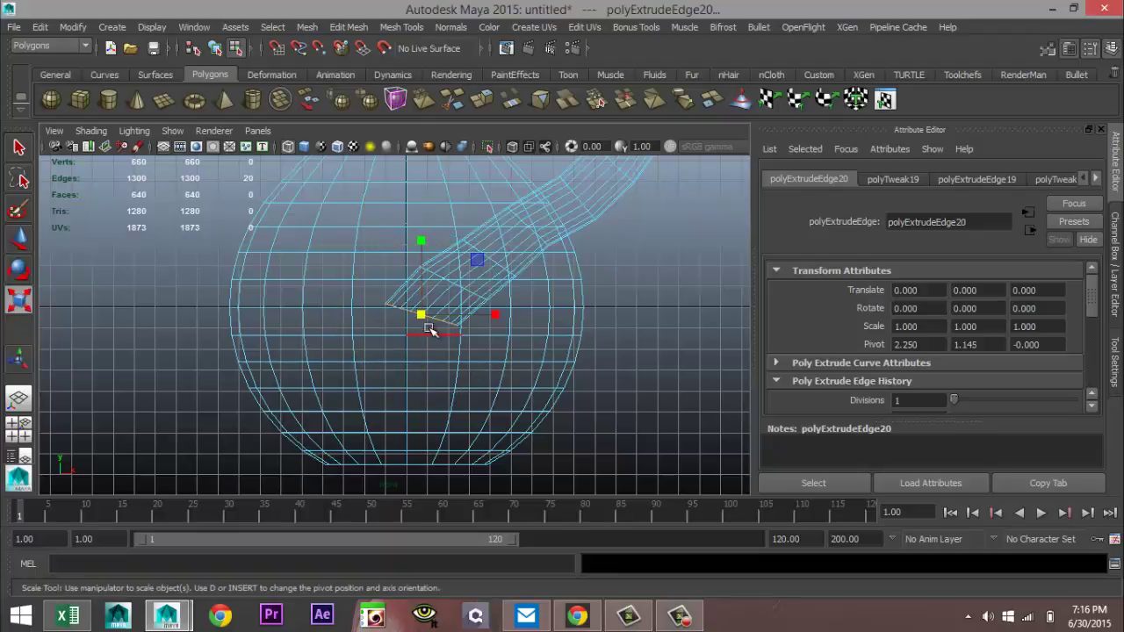
left_click_drag(424, 318, 409, 384)
Extrude a third section down-left inside the bulb and tilt its end
key("ctrl+e")
key("w")
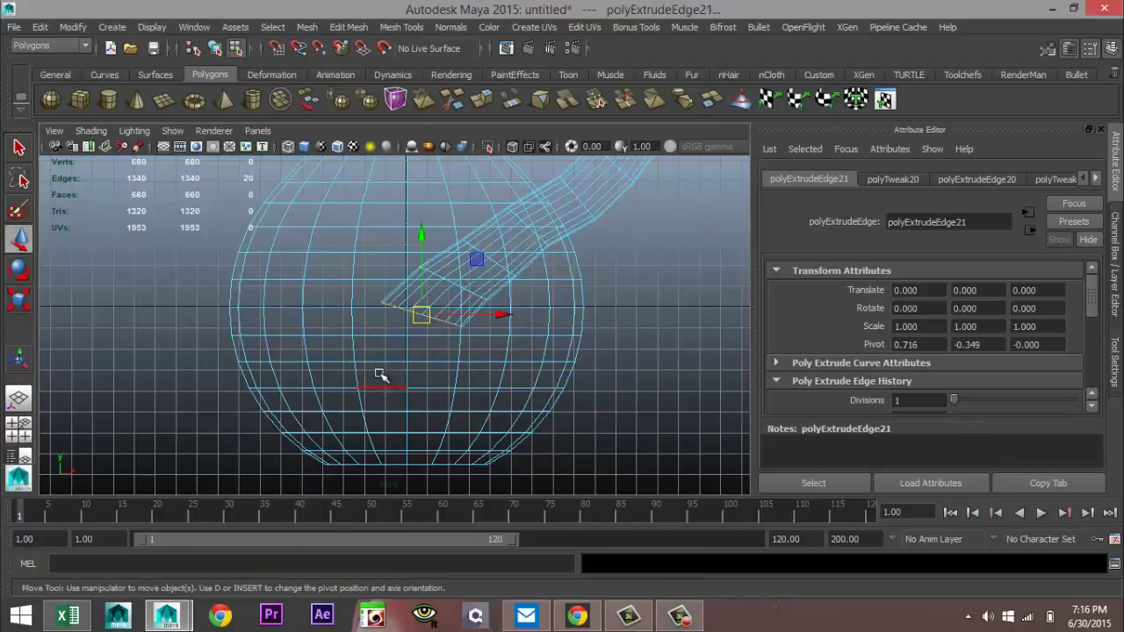
left_click_drag(422, 320, 411, 353)
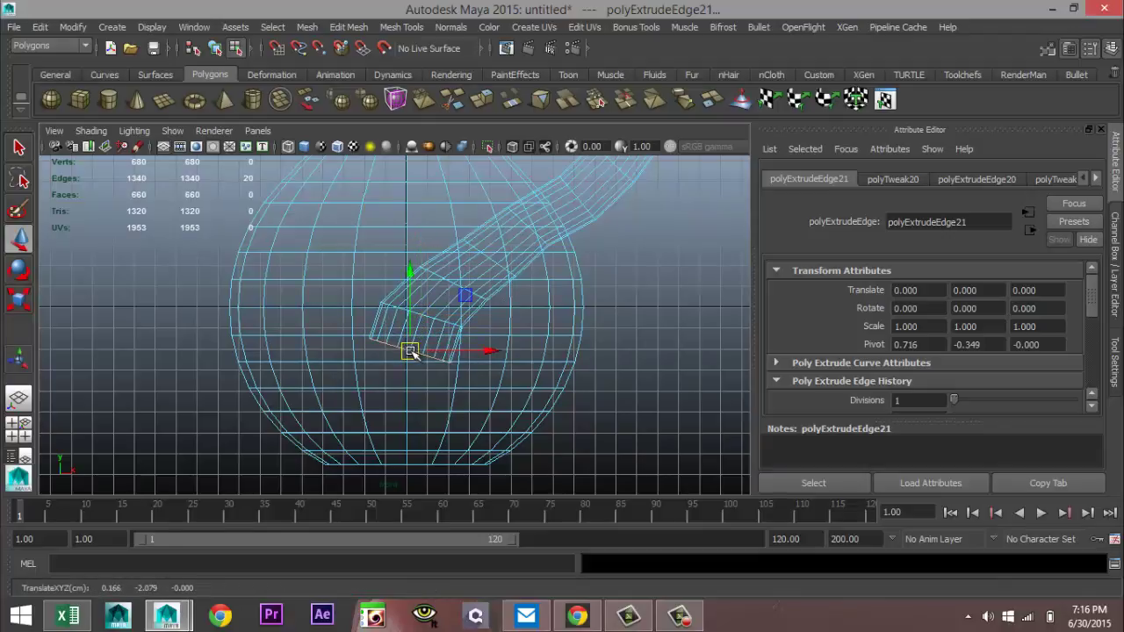
key("e")
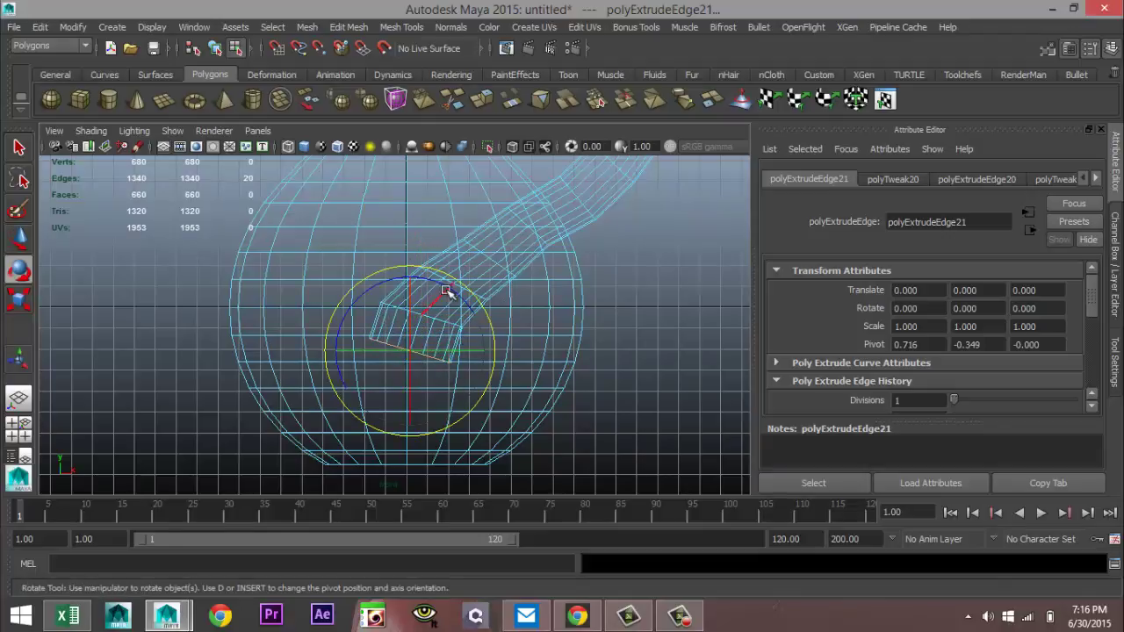
left_click_drag(446, 290, 432, 284)
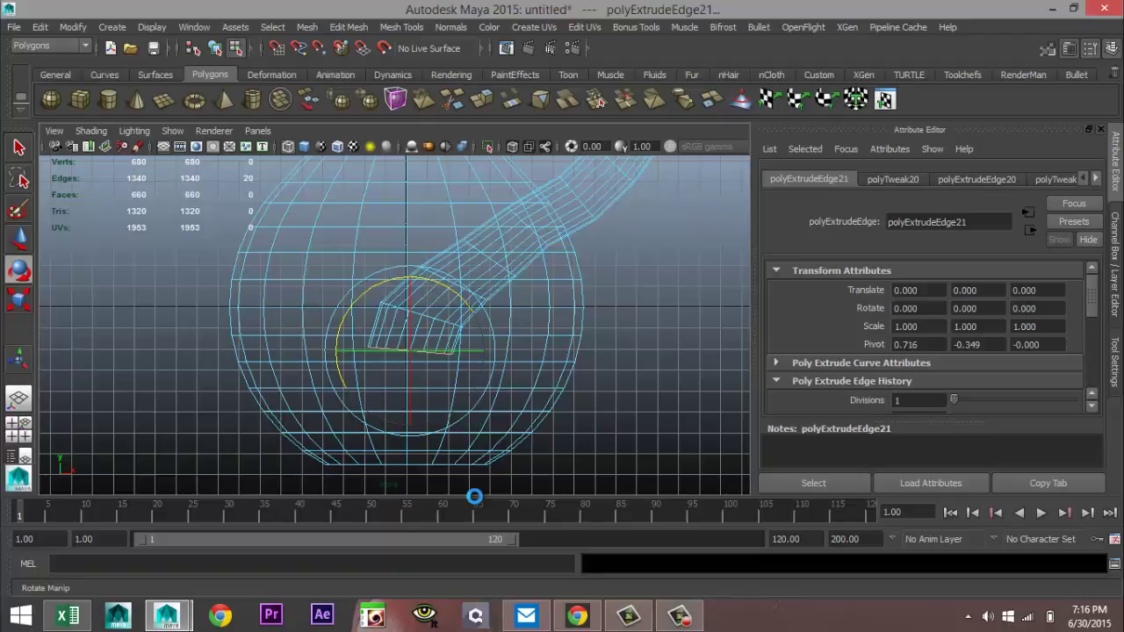
Extrude a final section lowered toward the bulb's bottom, widened and angled downward
key("ctrl+e")
key("w")
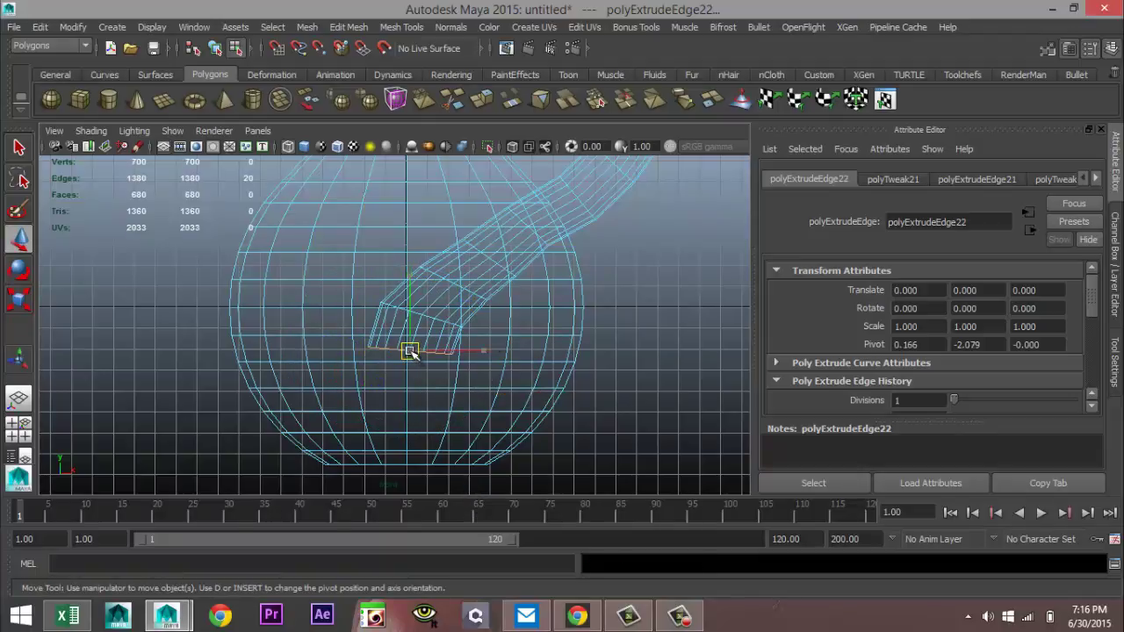
left_click_drag(410, 352, 415, 404)
key("r")
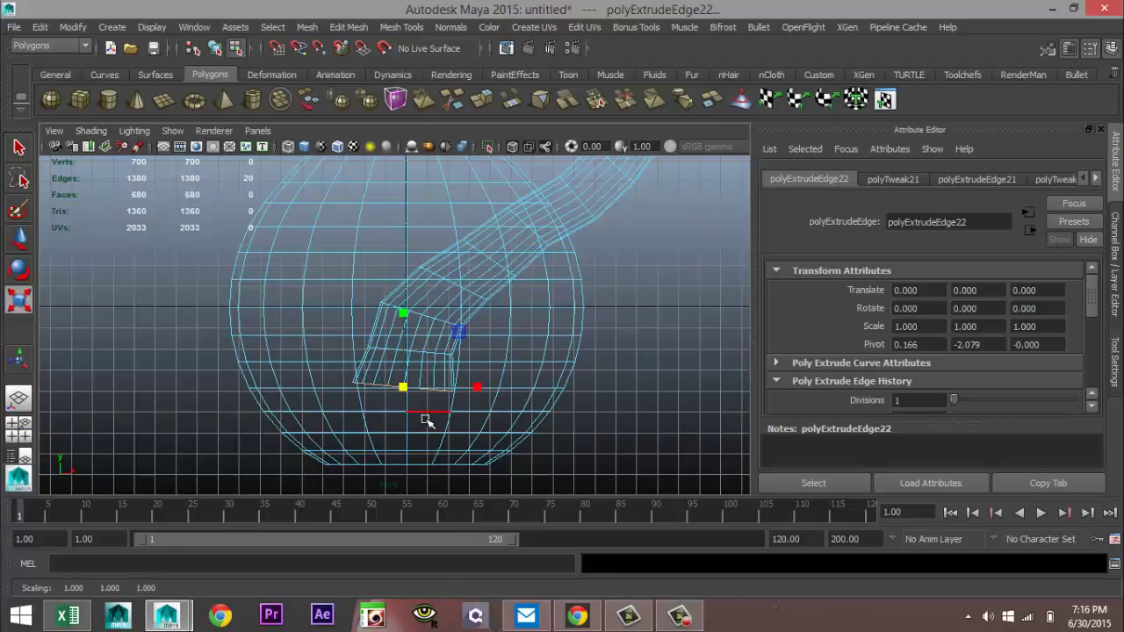
key("e")
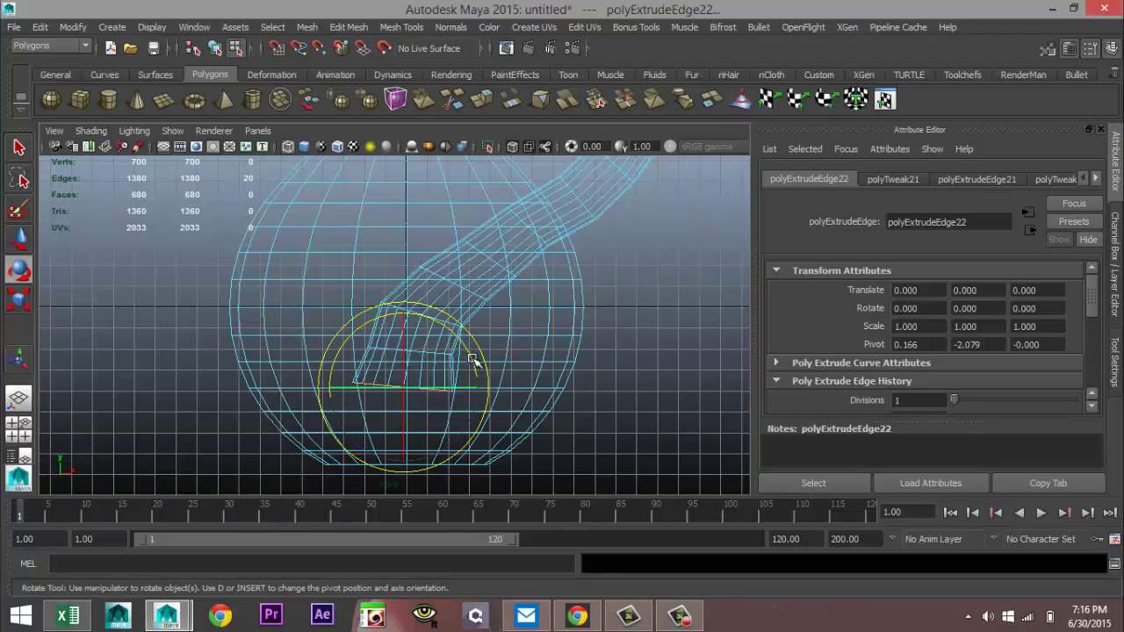
left_click_drag(472, 360, 479, 353)
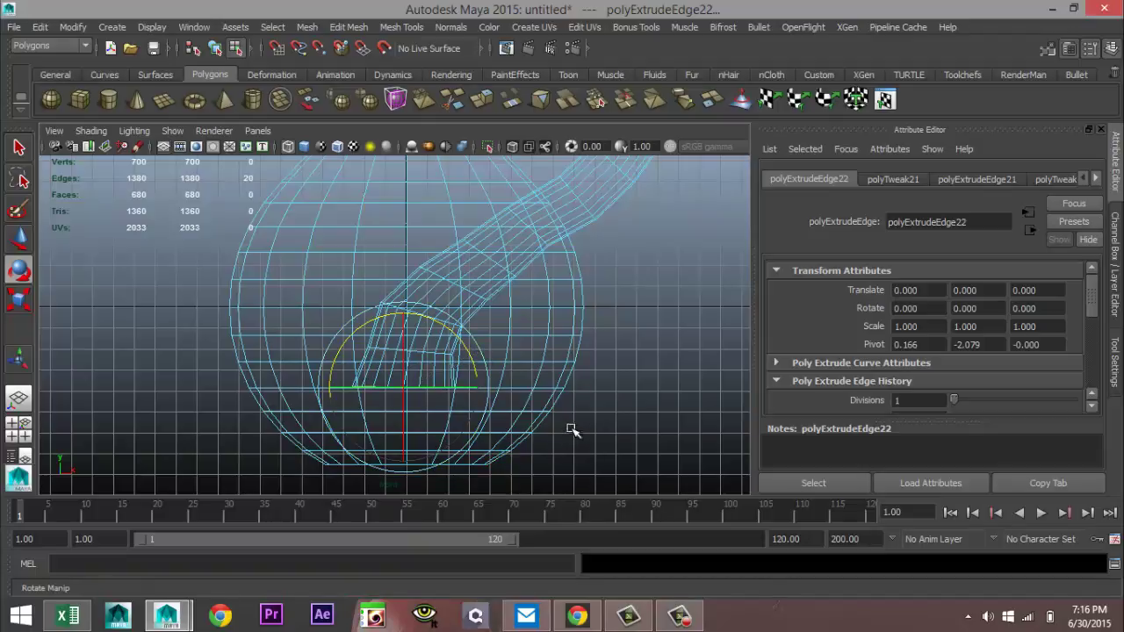
scroll(572, 430, "down", 4)
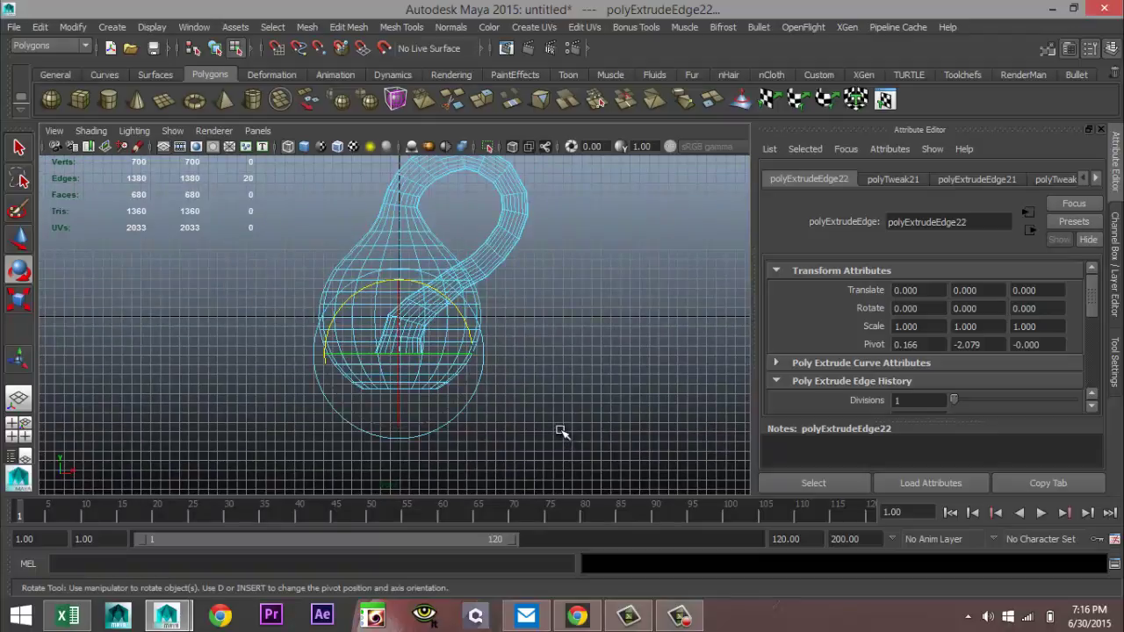
Maximize the perspective view, show the jug in wireframe, return to object mode and deselect it
scroll(556, 432, "up", 5)
left_click(17, 429)
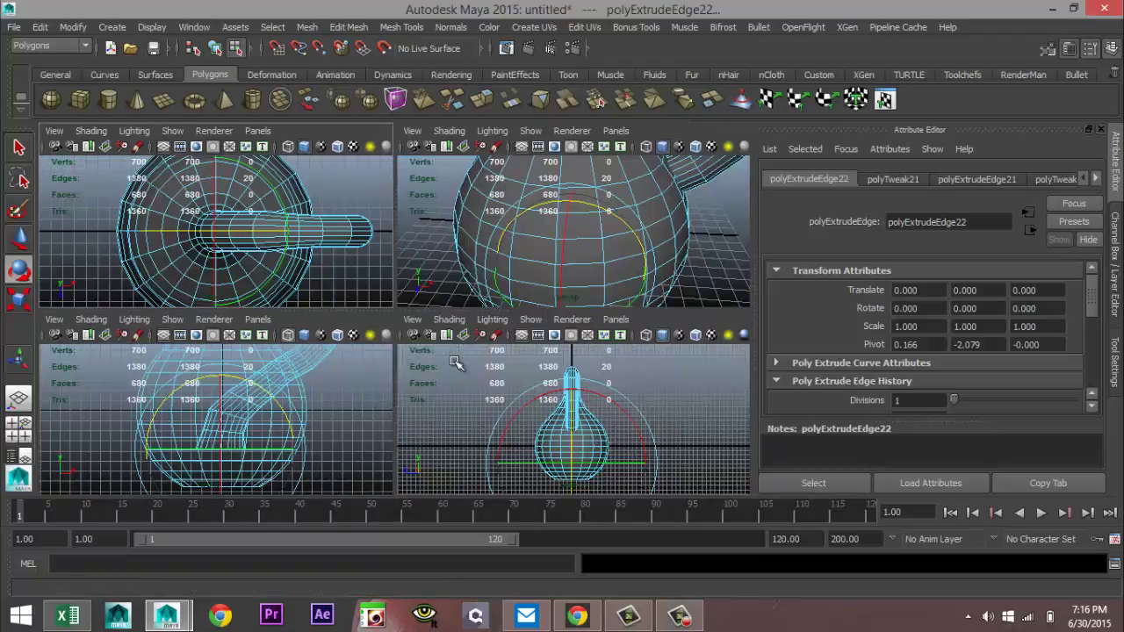
key("space")
scroll(562, 269, "down", 3)
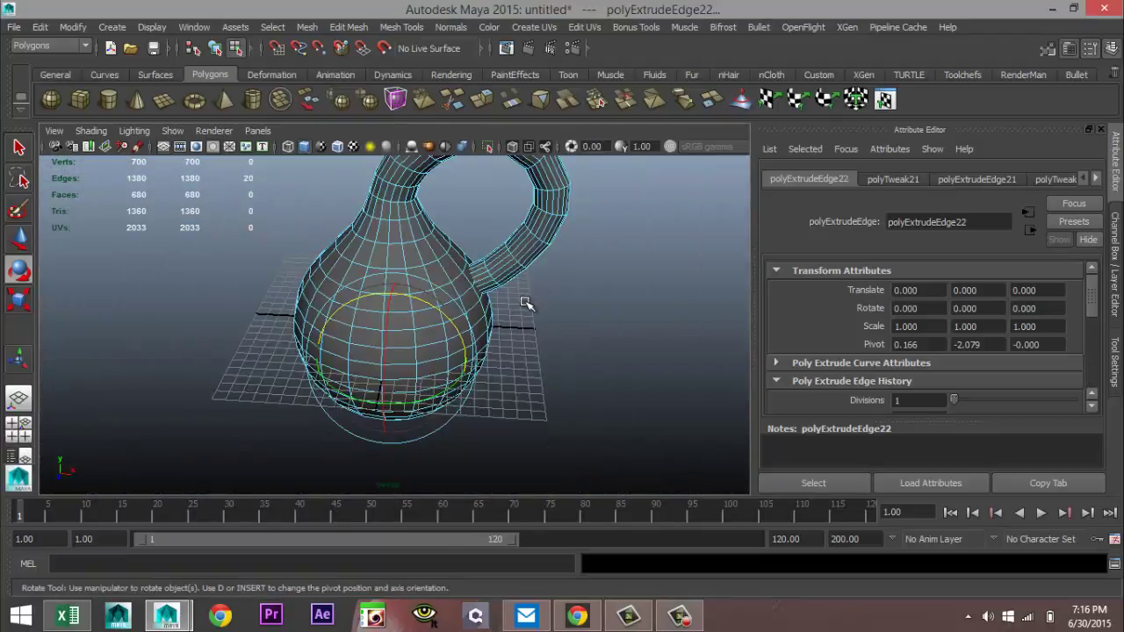
key("4")
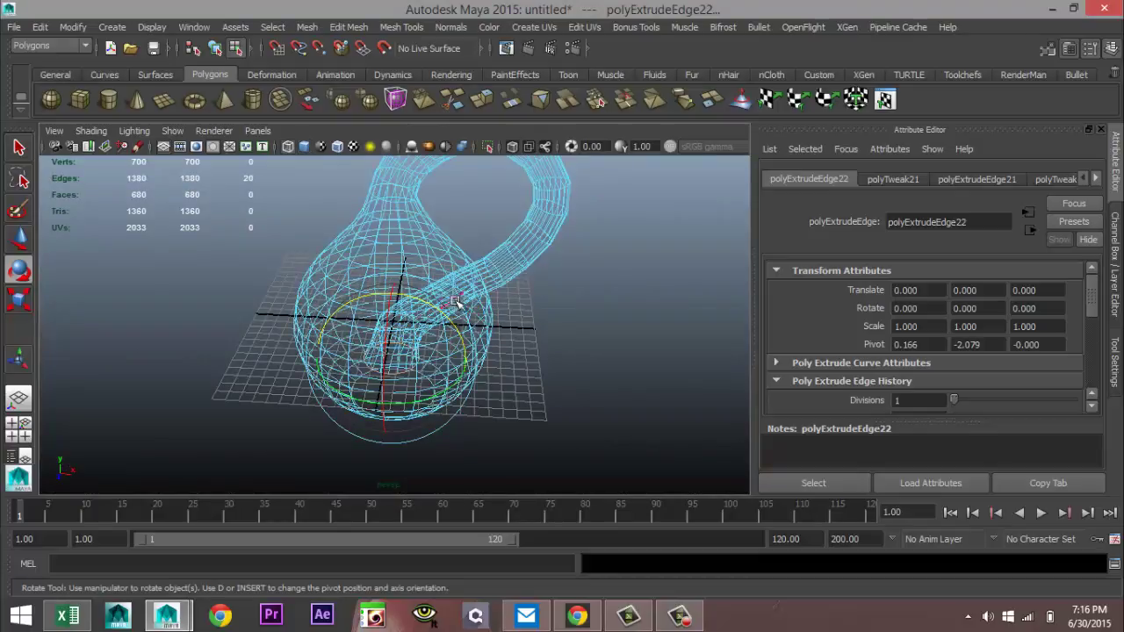
mouse_move(454, 241)
right_mouse_down()
mouse_move(496, 242)
mouse_move(524, 222)
right_mouse_up()
left_click(457, 302)
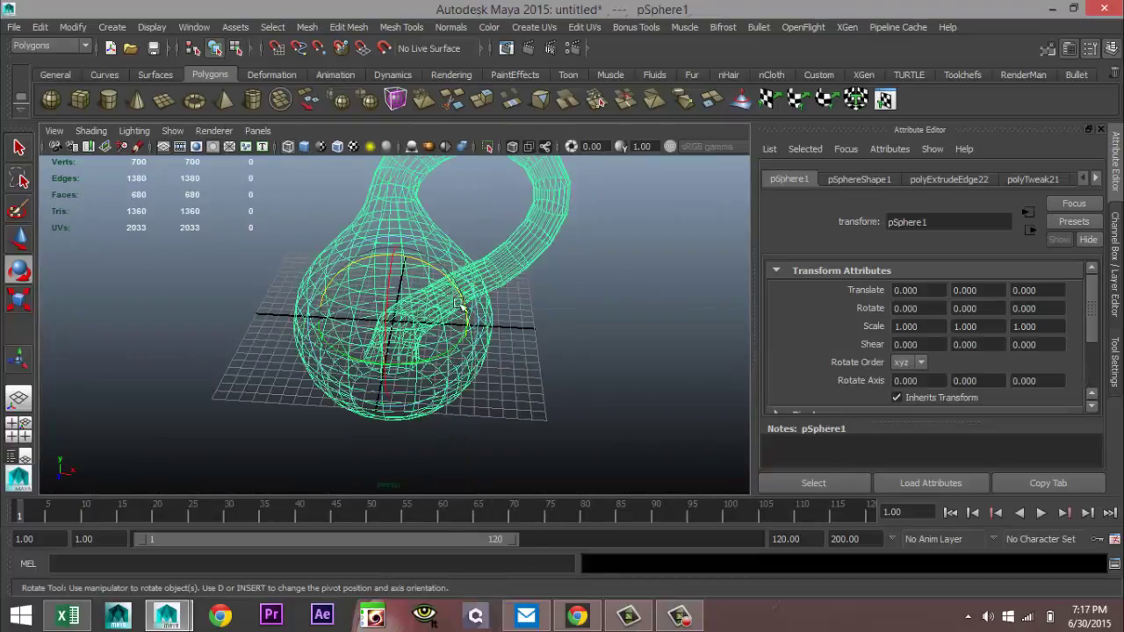
left_click(556, 389)
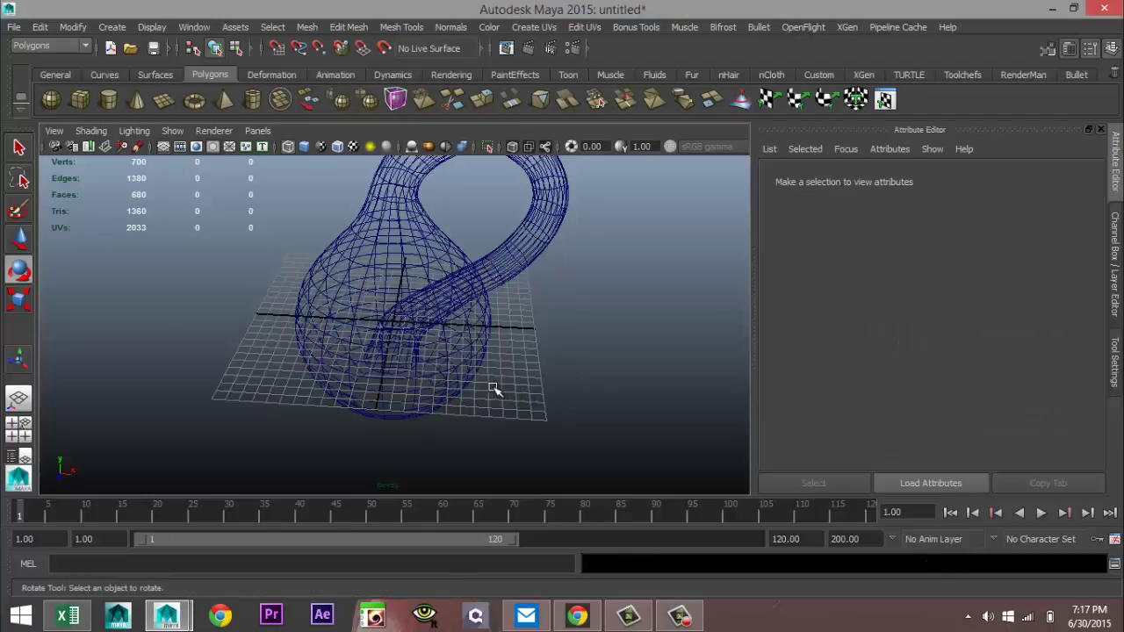
Orbit and zoom toward the bulb's base, then switch to edge selection
left_click_drag(531, 398, 524, 342, "alt")
scroll(389, 413, "up", 3)
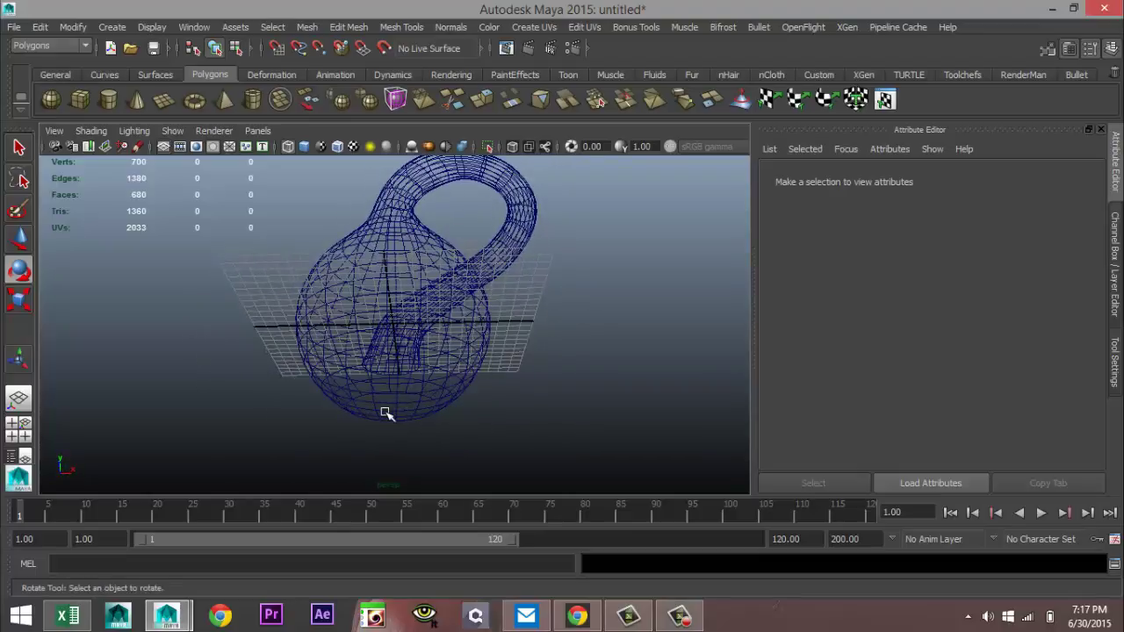
scroll(419, 421, "up", 3)
middle_click_drag(419, 421, 436, 338, "alt")
scroll(434, 336, "up", 2)
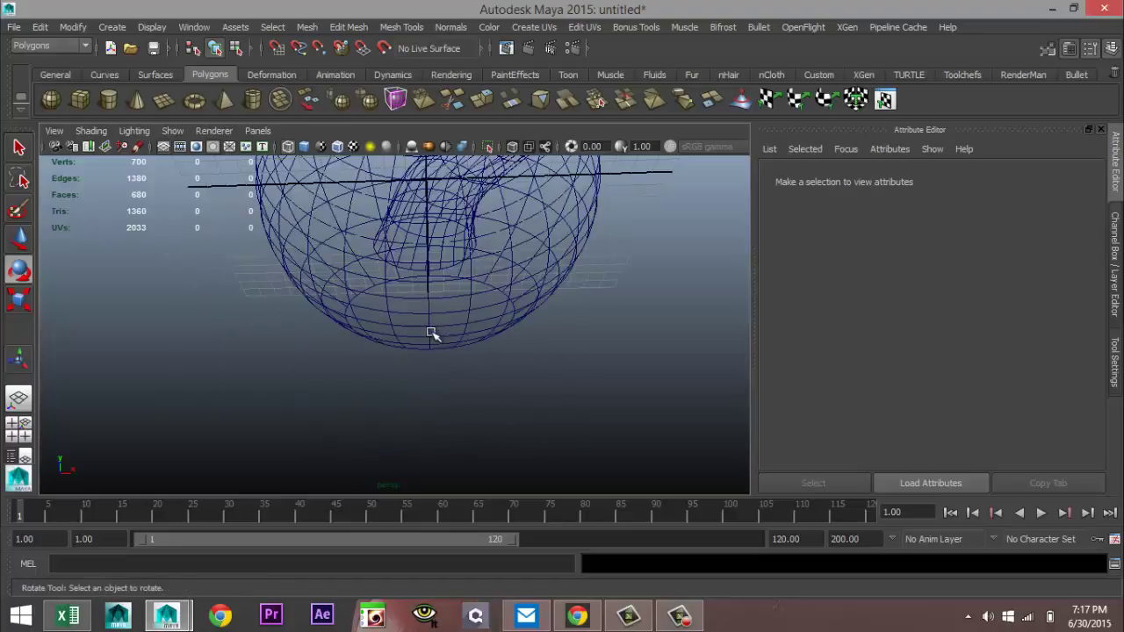
right_click_drag(384, 284, 378, 205)
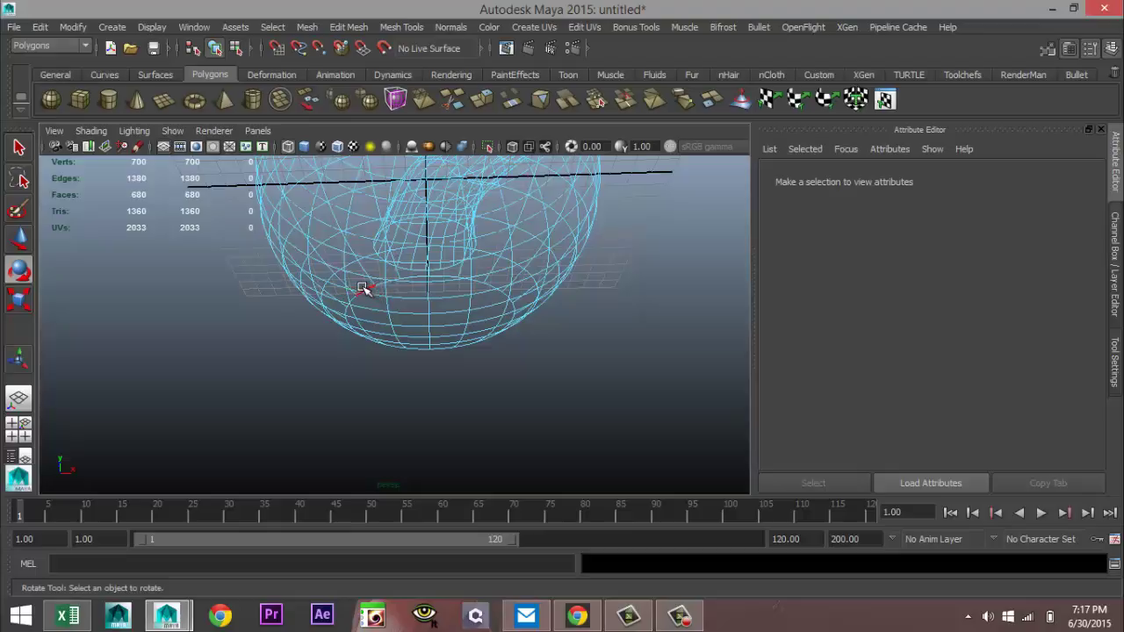
Double-click the edge loop around the bulb's bottom and inspect it in four-view and side-on
double_click(363, 288)
left_click_drag(589, 393, 622, 469, "alt")
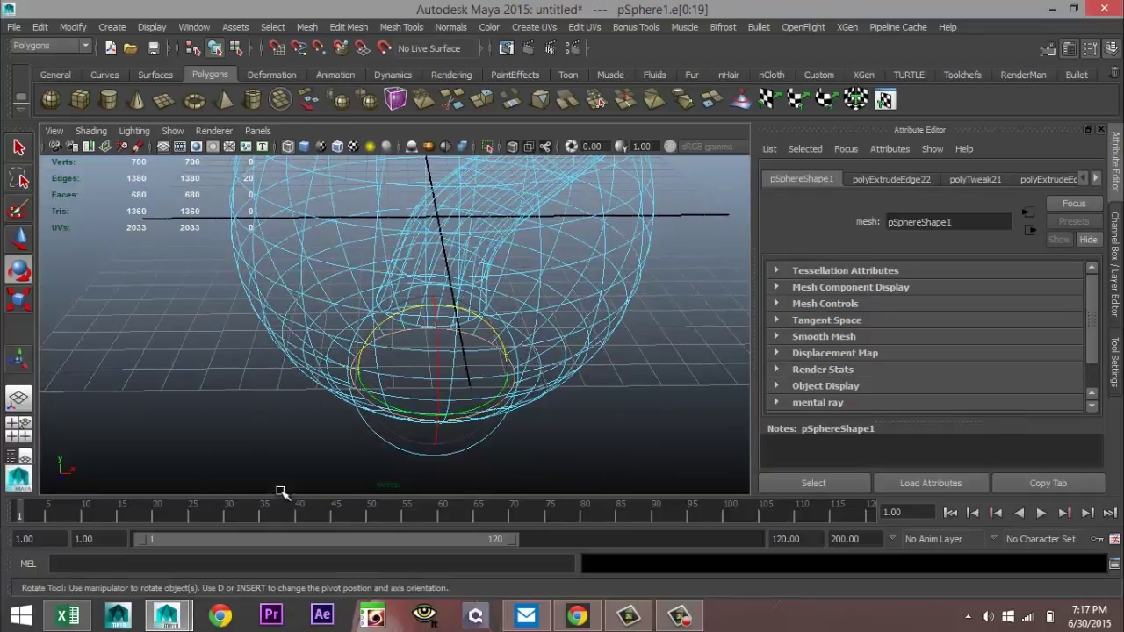
left_click(20, 431)
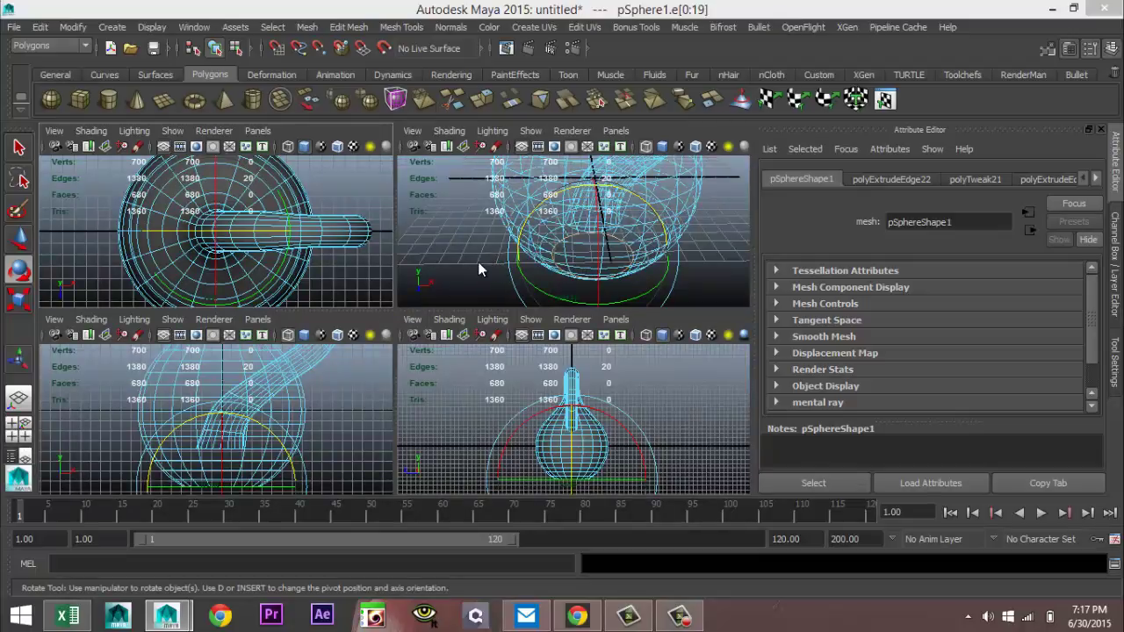
key("space")
left_click_drag(527, 383, 594, 354, "alt")
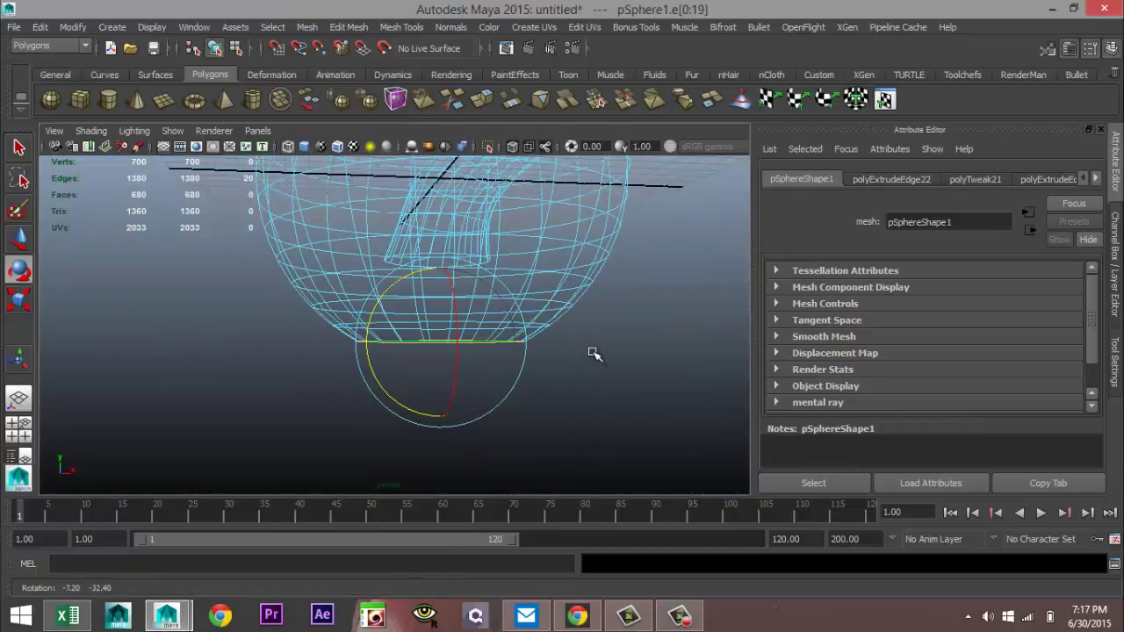
left_click(338, 27)
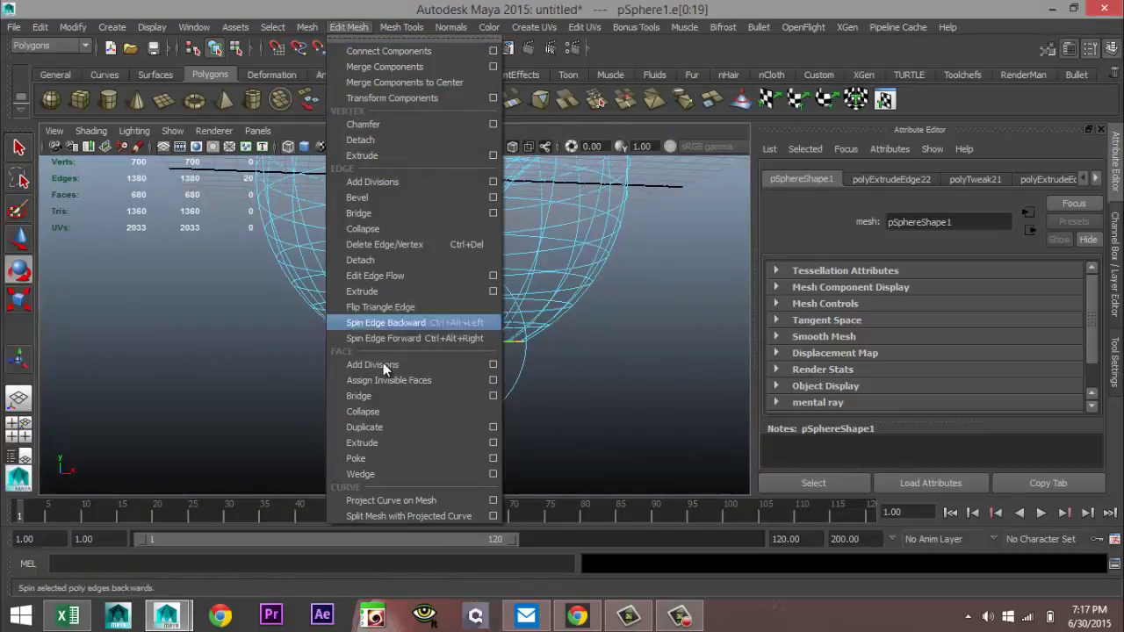
Extrude the bottom edge loop, scale it inward to 0.725 and raise it slightly in Y
left_click(382, 293)
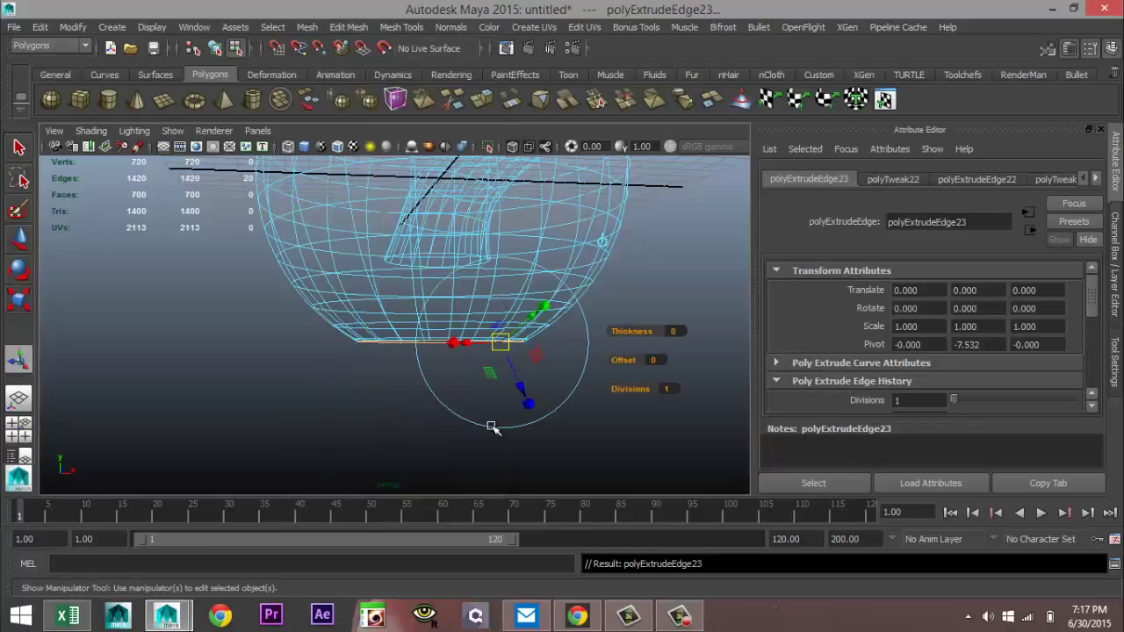
key("r")
left_click_drag(545, 438, 542, 451, "alt")
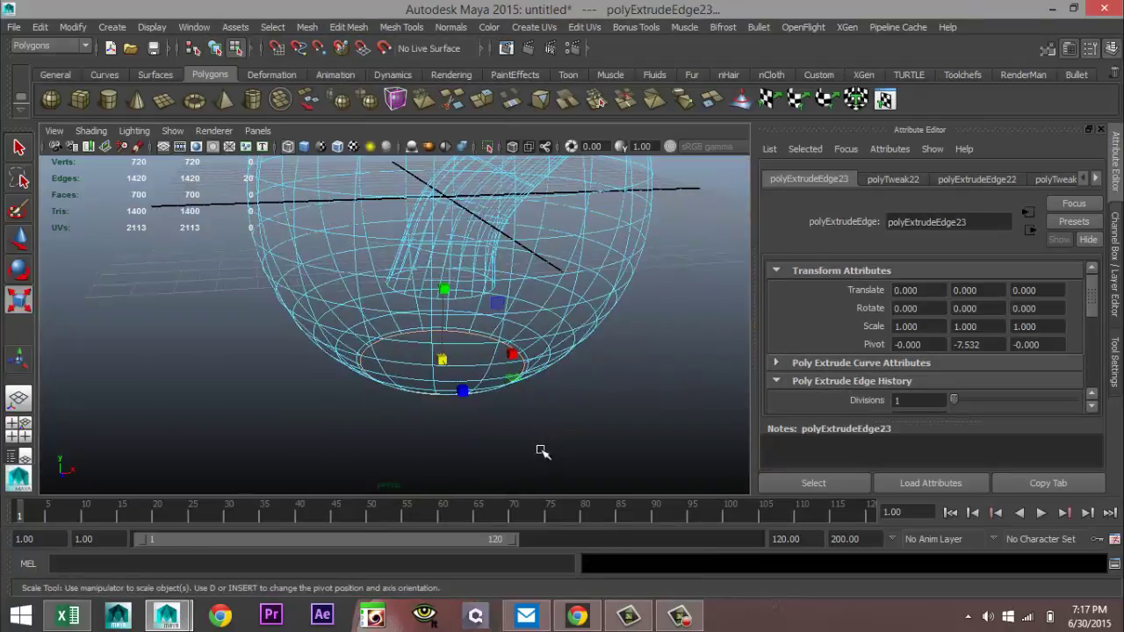
left_click_drag(445, 360, 414, 360)
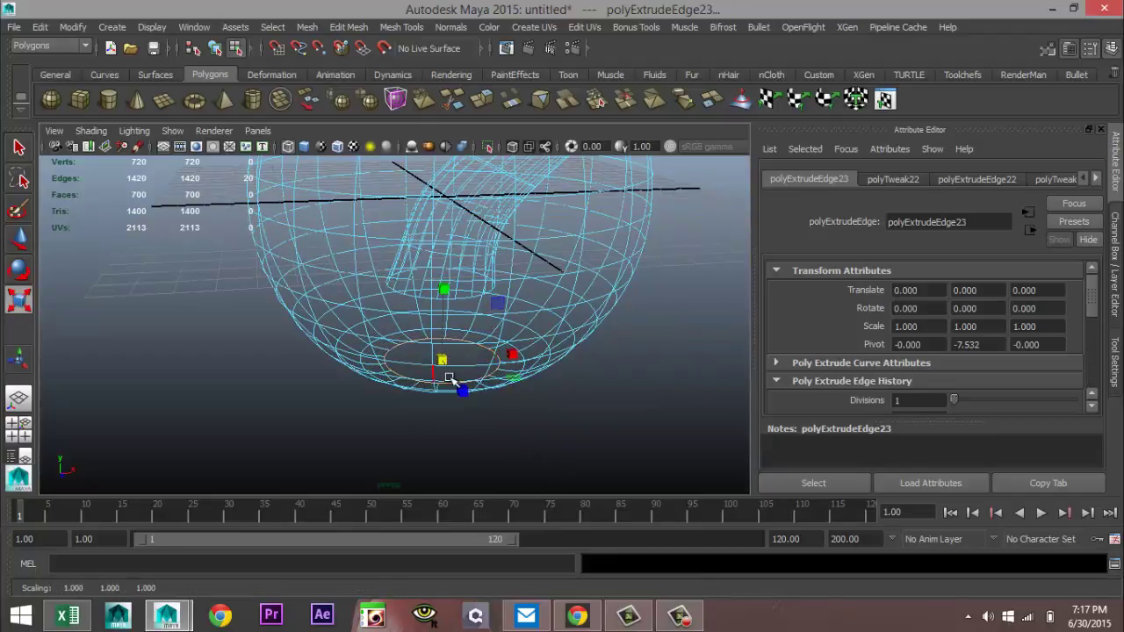
key("w")
mouse_move(438, 282)
left_mouse_down()
mouse_move(450, 265)
mouse_move(460, 283)
left_mouse_up()
mouse_move(501, 364)
left_mouse_down("alt")
mouse_move(503, 344)
mouse_move(499, 367)
left_mouse_up("alt")
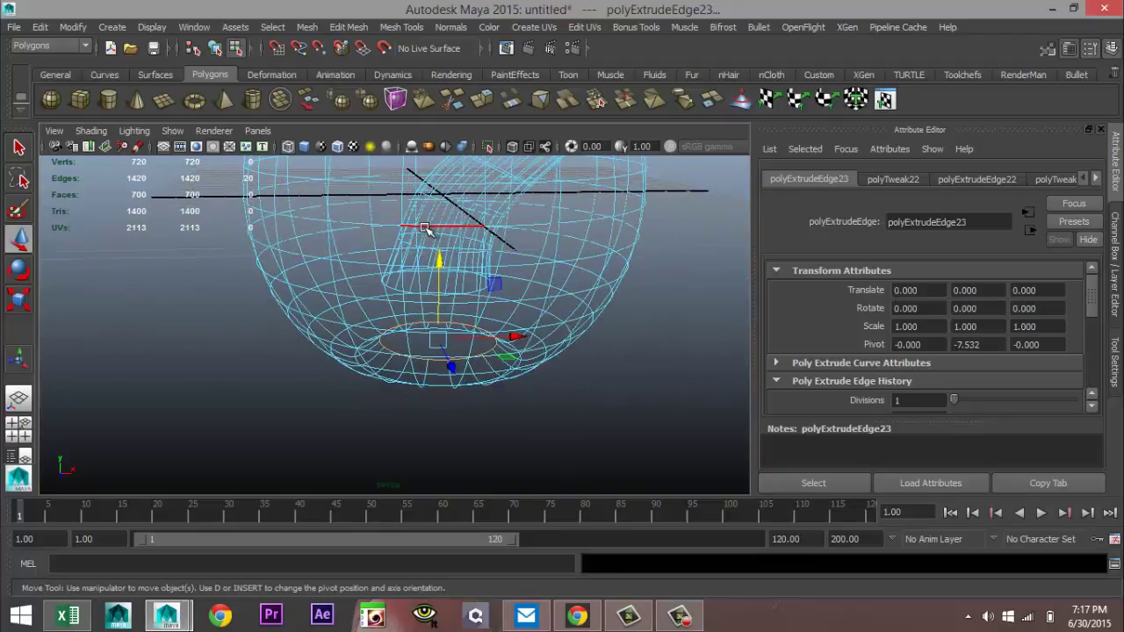
Extrude the base ring again and raise it up inside the bulb
key("ctrl+e")
key("w")
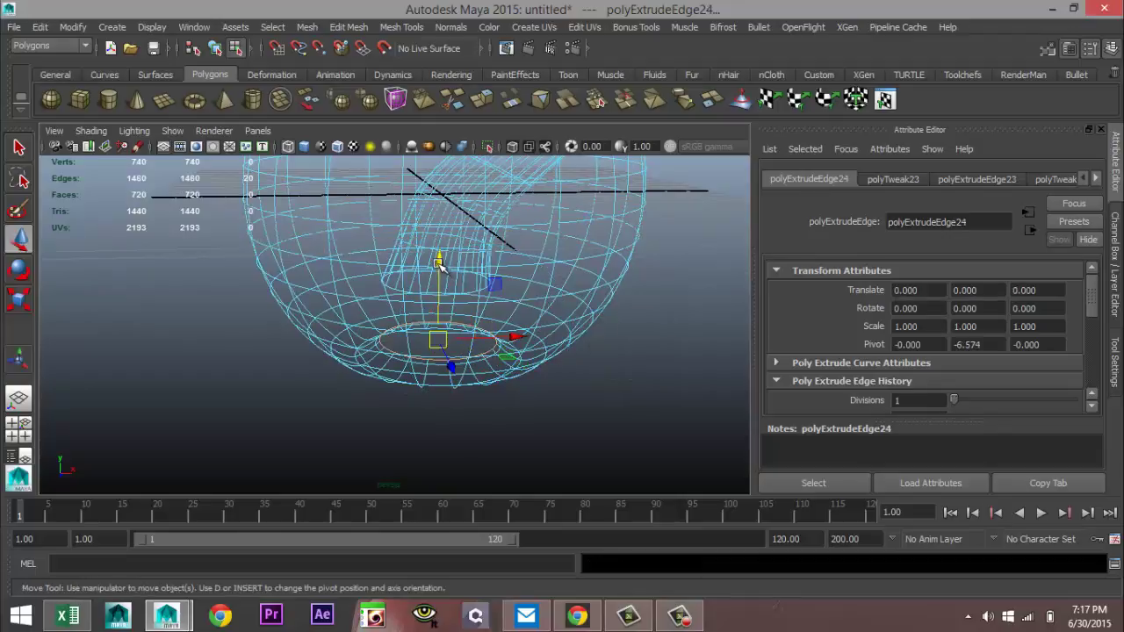
left_click_drag(440, 262, 440, 211)
left_click(20, 431)
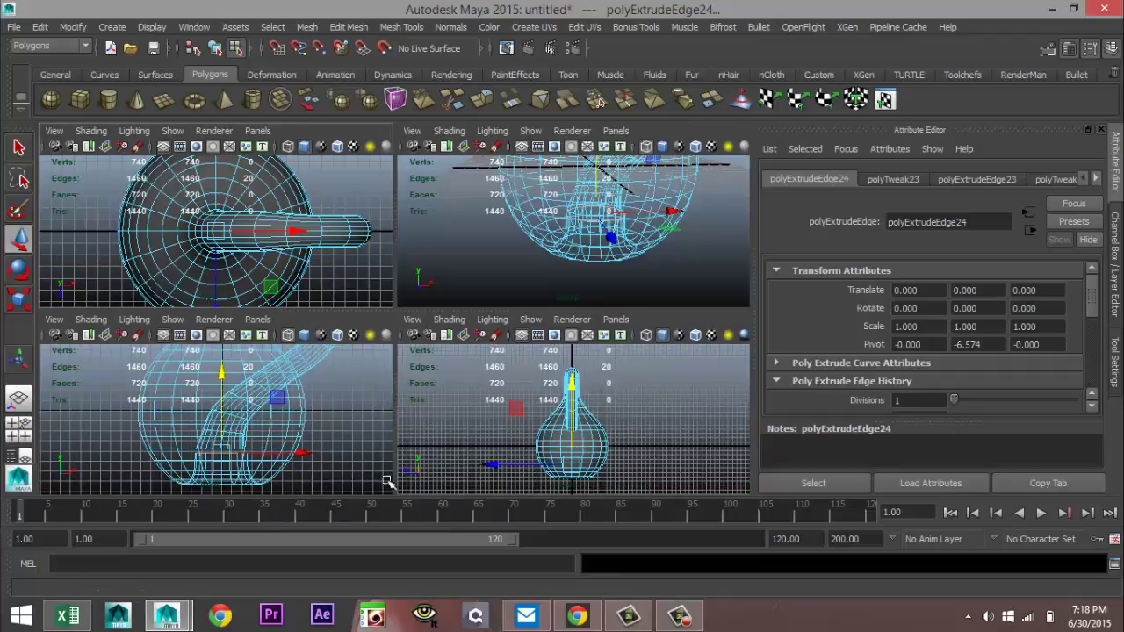
key("space")
right_click_drag(397, 454, 447, 437, "alt")
scroll(433, 425, "up", 5)
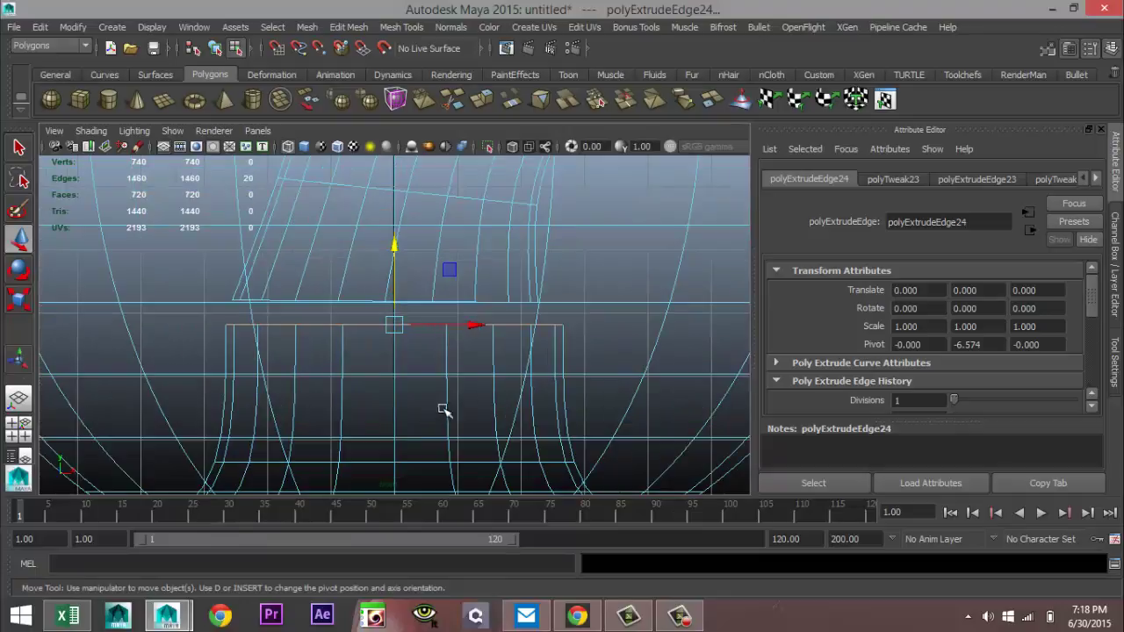
Refine the new ring: raise it slightly, narrow it to 0.935 and nudge it sideways
mouse_move(393, 245)
left_mouse_down()
mouse_move(392, 229)
mouse_move(394, 240)
left_mouse_up()
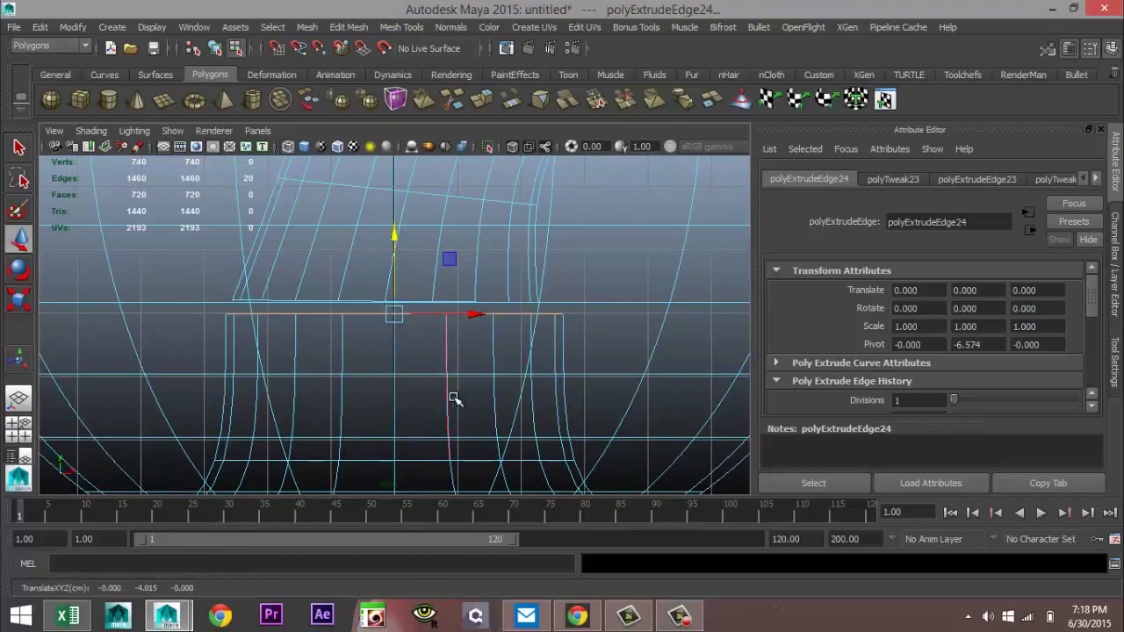
key("r")
left_click_drag(394, 316, 383, 314)
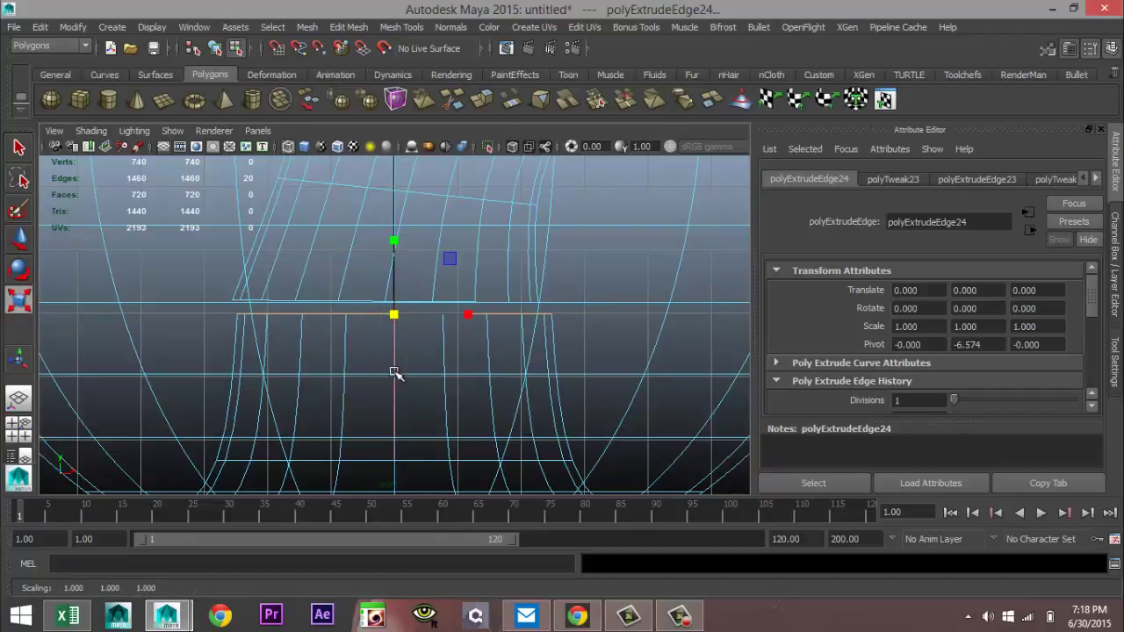
key("w")
left_click_drag(474, 317, 464, 318)
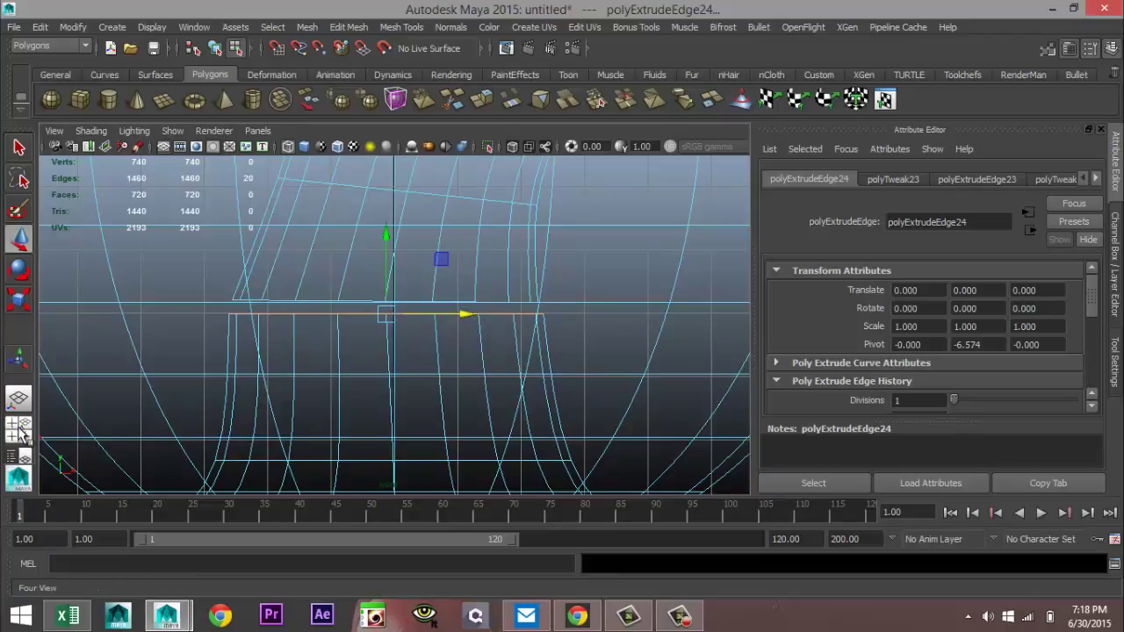
key("space")
key("space")
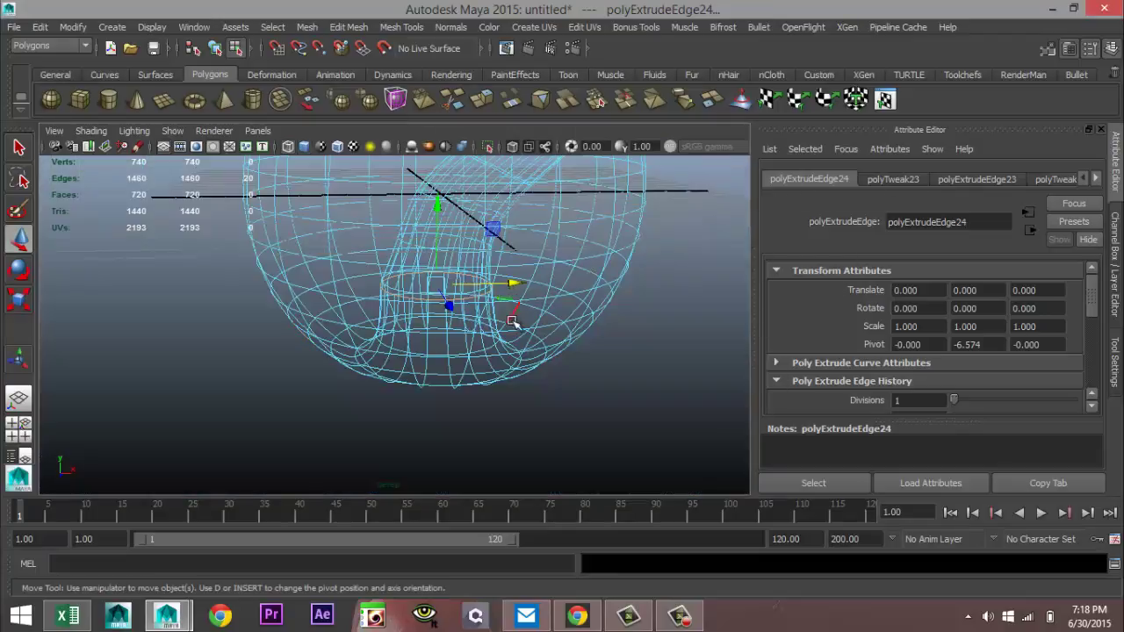
Zoom into the inner ring, switch to vertex mode and select rim vertex vtx[696]
scroll(516, 374, "up", 3)
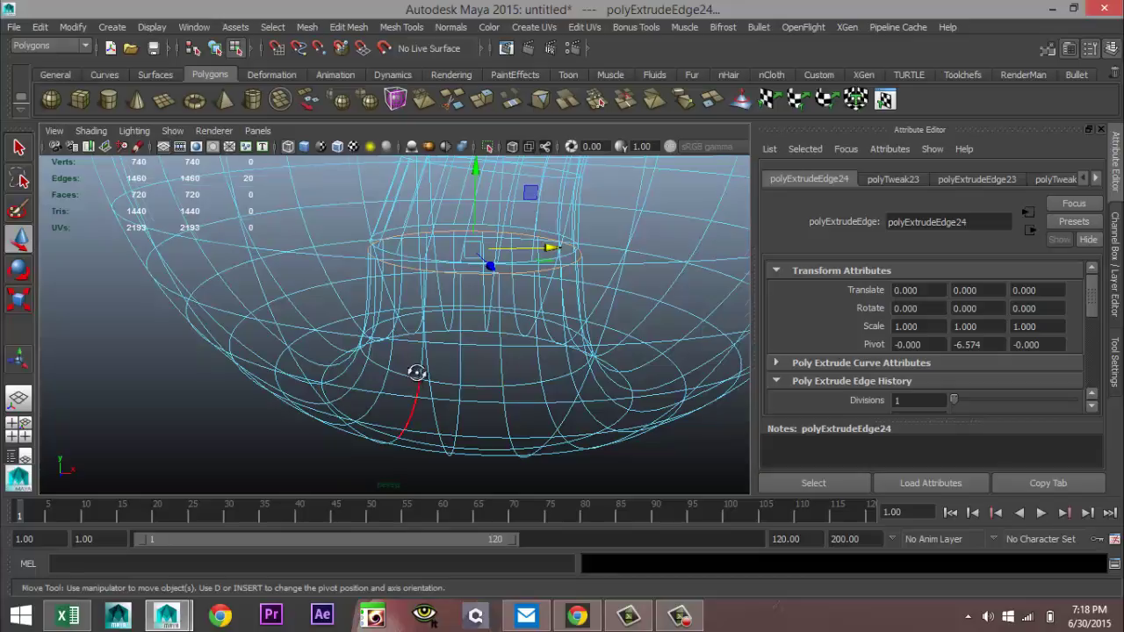
scroll(416, 372, "up", 3)
scroll(413, 393, "up", 5)
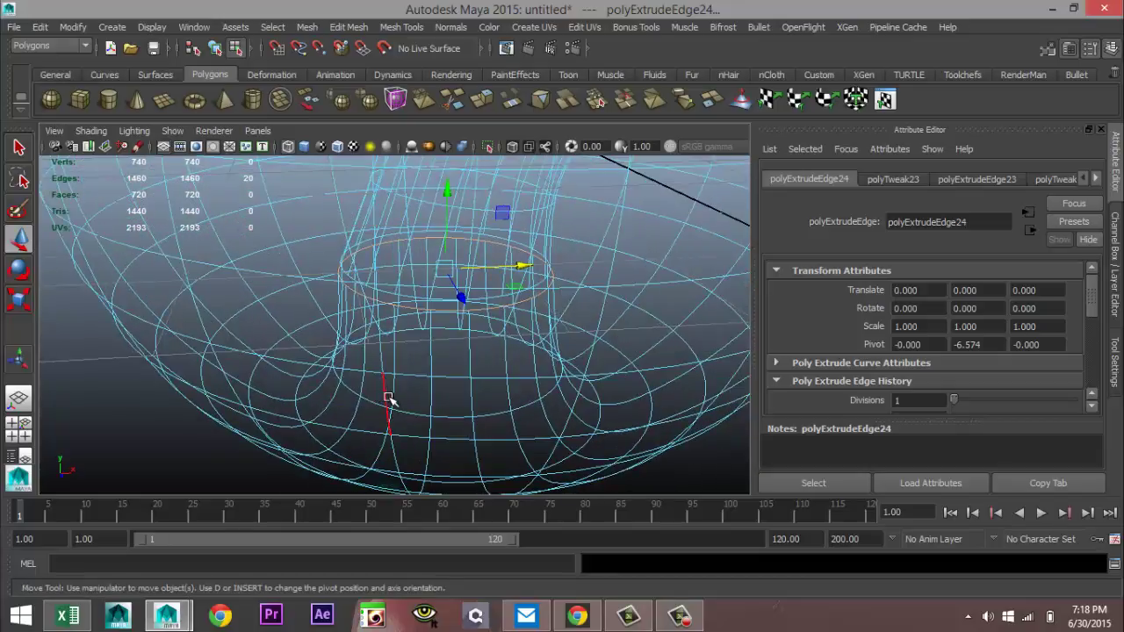
left_click_drag(391, 382, 396, 414, "alt")
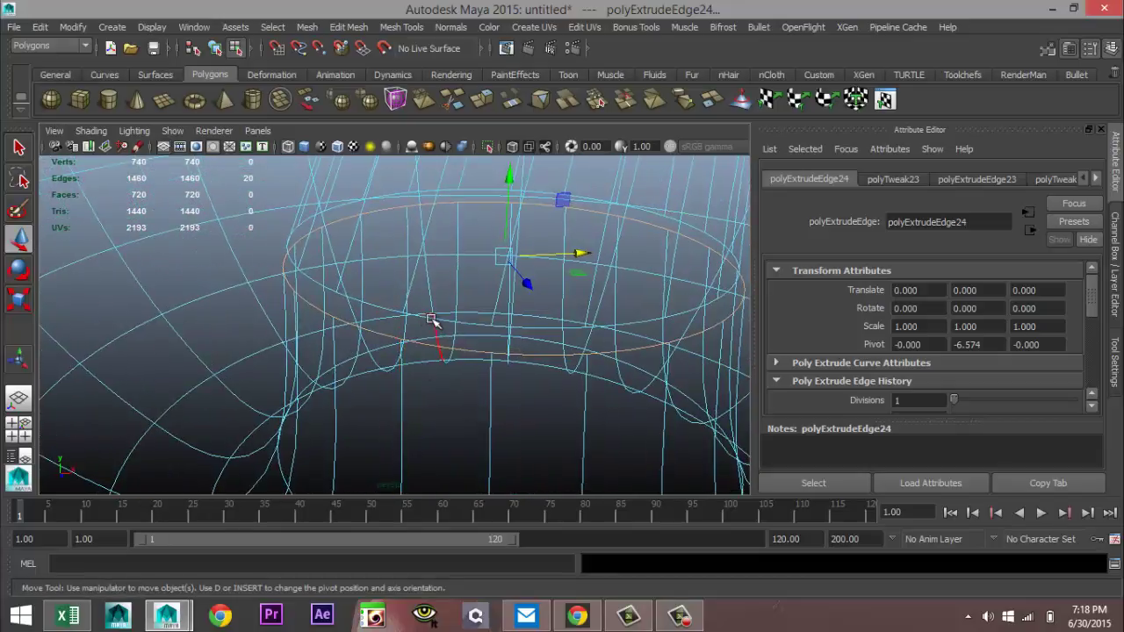
right_click_drag(454, 244, 389, 240)
left_click(406, 334)
mouse_move(409, 373)
left_mouse_down("alt")
mouse_move(409, 403)
mouse_move(377, 329)
mouse_move(396, 377)
left_mouse_up("alt")
Select two rim vertices and merge them with Edit Mesh > Merge Components
left_click(463, 319)
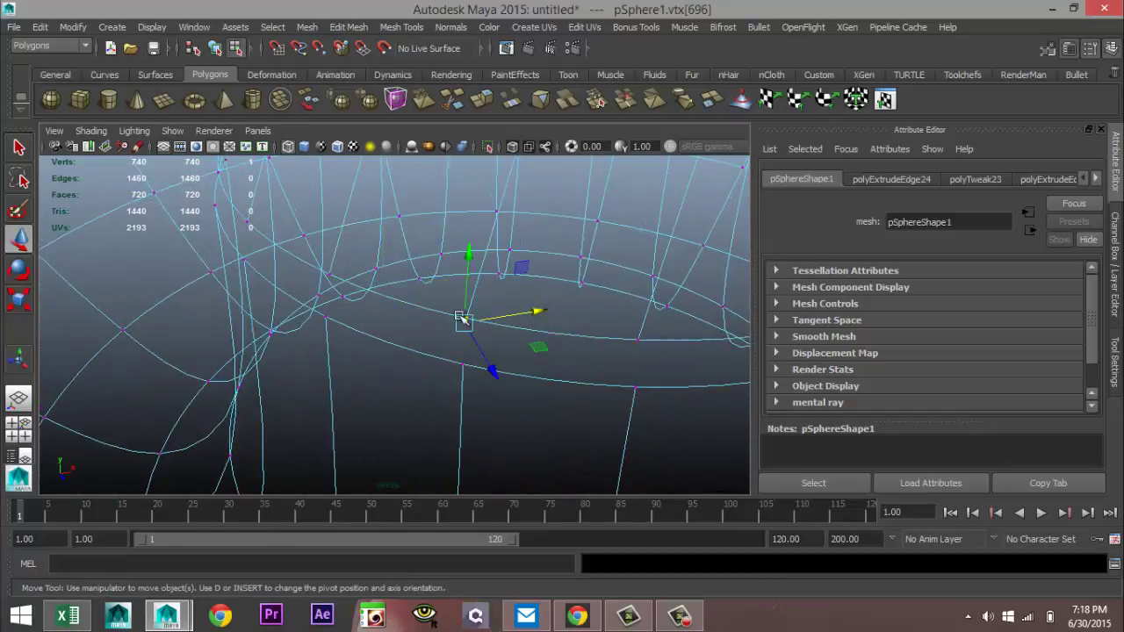
left_click(463, 364, "shift")
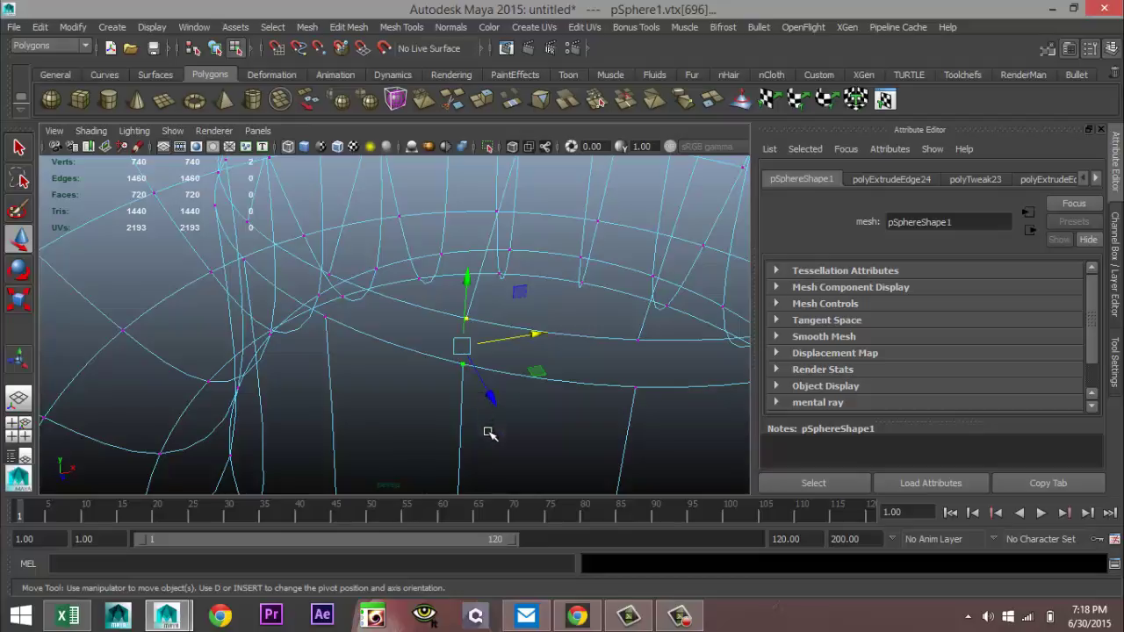
left_click(305, 28)
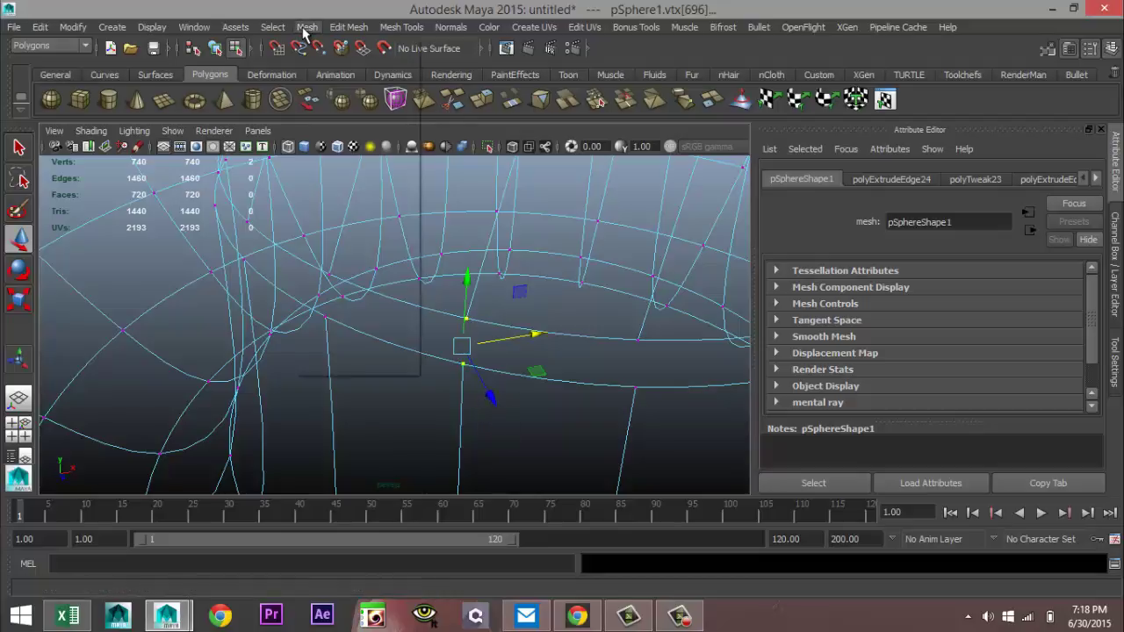
mouse_move(347, 31)
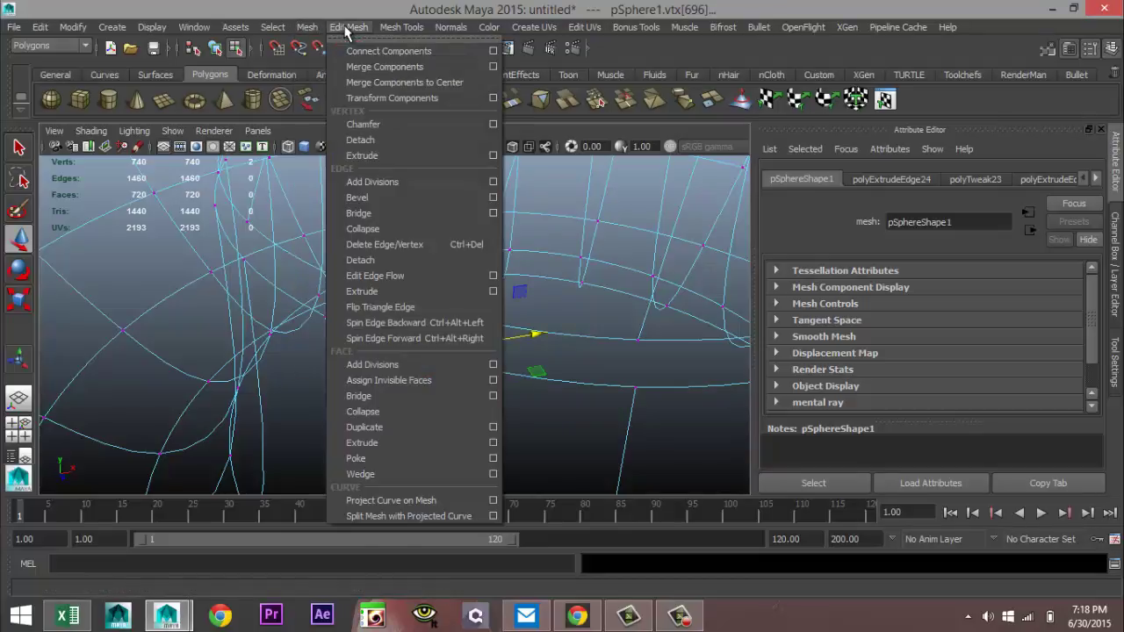
mouse_move(391, 34)
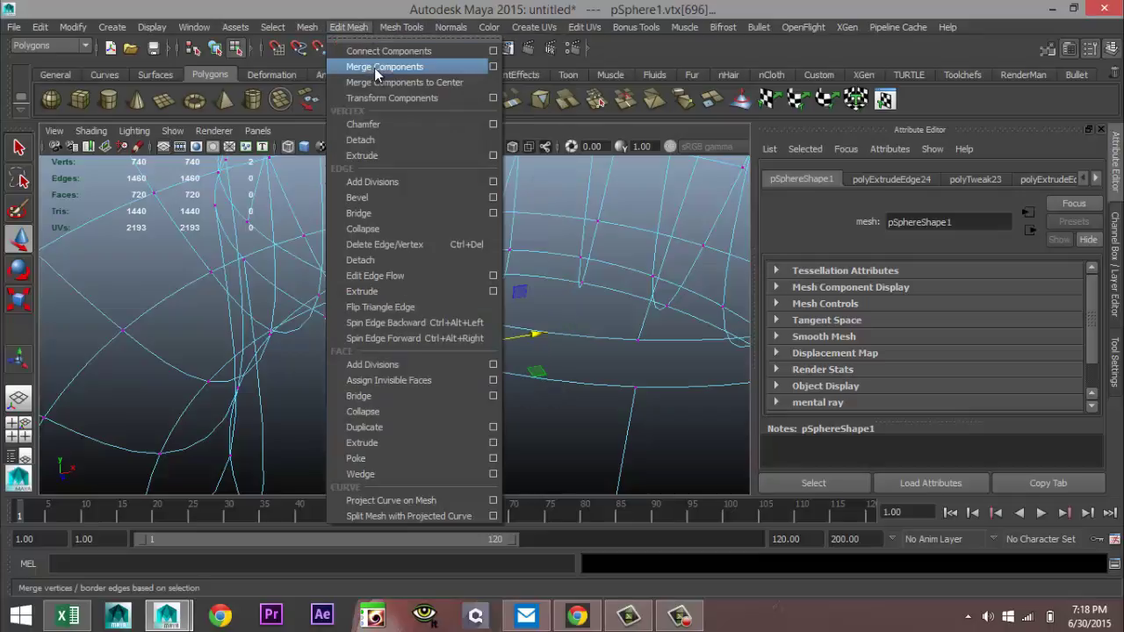
left_click(374, 67)
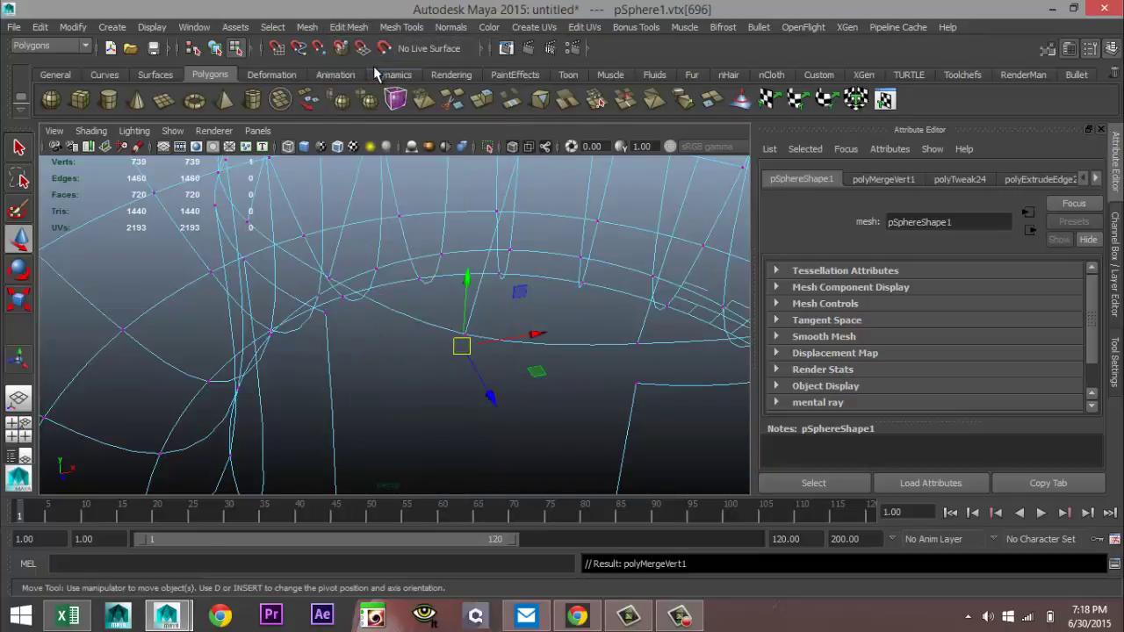
Switch to shaded display, inspect the rim, and undo the vertex merge
scroll(409, 334, "down", 5)
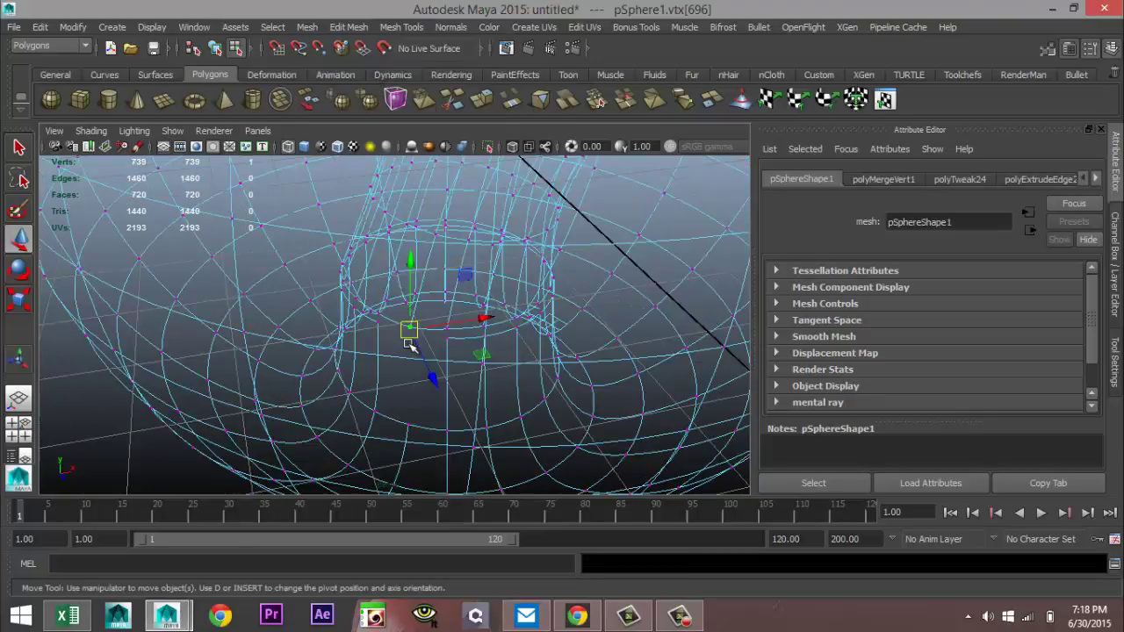
scroll(454, 376, "up", 4)
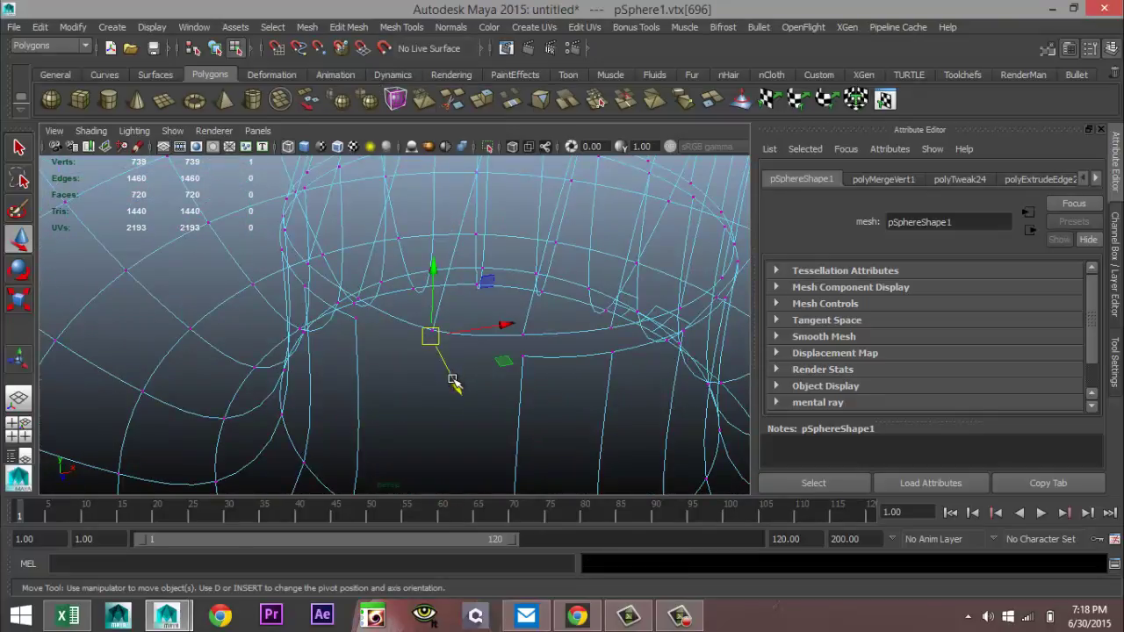
key("5")
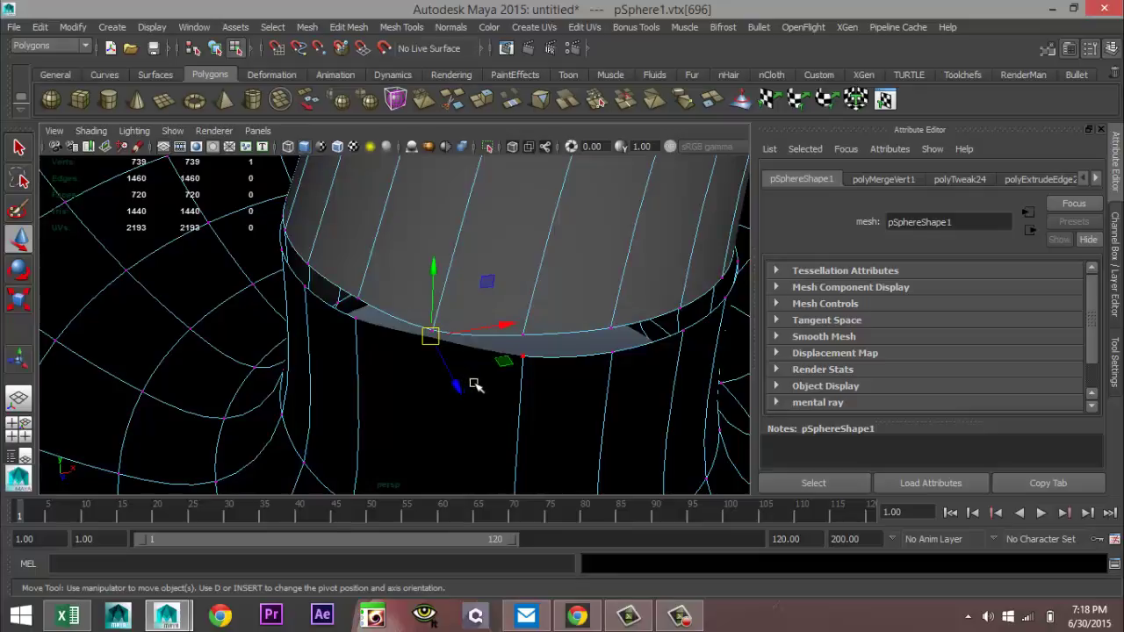
mouse_move(510, 396)
left_mouse_down("alt")
mouse_move(492, 392)
mouse_move(502, 404)
mouse_move(547, 382)
mouse_move(548, 394)
mouse_move(530, 399)
left_mouse_up("alt")
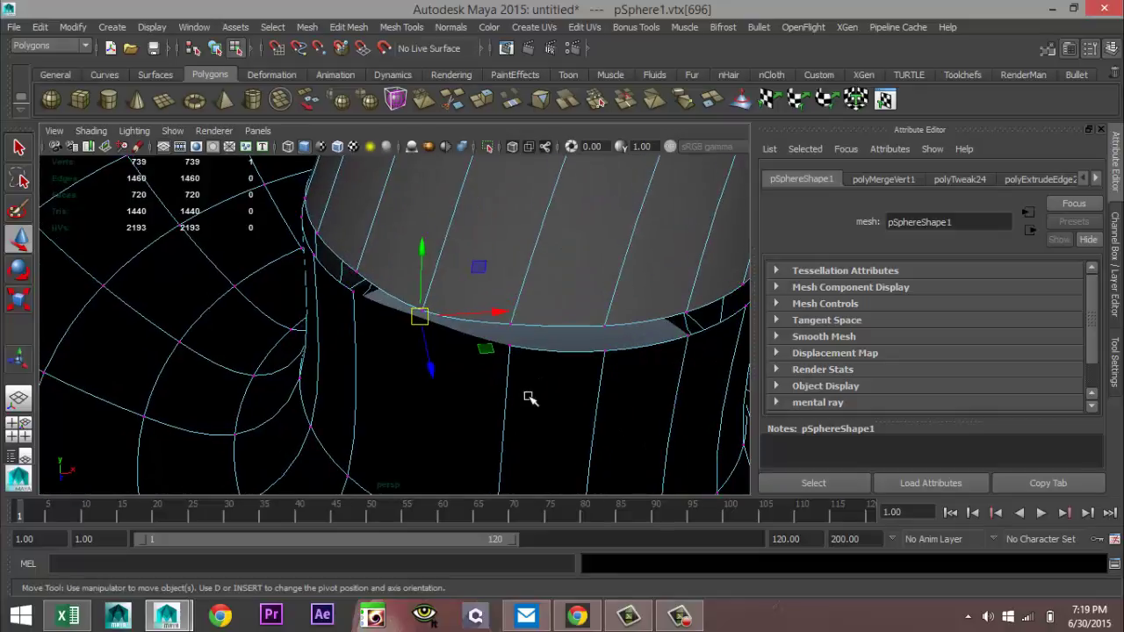
key("ctrl+z")
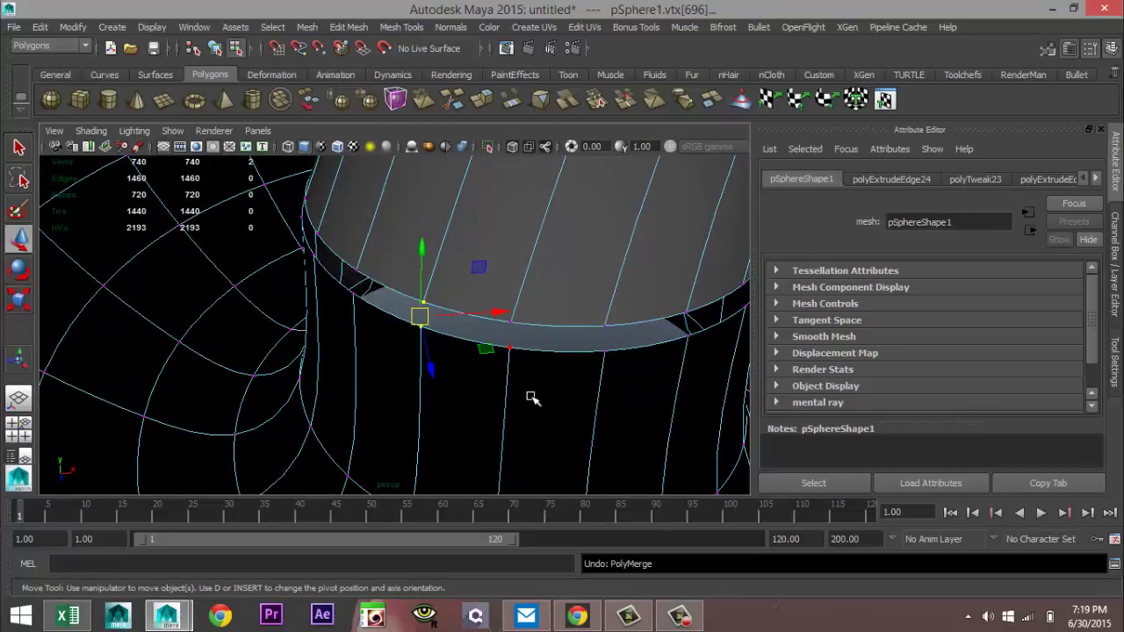
Frame the sphere's underside opening and add two more rim vertices to the selection
key("f")
mouse_move(534, 399)
left_mouse_down("alt")
mouse_move(530, 216)
mouse_move(486, 261)
mouse_move(535, 296)
mouse_move(495, 368)
mouse_move(547, 414)
mouse_move(539, 389)
left_mouse_up("alt")
scroll(539, 381, "up", 5)
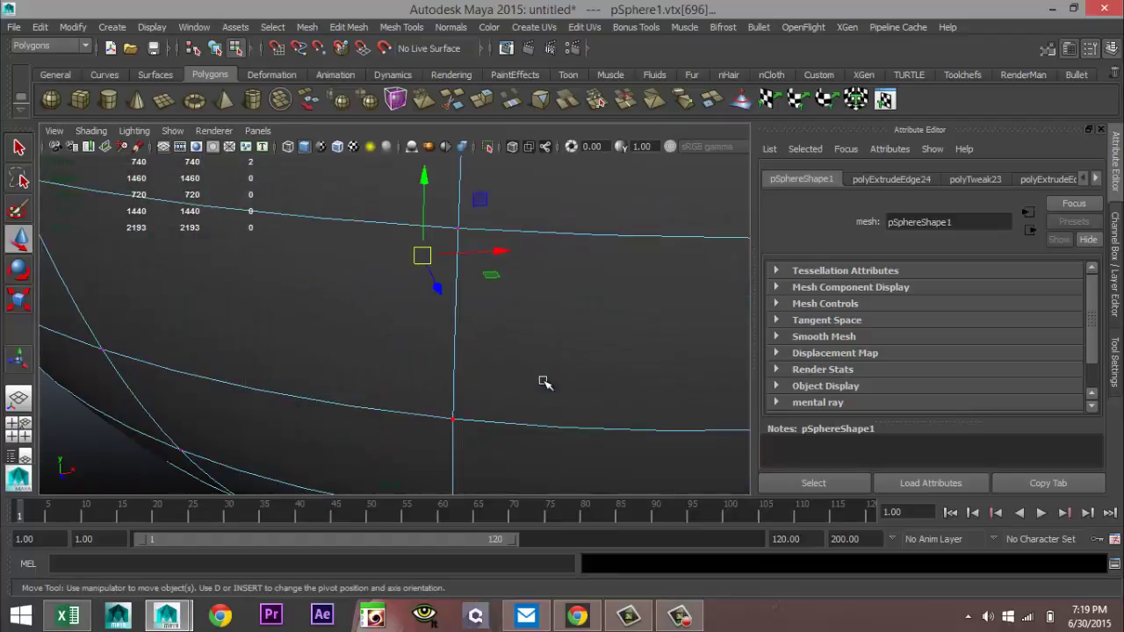
middle_click_drag(527, 360, 505, 400, "alt")
scroll(492, 420, "down", 2)
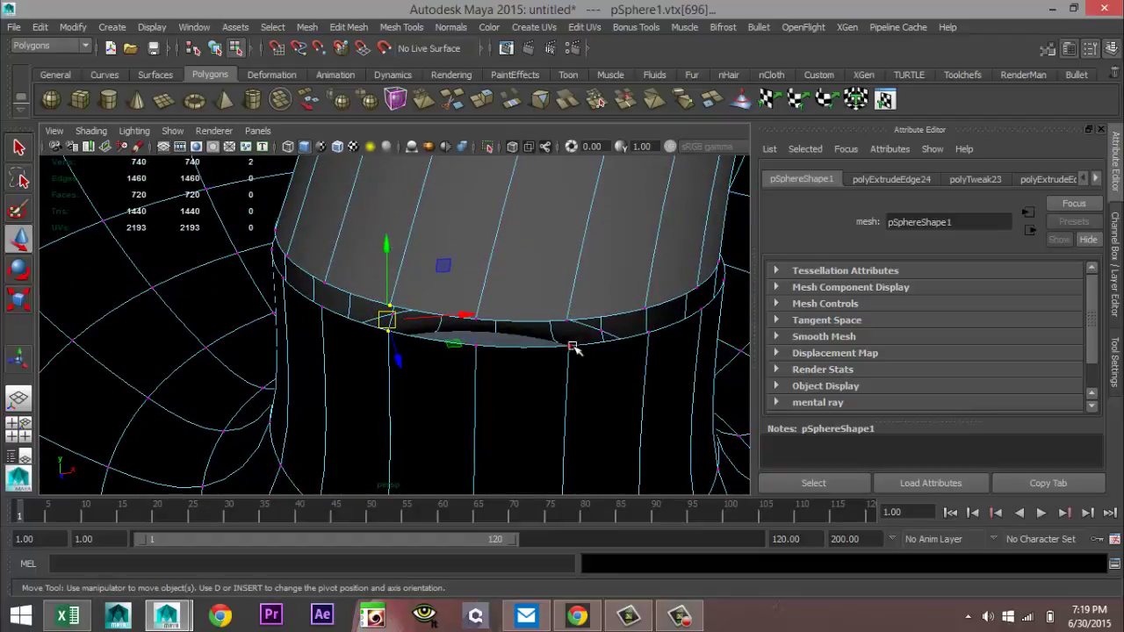
left_click(565, 318, "shift")
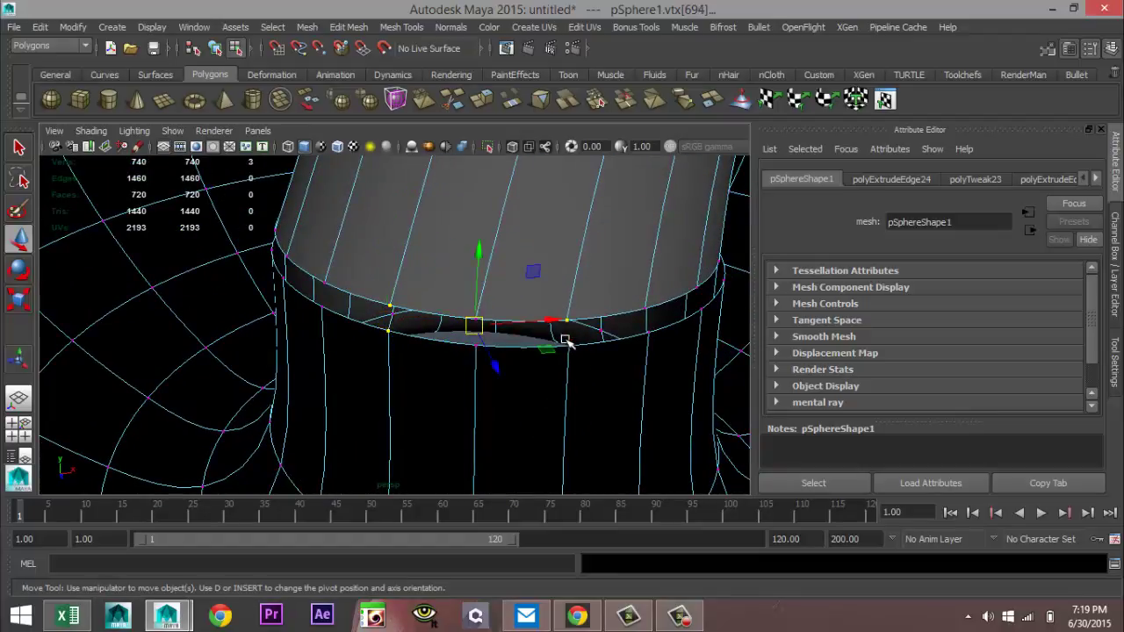
left_click(566, 342, "shift")
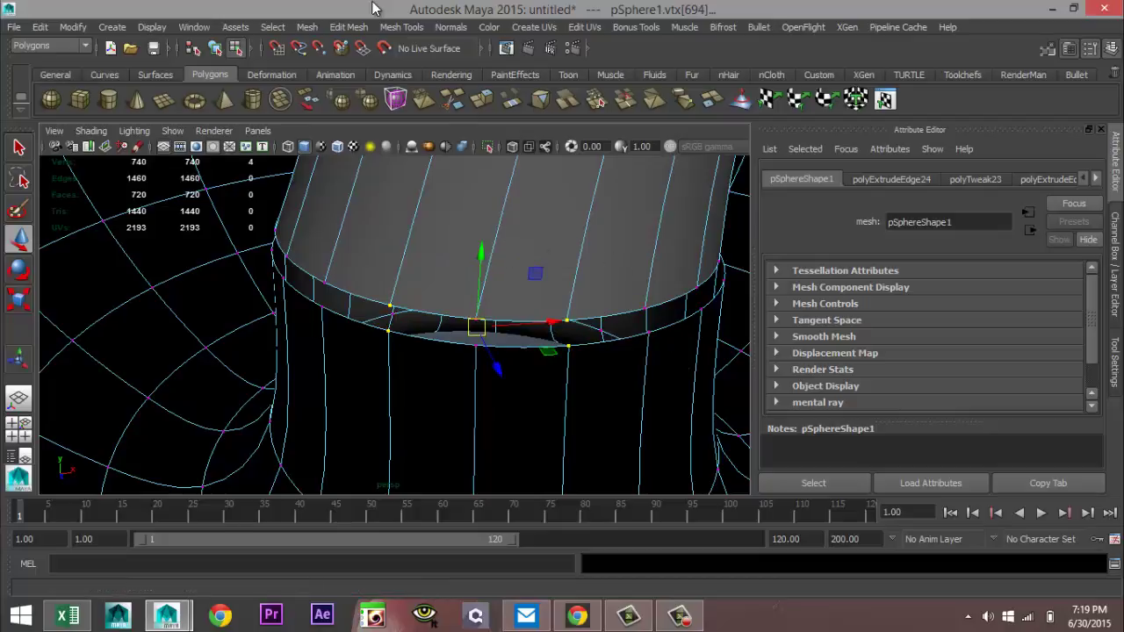
Merge the four selected rim vertices with Merge Components, then pick two other rim vertices
left_click(416, 31)
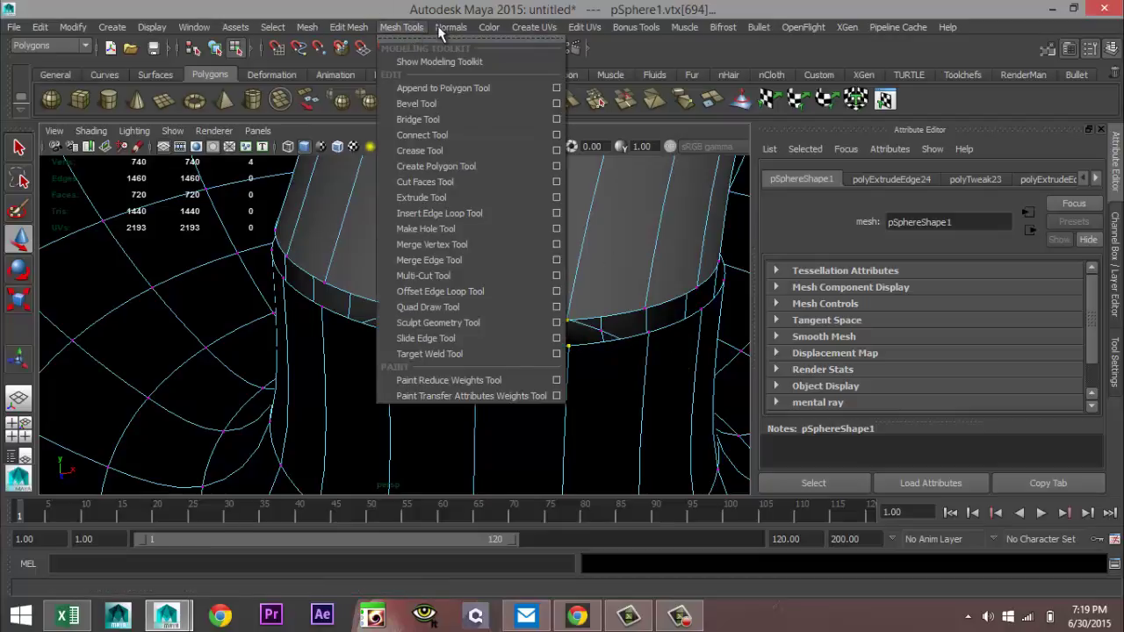
left_click(406, 28)
left_click(351, 26)
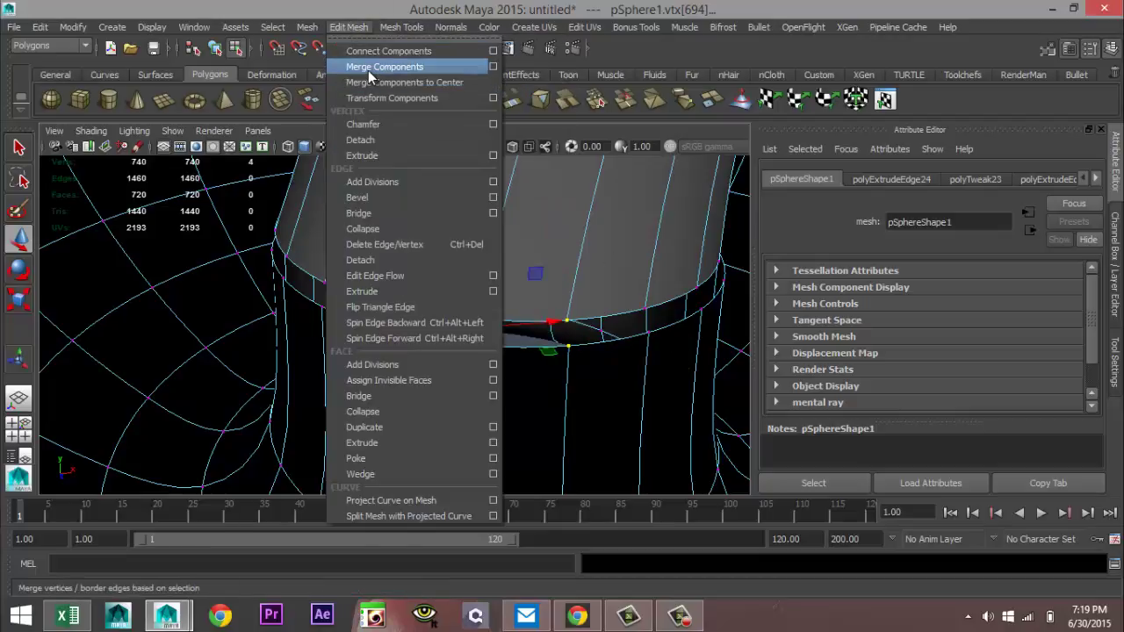
left_click(366, 67)
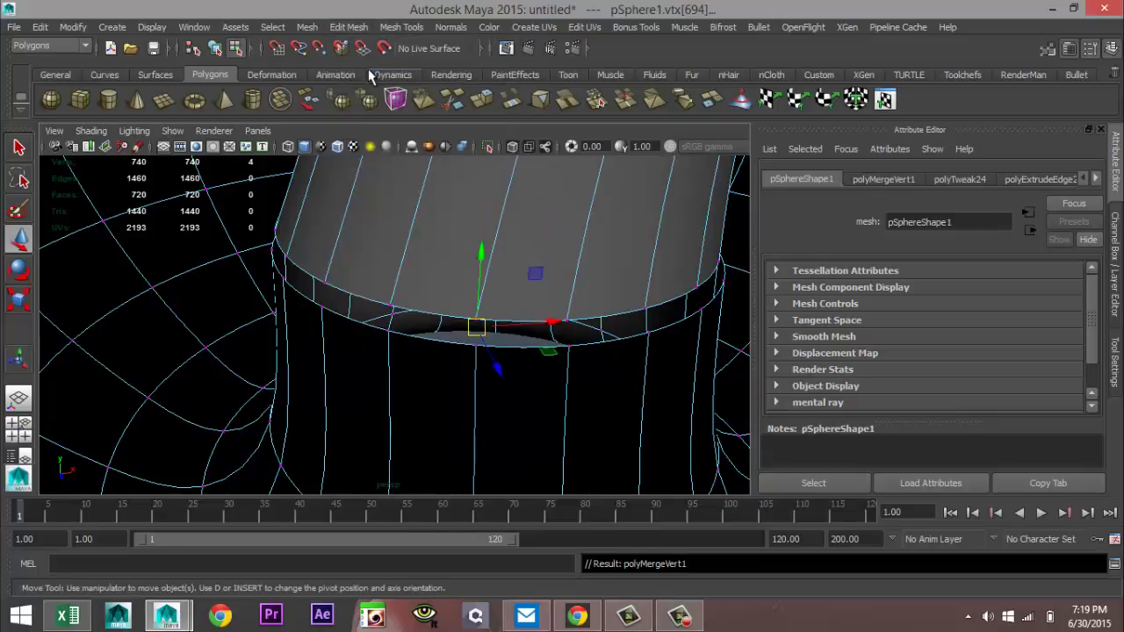
left_click(388, 307)
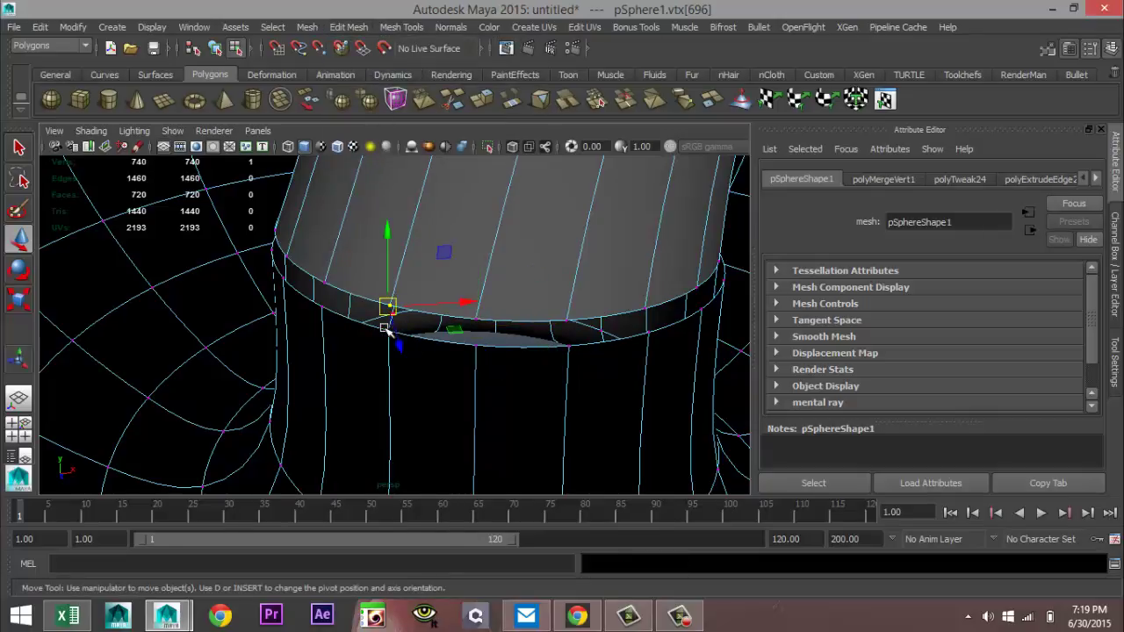
left_click(391, 347, "shift")
scroll(406, 383, "down", 5)
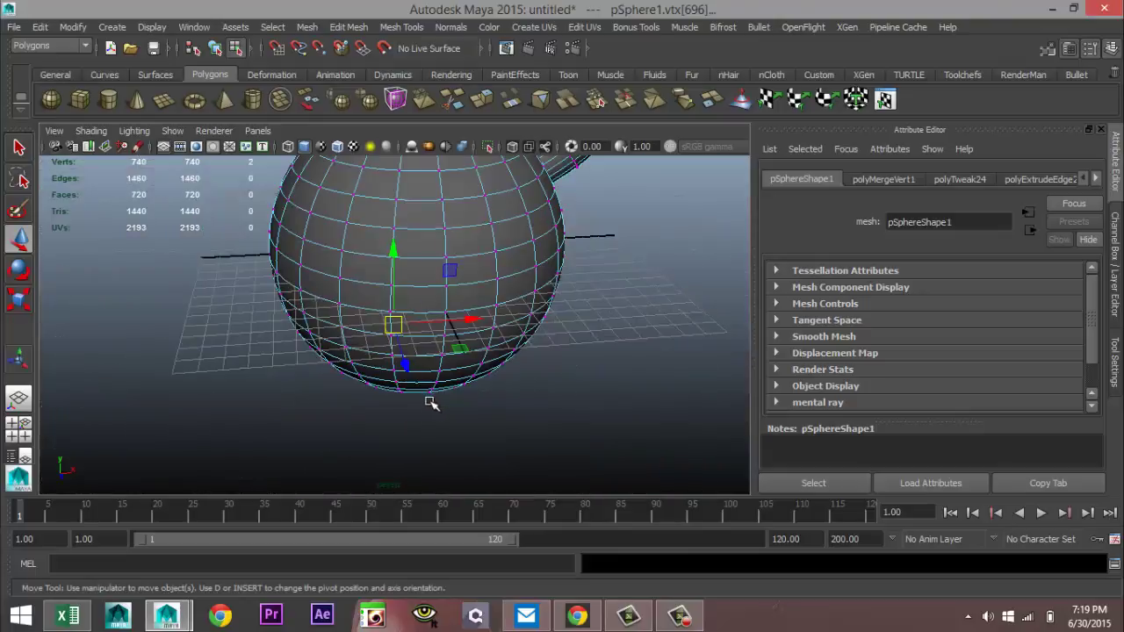
Select the whole pSphere1 mesh, face-extrude it with Thickness 0.02, then deselect and view in wireframe
left_click_drag(513, 382, 532, 465, "alt")
right_click_drag(373, 273, 435, 234)
left_click(394, 269)
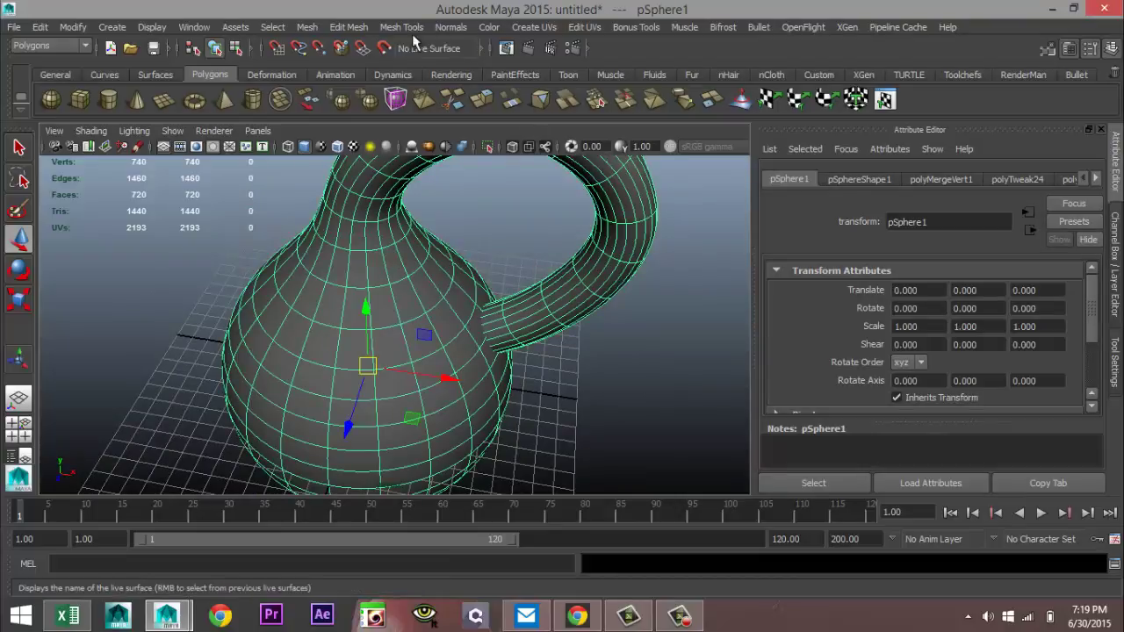
left_click(349, 26)
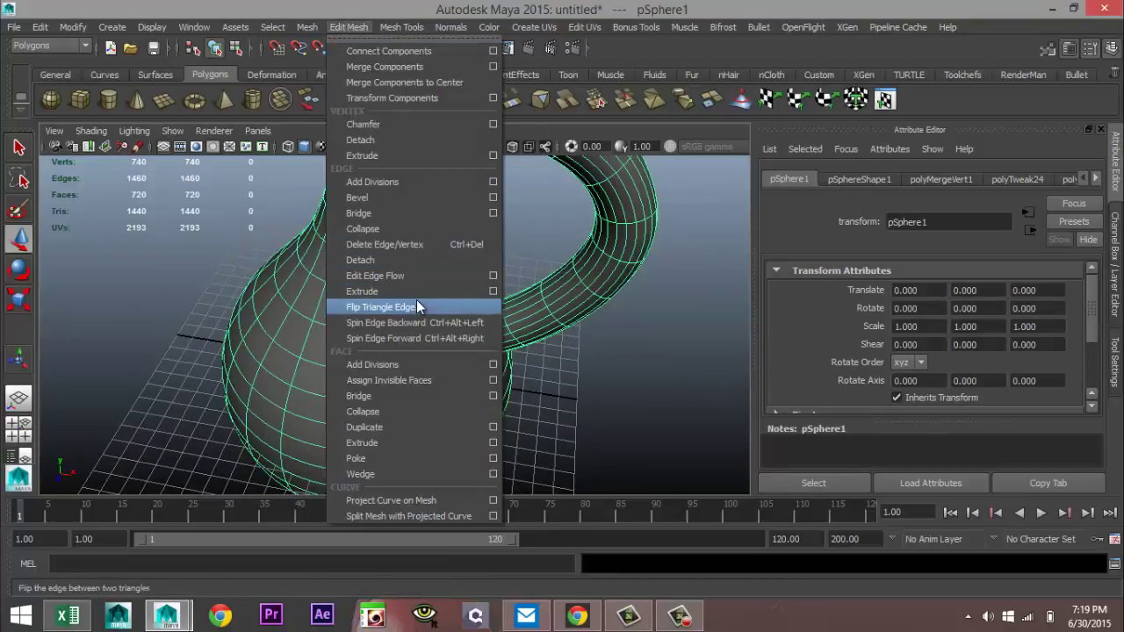
left_click(431, 443)
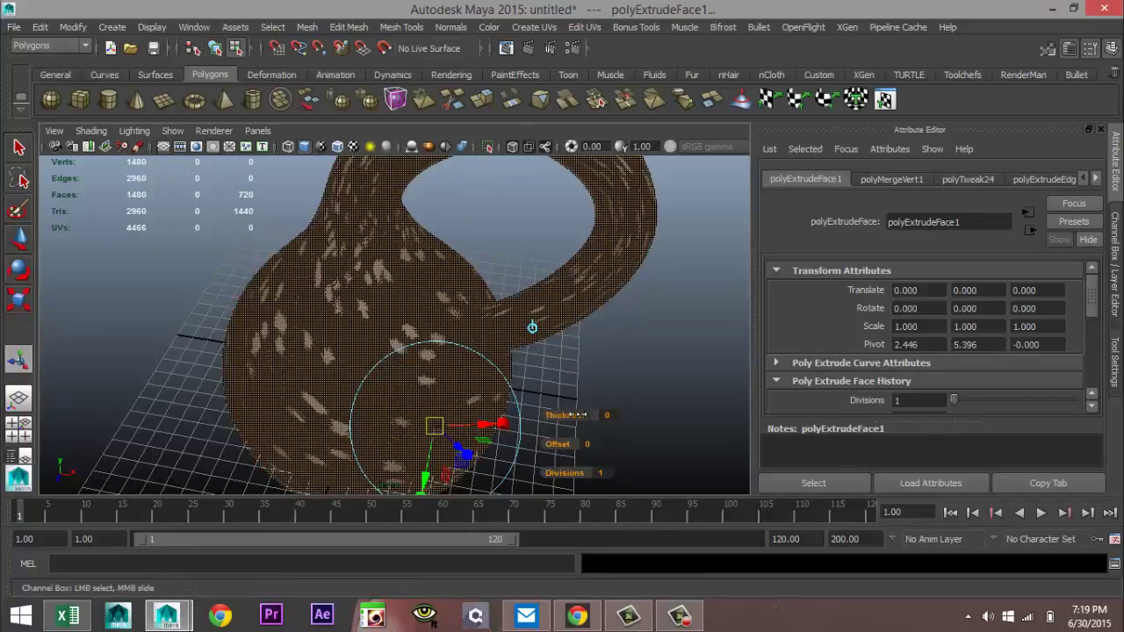
left_click_drag(585, 415, 585, 415)
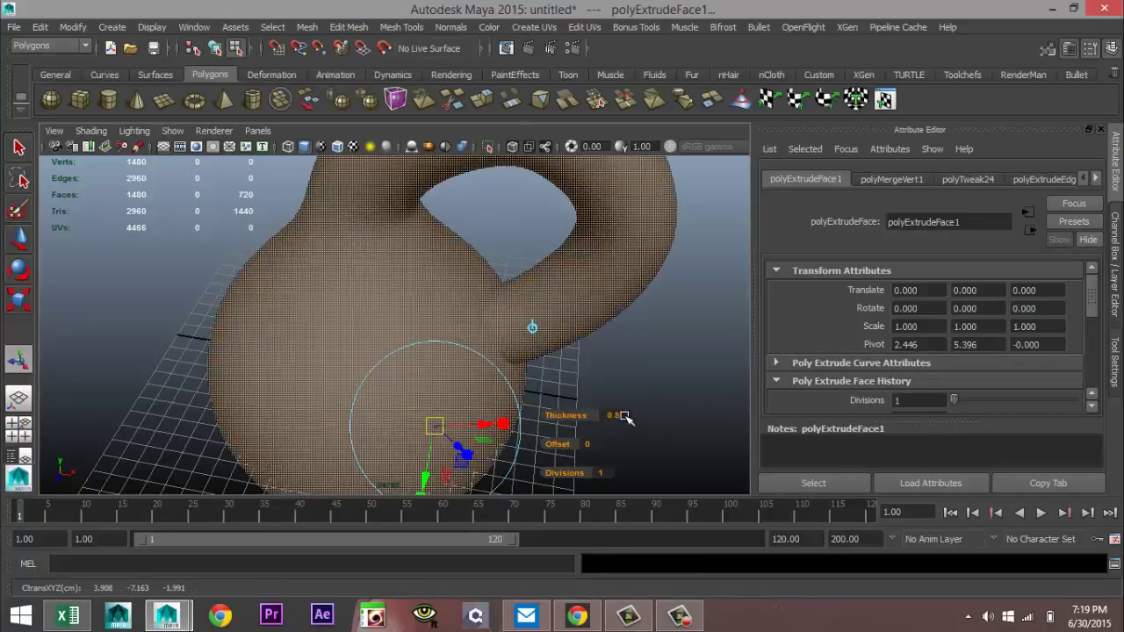
left_click(619, 415)
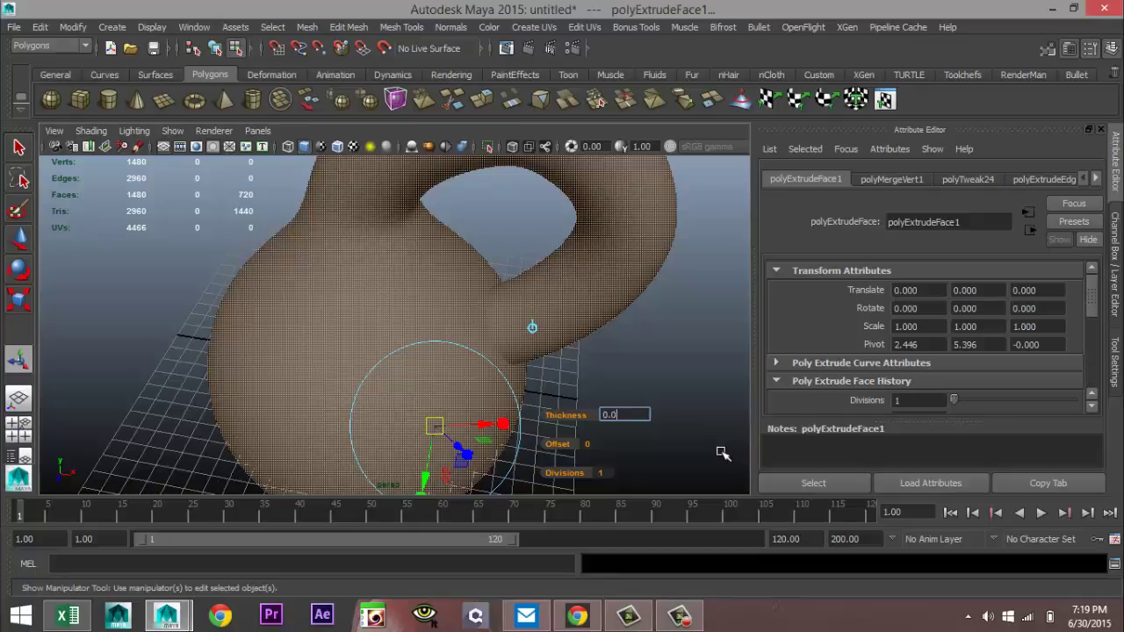
key("Return")
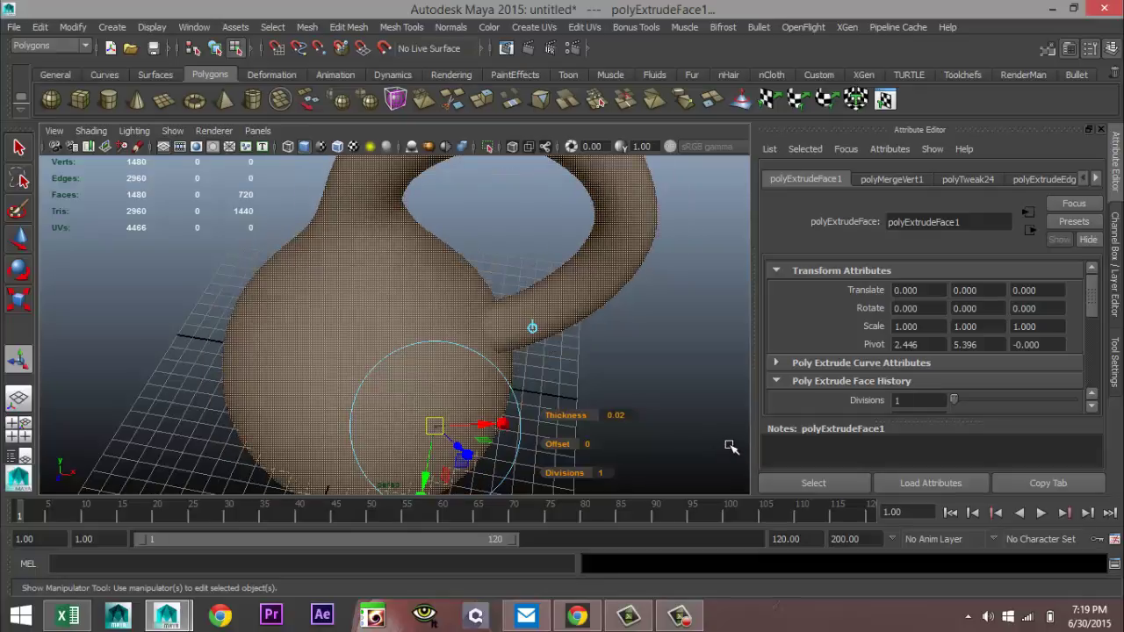
left_click(642, 366)
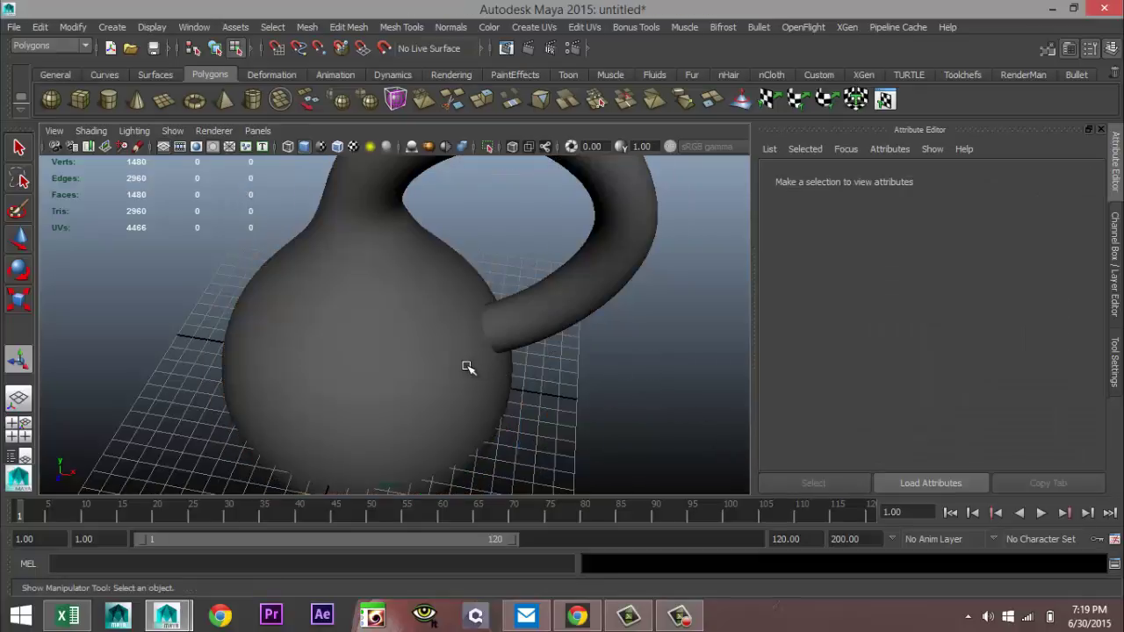
key("4")
scroll(422, 373, "up", 10)
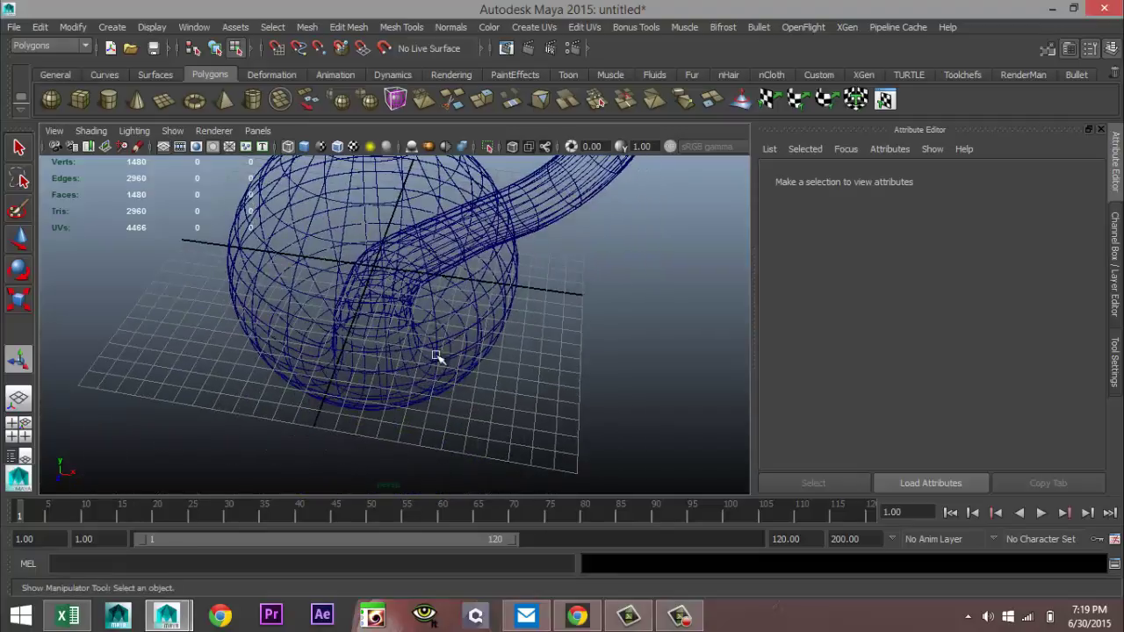
Select the pSphere1 vase mesh and switch it to Vertex mode from the marking menu
left_click_drag(398, 411, 463, 387, "alt")
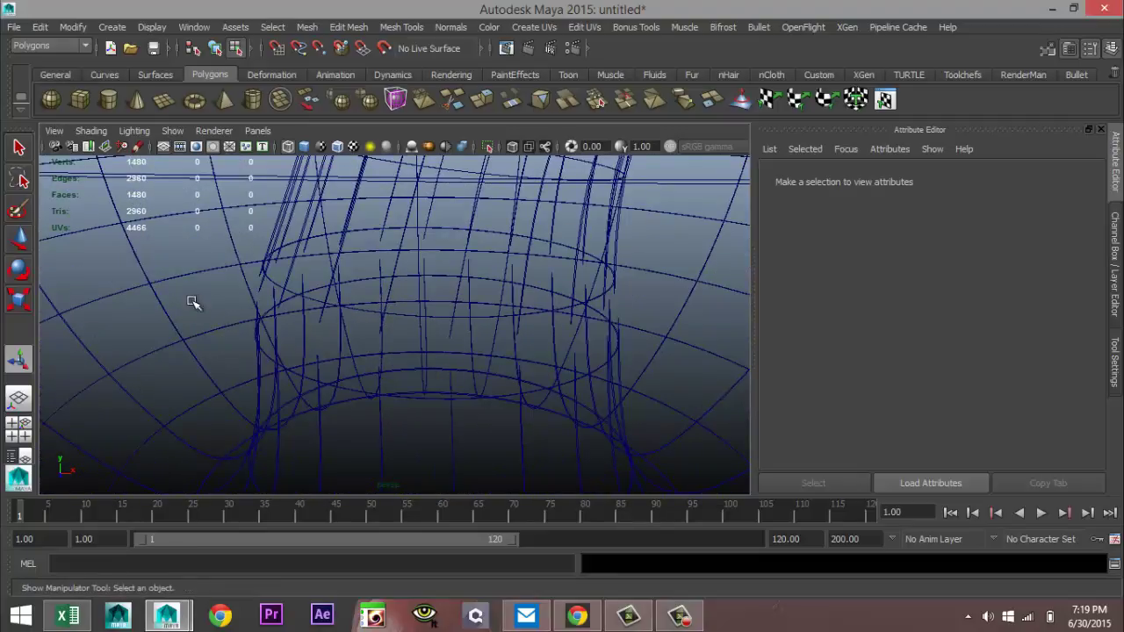
left_click(149, 284)
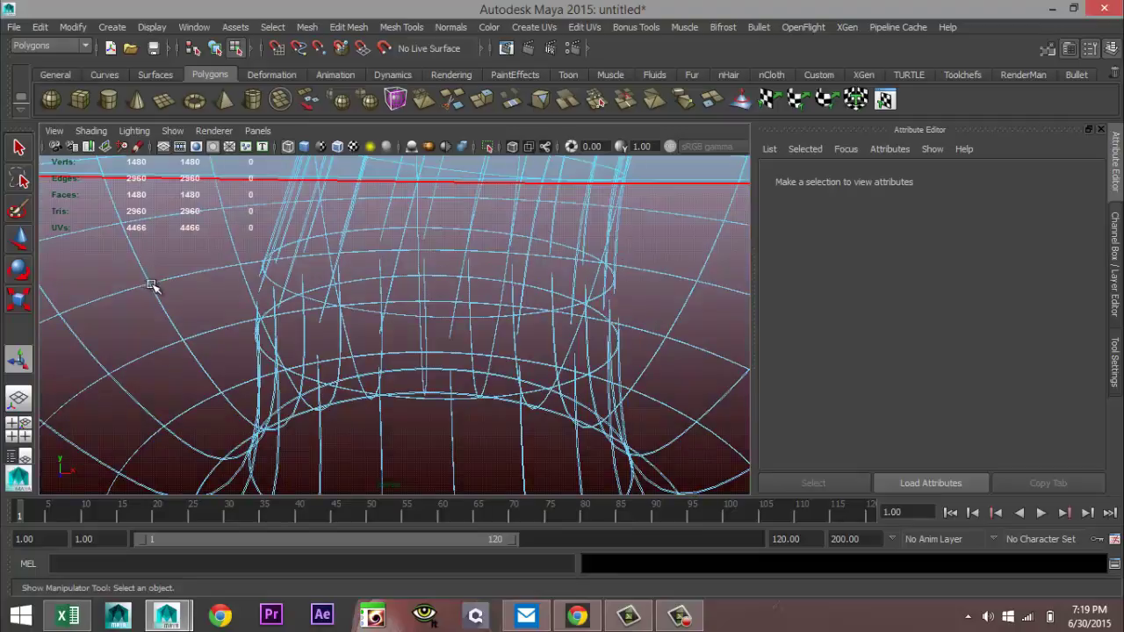
right_click_drag(149, 284, 230, 221)
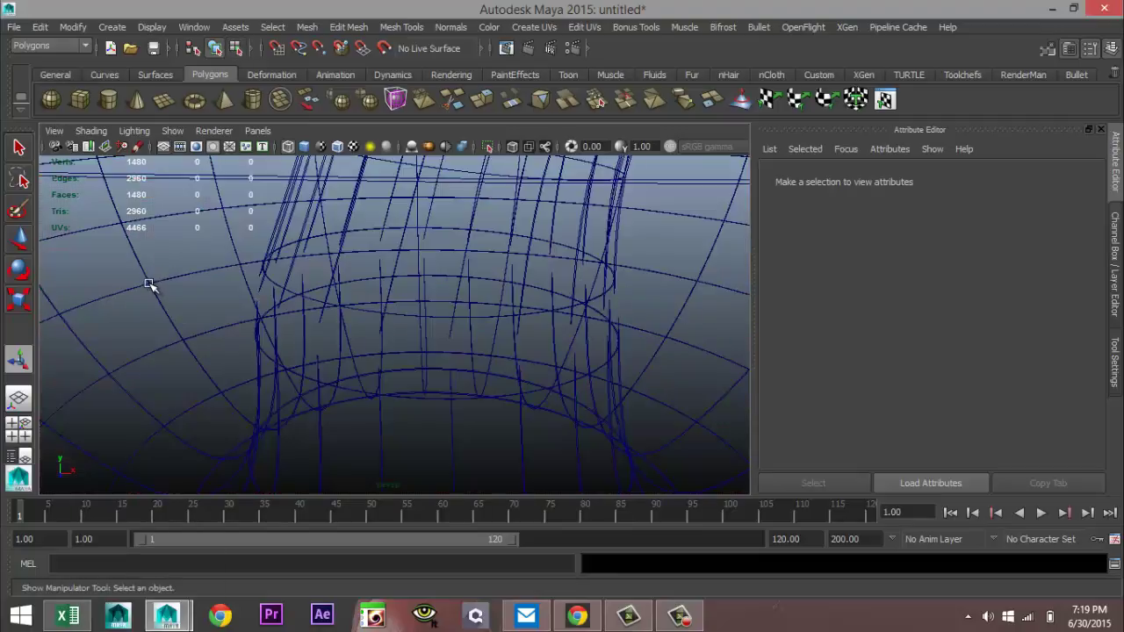
scroll(201, 325, "down", 4)
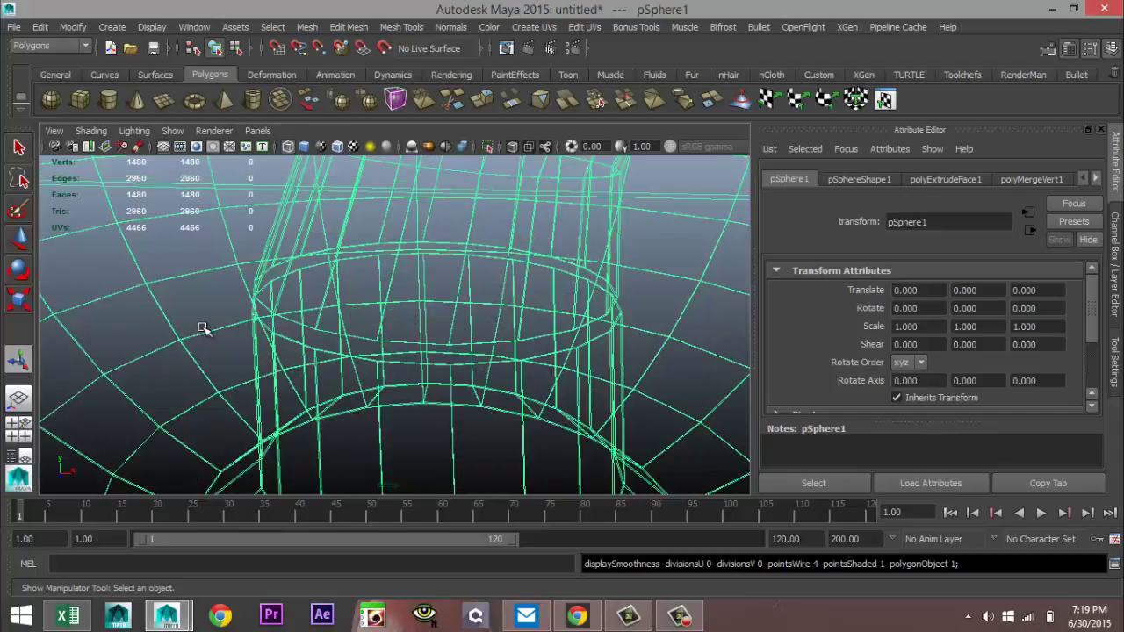
scroll(236, 336, "up", 2)
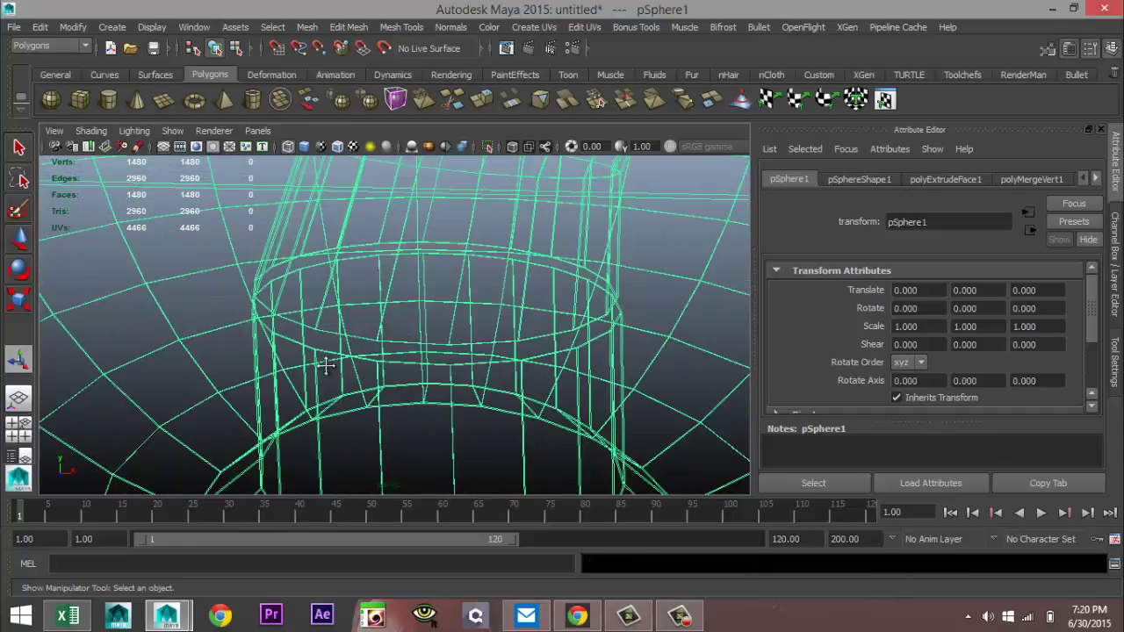
scroll(318, 363, "up", 3)
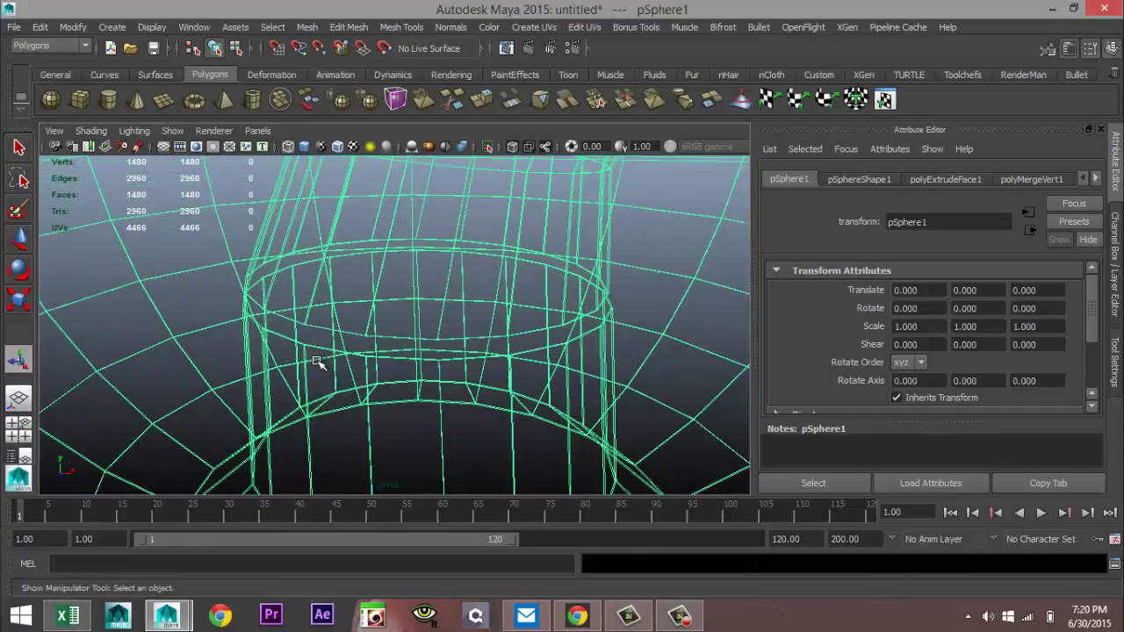
scroll(318, 363, "up", 3)
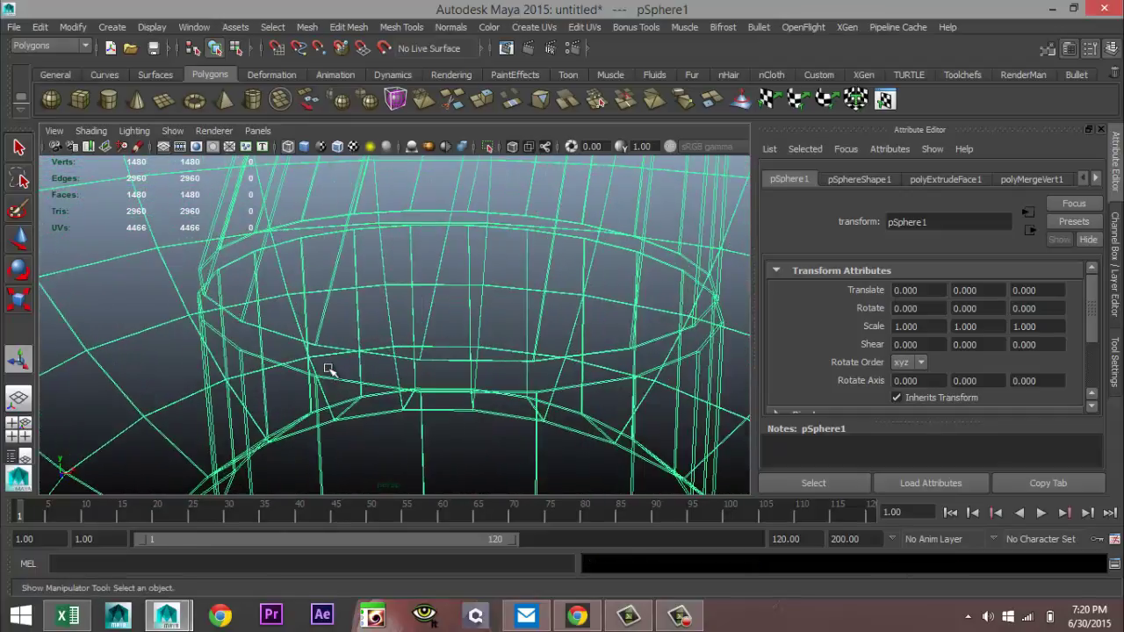
right_click_drag(320, 346, 255, 235)
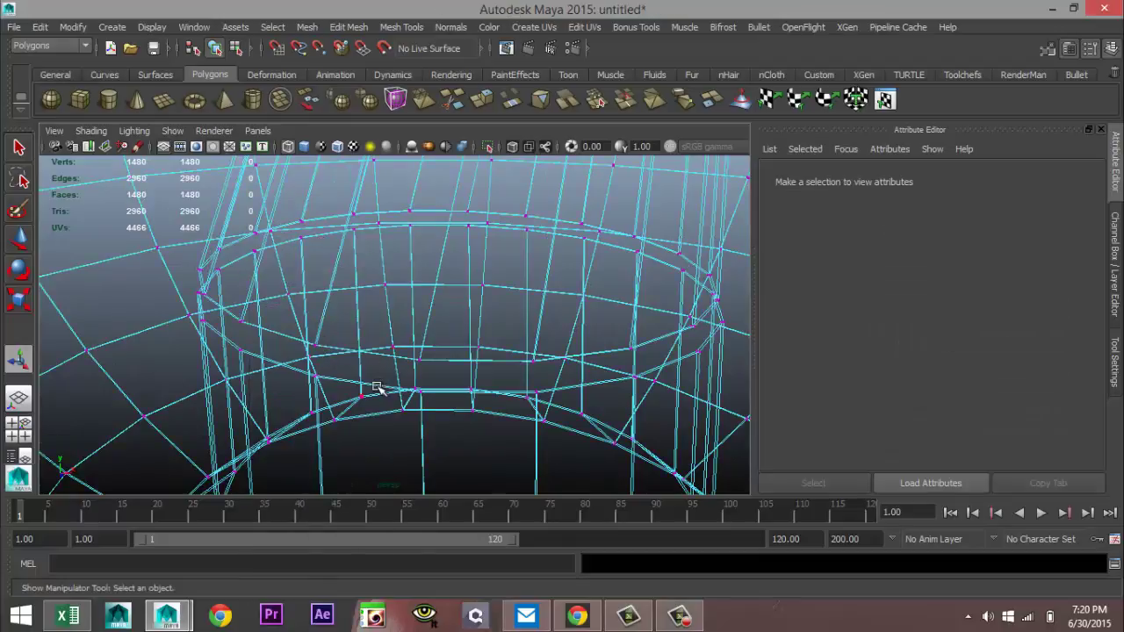
Merge a selected inner-ring vertex with Edit Mesh > Merge Components
left_click_drag(354, 389, 355, 380, "alt")
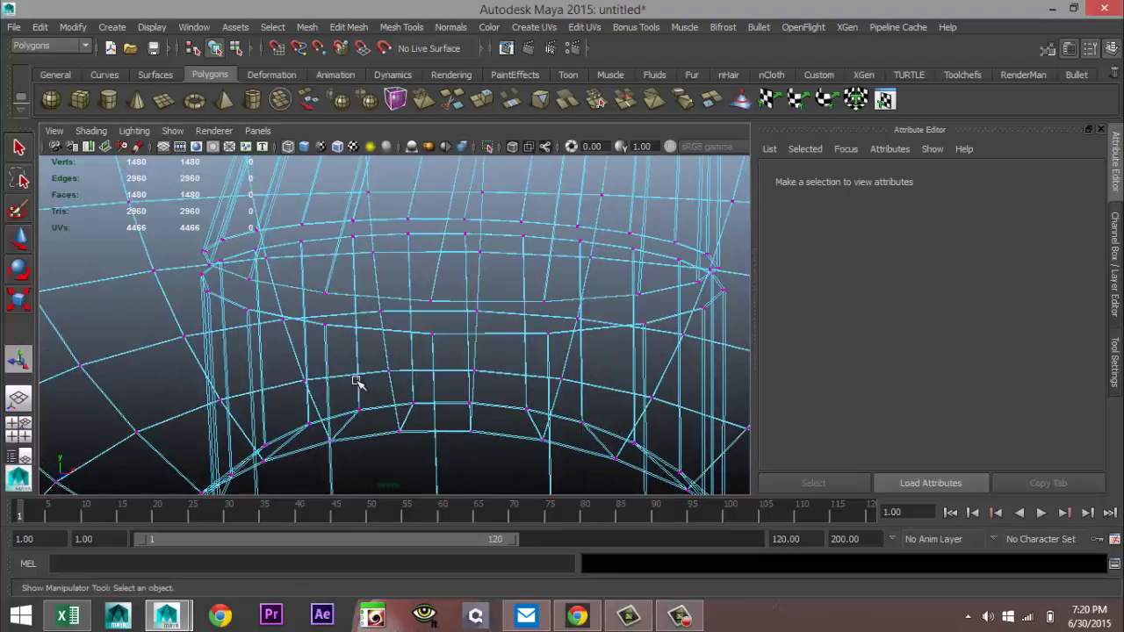
left_click(325, 301)
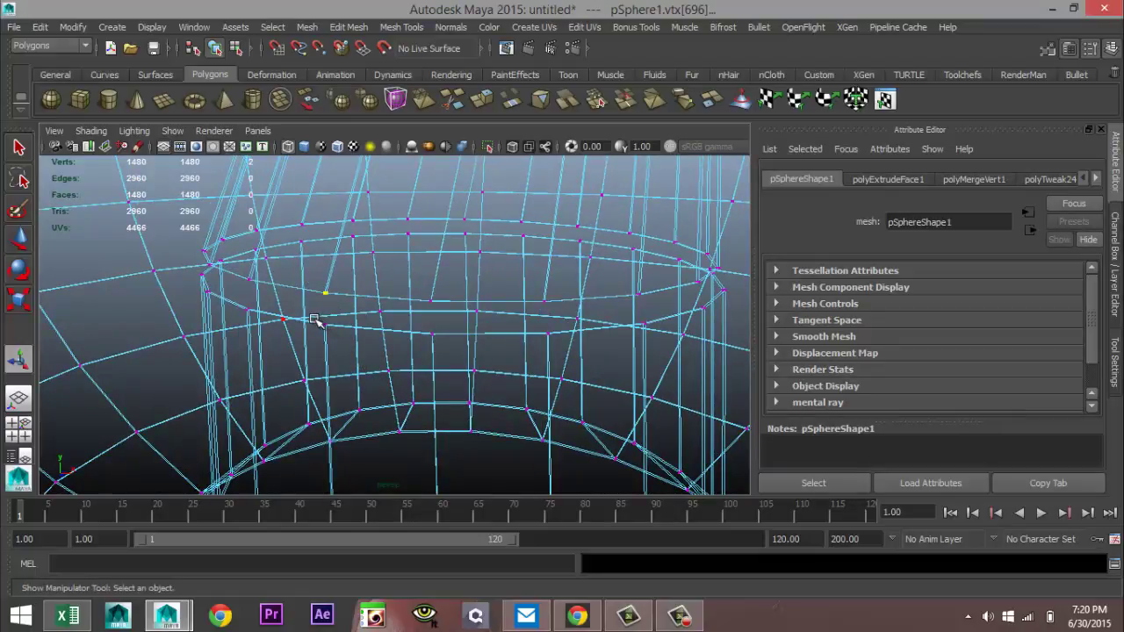
left_click(349, 27)
left_click(378, 68)
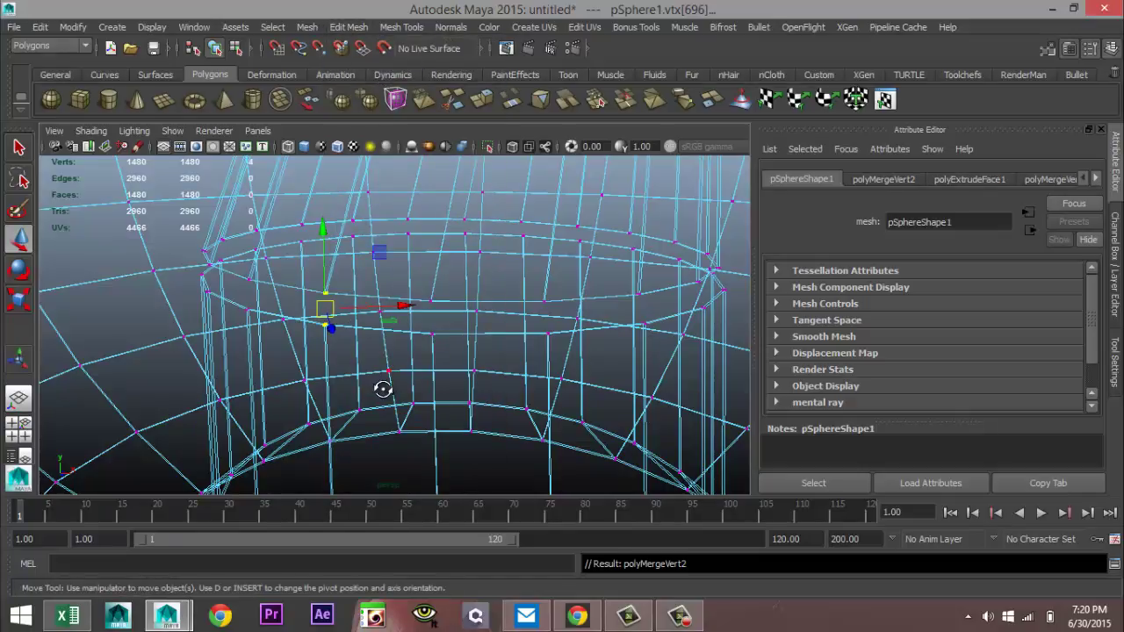
Select two neighbouring inner-ring vertices and move them downward
left_click_drag(383, 389, 379, 380, "alt")
left_click(456, 335)
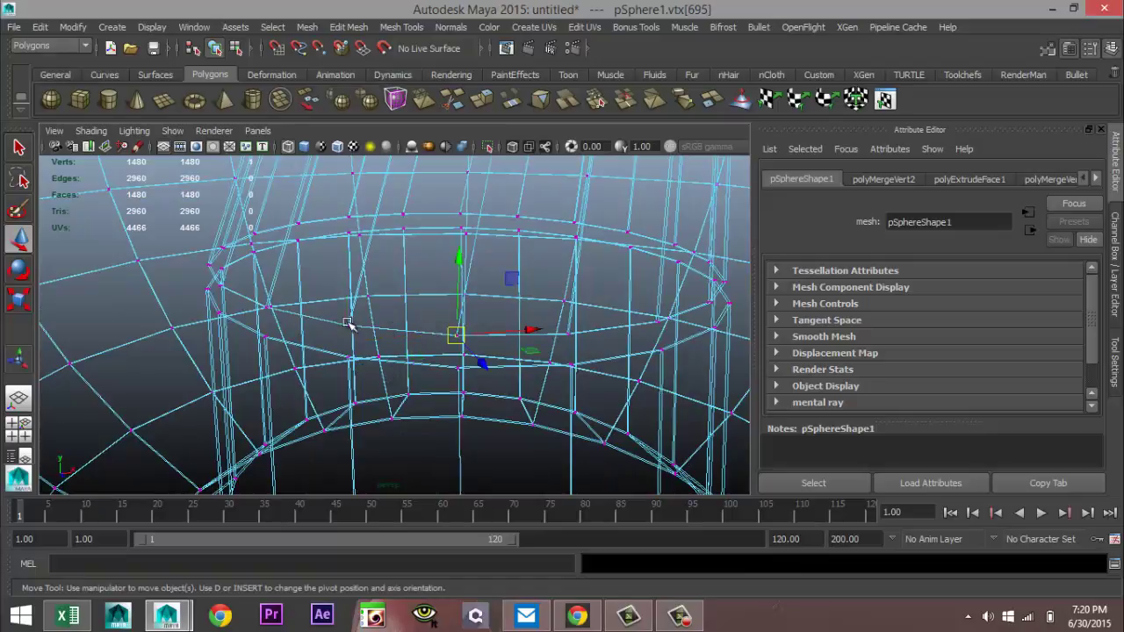
left_click_drag(335, 318, 321, 340, "alt")
left_click_drag(304, 341, 298, 344, "alt")
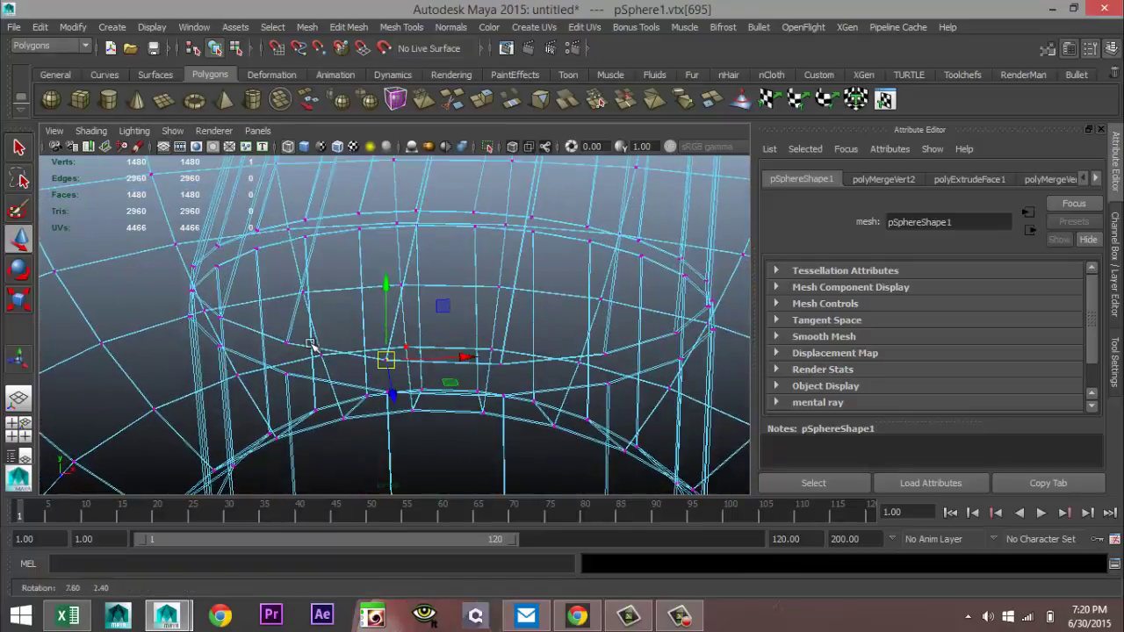
left_click(289, 319, "shift")
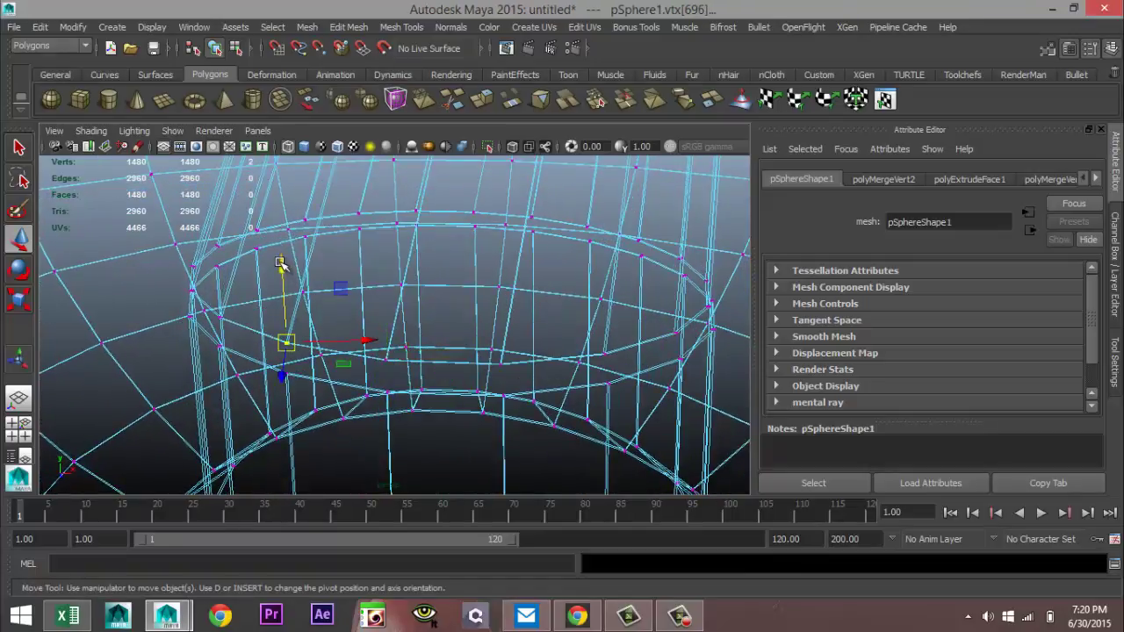
mouse_move(282, 265)
left_mouse_down()
mouse_move(277, 292)
mouse_move(283, 280)
left_mouse_up()
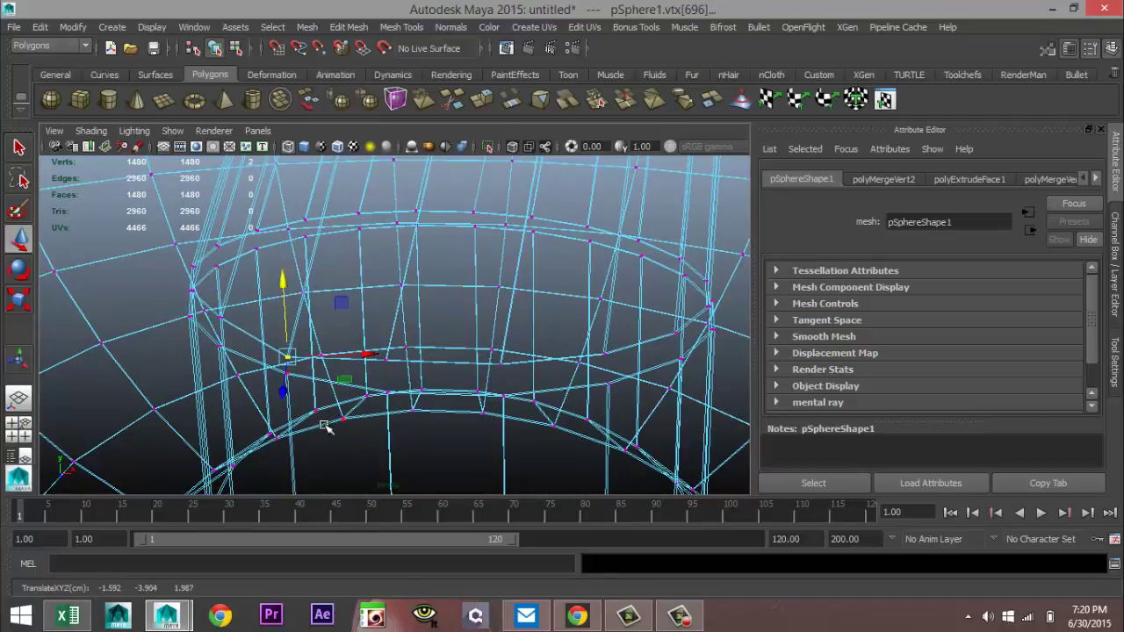
Undo the vertex move and the merge, returning the mesh to 1480 vertices
left_click_drag(324, 426, 348, 377, "alt")
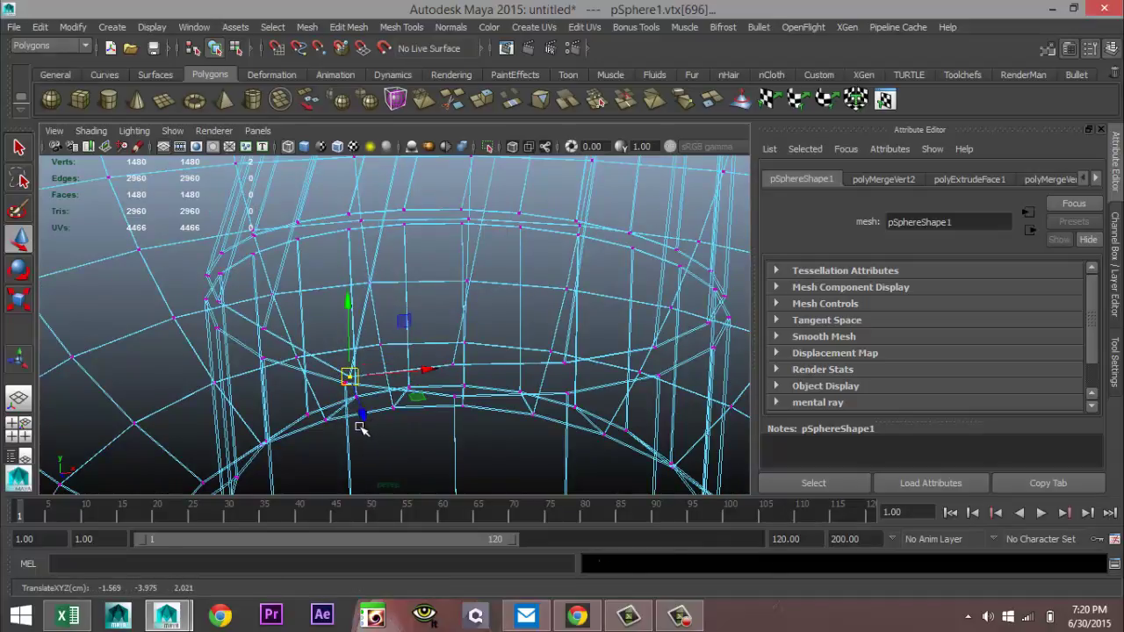
key("ctrl+z")
key("ctrl+z")
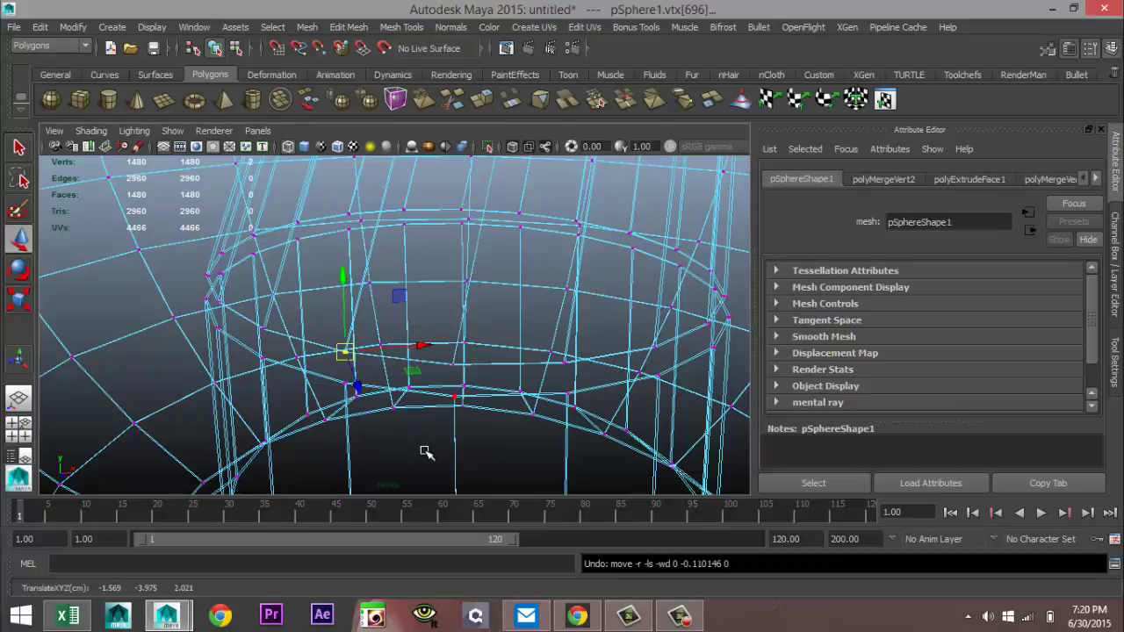
key("ctrl+z")
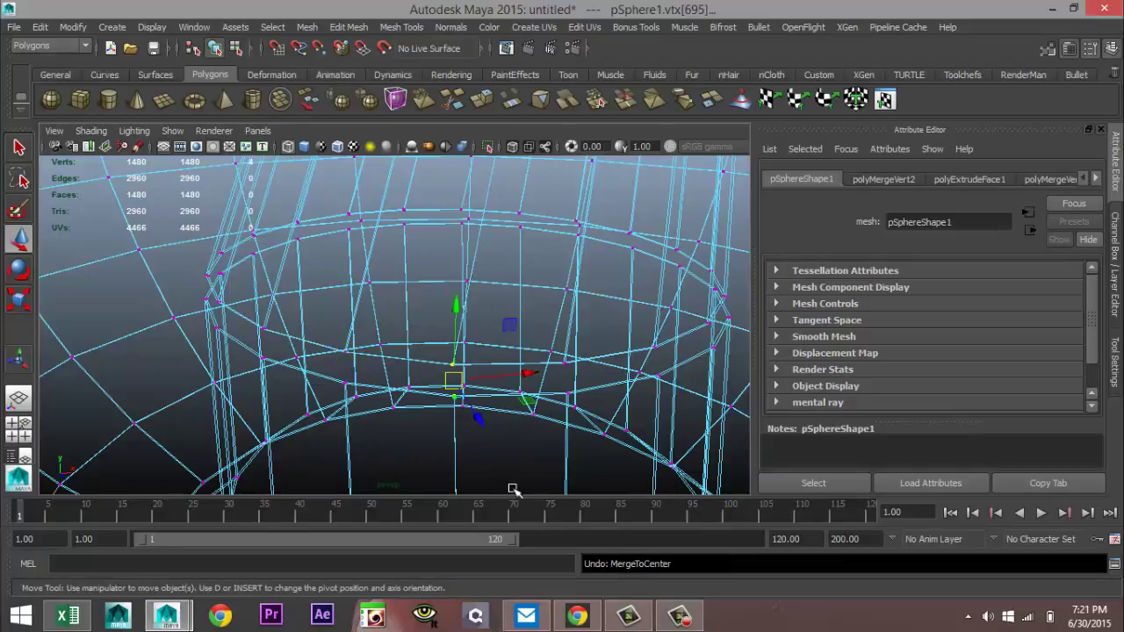
Merge the selected seam vertices to center, then try and undo a second two-vertex merge
left_click(401, 27)
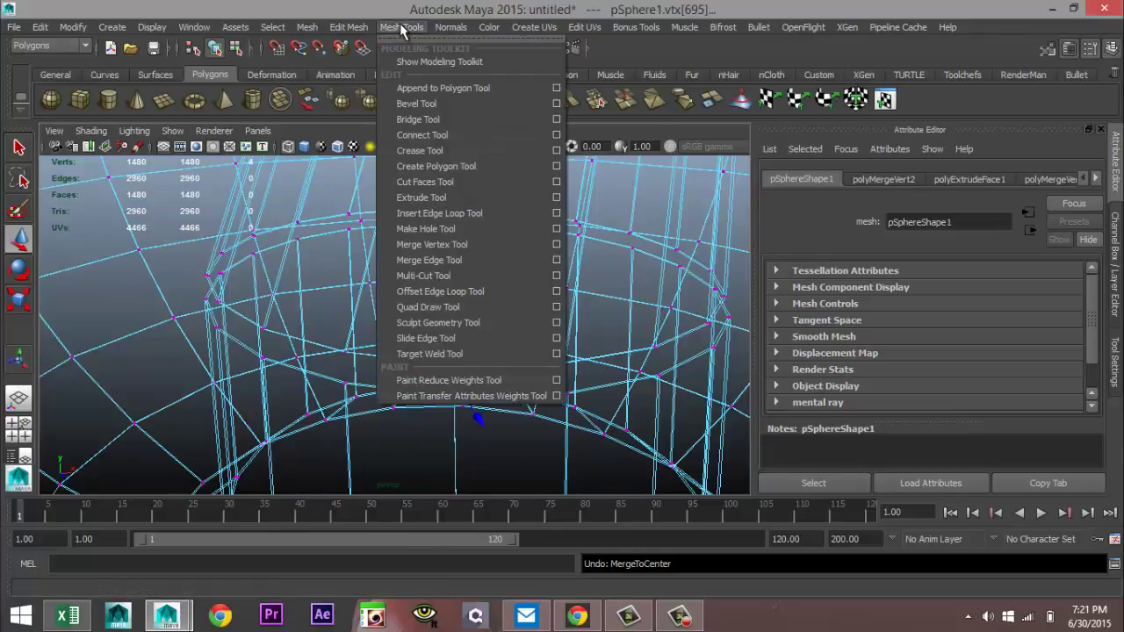
mouse_move(350, 31)
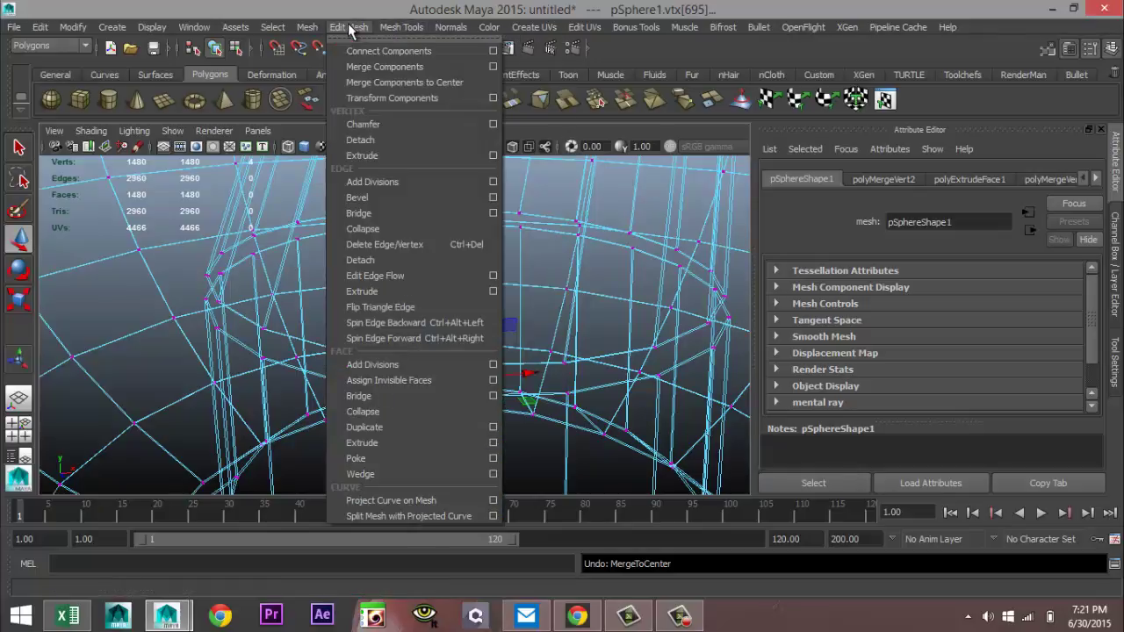
left_click(402, 81)
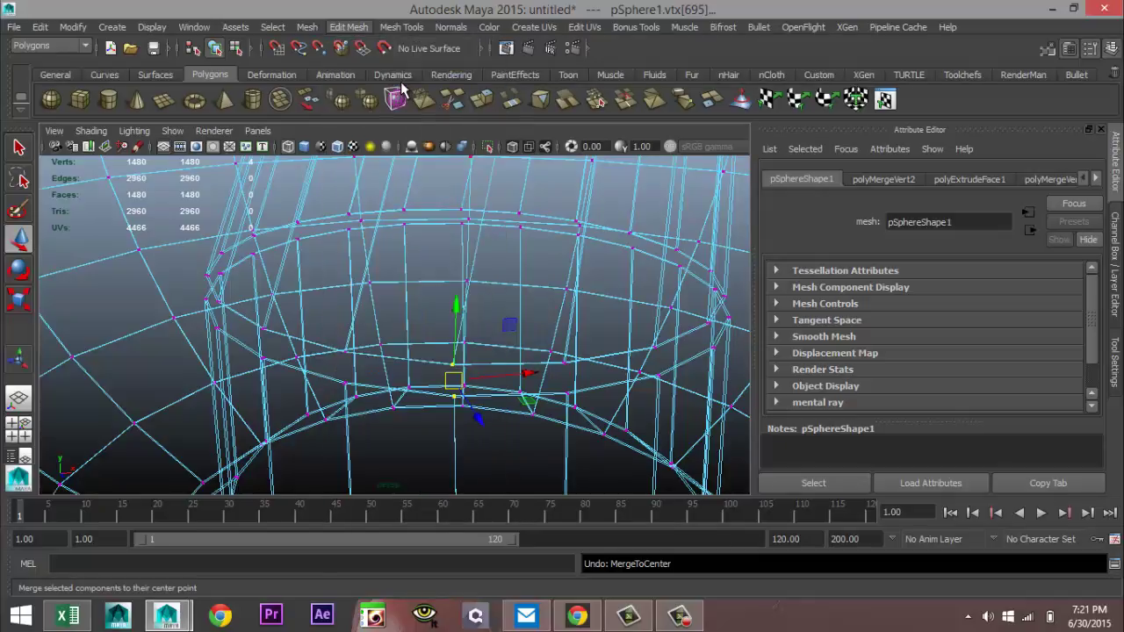
mouse_move(427, 339)
left_mouse_down("alt")
mouse_move(459, 346)
mouse_move(447, 339)
left_mouse_up("alt")
middle_click_drag(447, 339, 469, 381, "alt")
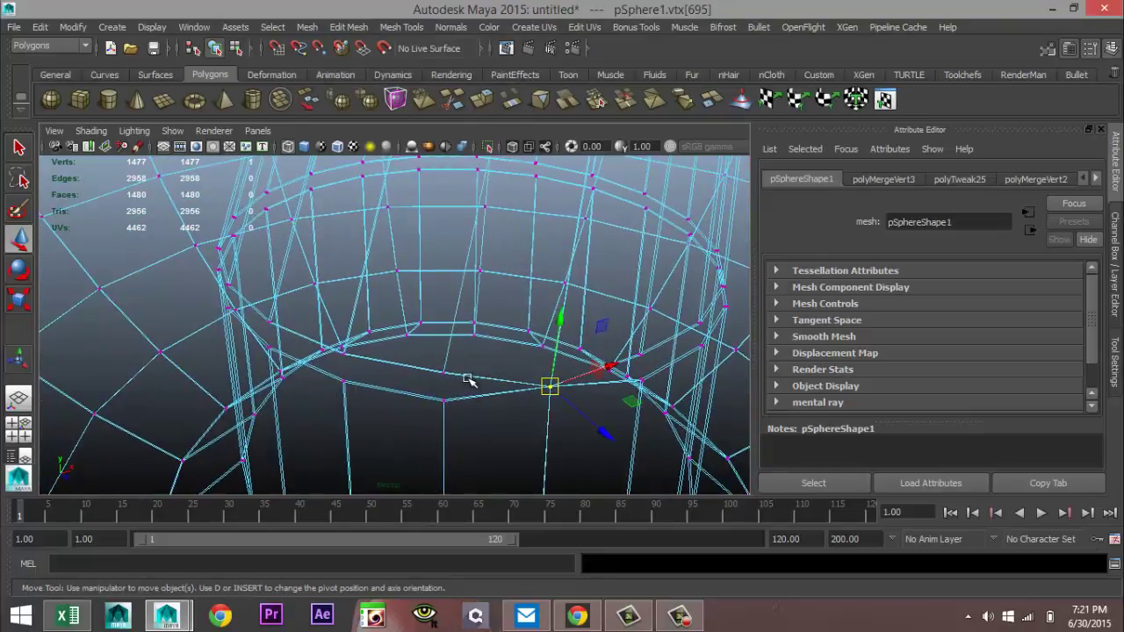
left_click(448, 384, "shift")
left_click(443, 401, "shift")
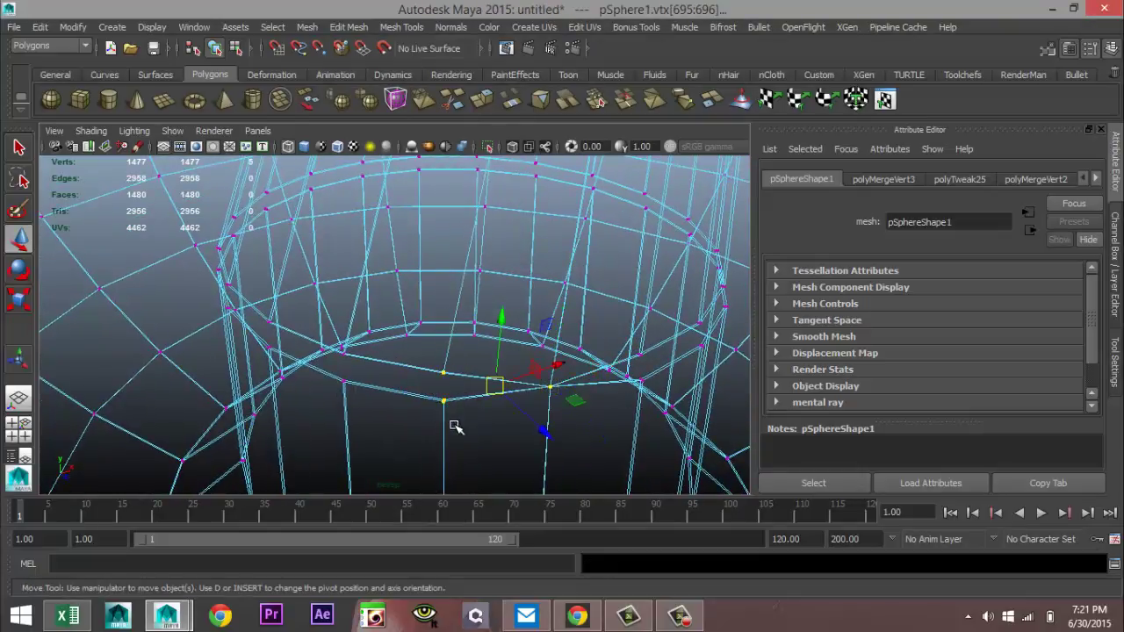
key("ctrl+shift+m")
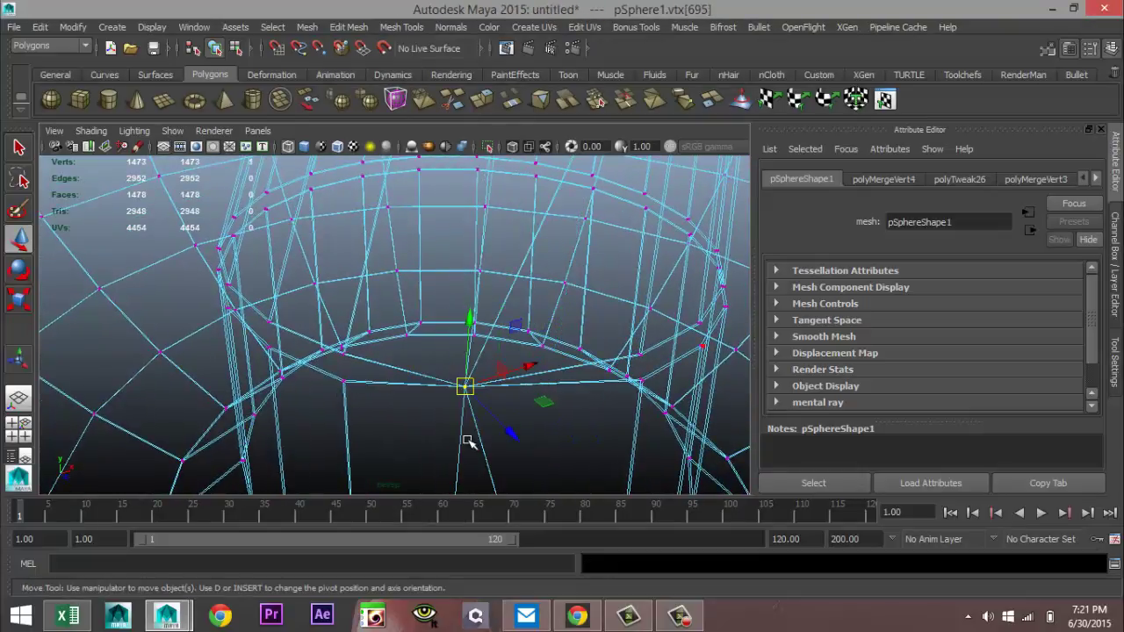
key("ctrl+z")
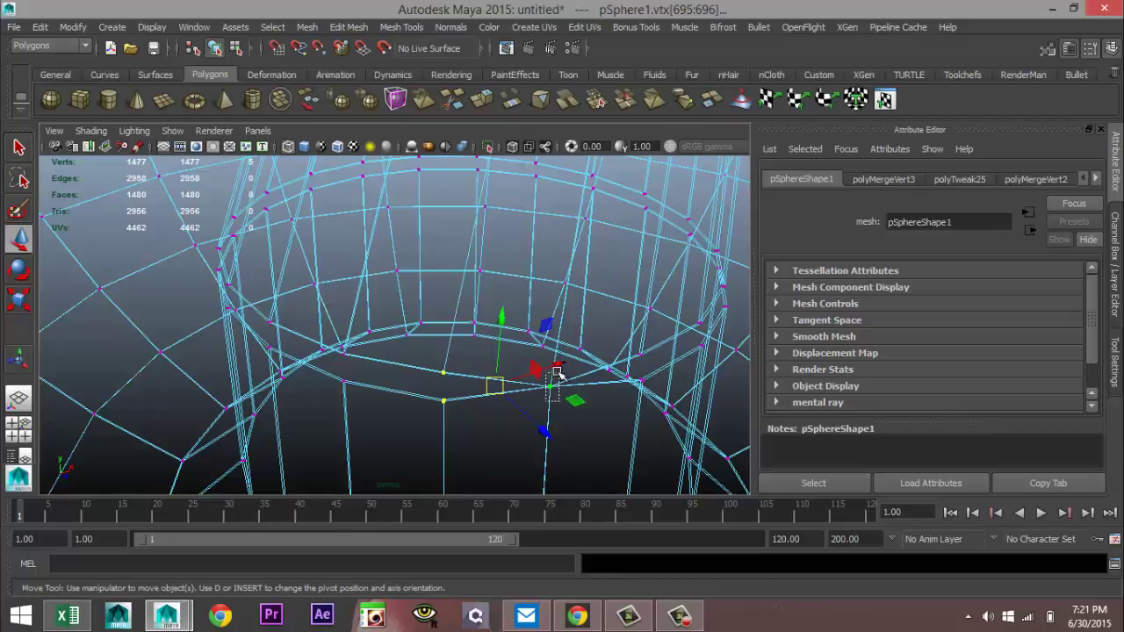
Weld further seam vertices with G, including a four-vertex merge, reaching 1420 vertices
left_click(550, 387, "ctrl")
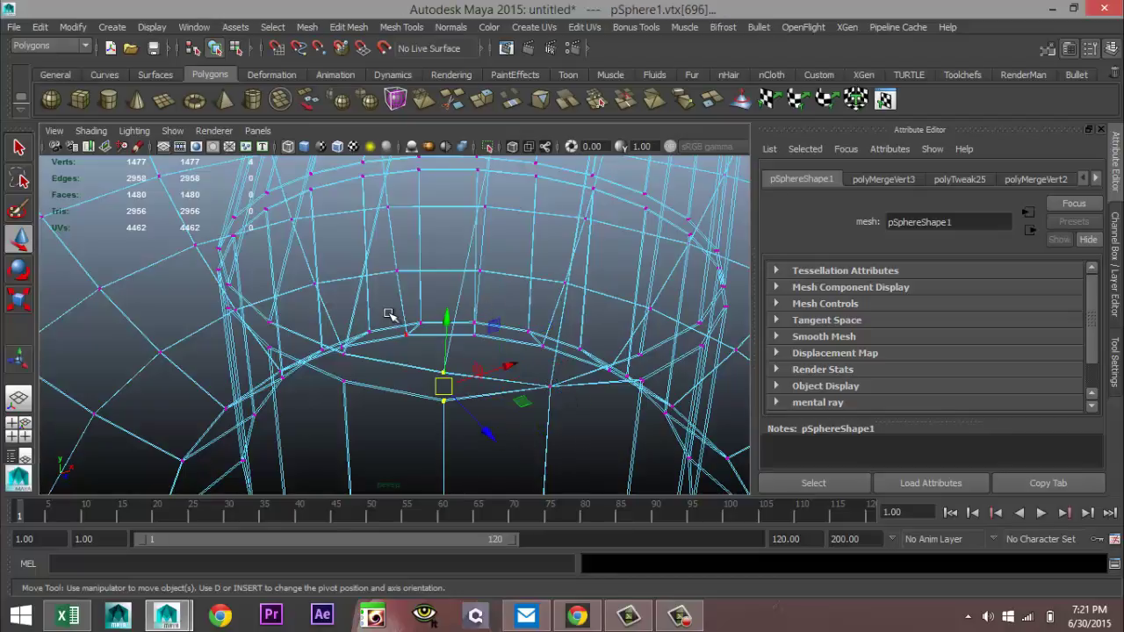
key("g")
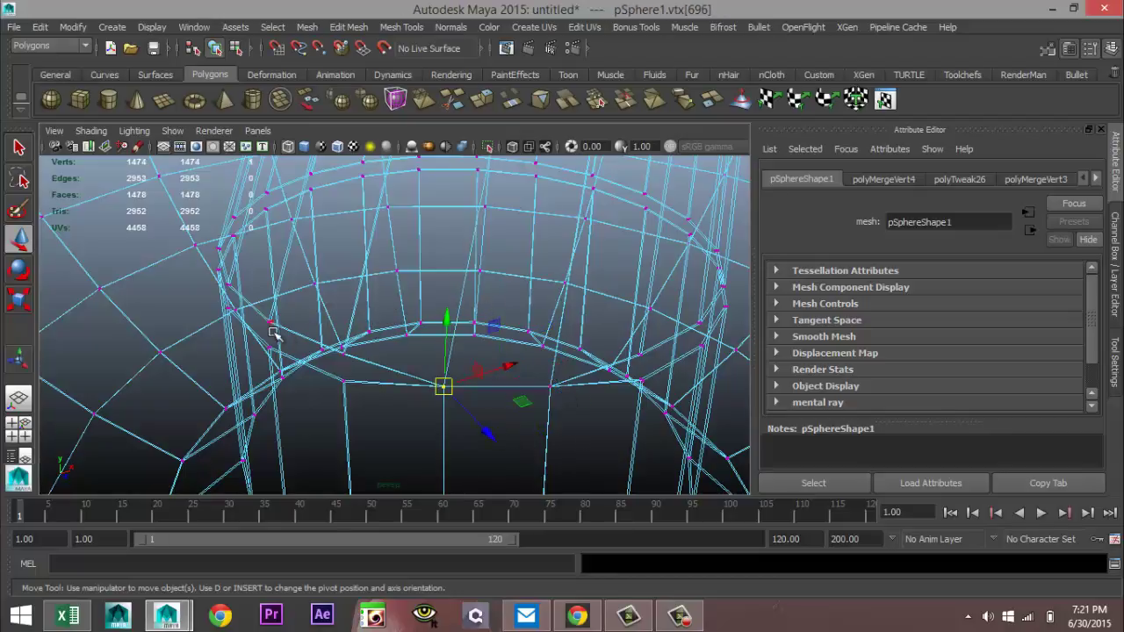
left_click_drag(276, 326, 312, 338, "alt")
key("Right")
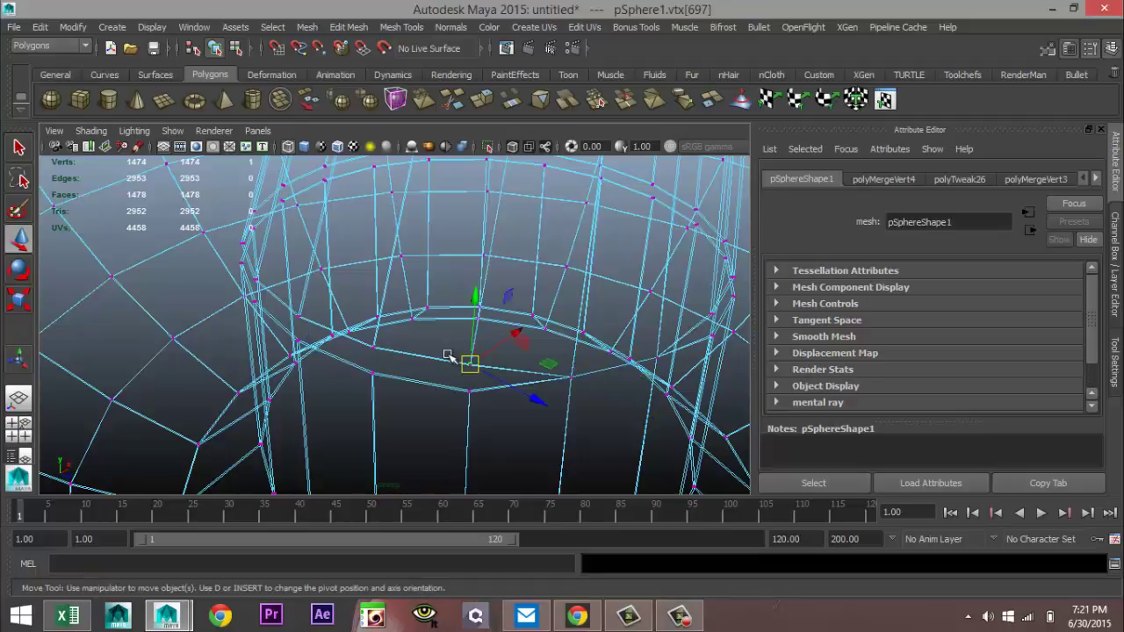
left_click(470, 393, "shift")
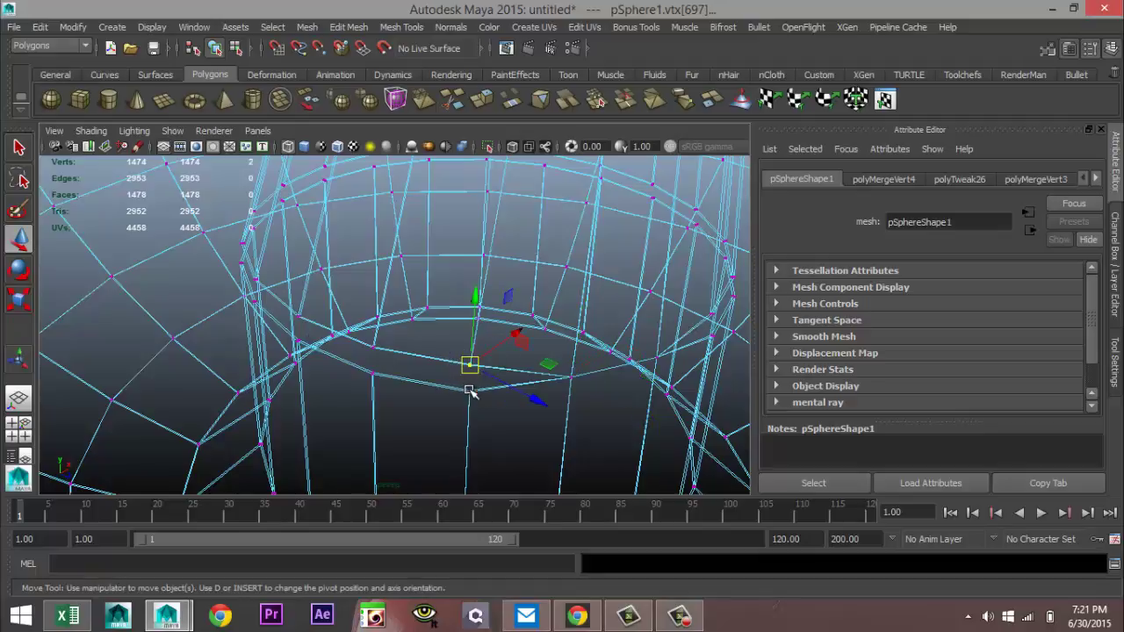
left_click_drag(470, 392, 490, 424, "shift")
key("g")
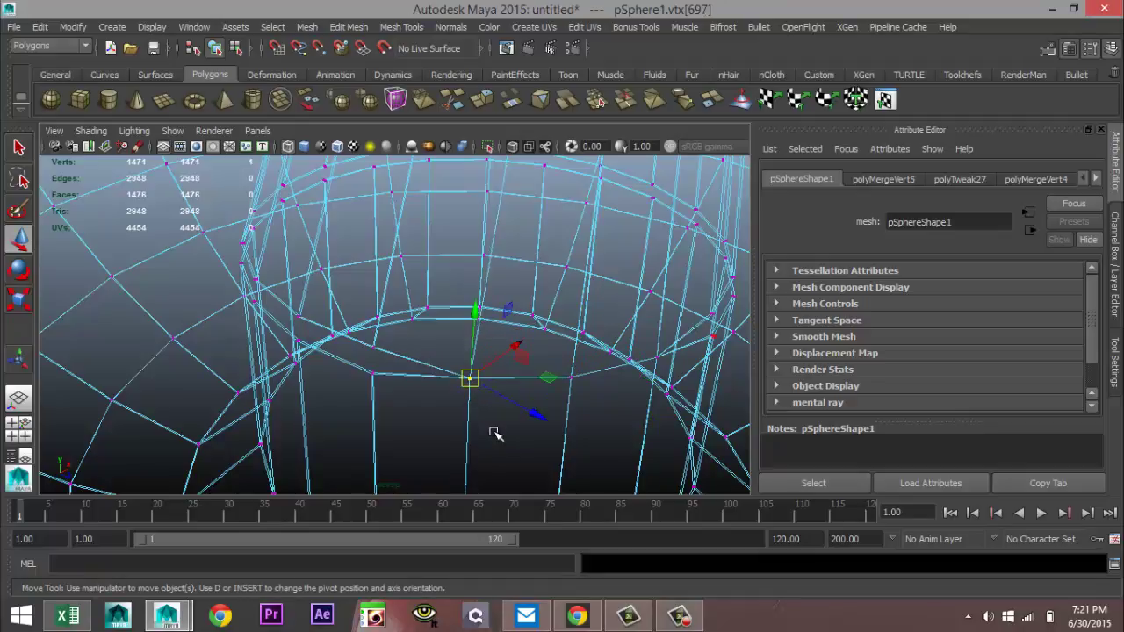
left_click_drag(465, 425, 501, 432, "alt")
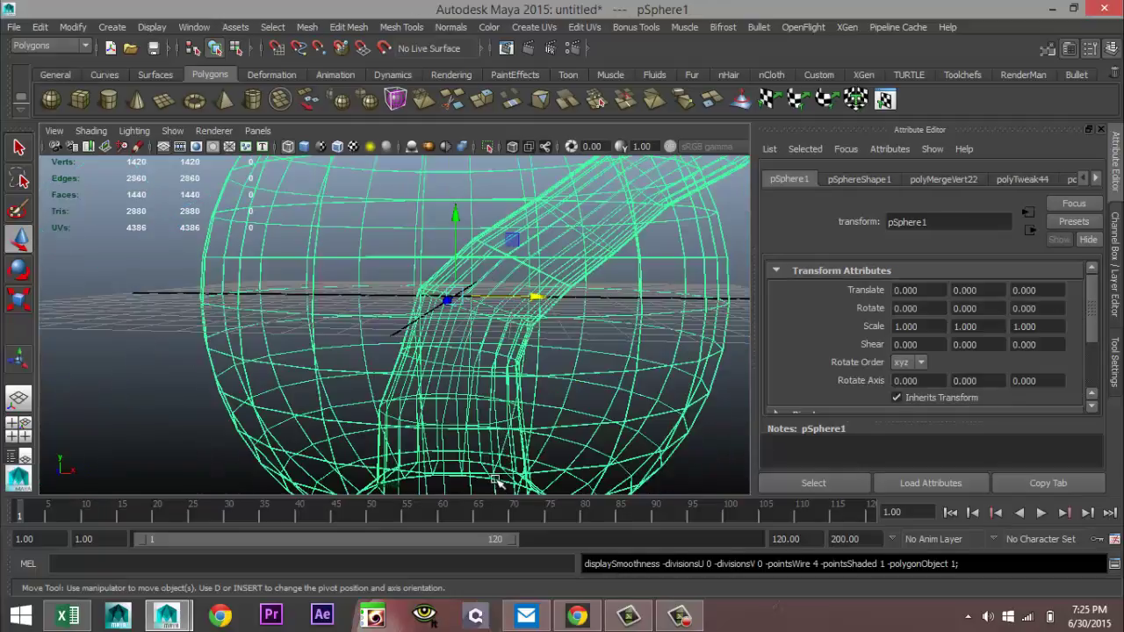
Zoom in on the Klein bottle and turn on smooth mesh preview with 3
scroll(486, 482, "down", 3)
left_click_drag(538, 376, 561, 435, "alt")
scroll(557, 441, "up", 3)
middle_click_drag(557, 434, 550, 421, "alt")
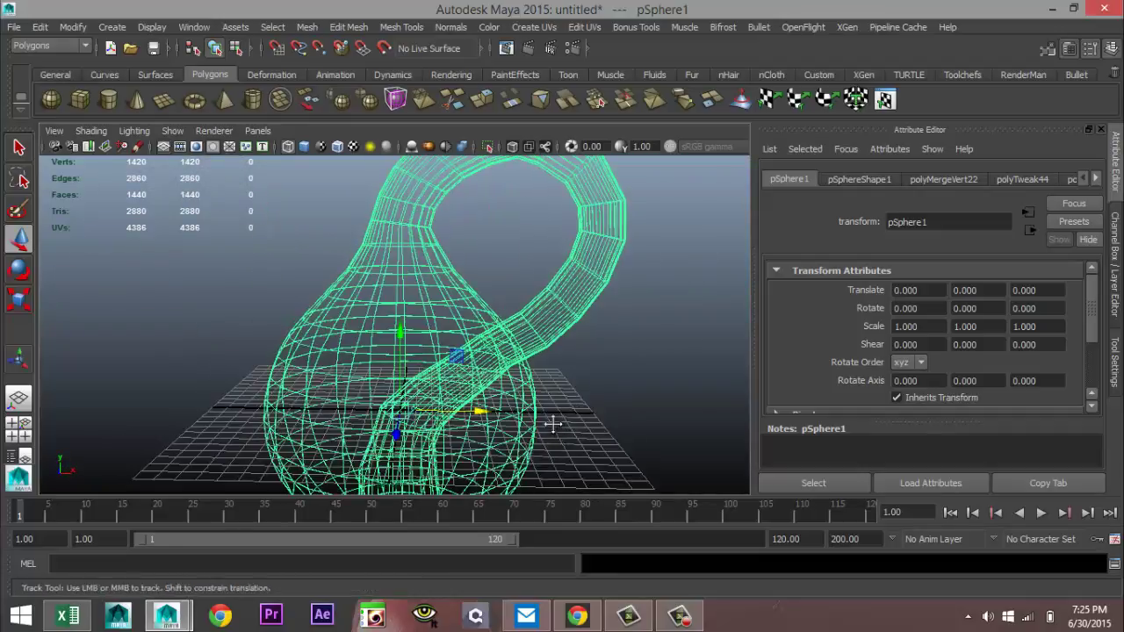
scroll(554, 386, "up", 1)
key("3")
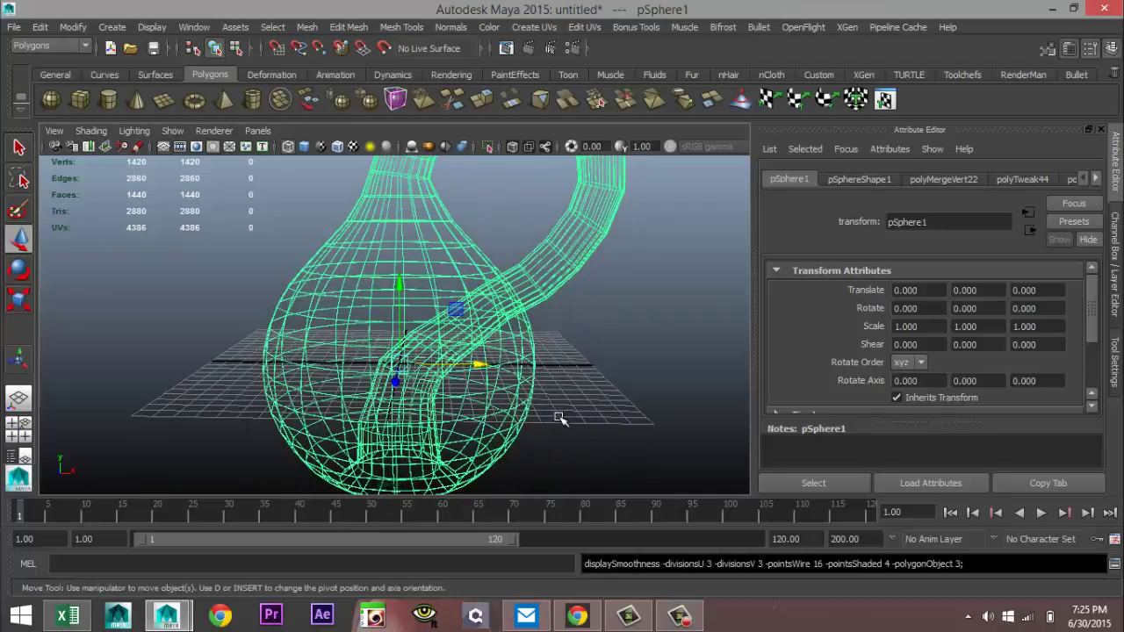
Tumble, zoom out and pan to frame the whole bottle on its grid
left_click_drag(573, 419, 635, 395, "alt")
left_click_drag(572, 424, 458, 321, "alt")
scroll(452, 330, "down", 5)
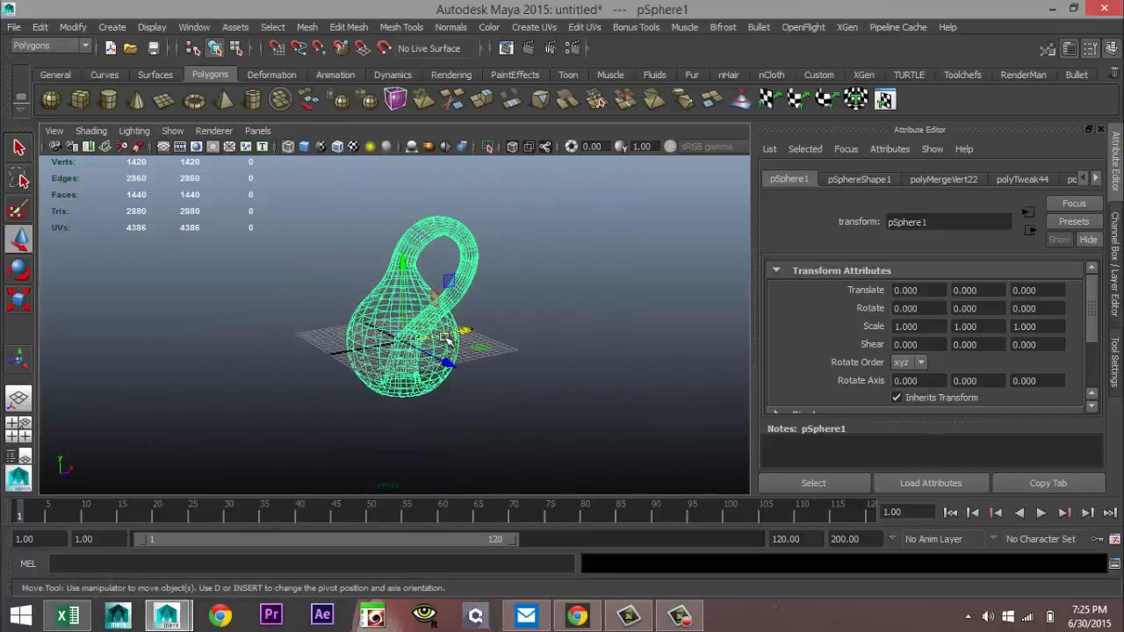
middle_click_drag(486, 401, 491, 406, "alt")
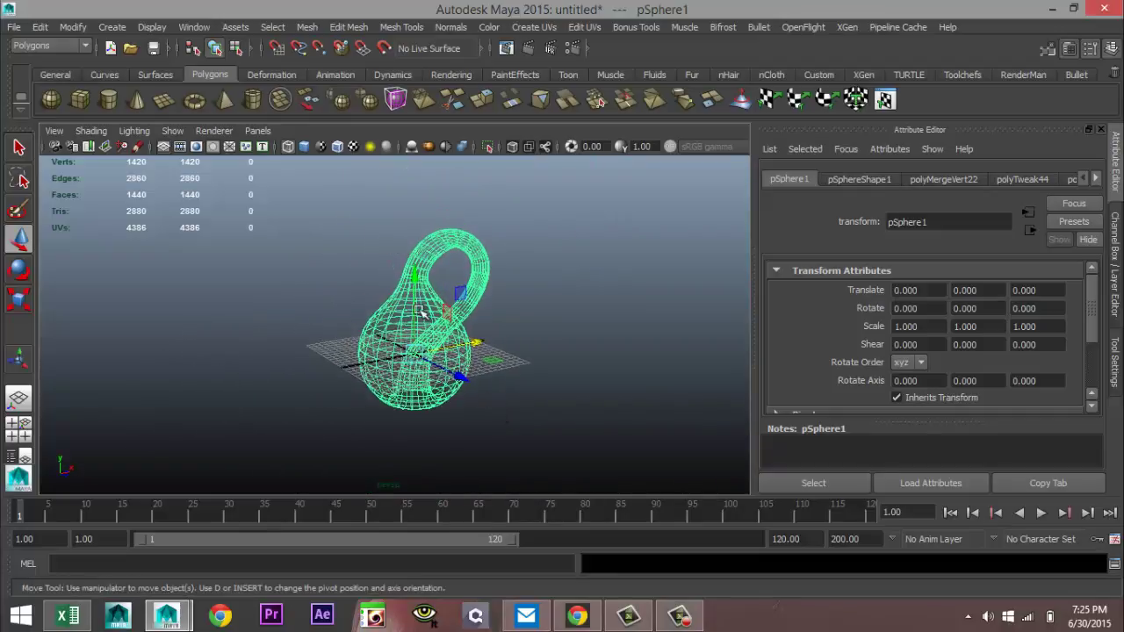
right_click_drag(401, 255, 475, 230)
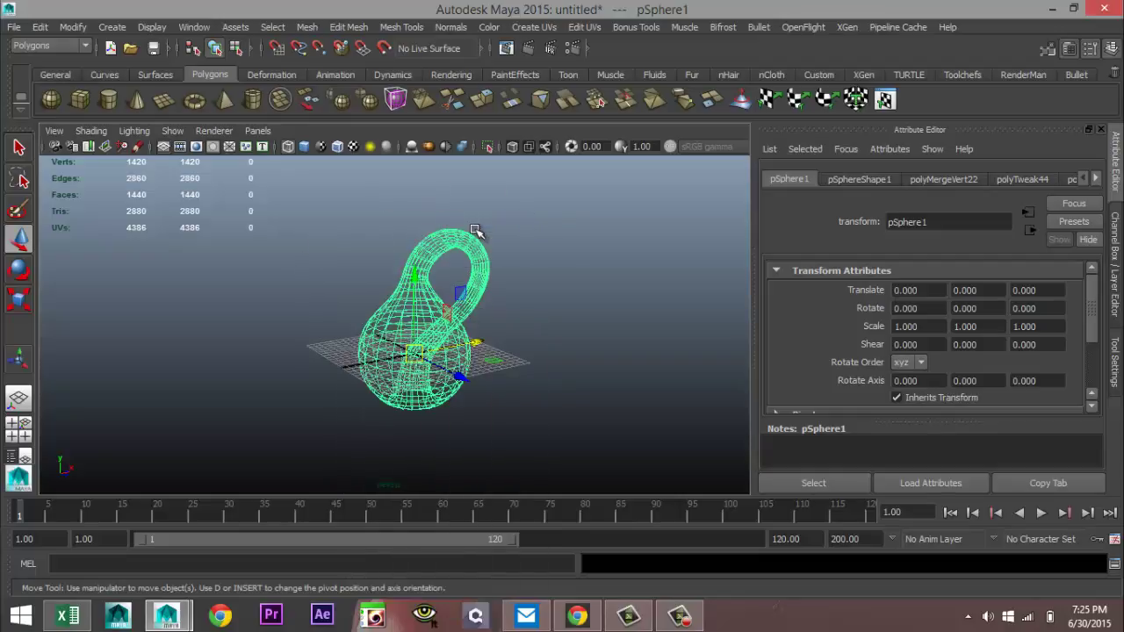
left_click(31, 432)
Raise the Klein bottle to Y 7.523 in front view, then maximize the perspective view
key("space")
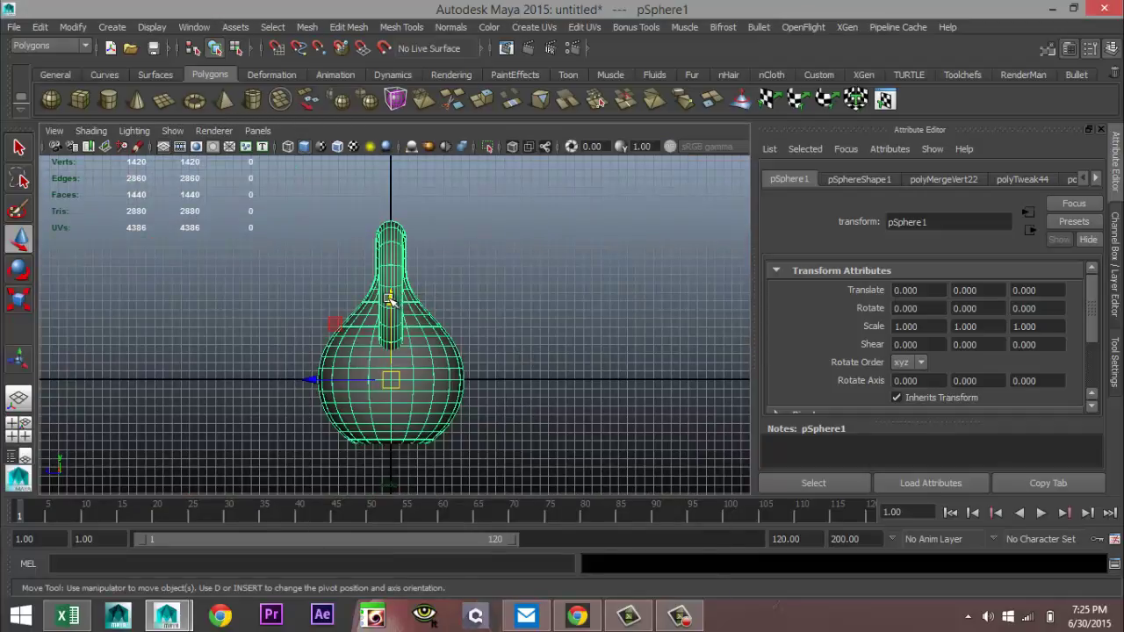
left_click_drag(391, 297, 390, 236)
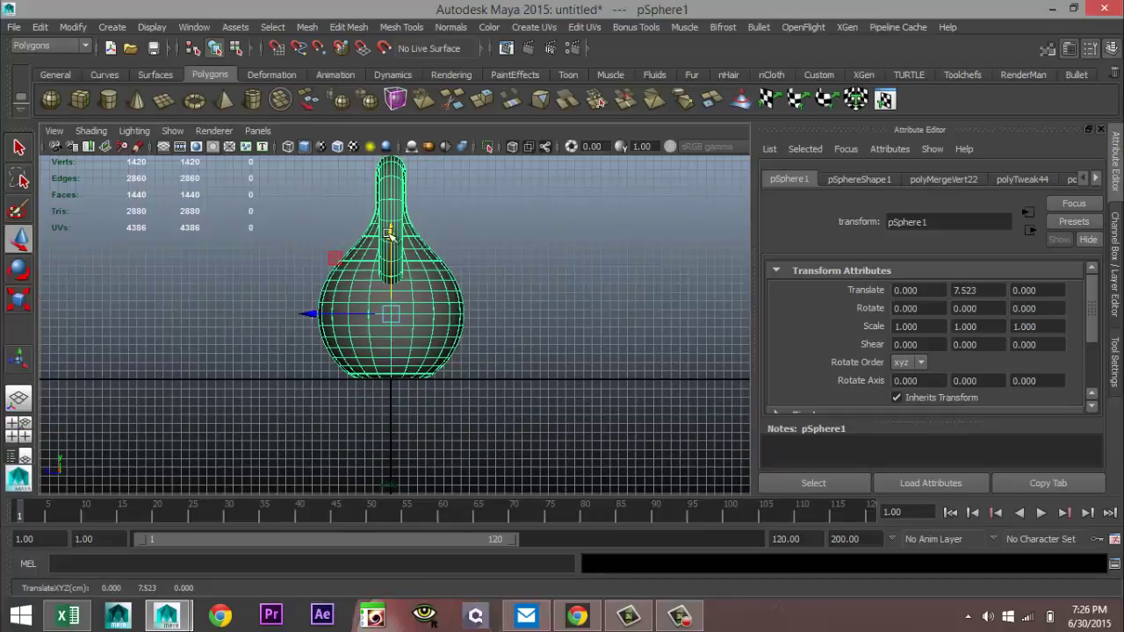
left_click(19, 430)
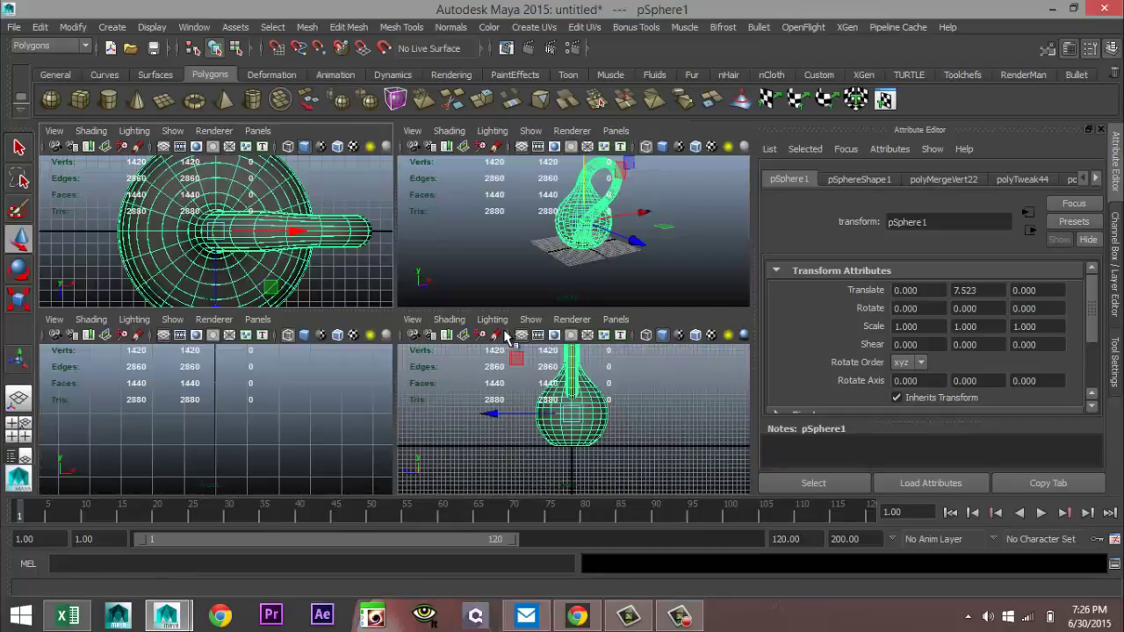
key("space")
scroll(525, 261, "down", 5)
left_click_drag(509, 314, 319, 357, "alt")
Draw polygon plane pPlane1 across the grid, switch to shaded mode, and scale it up
left_click(163, 99)
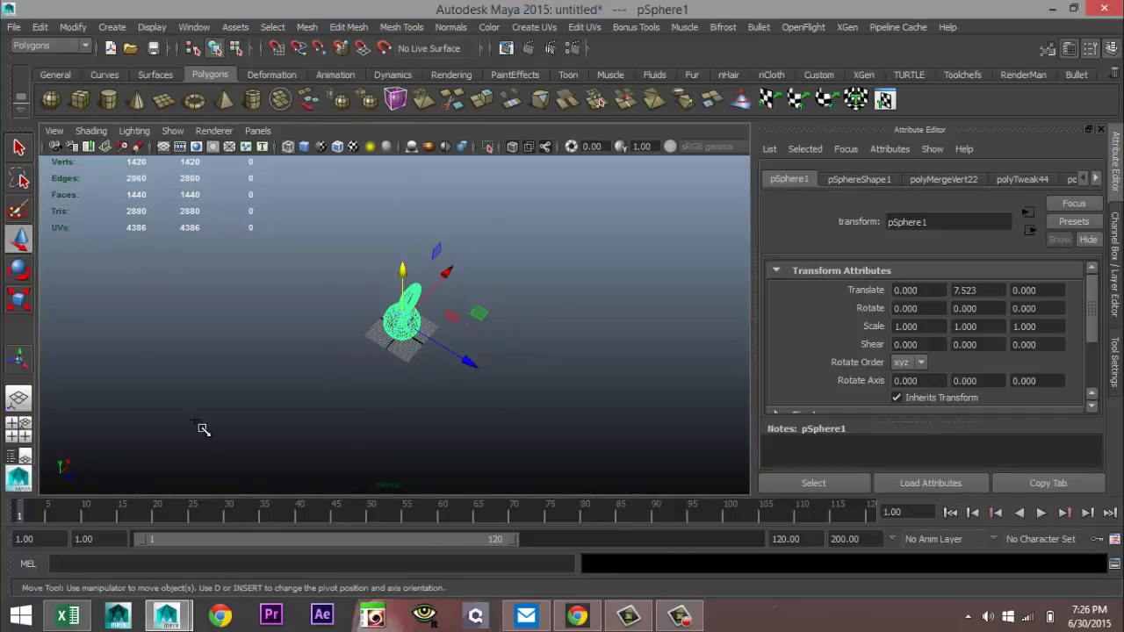
left_click_drag(115, 355, 655, 310)
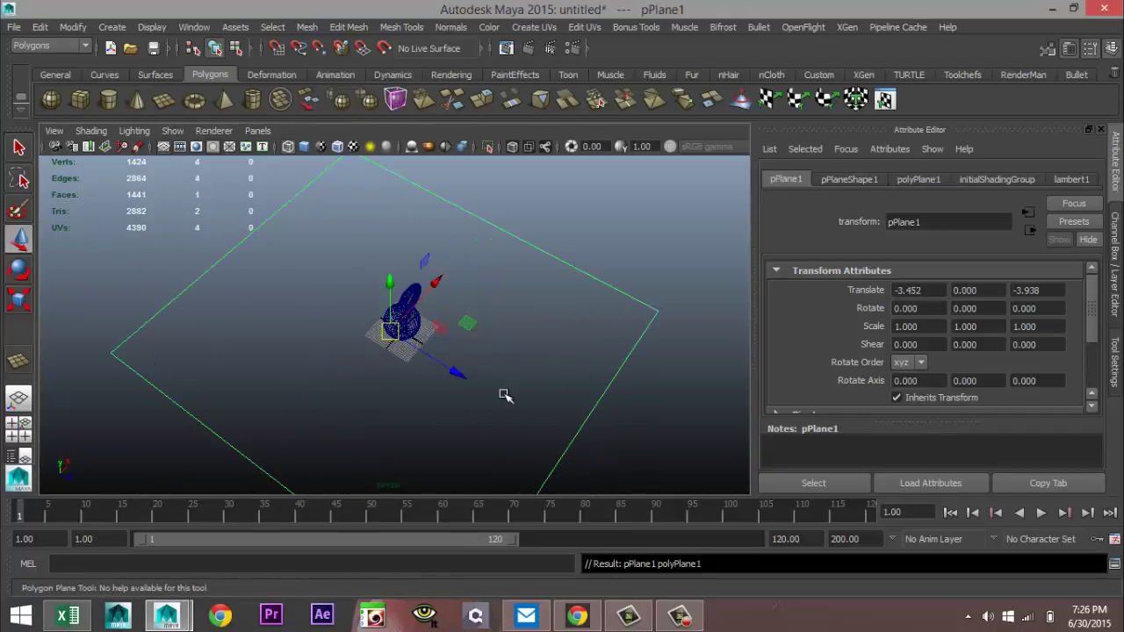
key("5")
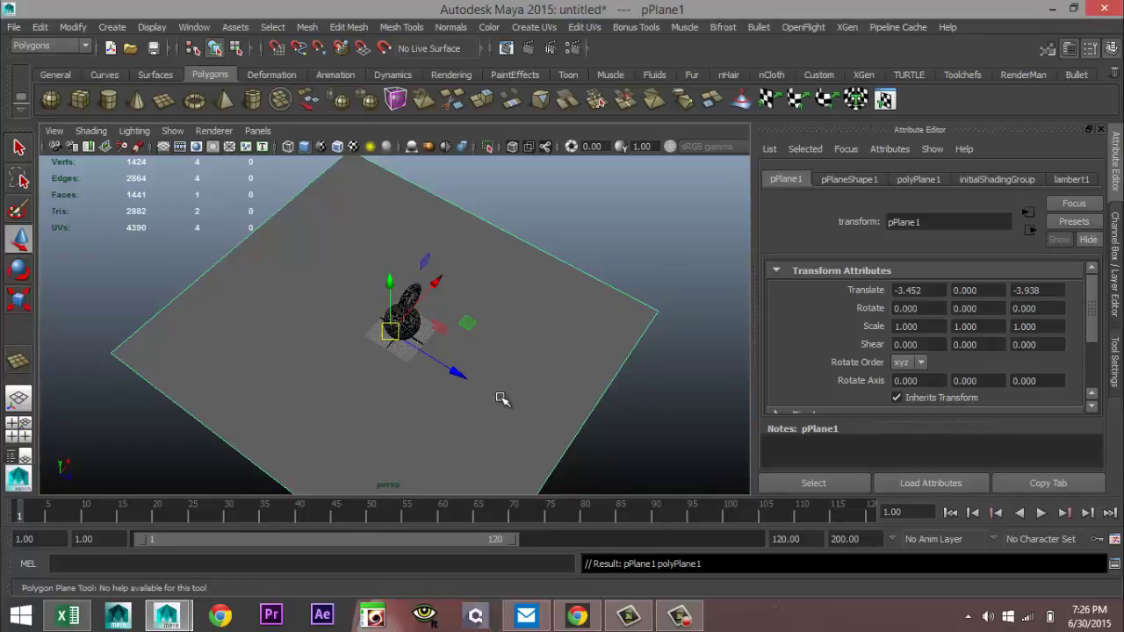
key("r")
left_click_drag(434, 286, 497, 220)
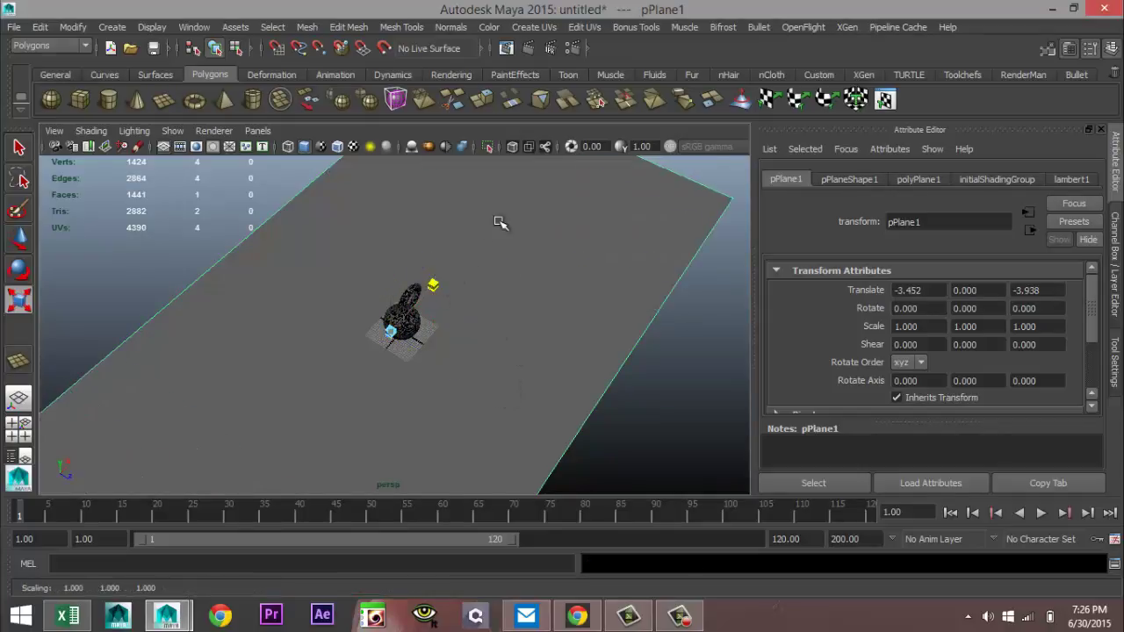
Enlarge the ground plane uniformly and select its face in Face mode
left_click_drag(452, 368, 659, 474)
scroll(513, 429, "up", 3)
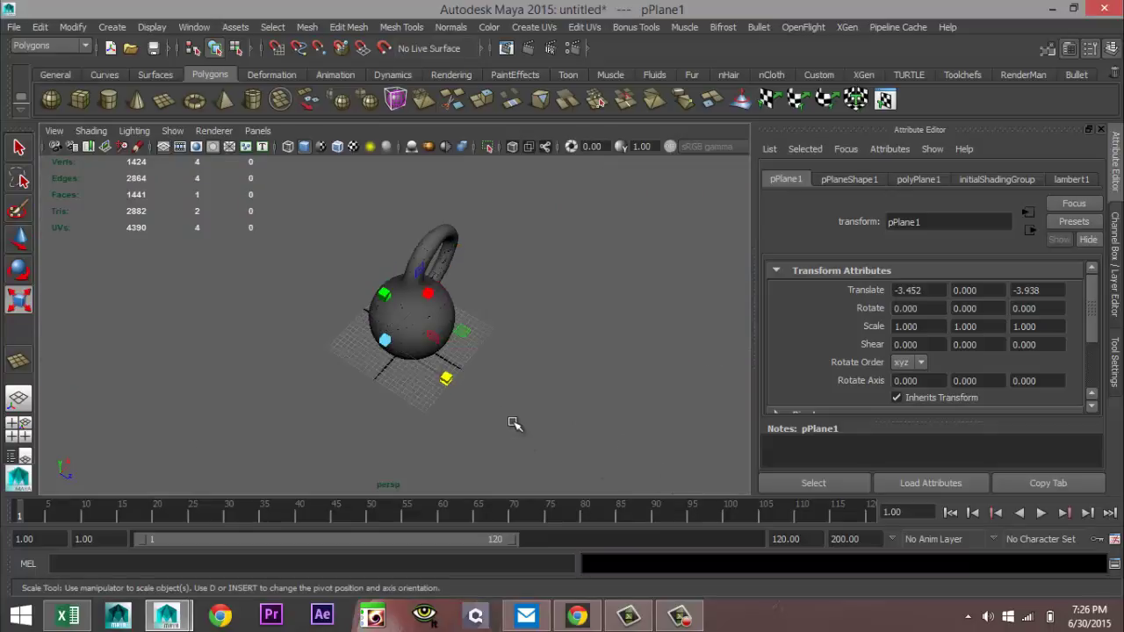
left_click_drag(539, 427, 502, 308, "alt")
right_click(506, 313)
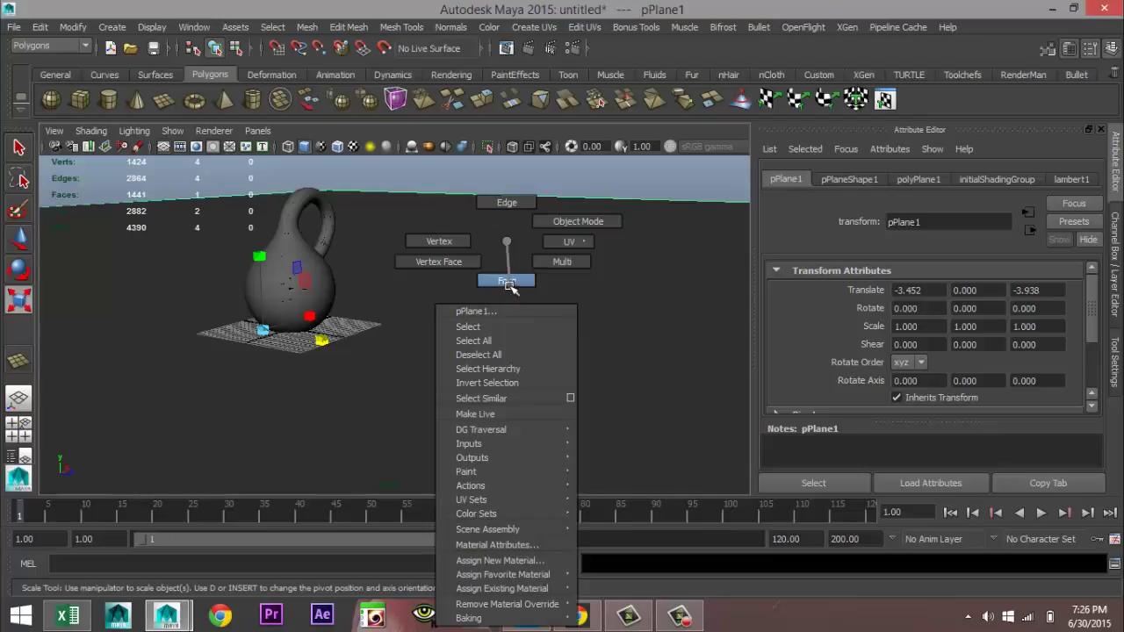
left_click(508, 280)
left_click(522, 298)
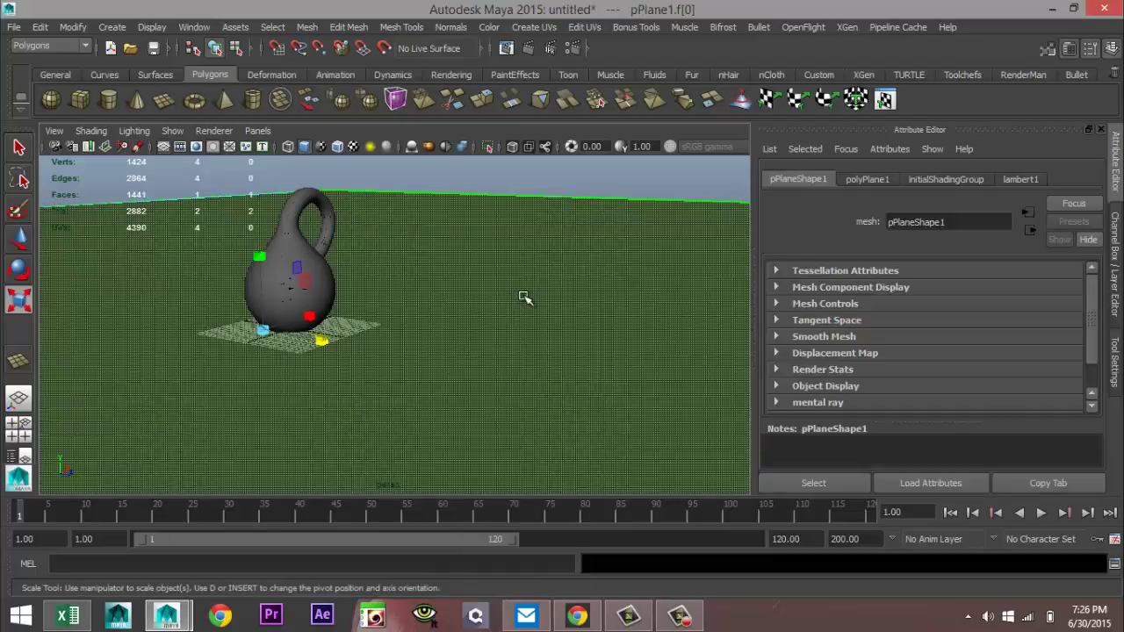
Assign a new Phong E material to the plane and set its colour to white
right_click_drag(521, 297, 519, 557)
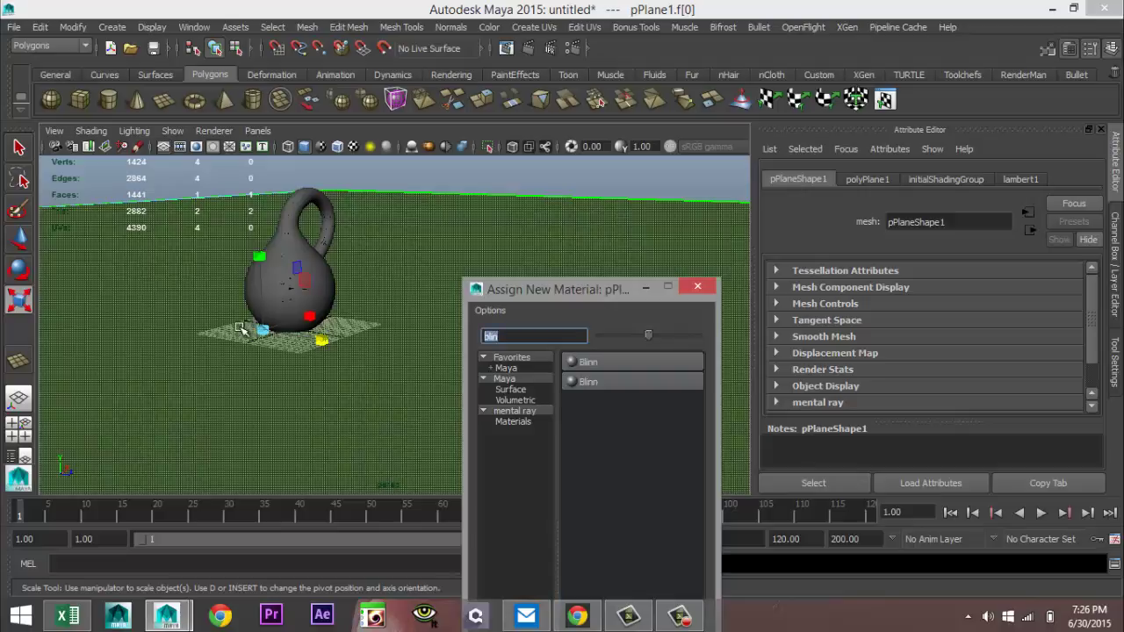
type("ph")
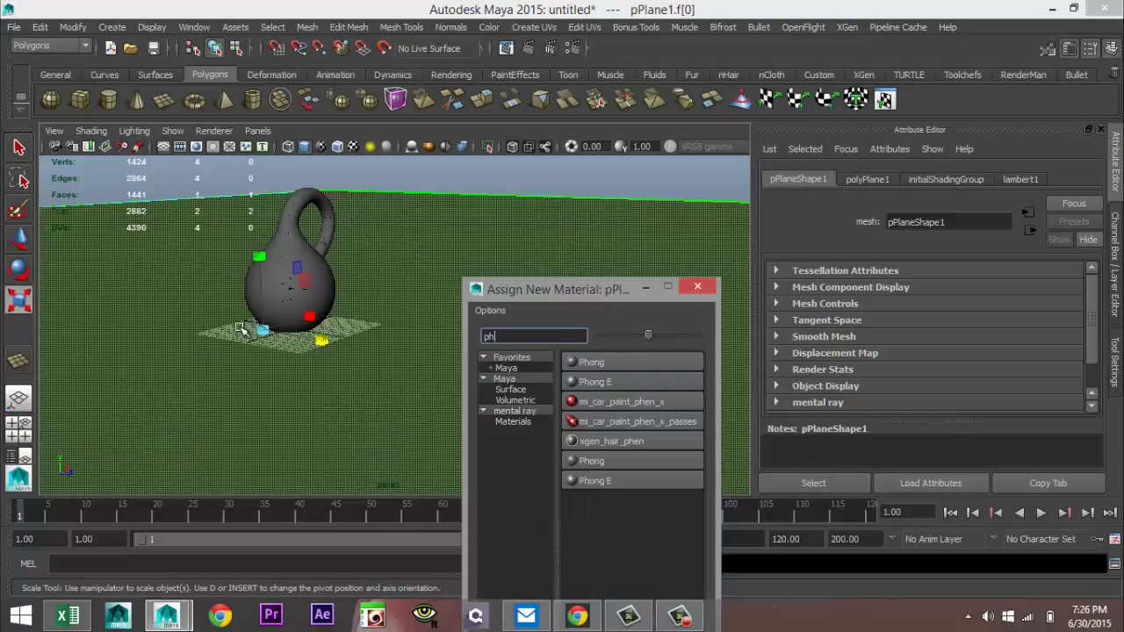
left_click(649, 381)
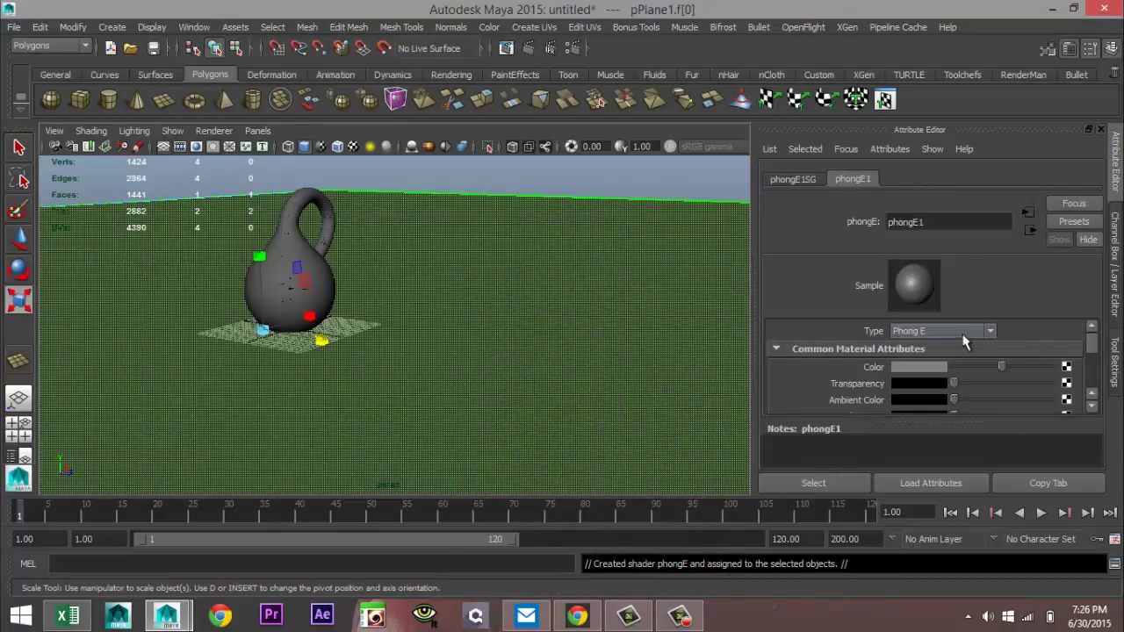
left_click_drag(1002, 366, 1073, 372)
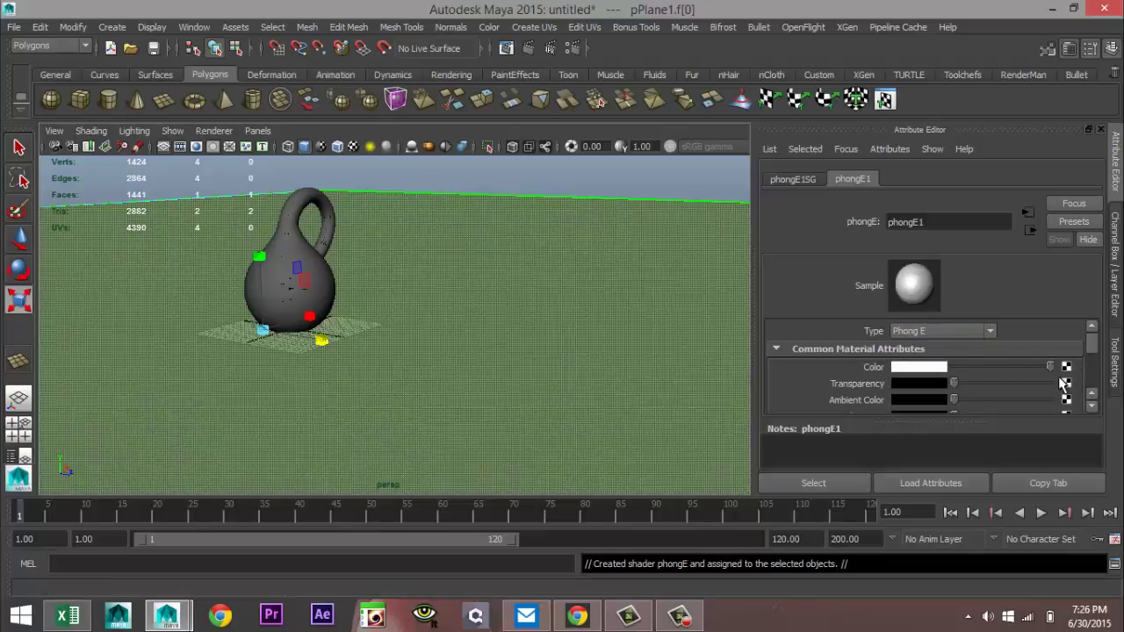
left_click_drag(384, 363, 457, 431, "alt")
scroll(464, 436, "up", 2)
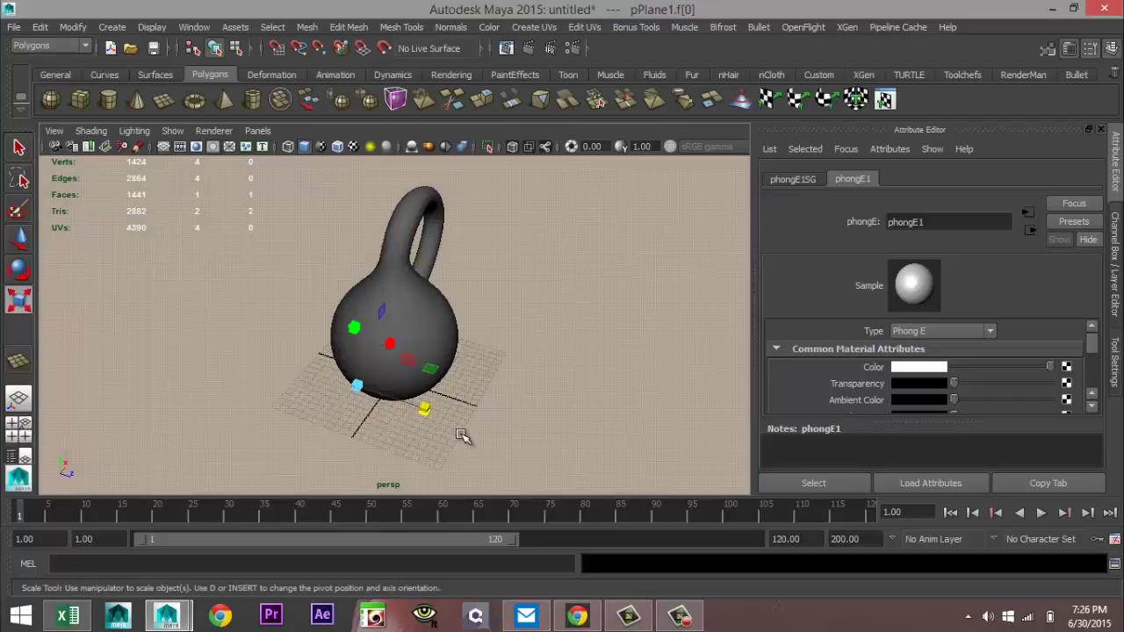
left_click(430, 313)
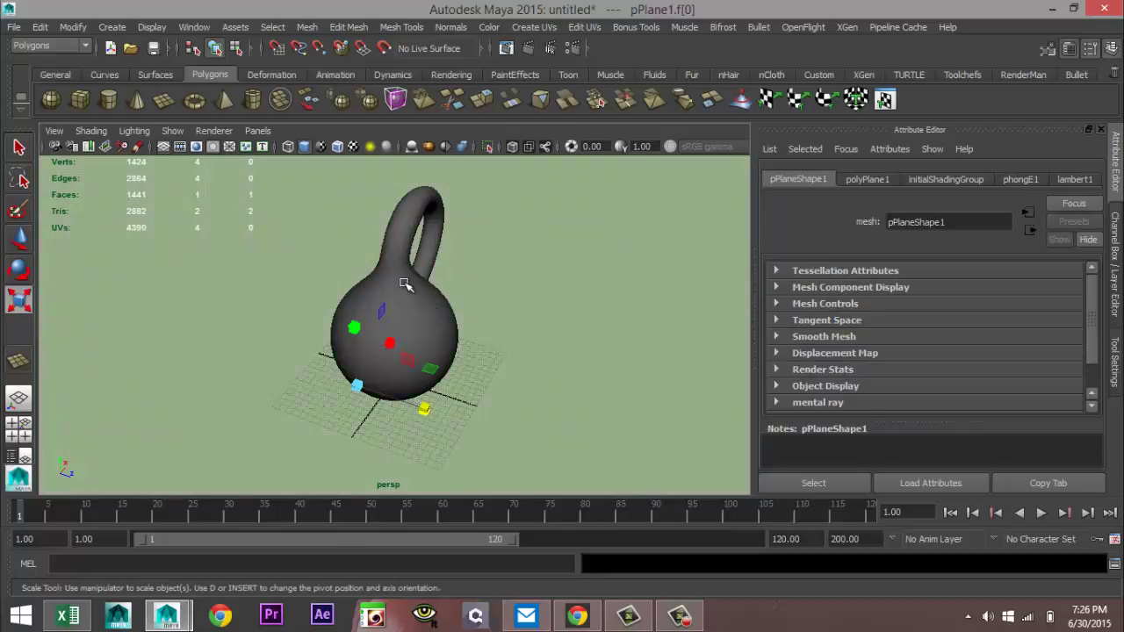
right_click_drag(417, 317, 392, 560)
Assign a new mia_material_x to the Klein bottle and replace its settings with the GlassThick preset
left_click(395, 241)
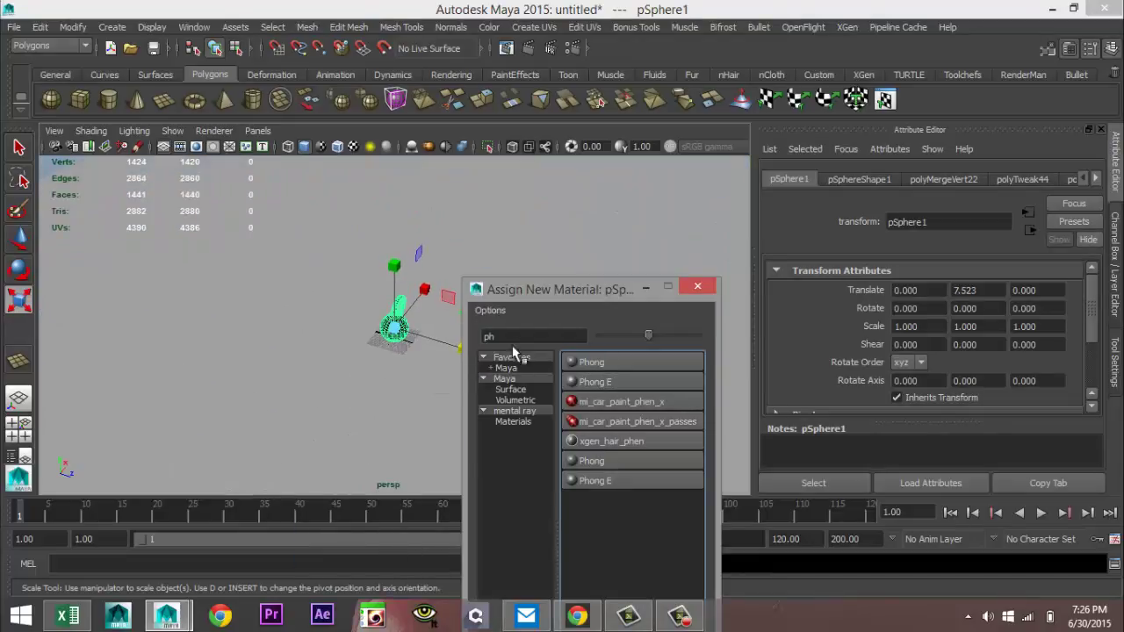
type("mia")
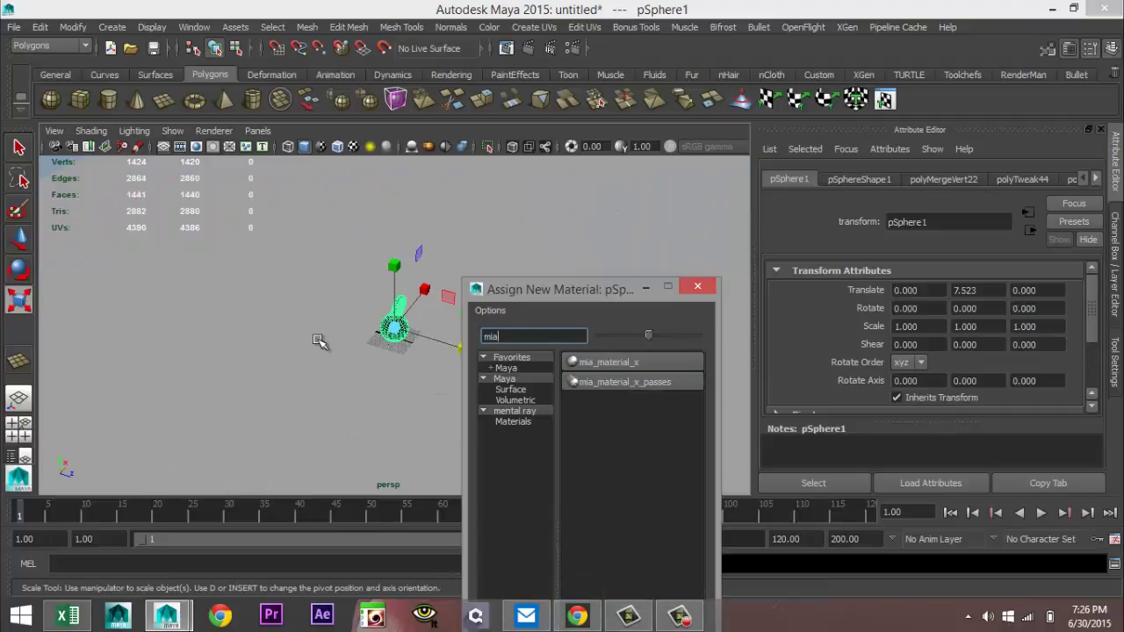
left_click(654, 362)
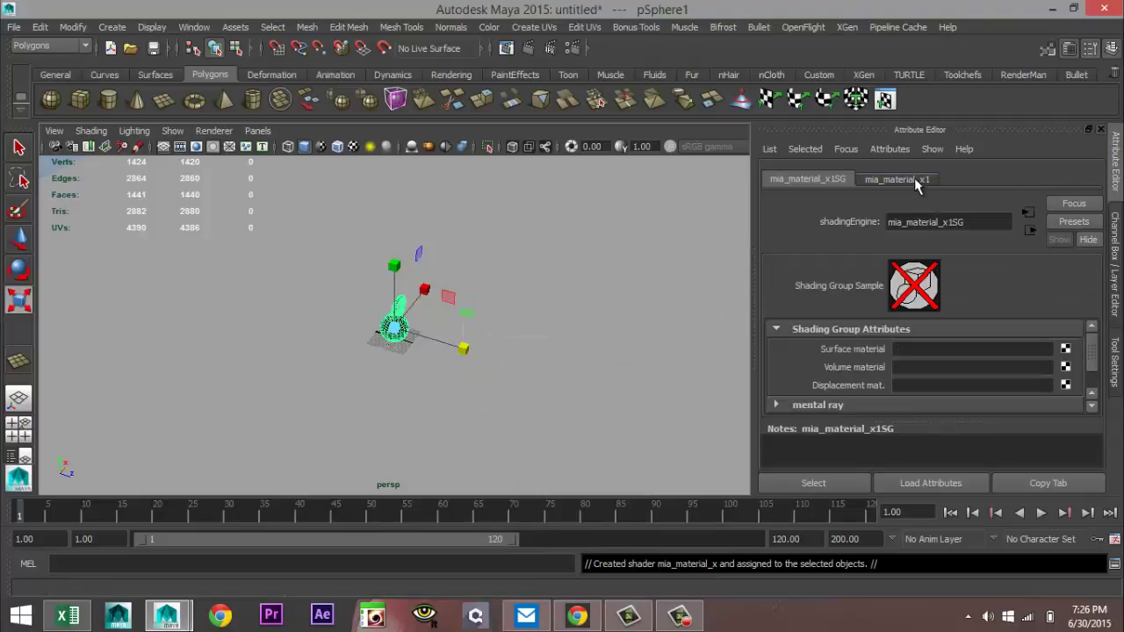
left_click(914, 180)
left_click(1075, 223)
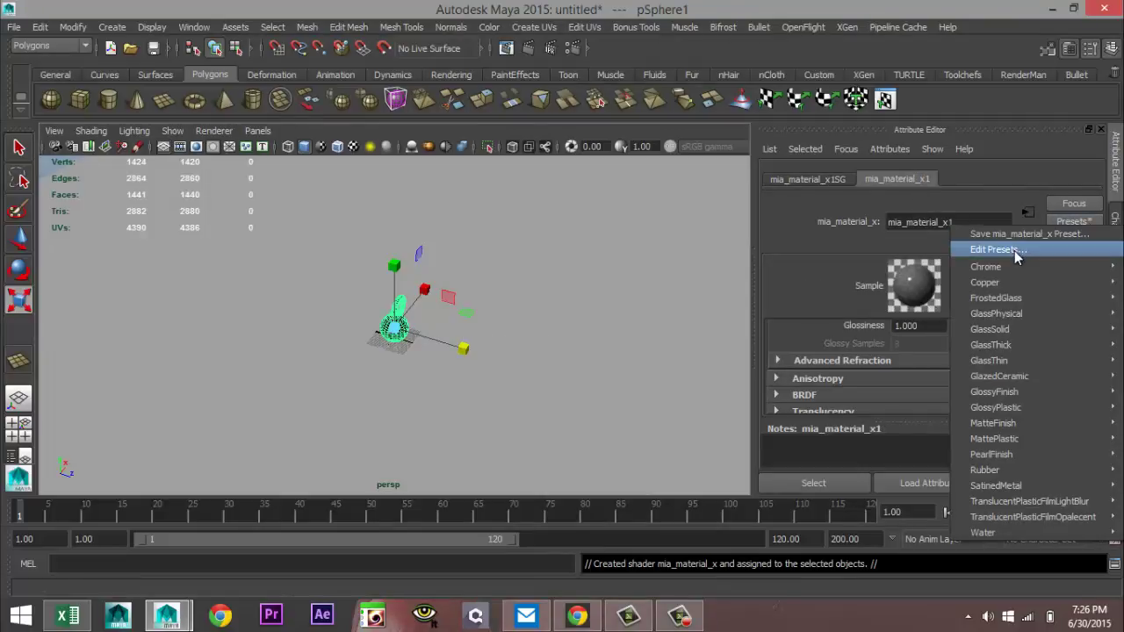
mouse_move(1018, 345)
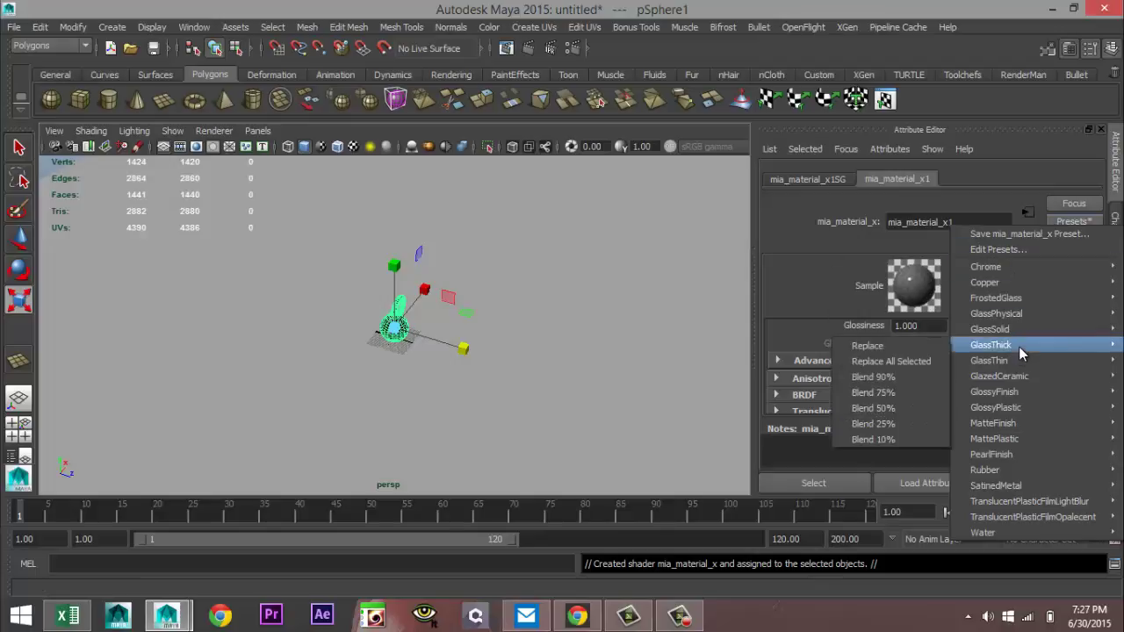
left_click(898, 348)
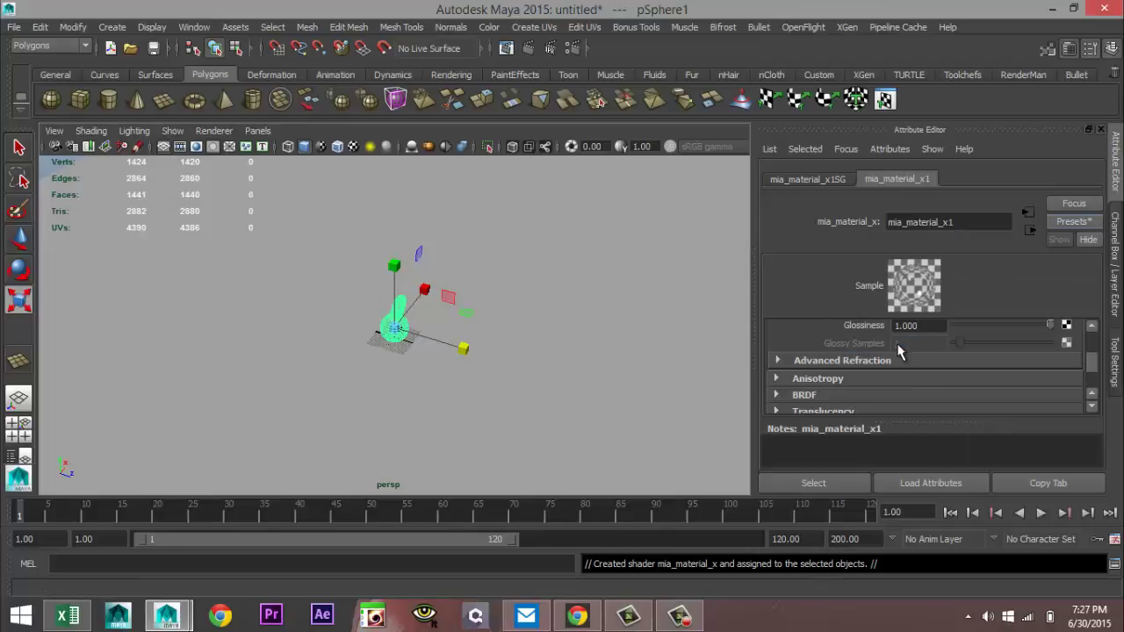
Set mia_material_x1's colour to pure red using the red Color History swatch
scroll(841, 342, "up", 5)
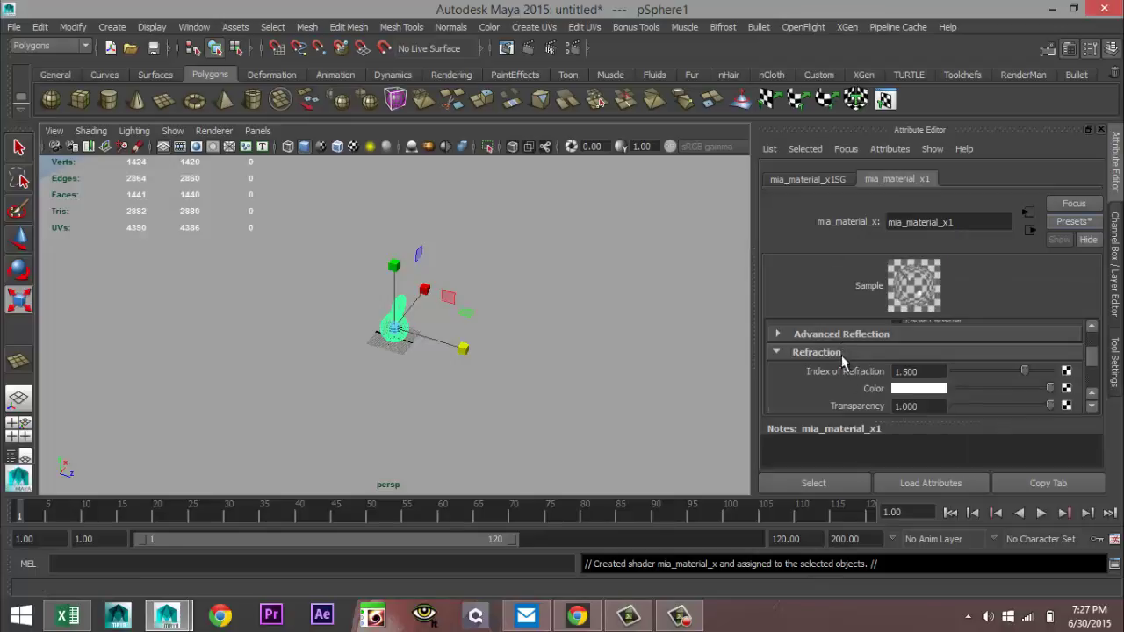
scroll(834, 399, "up", 2)
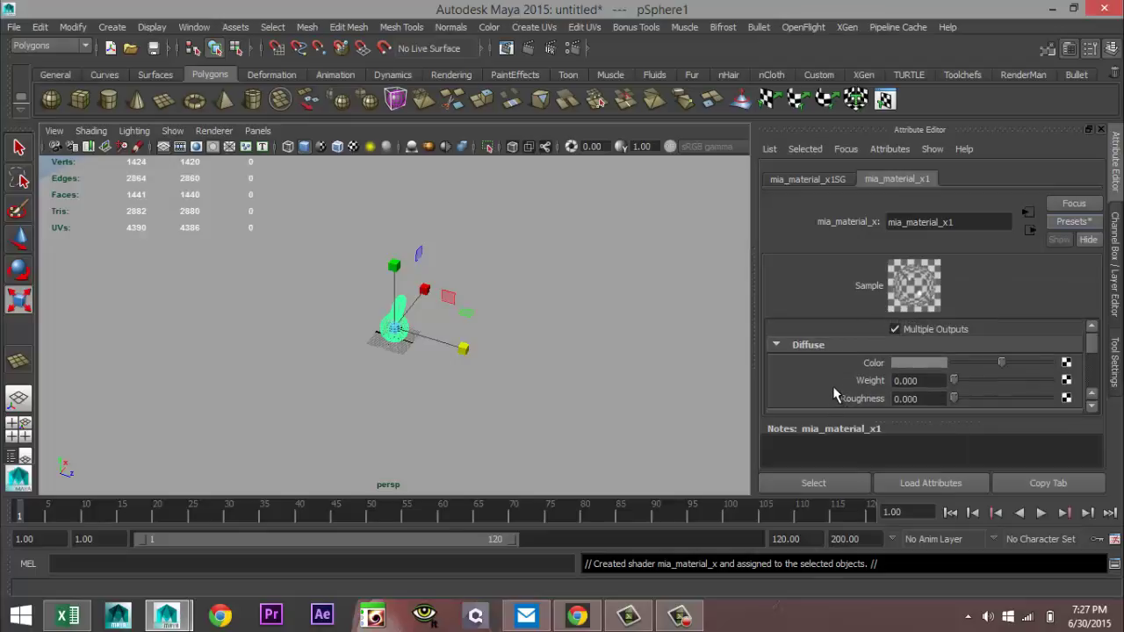
scroll(834, 393, "down", 2)
scroll(834, 392, "down", 3)
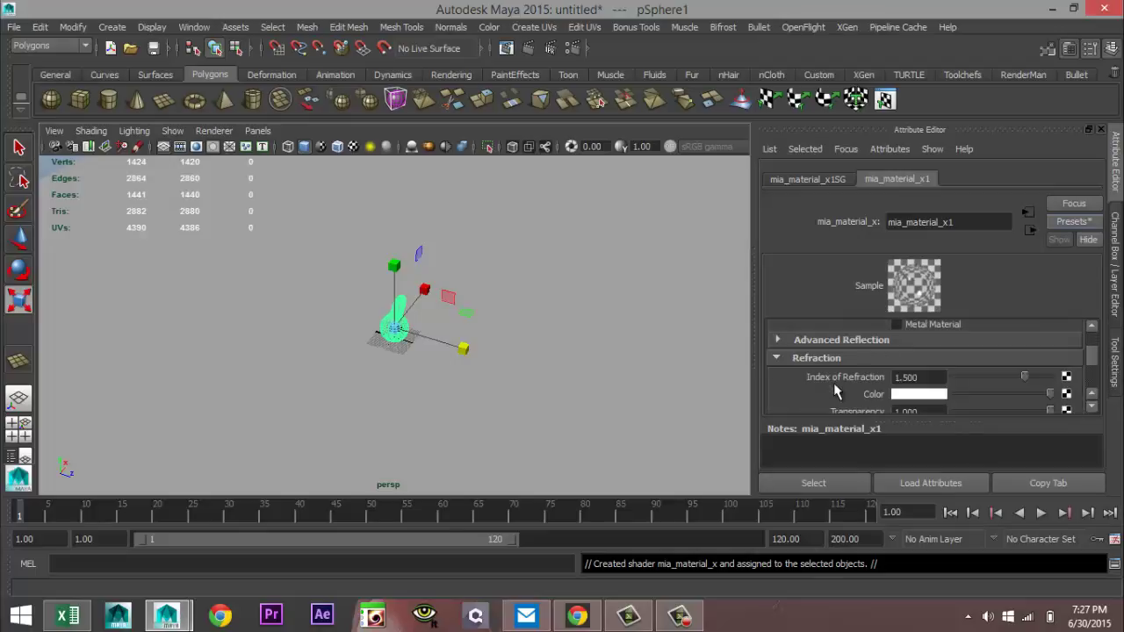
scroll(837, 393, "down", 1)
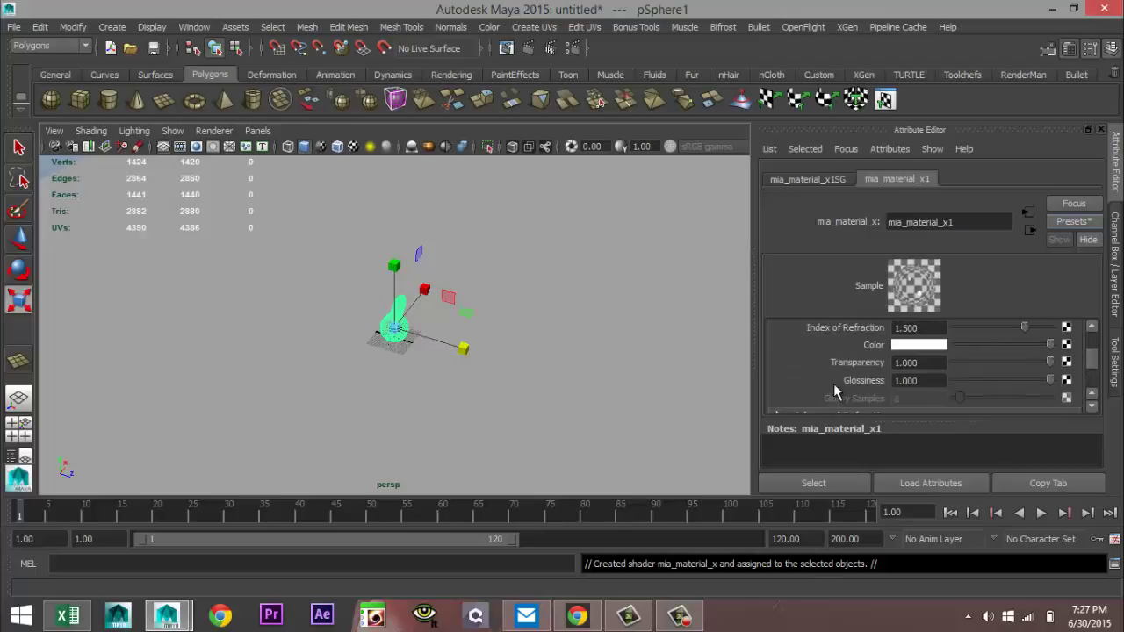
scroll(834, 393, "up", 4)
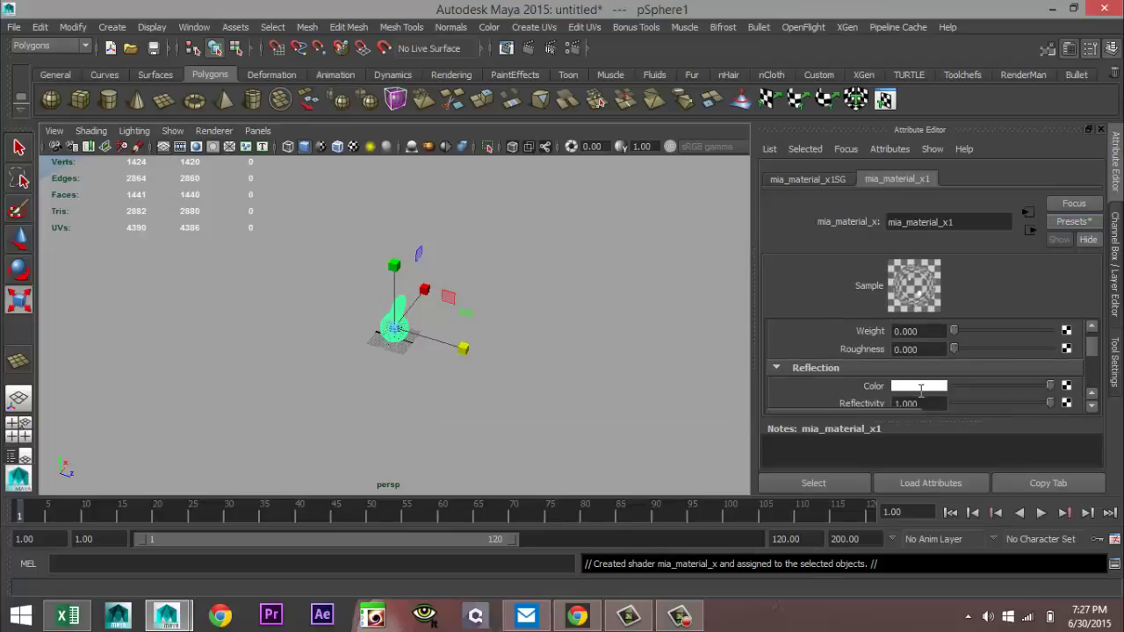
scroll(920, 395, "up", 1)
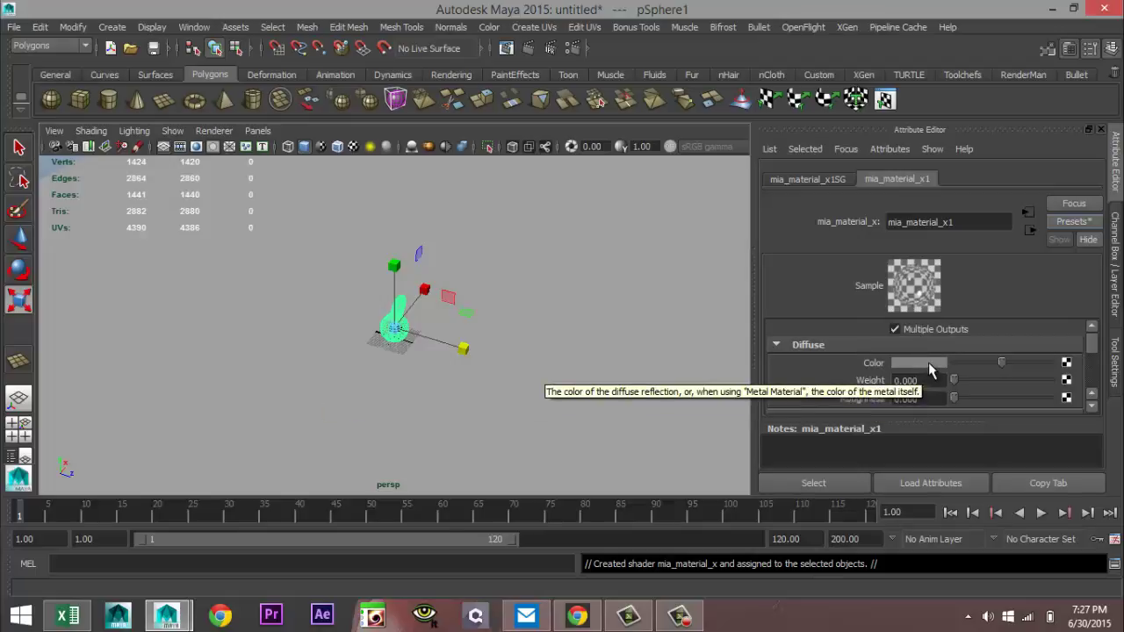
scroll(927, 362, "down", 1)
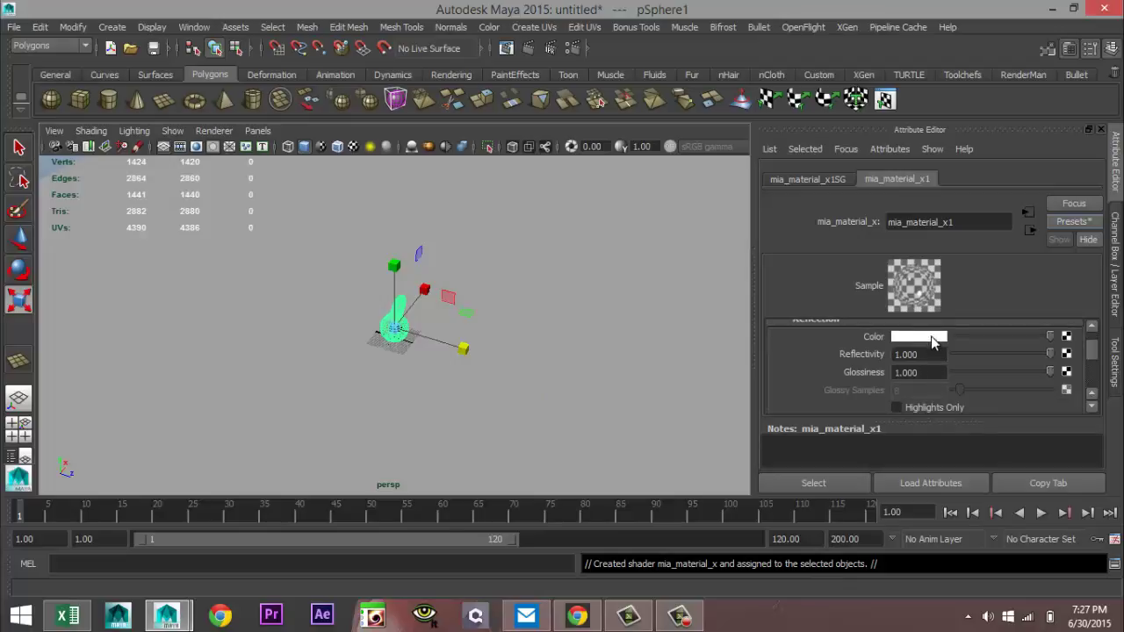
left_click(931, 336)
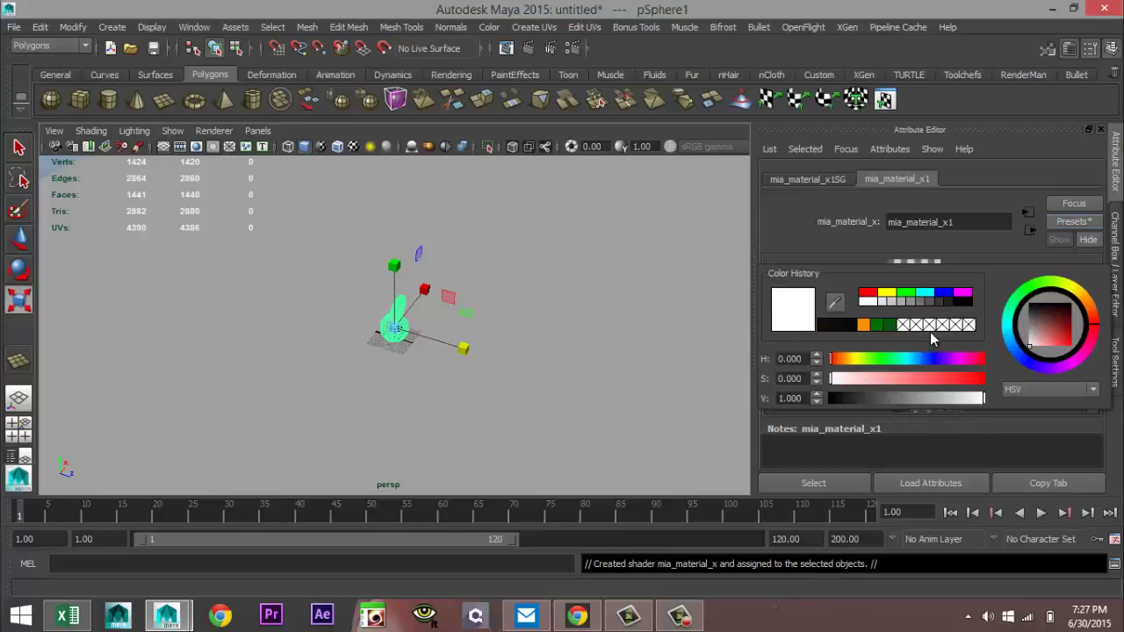
left_click(867, 294)
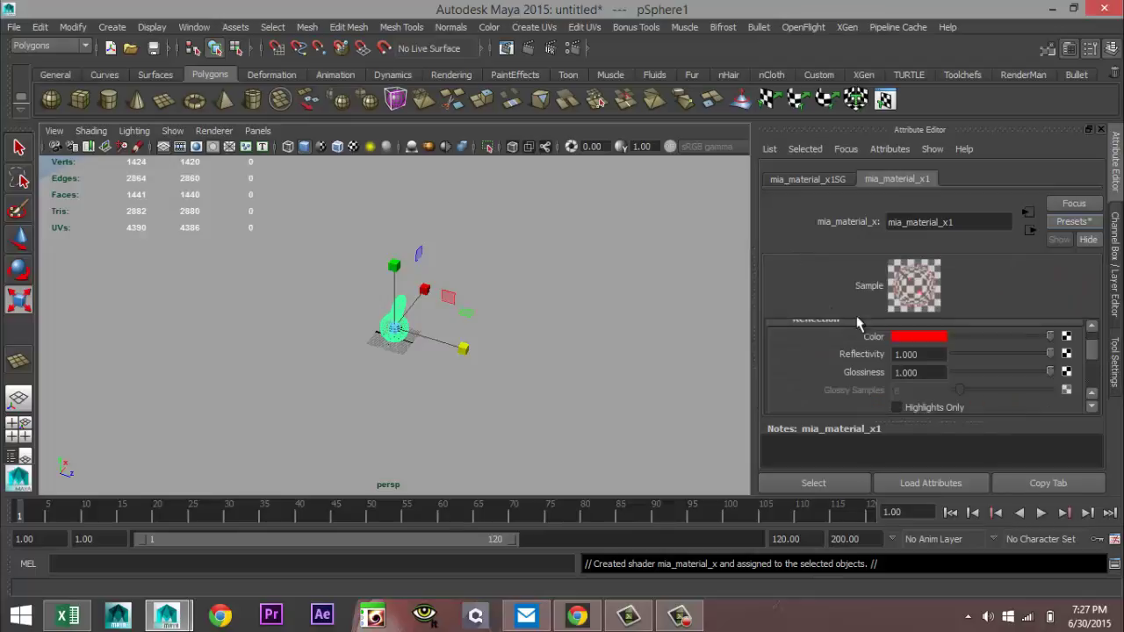
Turn on the persp camera's 960 x 540 resolution gate and frame the whole vase inside it
scroll(494, 371, "up", 5)
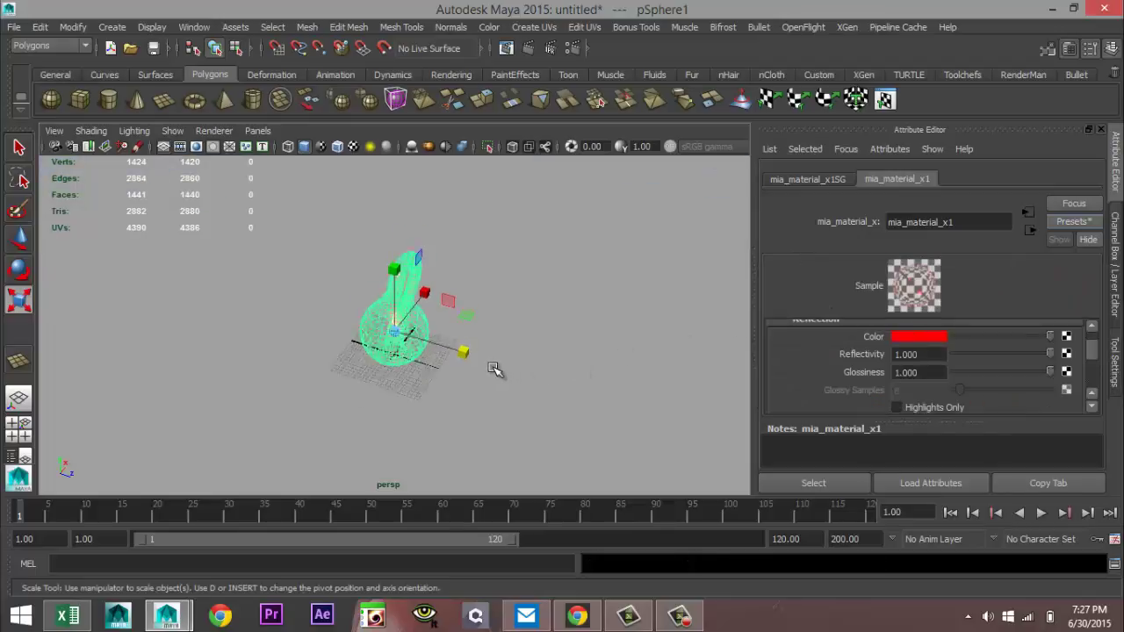
scroll(494, 371, "up", 4)
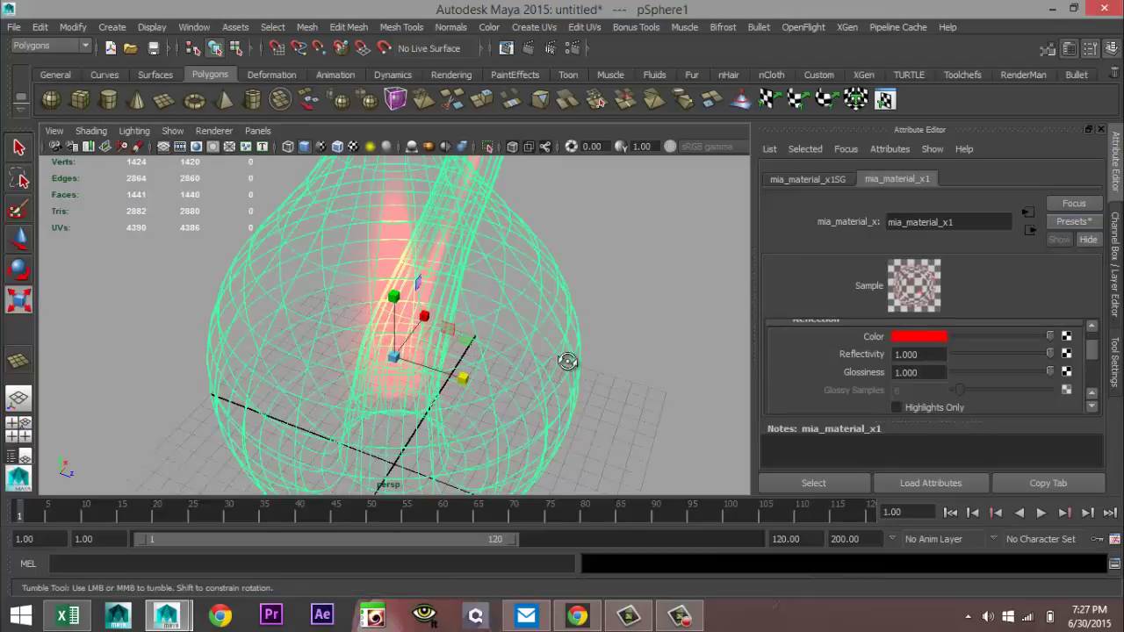
left_click_drag(568, 359, 572, 406, "alt")
scroll(563, 380, "down", 5)
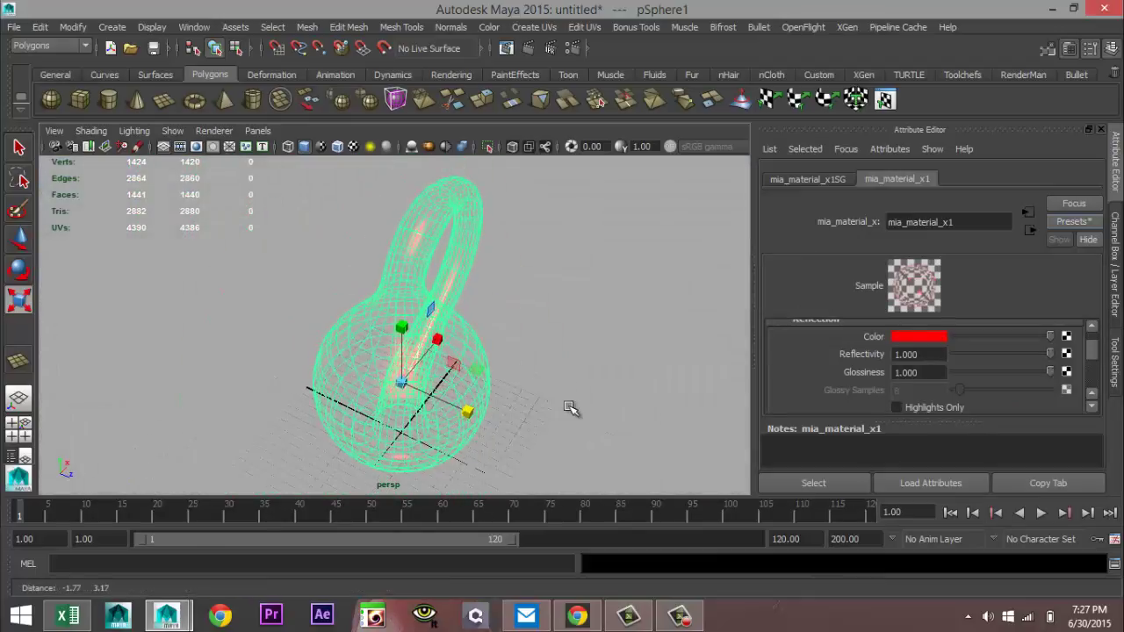
left_click(200, 151)
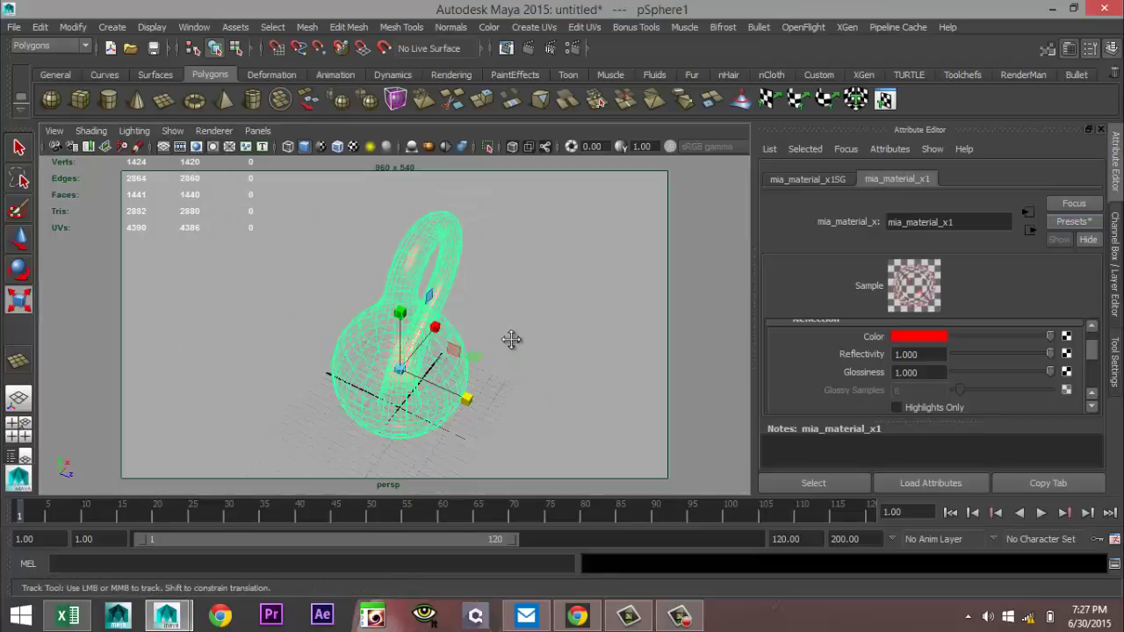
middle_click_drag(511, 339, 515, 339, "alt")
left_click_drag(511, 366, 499, 357, "alt")
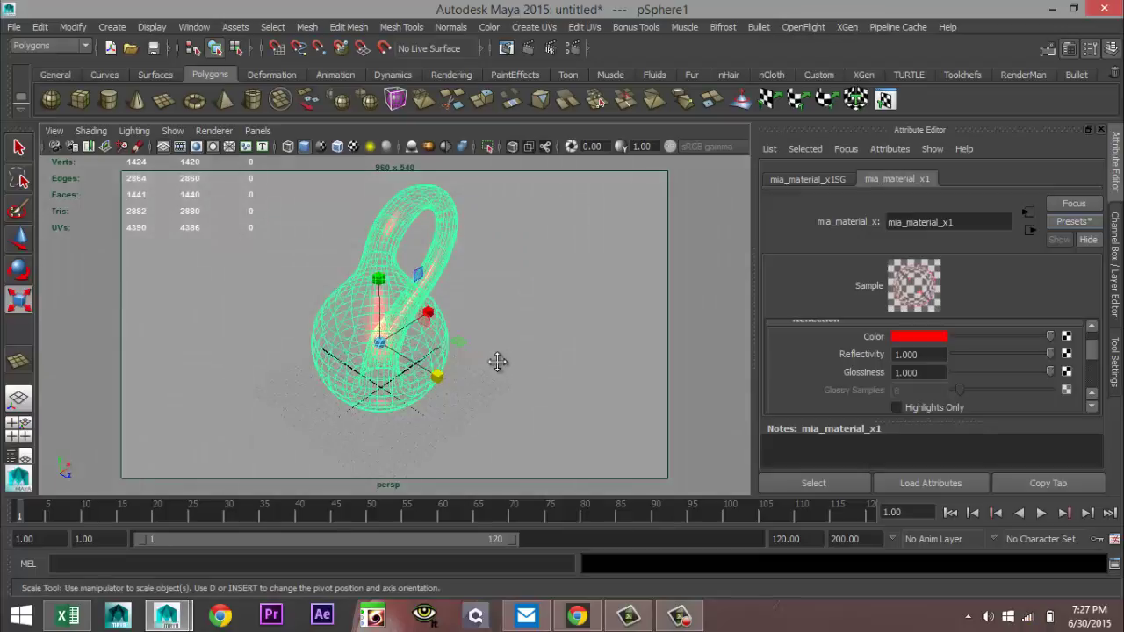
middle_click_drag(499, 363, 507, 379, "alt")
scroll(500, 371, "up", 3)
scroll(503, 373, "down", 3)
mouse_move(514, 390)
left_mouse_down("alt")
mouse_move(497, 394)
mouse_move(509, 391)
left_mouse_up("alt")
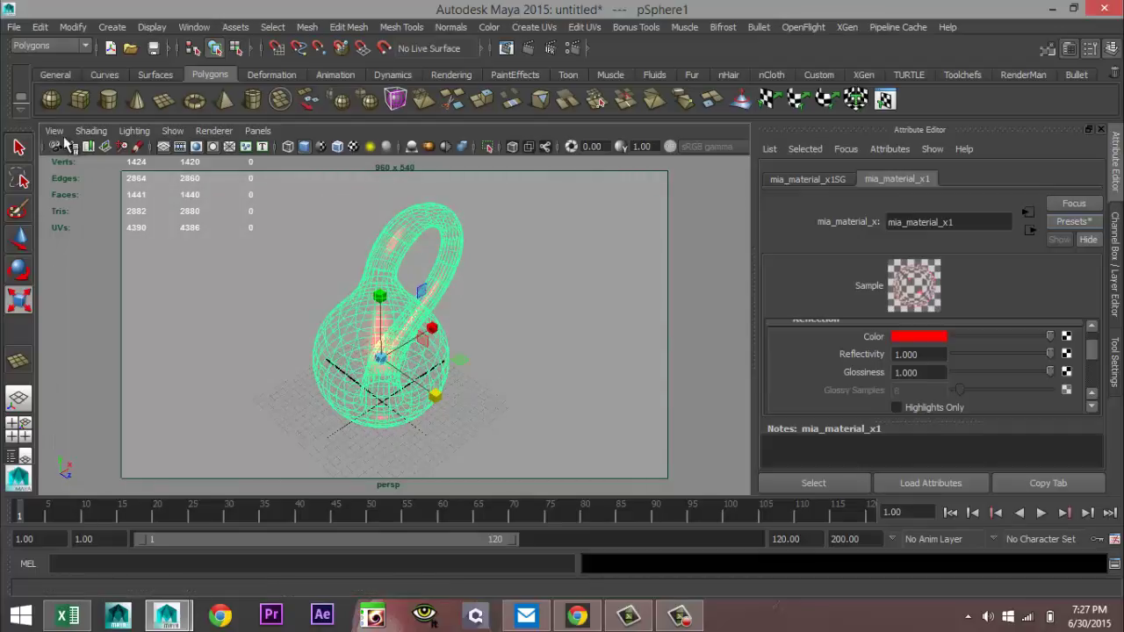
left_click(55, 130)
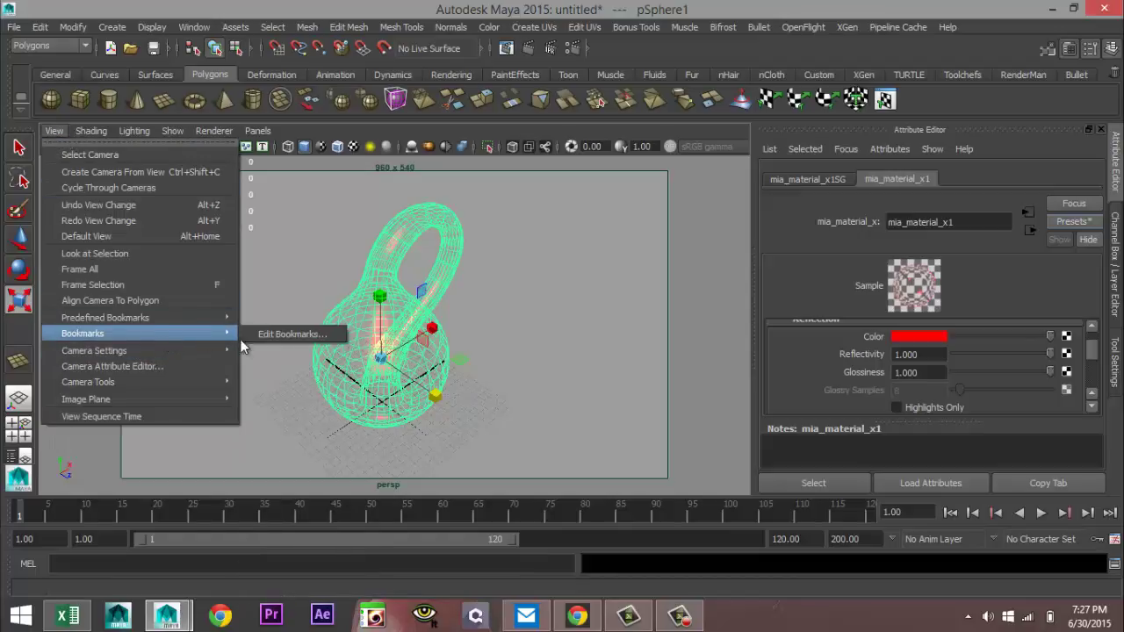
left_click(274, 336)
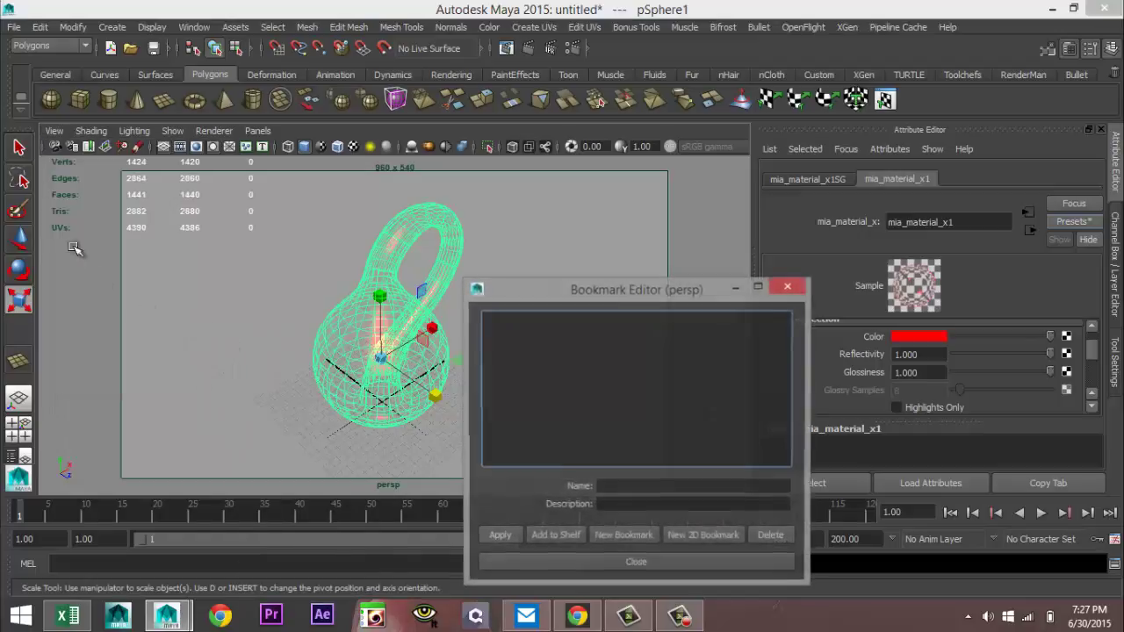
left_click(614, 488)
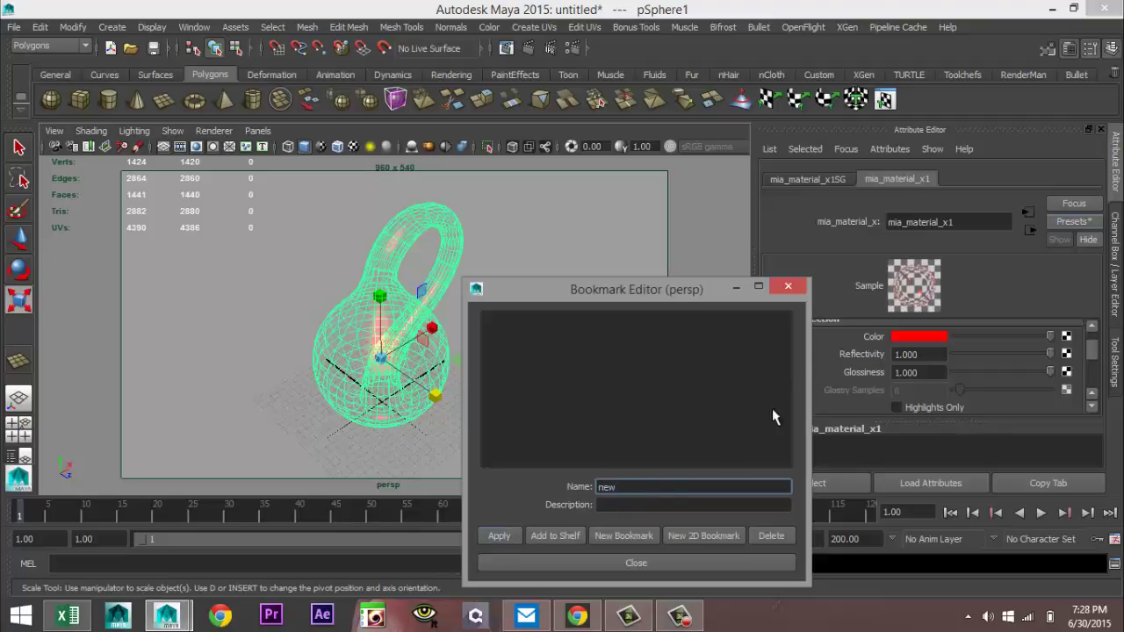
left_click(789, 288)
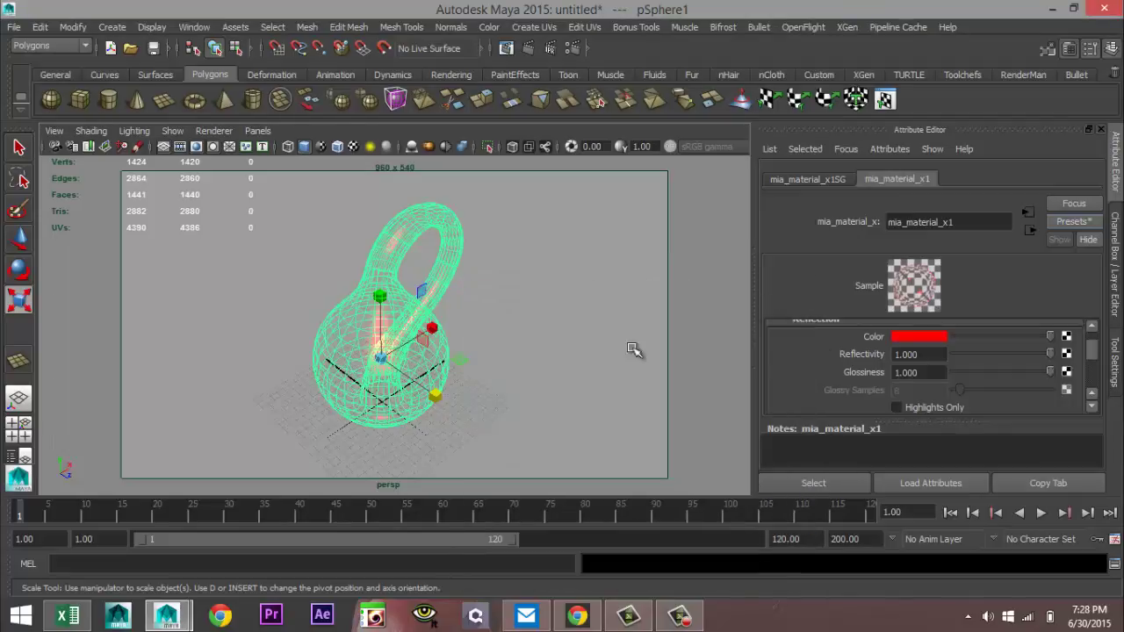
Add a point light and move it above and in front of the vase to 0, 15.583, 9.968
left_click(111, 27)
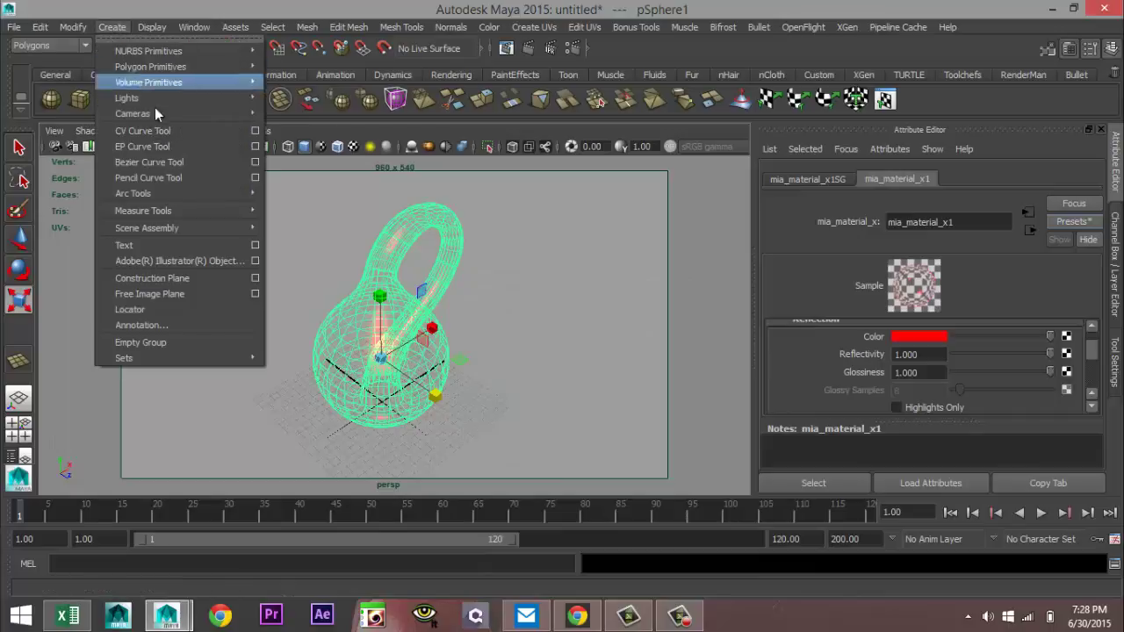
mouse_move(180, 98)
left_click(322, 138)
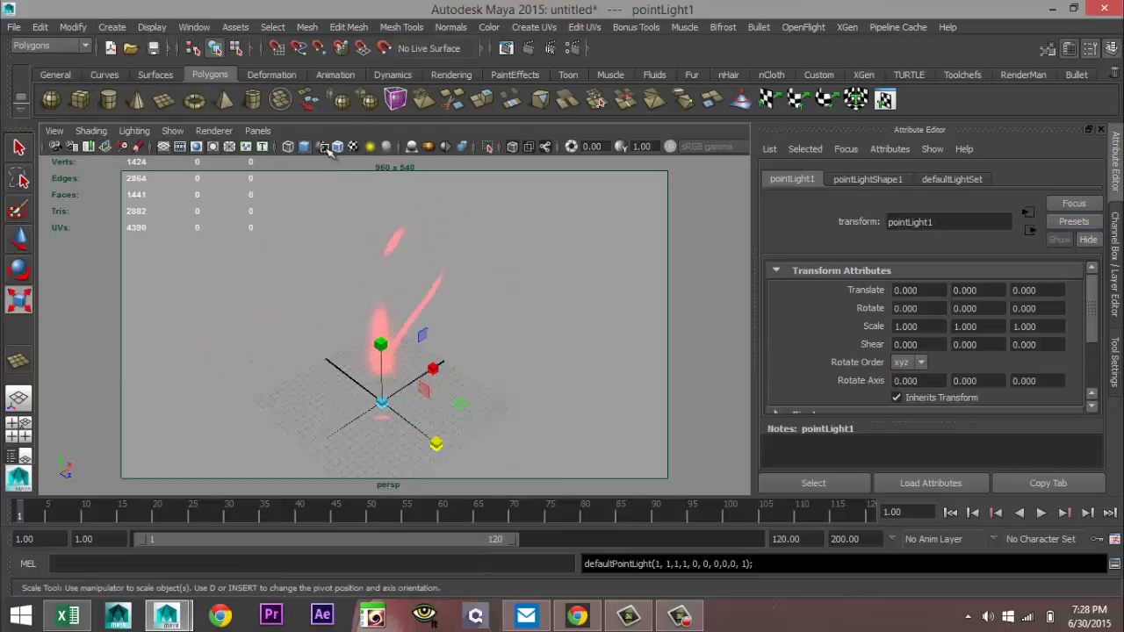
key("w")
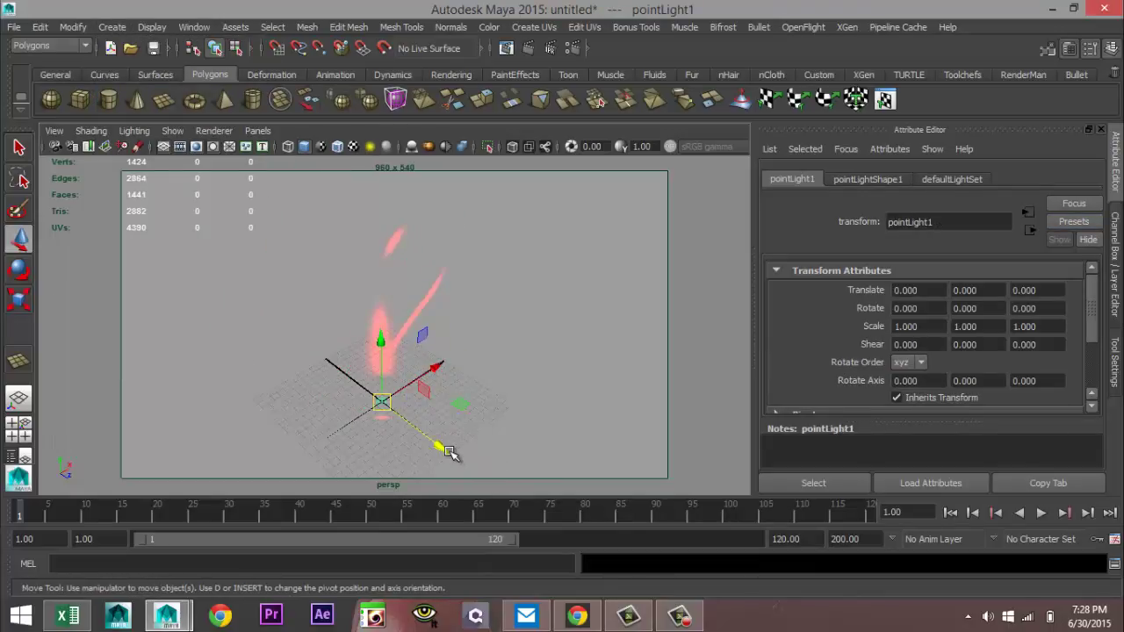
left_click_drag(439, 446, 500, 492)
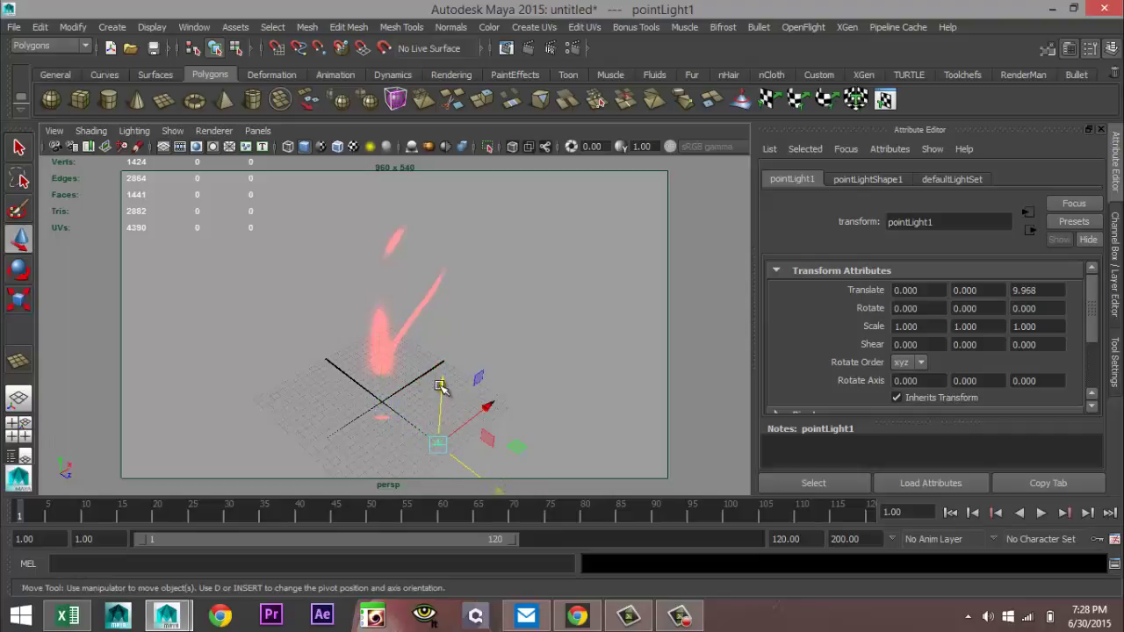
left_click_drag(439, 381, 454, 272)
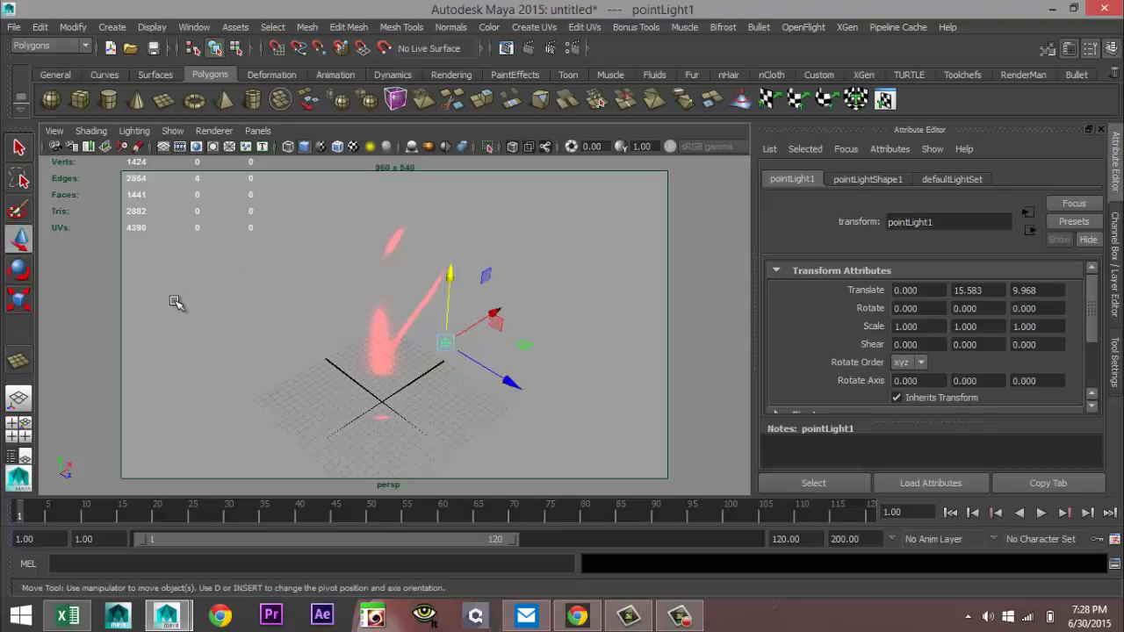
left_click(379, 376)
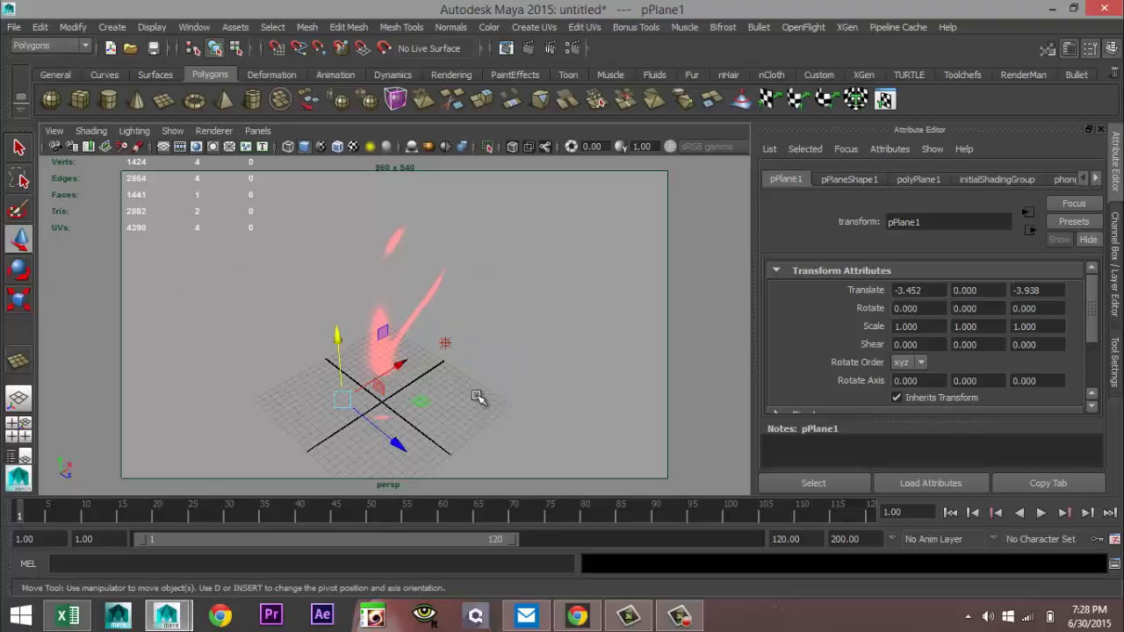
Preview the viewport with the scene's own lights (7), trying ground plane moves and then undoing them
left_click_drag(484, 419, 499, 397, "alt")
left_click_drag(413, 416, 584, 477)
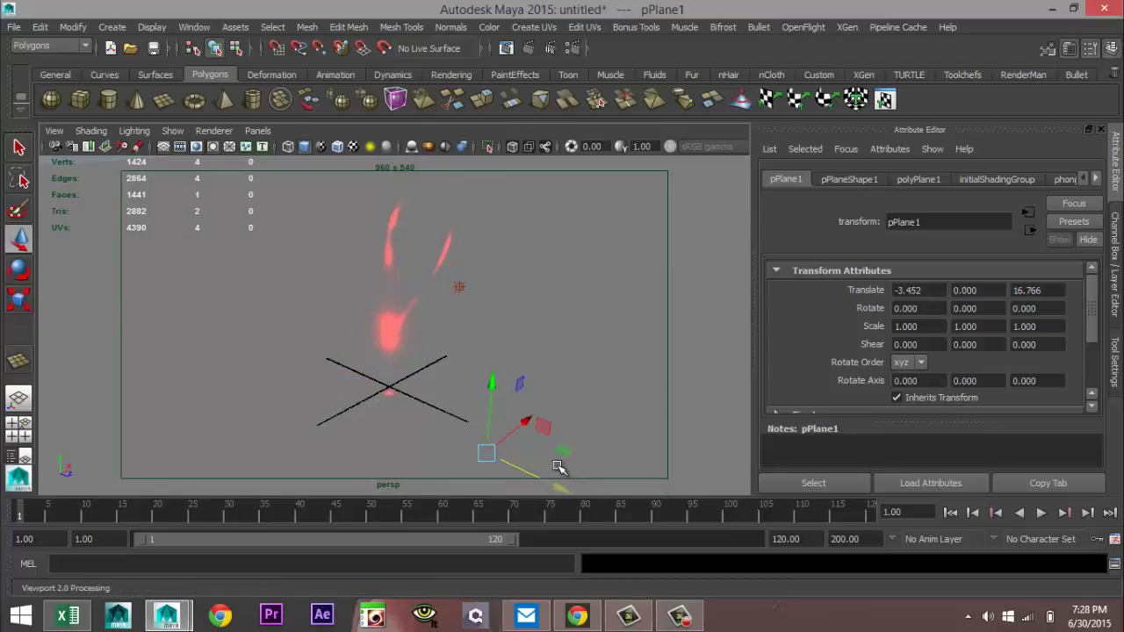
key("7")
left_click_drag(498, 383, 521, 336)
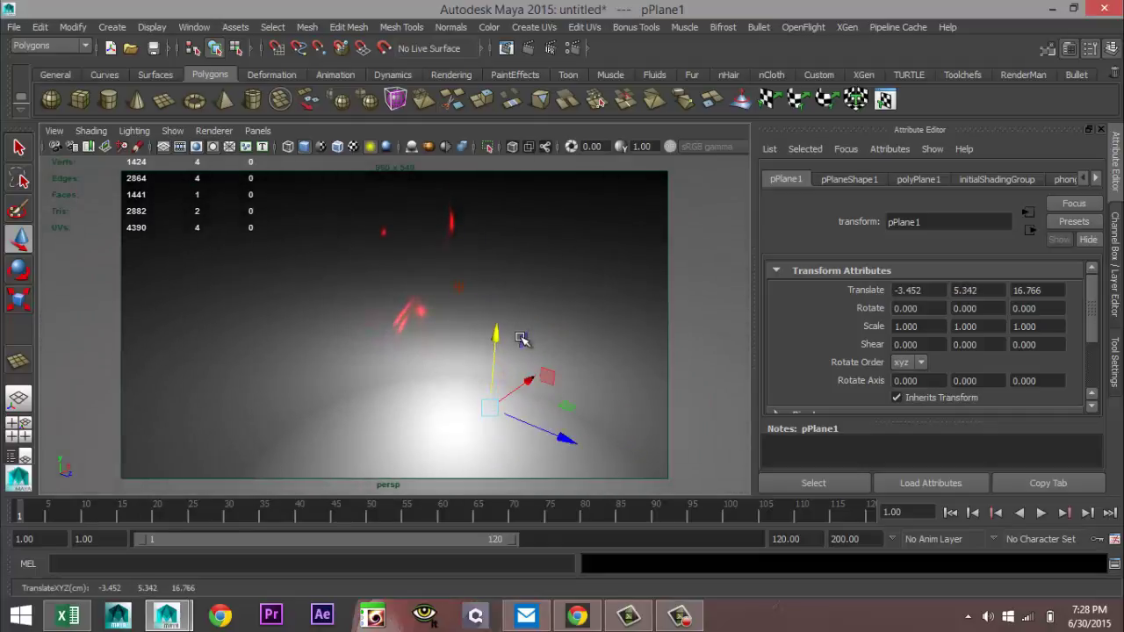
scroll(519, 352, "down", 3)
left_click_drag(489, 383, 533, 389, "alt")
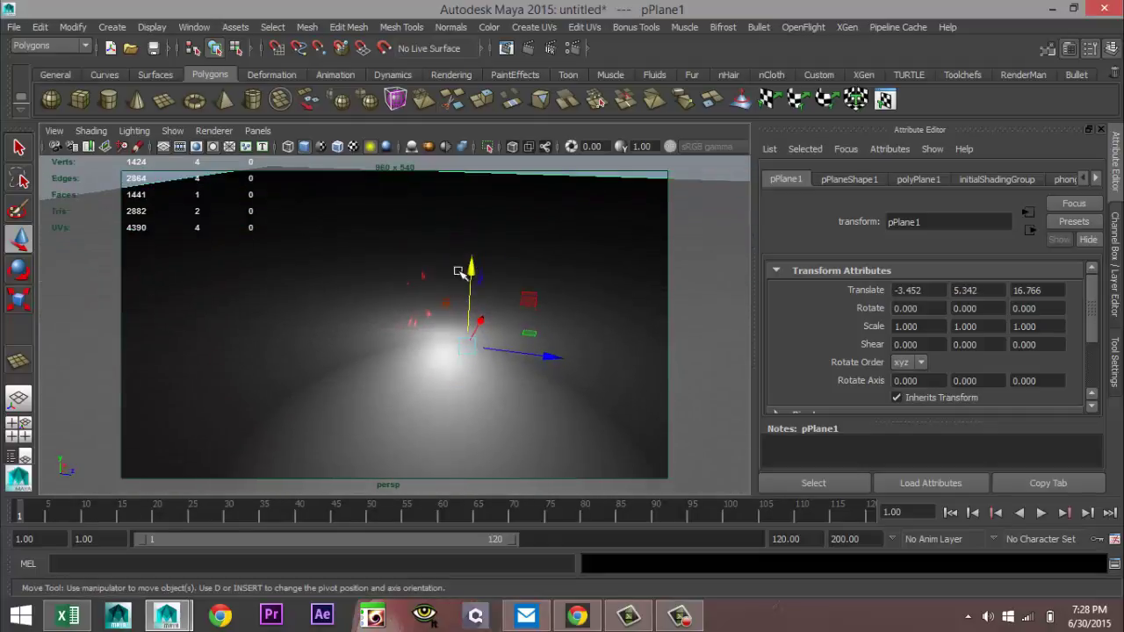
left_click_drag(470, 267, 472, 299)
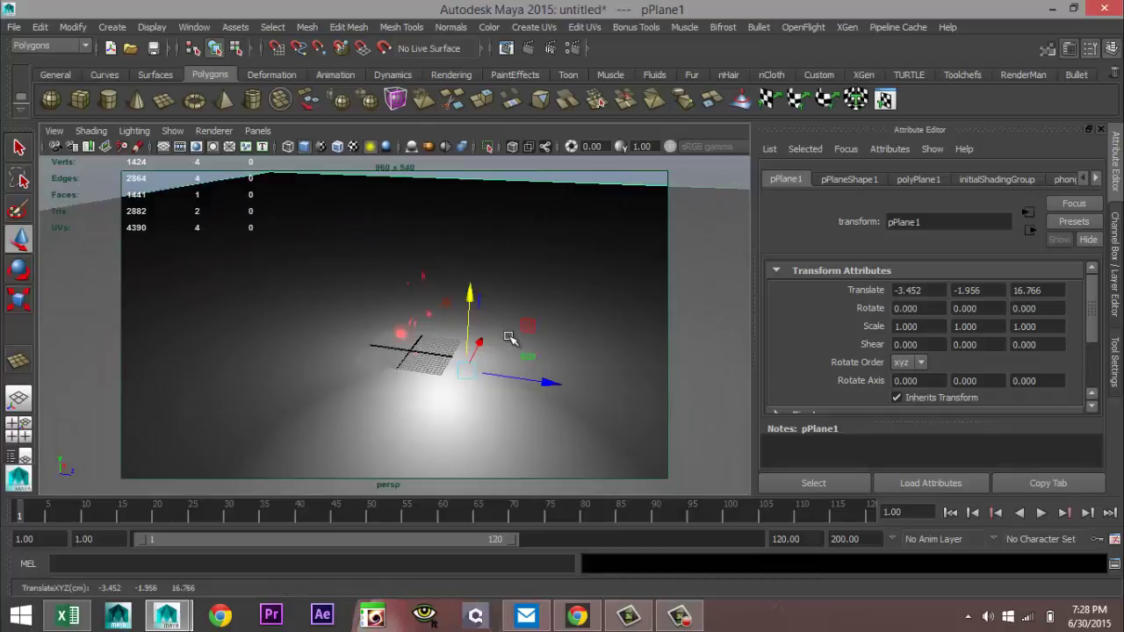
key("ctrl+z")
key("ctrl+z")
key("ctrl+z")
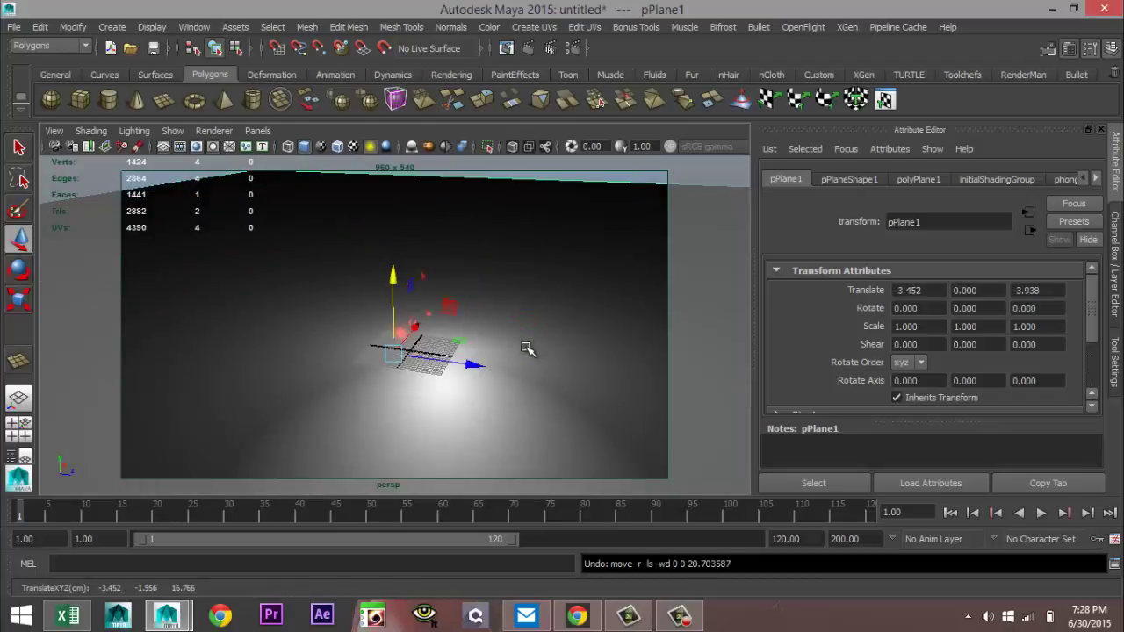
In the side view, raise the vase pSphere1 to a height of 7.352, then return to perspective
left_click(25, 435)
key("space")
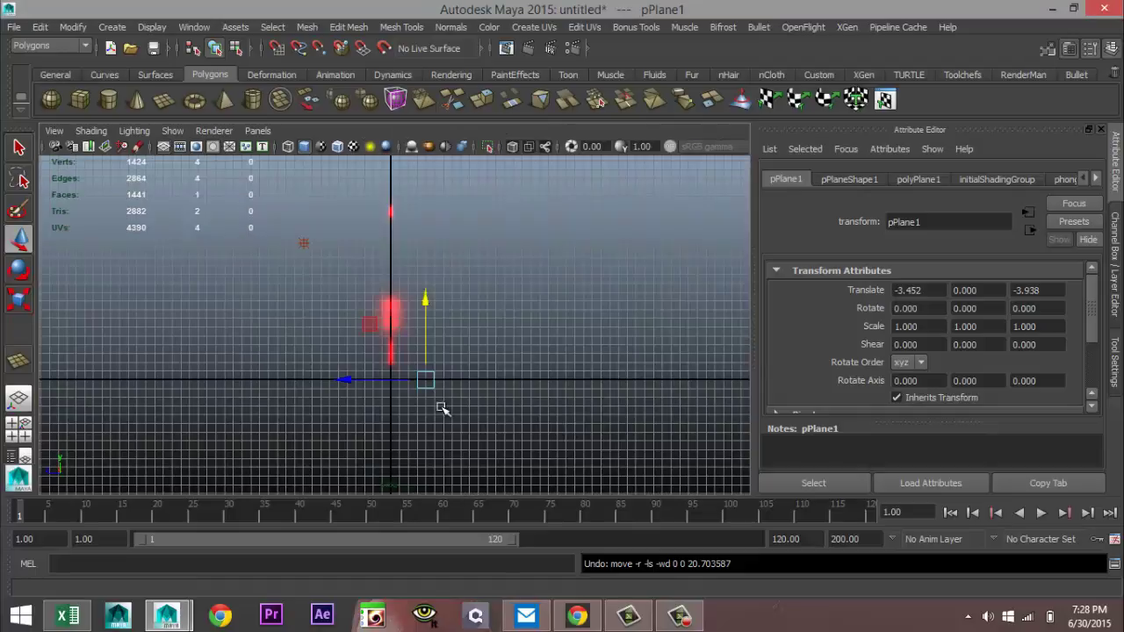
scroll(442, 407, "up", 2)
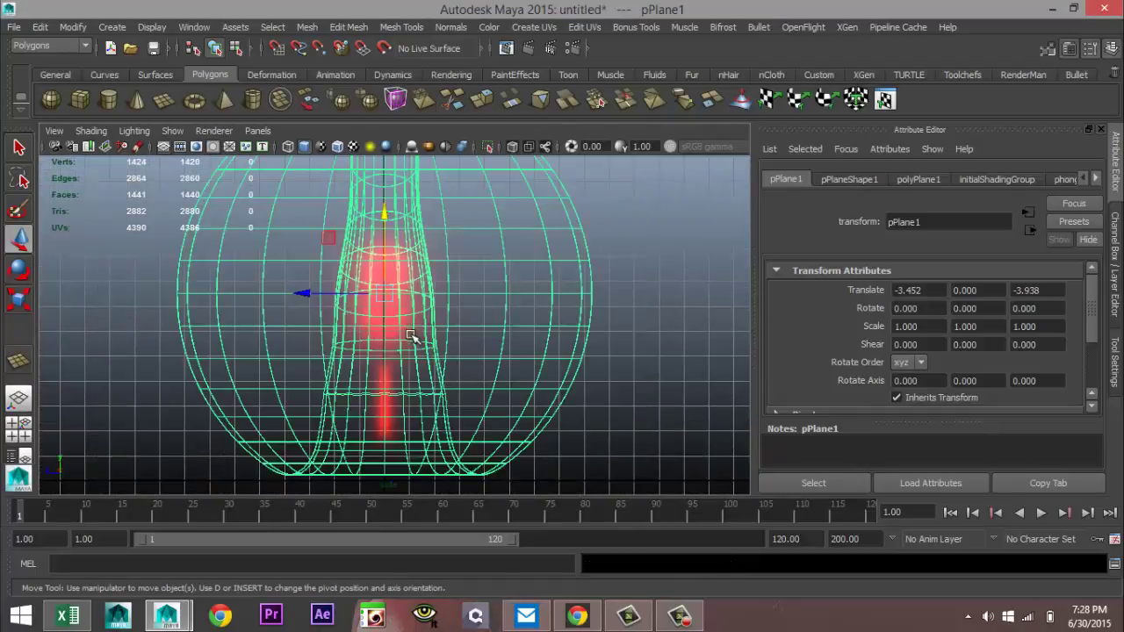
left_click(443, 407)
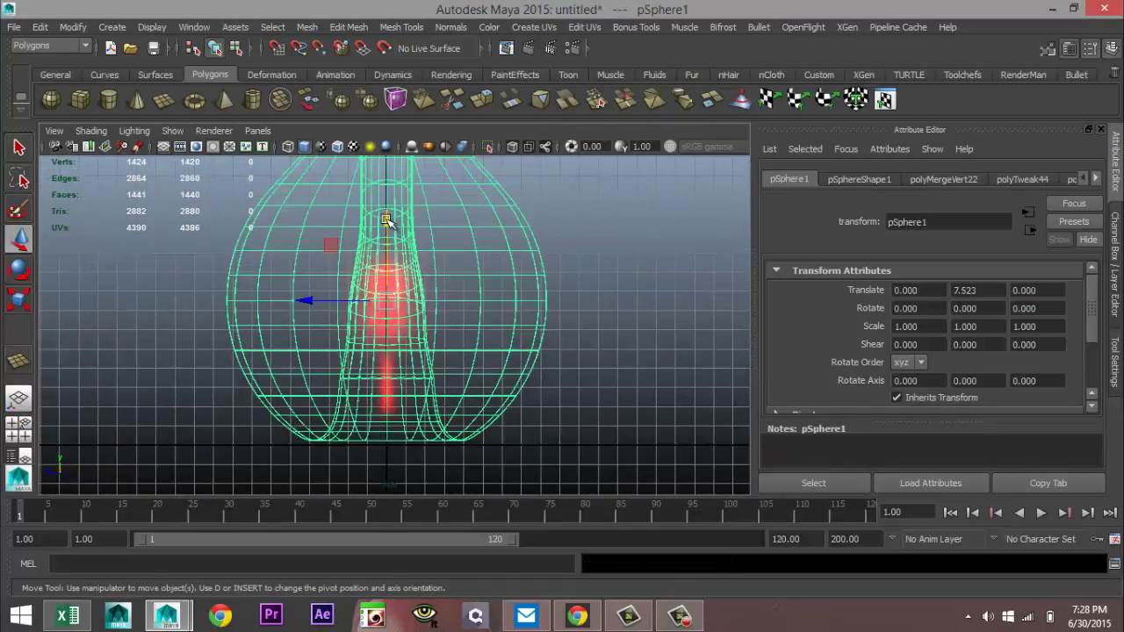
left_click_drag(387, 219, 389, 227)
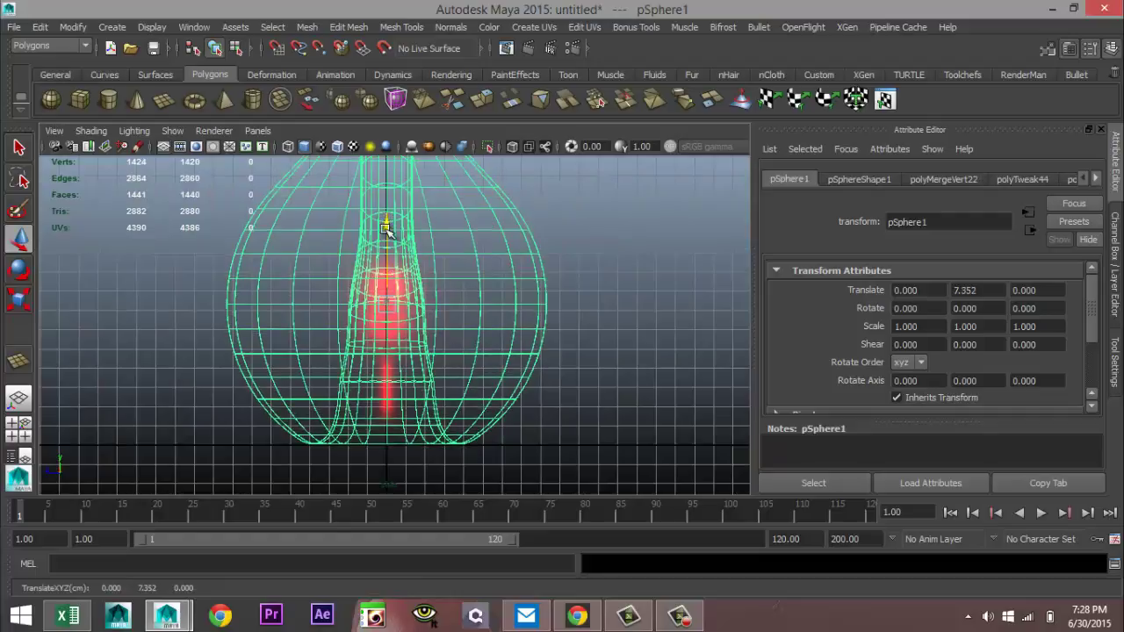
left_click(29, 434)
key("space")
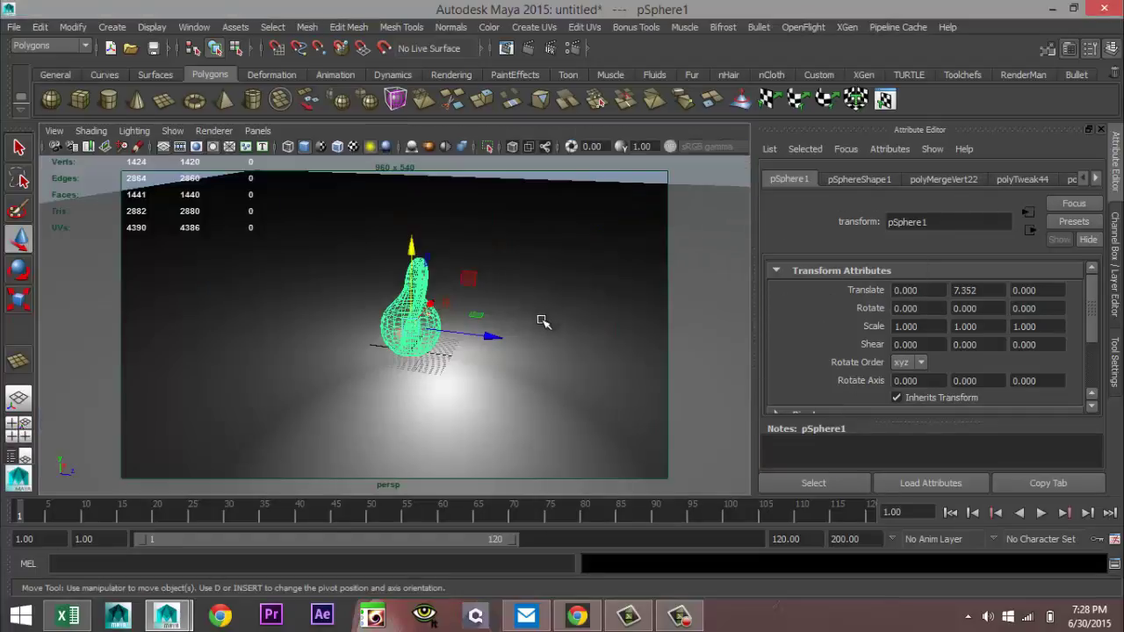
scroll(552, 341, "up", 2)
left_click_drag(552, 341, 666, 397, "alt")
Select the point light, raise it much higher and frame it in the view
left_click(557, 311)
key("f")
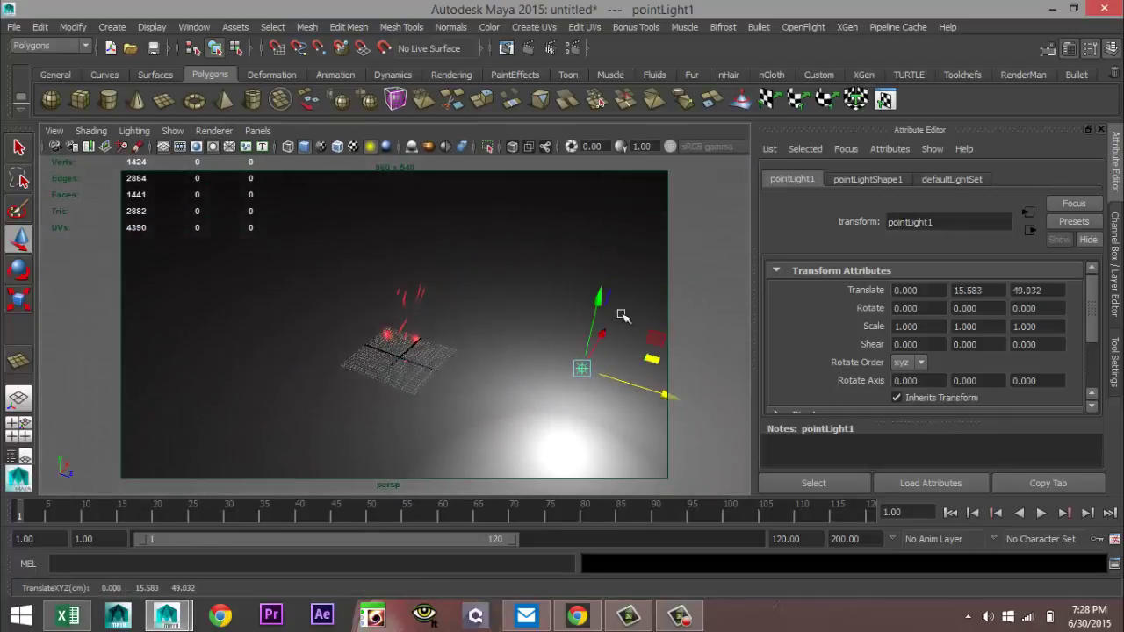
left_click_drag(598, 300, 614, 79)
key("f")
Set pointLightShape1's Intensity from 1.0 to 0.65
left_click(875, 180)
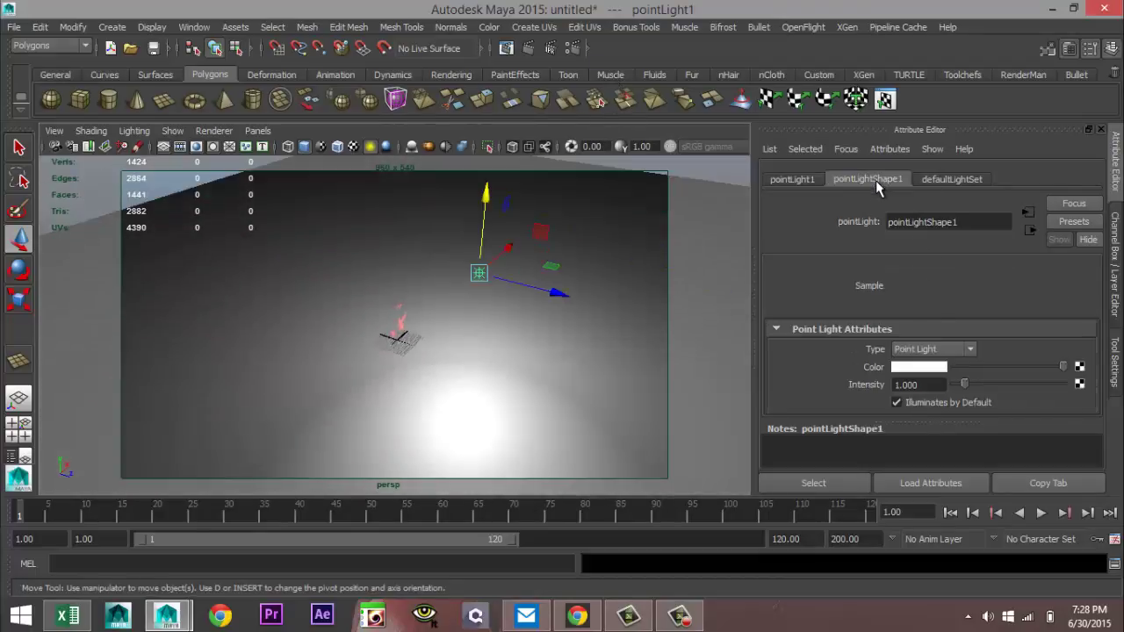
left_click(944, 385)
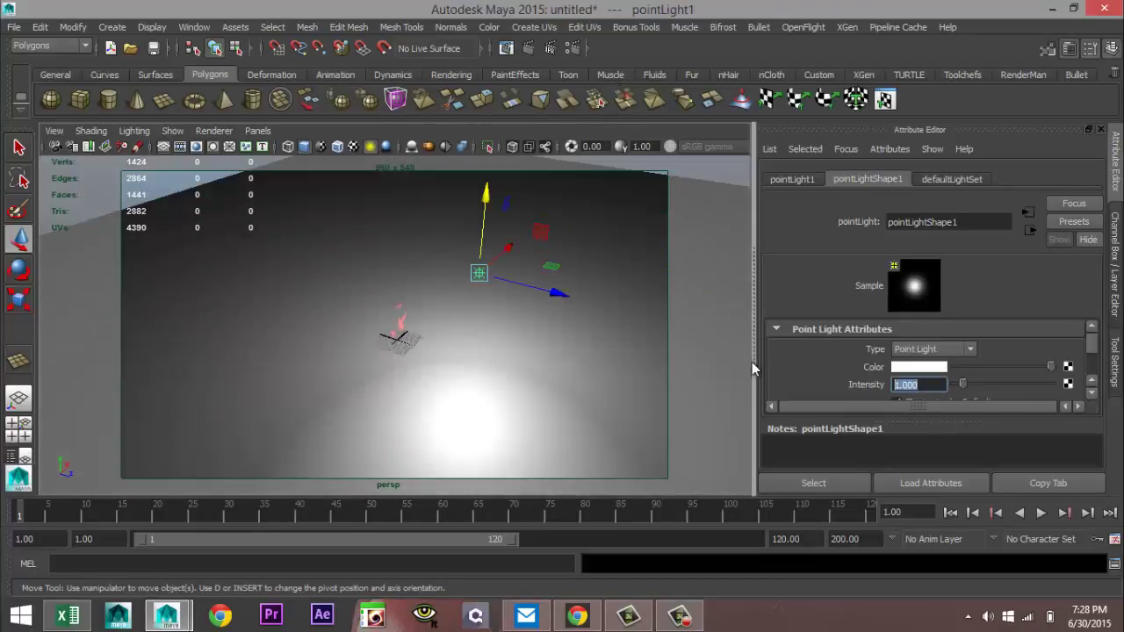
type("0.")
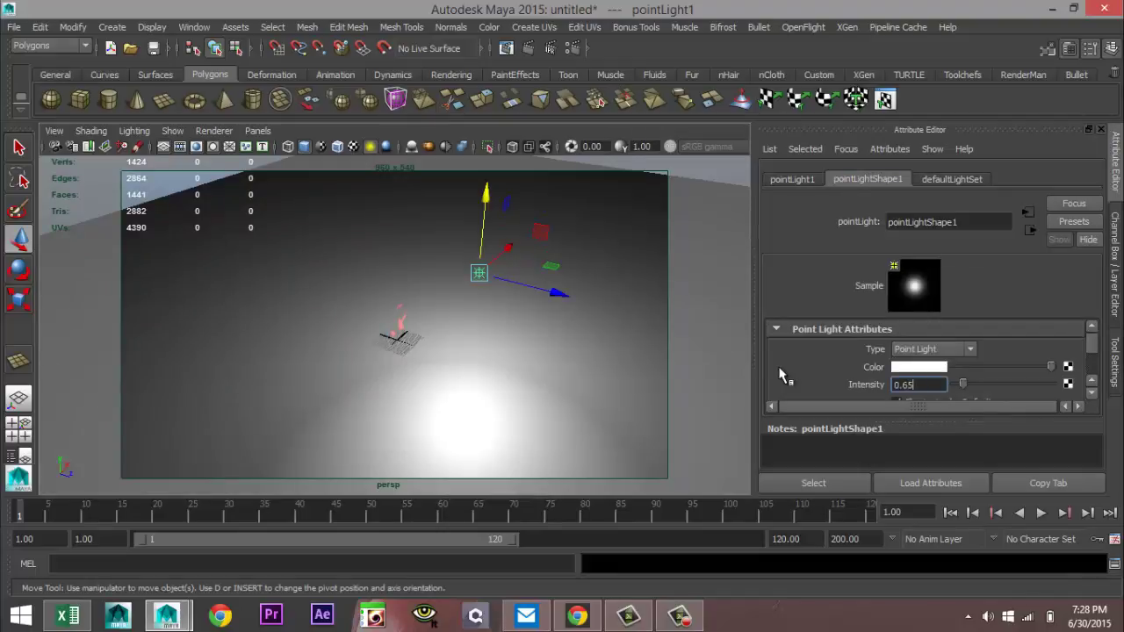
type("65")
key("Return")
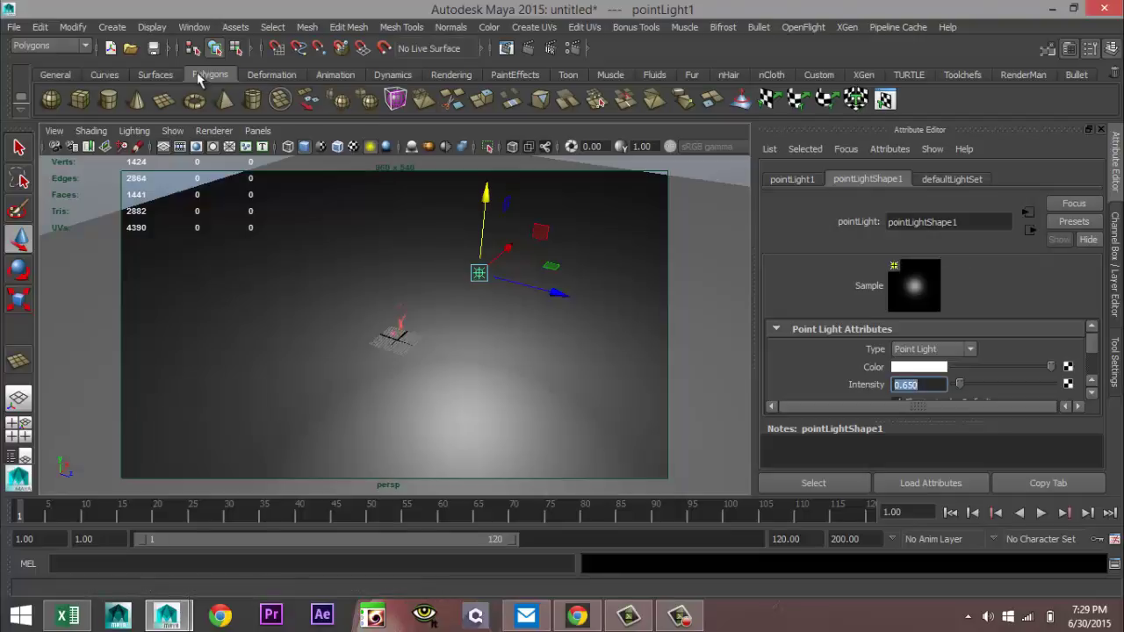
Add an ambient light, move it up above the scene, and set its intensity to 0.1
left_click(113, 27)
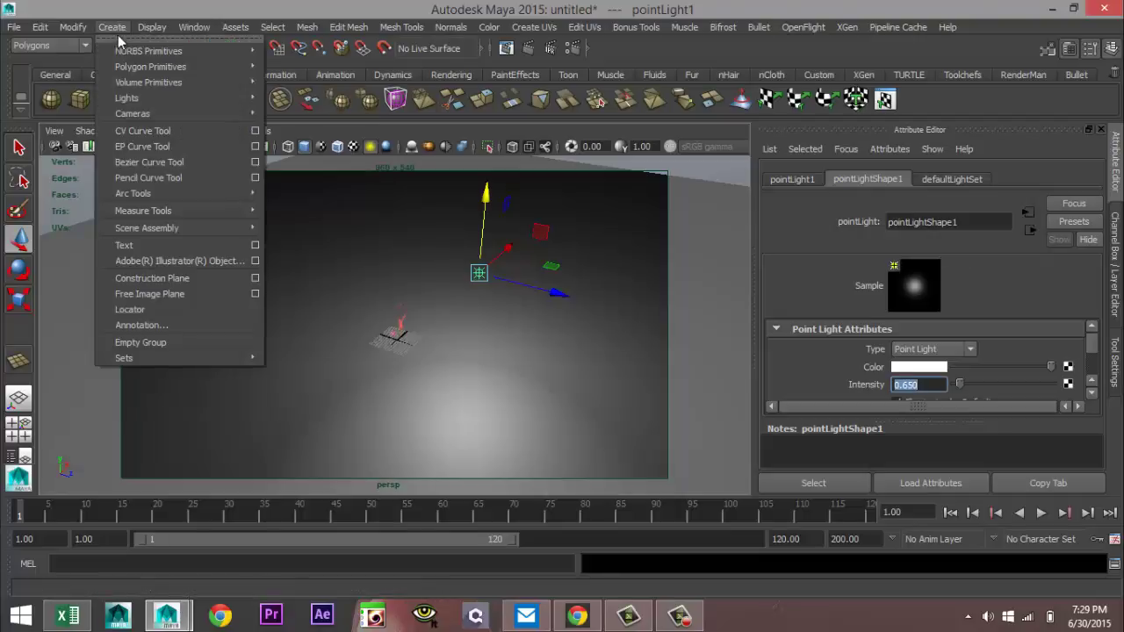
mouse_move(237, 96)
left_click(306, 109)
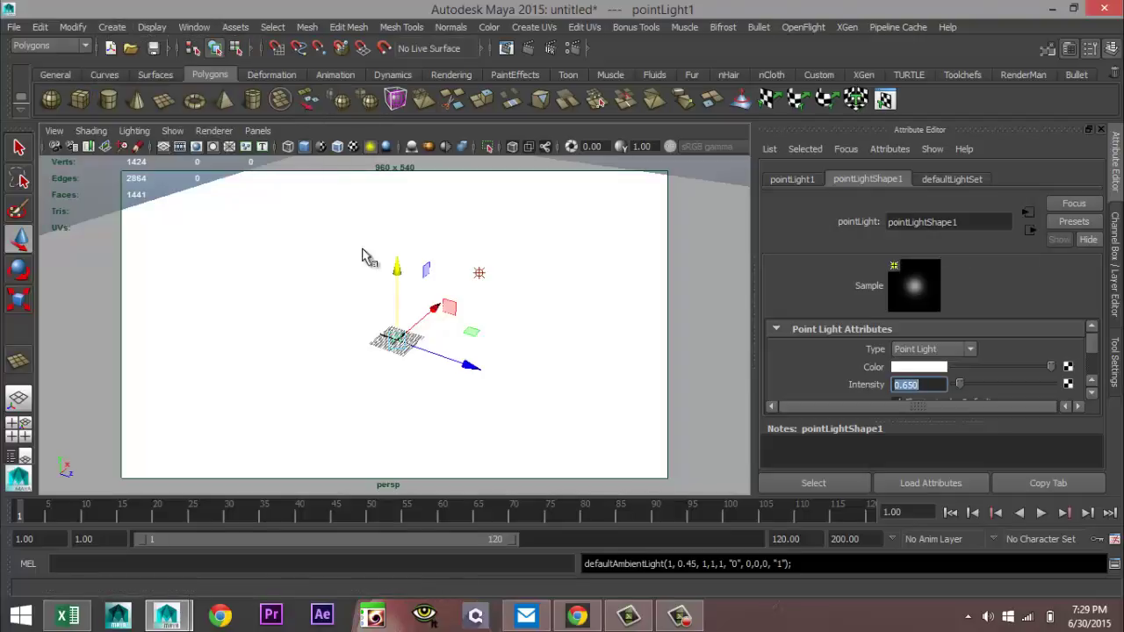
left_click_drag(471, 369, 215, 158)
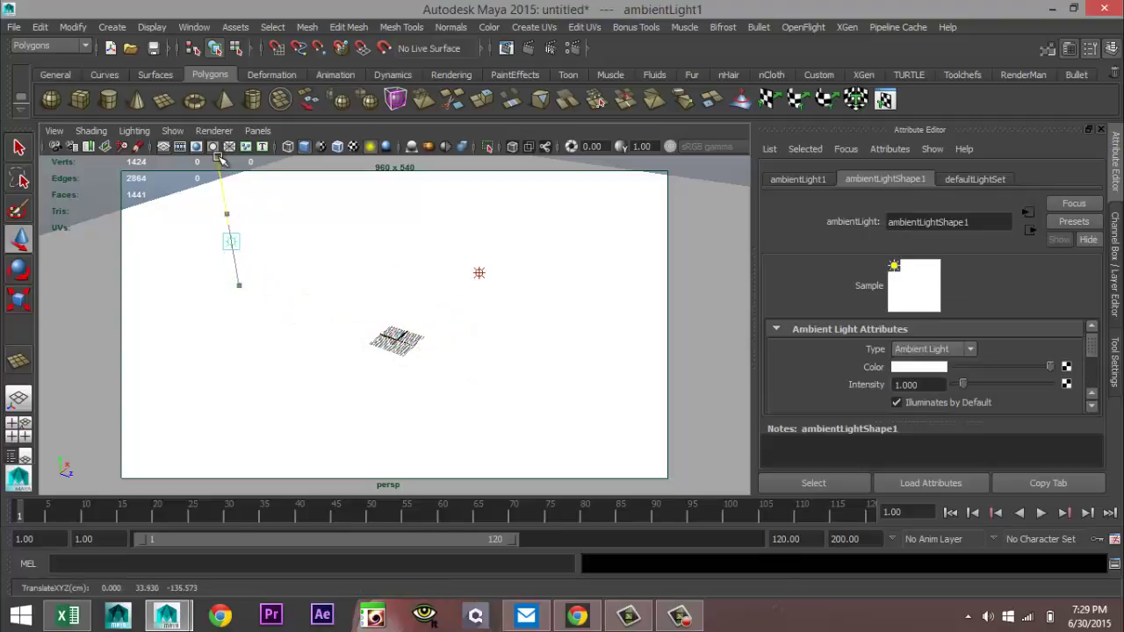
key("w")
left_click_drag(922, 387, 673, 377)
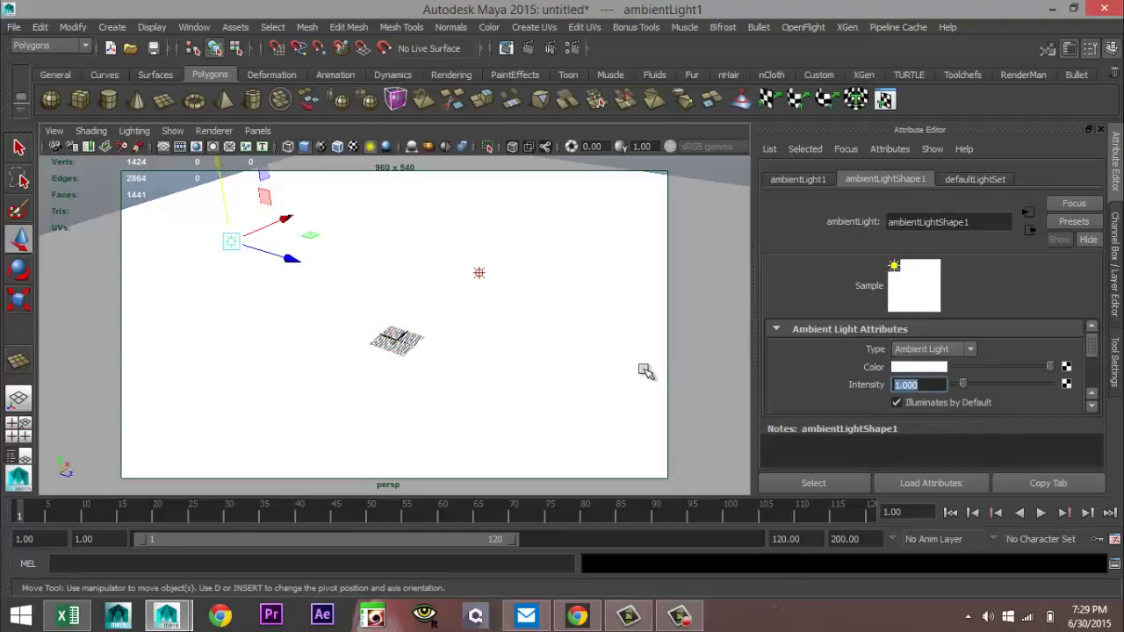
type("0.1")
key("Return")
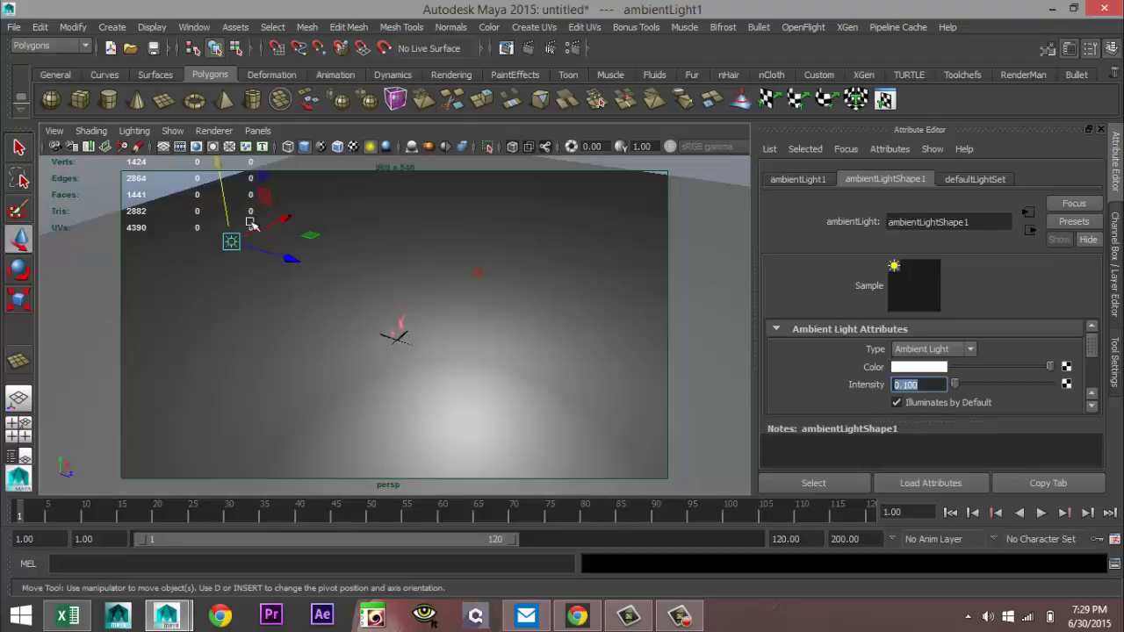
Change an option in the viewport's camera menu
left_click(54, 131)
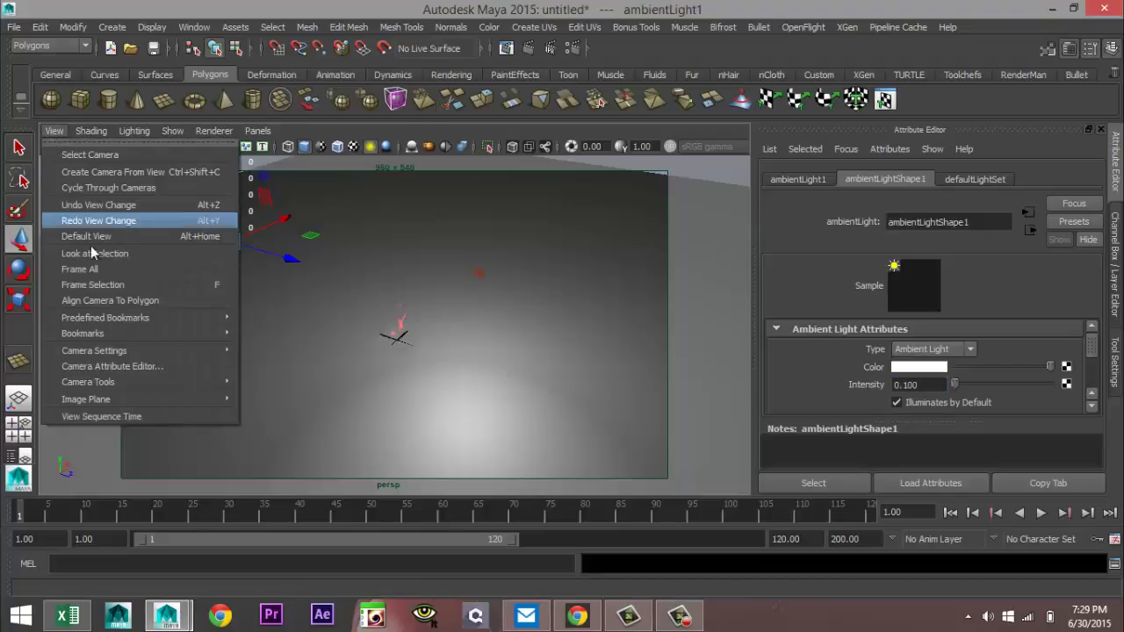
mouse_move(124, 334)
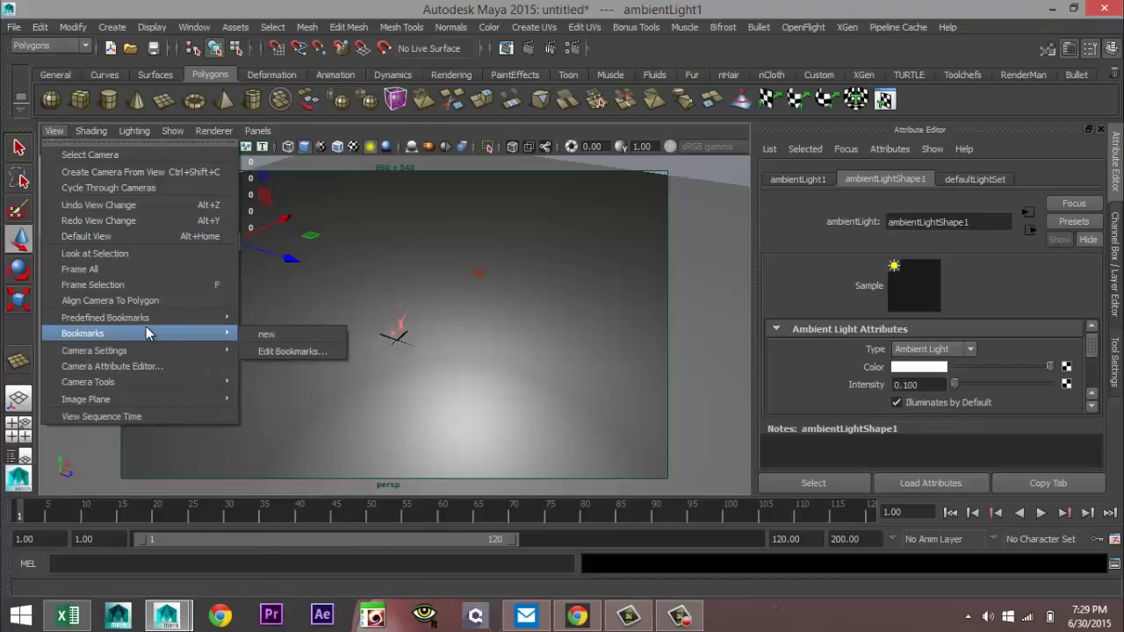
left_click(260, 334)
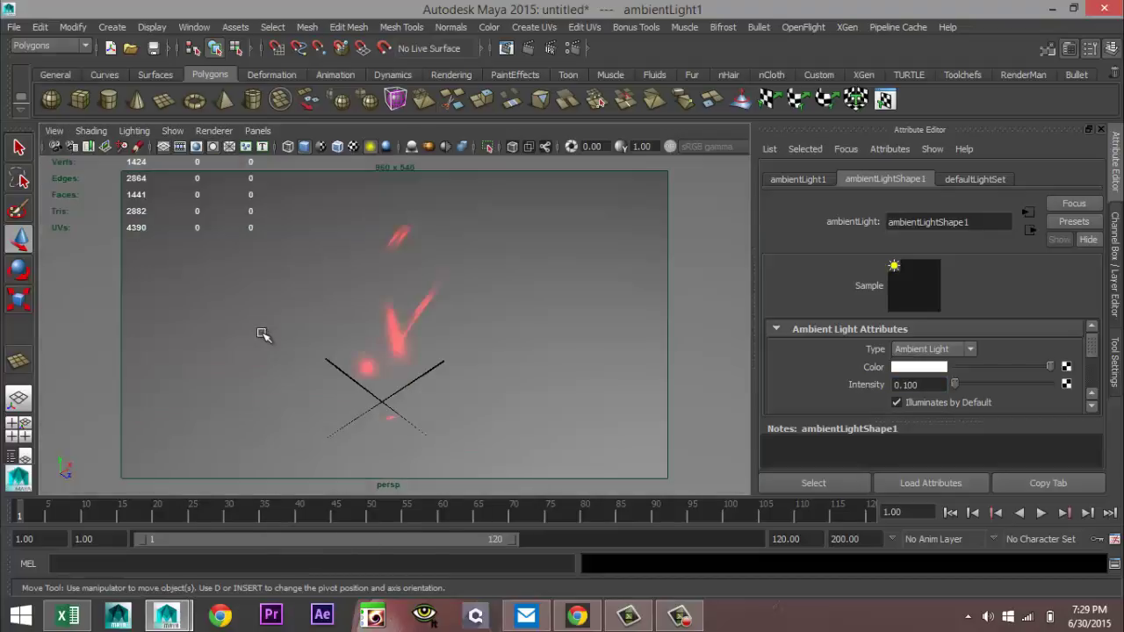
Switch Render Using to mental ray and choose the HD 1080 (1920 x 1080) image size preset
left_click(571, 50)
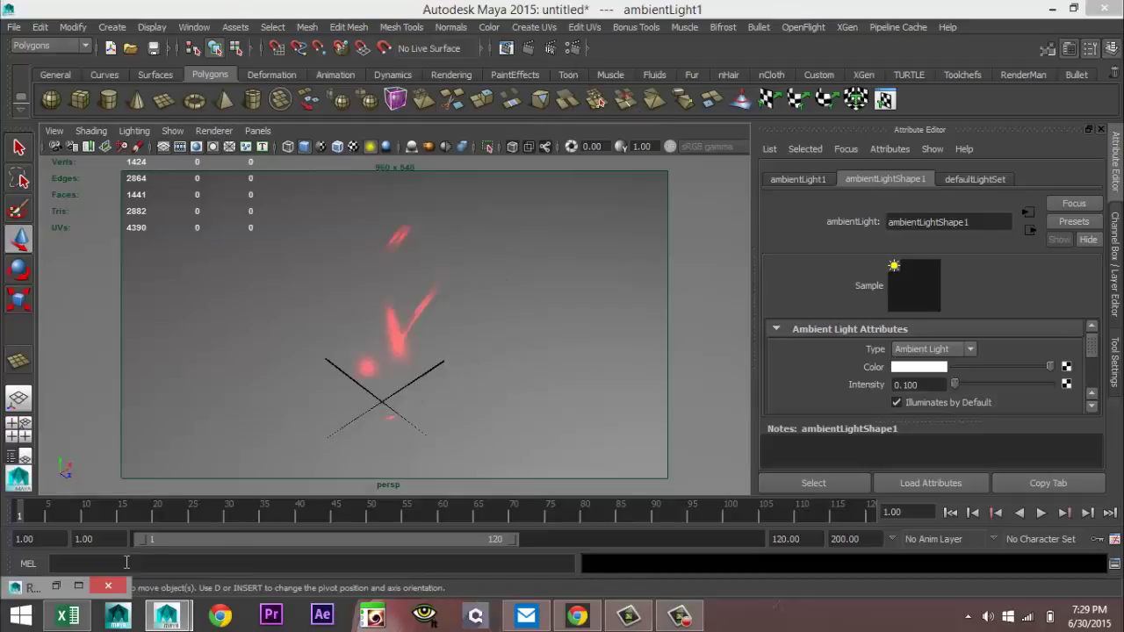
left_click(79, 586)
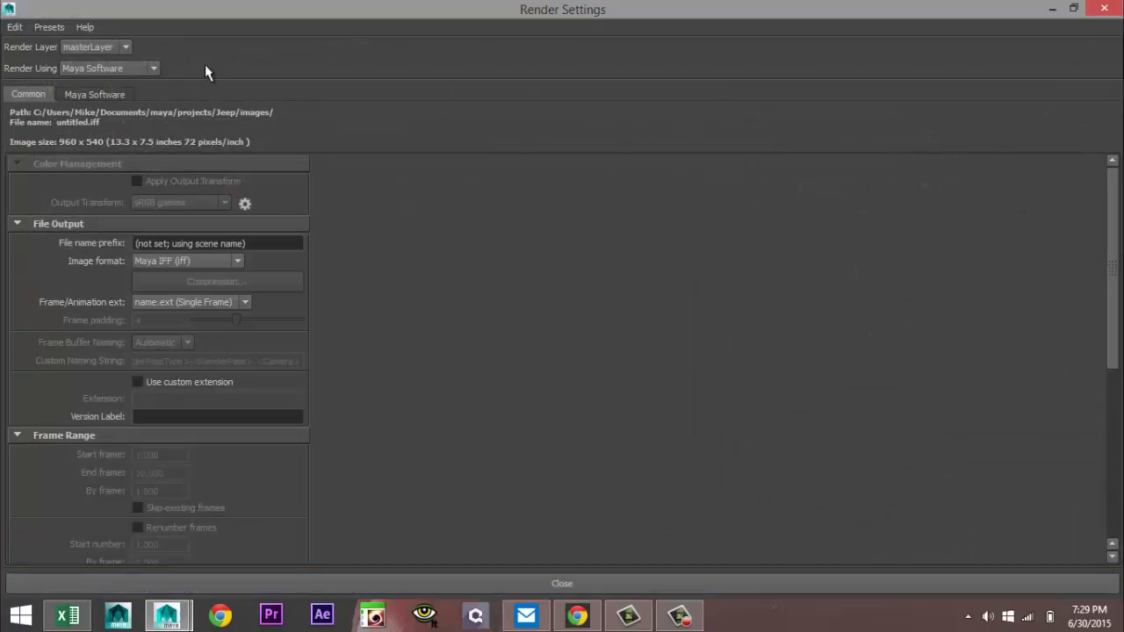
left_click(152, 68)
left_click(136, 114)
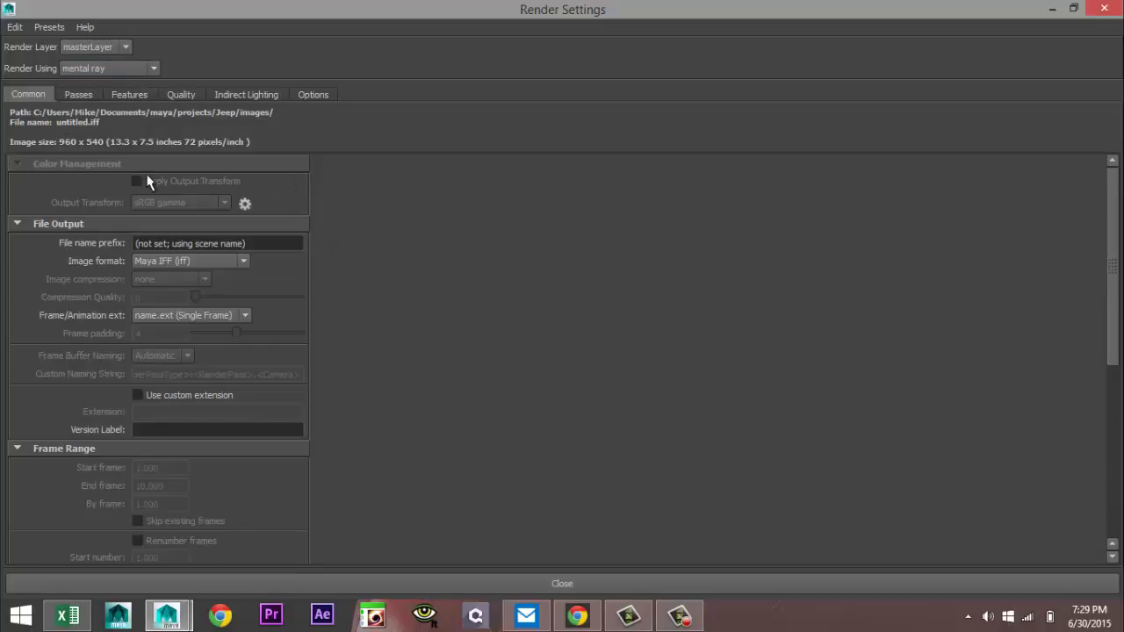
scroll(83, 357, "down", 10)
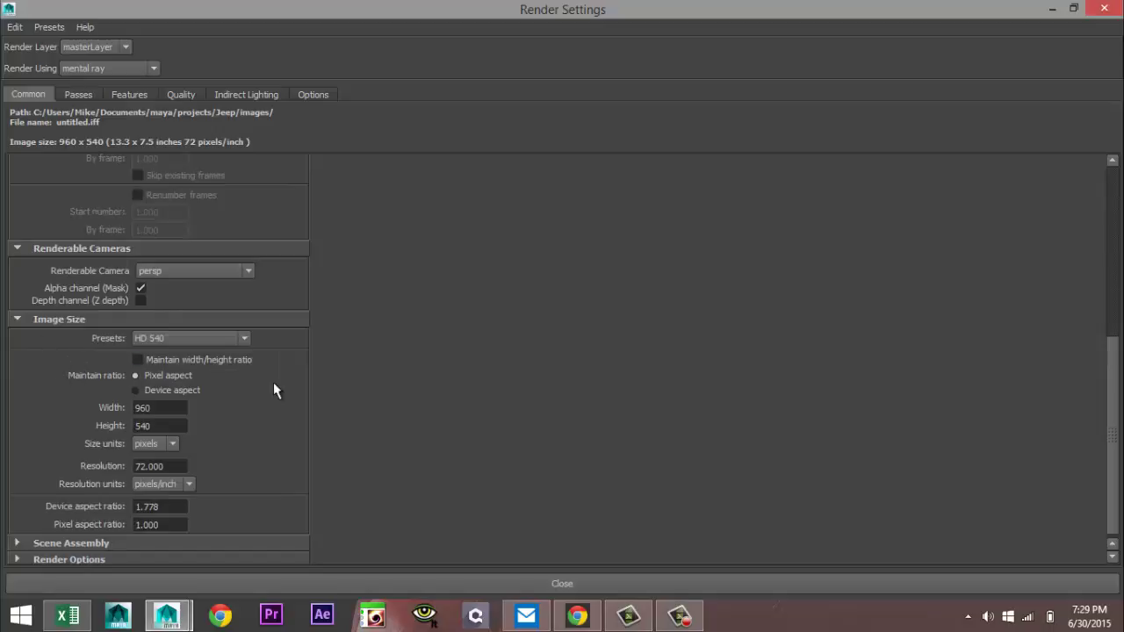
left_click(246, 343)
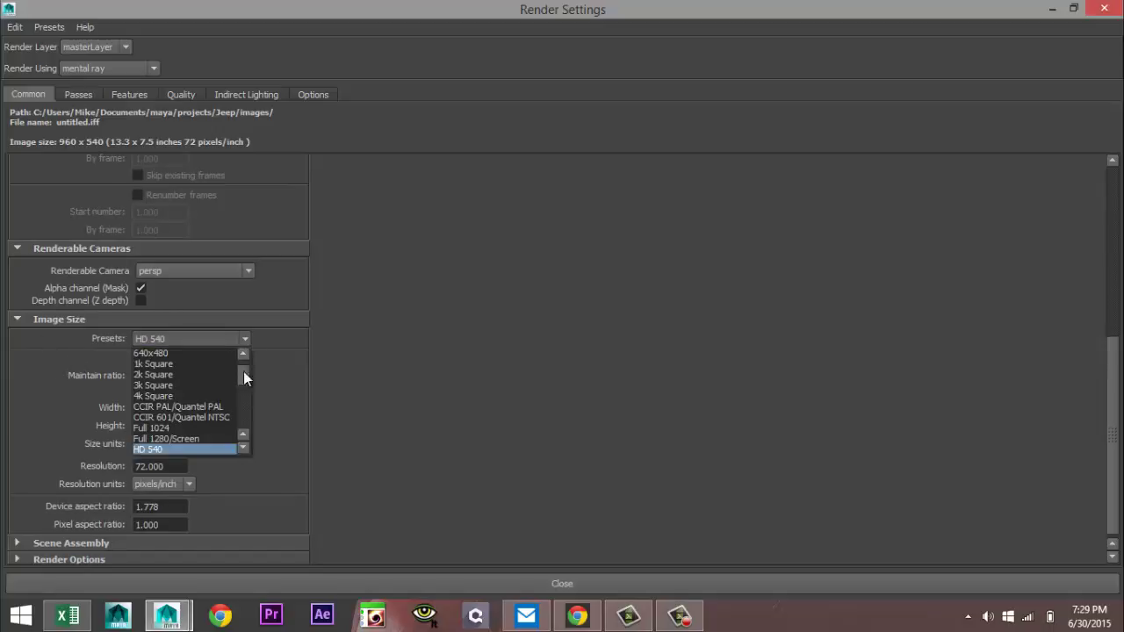
left_click(243, 448)
left_click(243, 447)
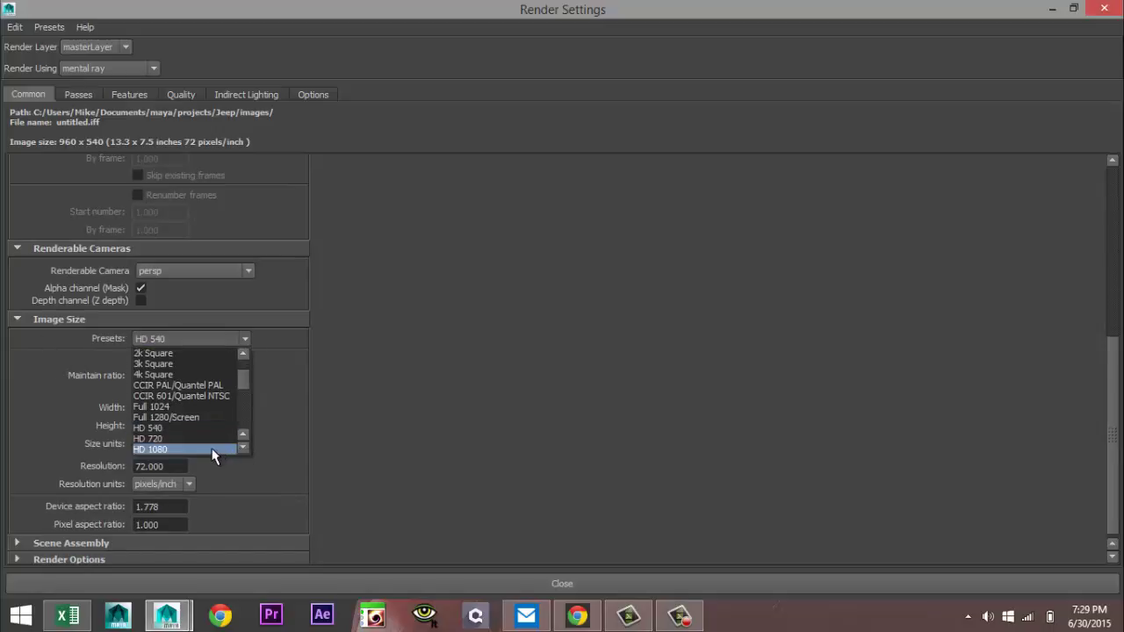
left_click(215, 450)
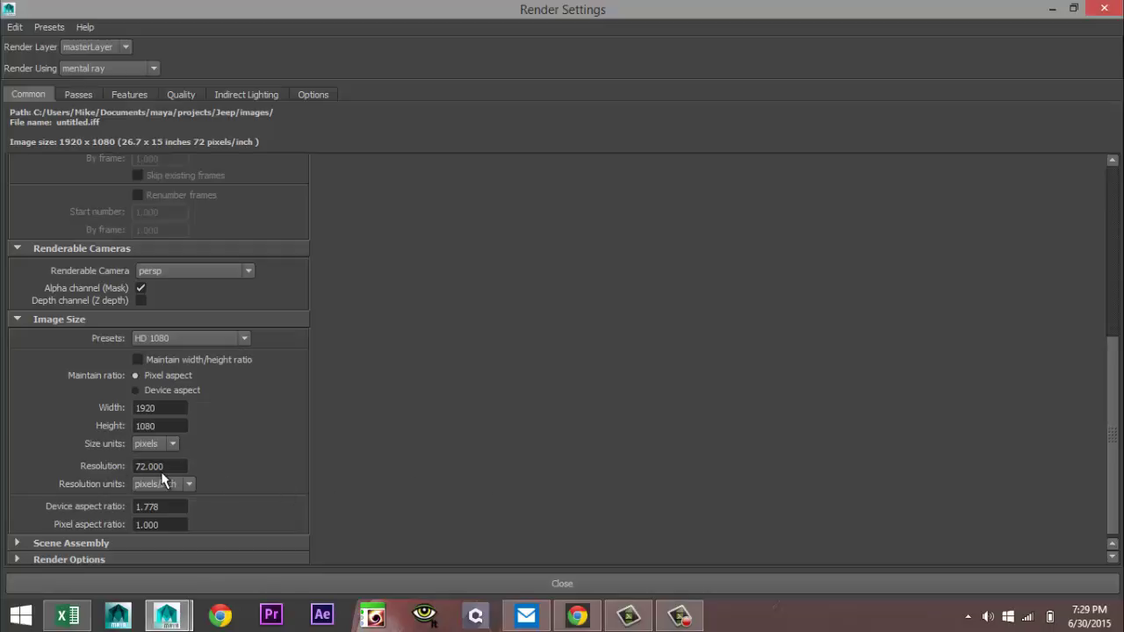
scroll(359, 491, "up", 3)
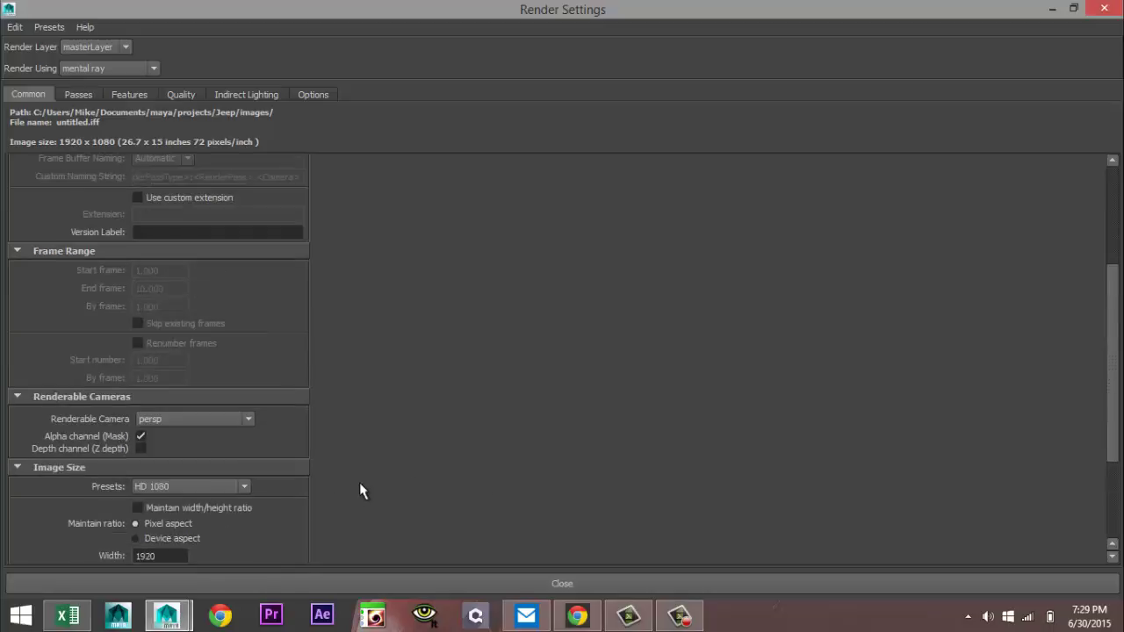
Raise the overall sampling quality slider on the mental ray Quality tab
left_click(181, 95)
left_click_drag(269, 151, 865, 170)
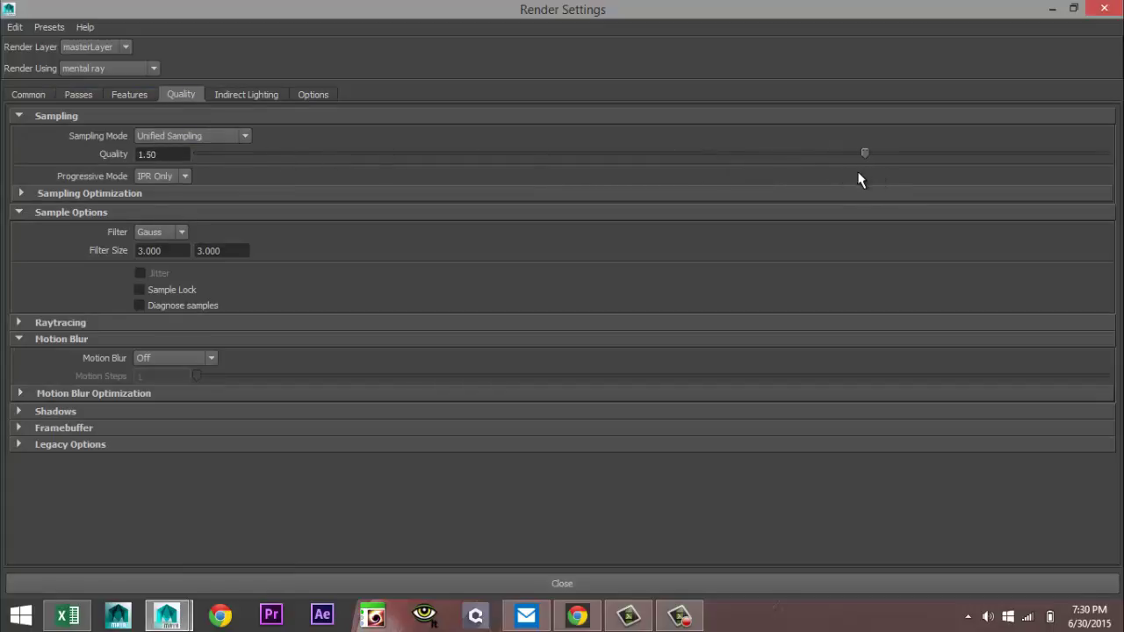
left_click(19, 324)
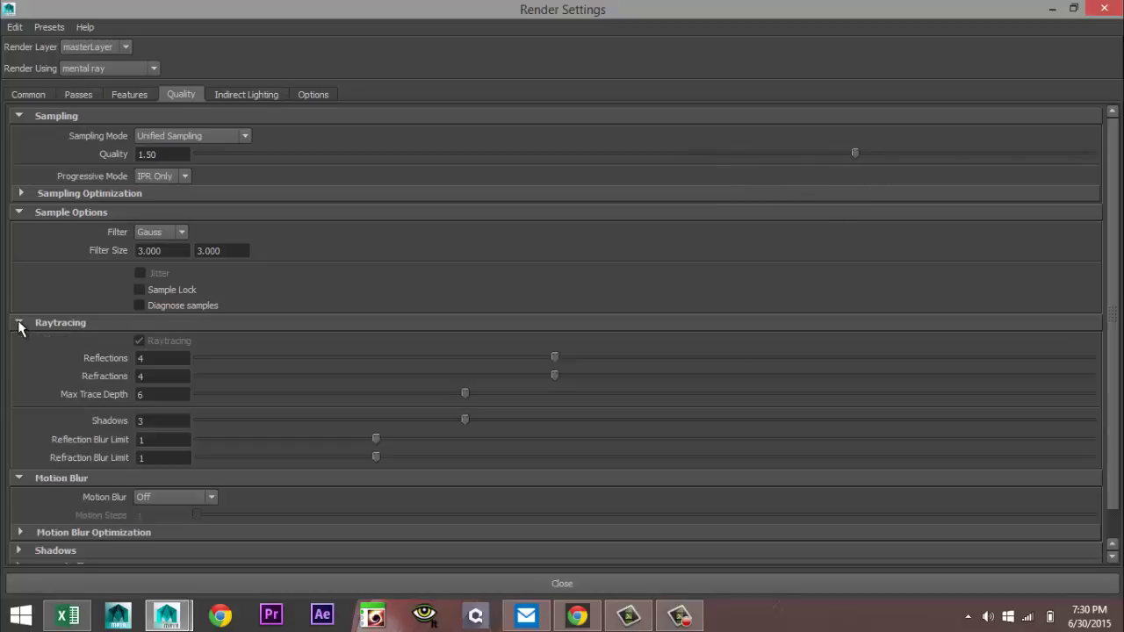
Set raytracing reflections and refractions 8, max trace depth 12, shadows 6, both blur limits 3
double_click(179, 360)
type("8")
key("Tab")
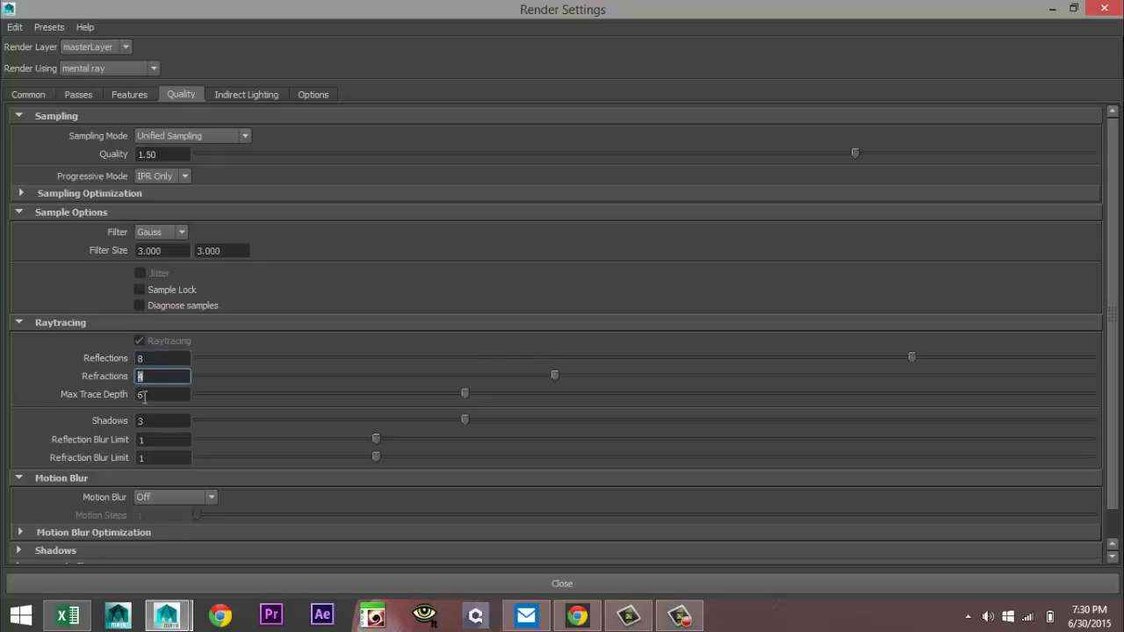
type("8")
key("Tab")
type("12")
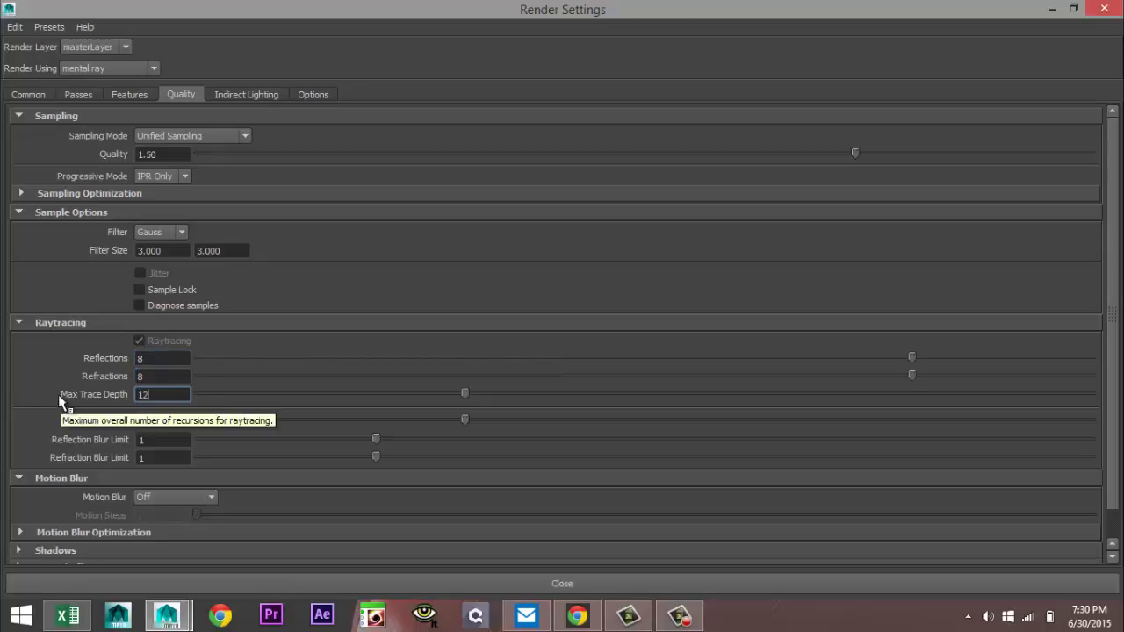
key("Tab")
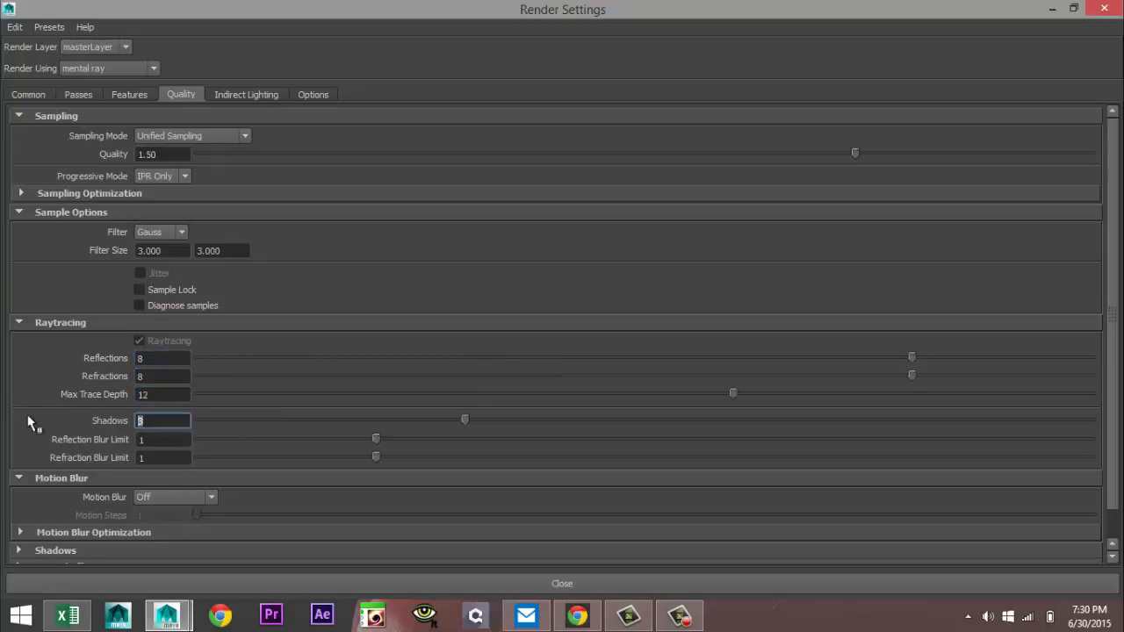
key("Tab")
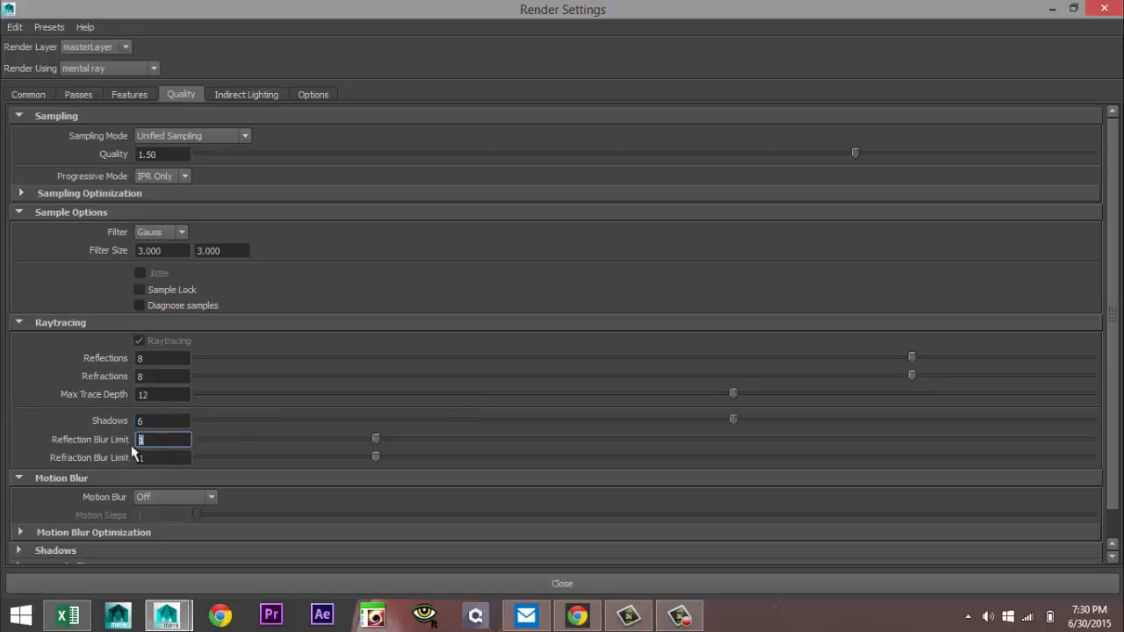
type("3")
key("Tab")
type("3")
left_click(161, 440)
Tick the Caustics checkbox in the Indirect Lighting tab's Caustics section
left_click(241, 97)
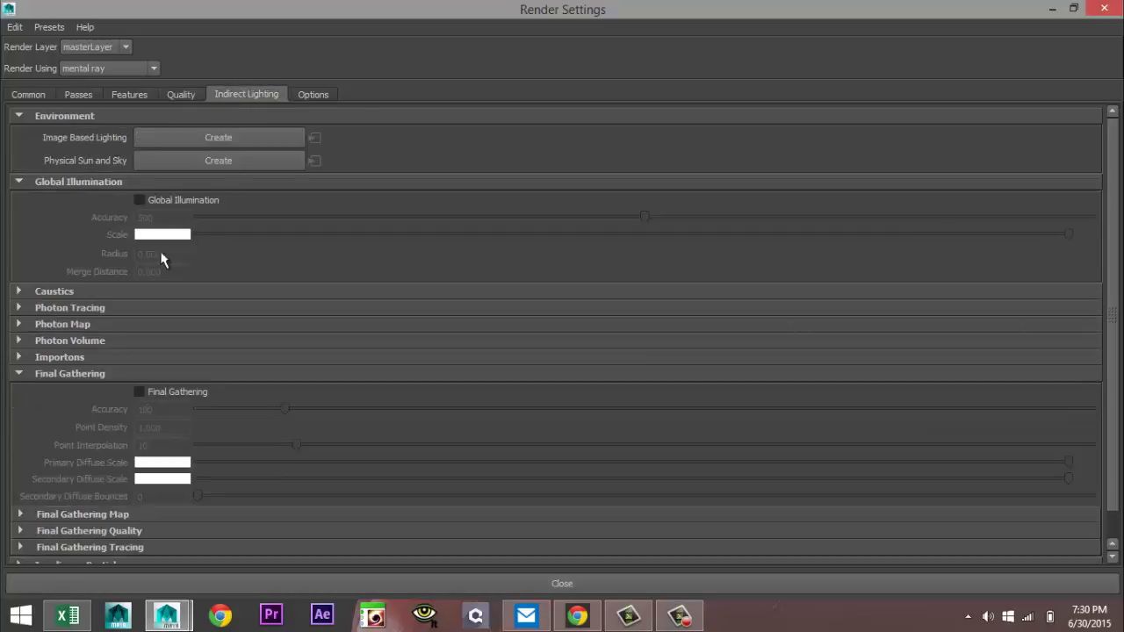
left_click(18, 291)
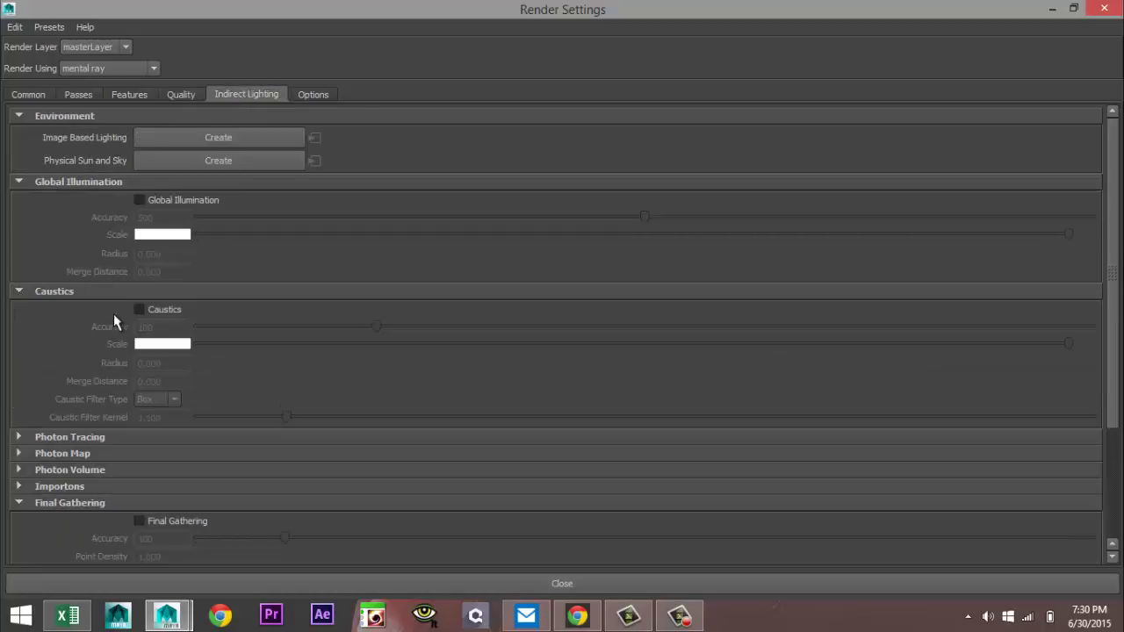
left_click(139, 310)
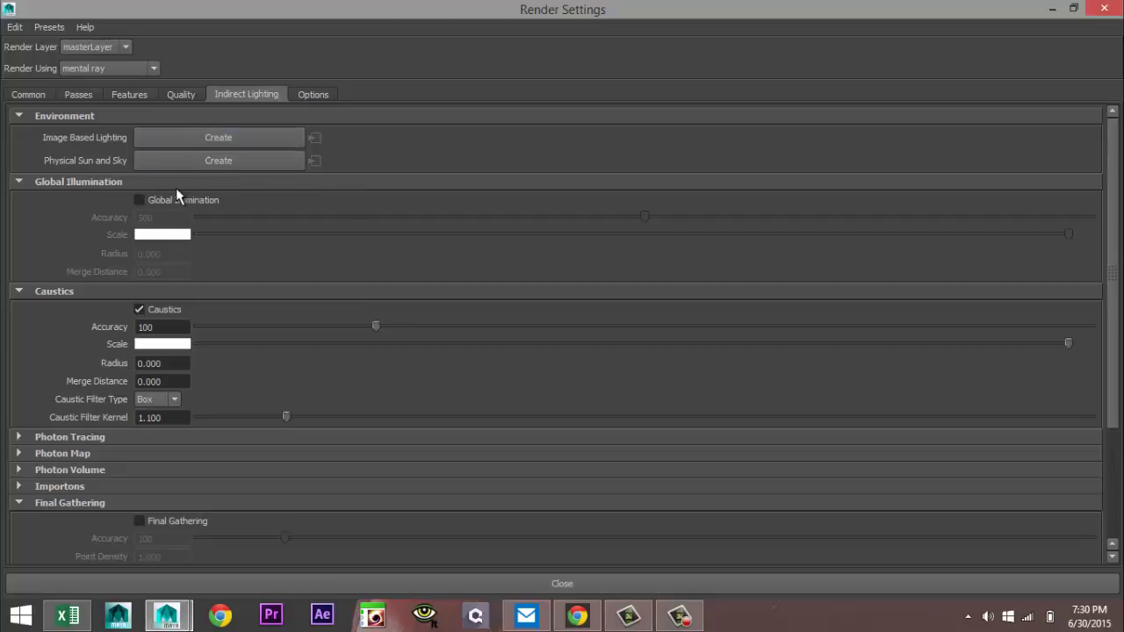
Enable mental ray Global Illumination and create the Image Based Lighting node mentalrayIblShape1
left_click(139, 200)
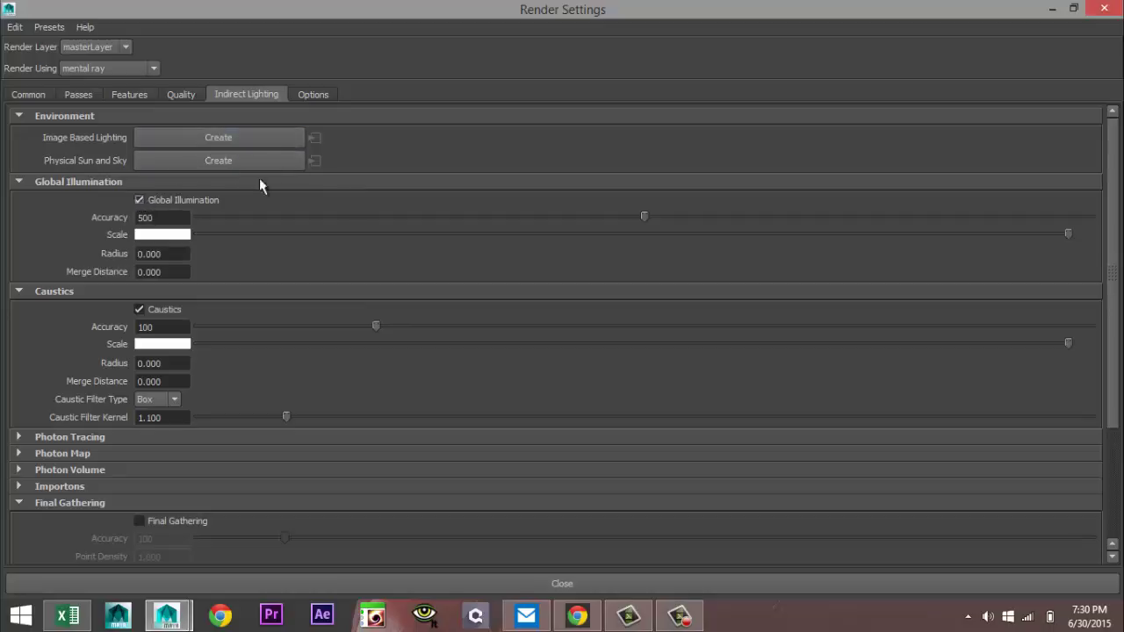
left_click(229, 137)
Browse for the IBL image file in the Documents\maya\HDRI folder
left_click(1053, 10)
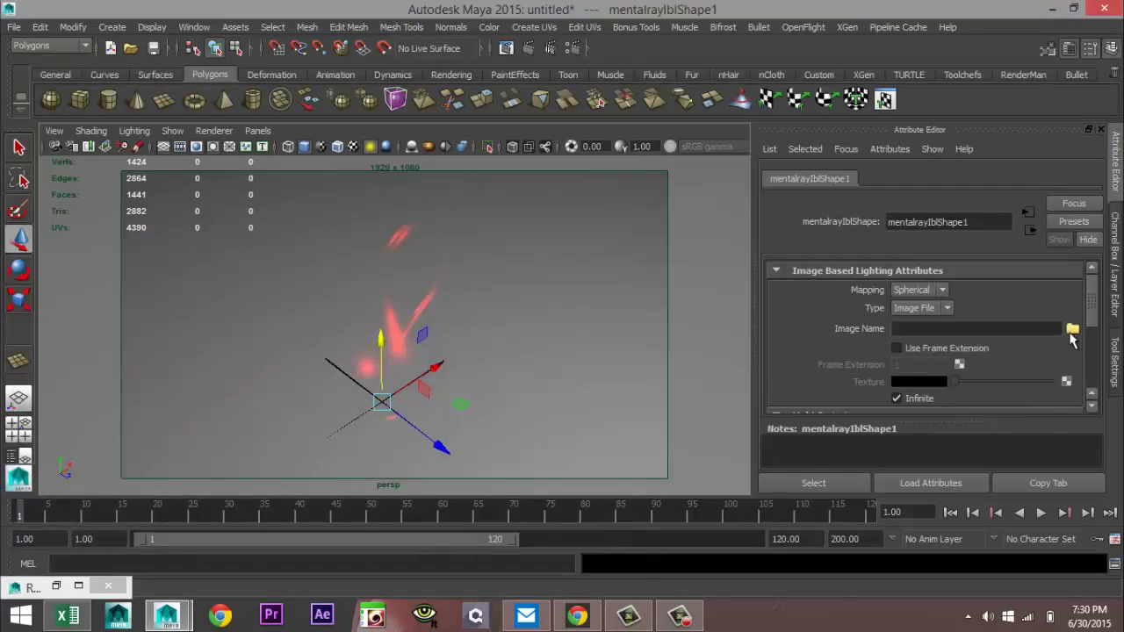
left_click(1071, 330)
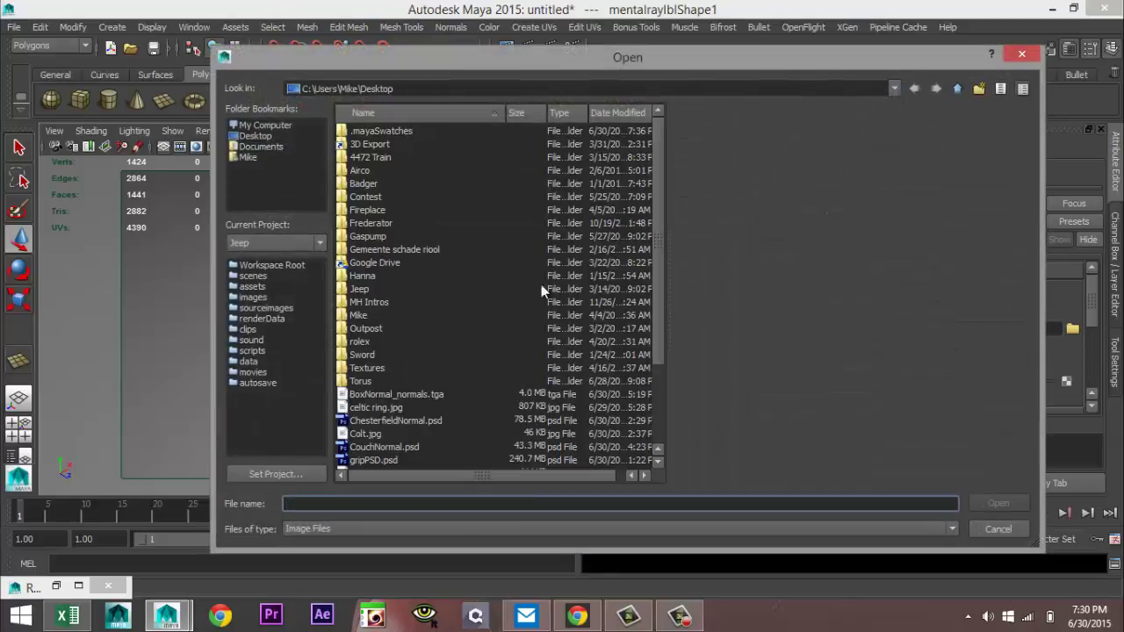
left_click(261, 147)
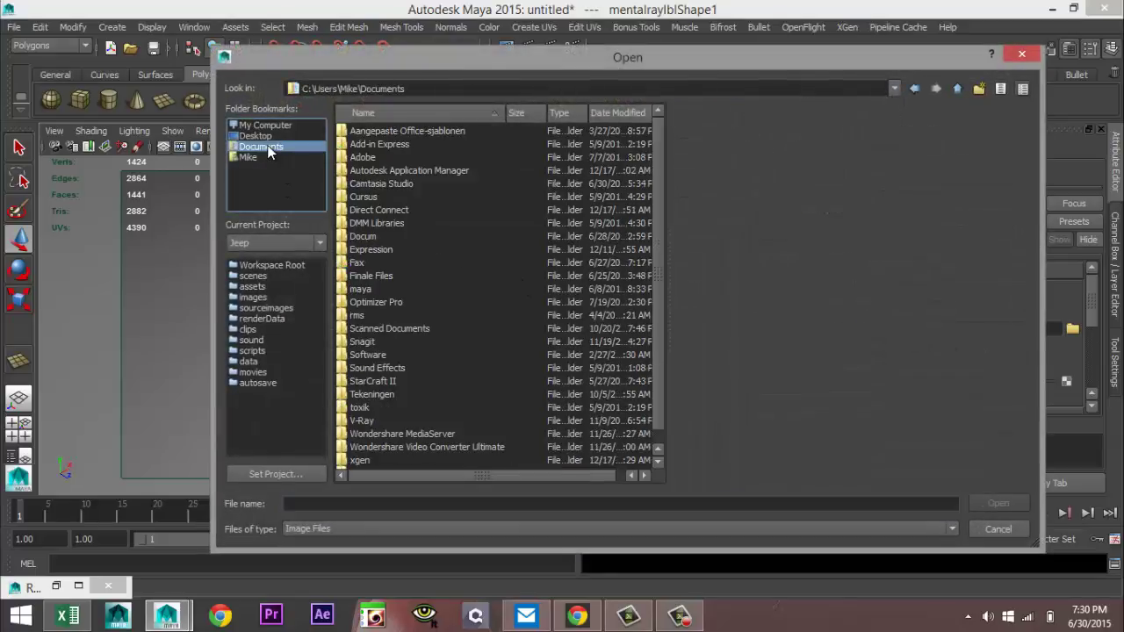
double_click(366, 290)
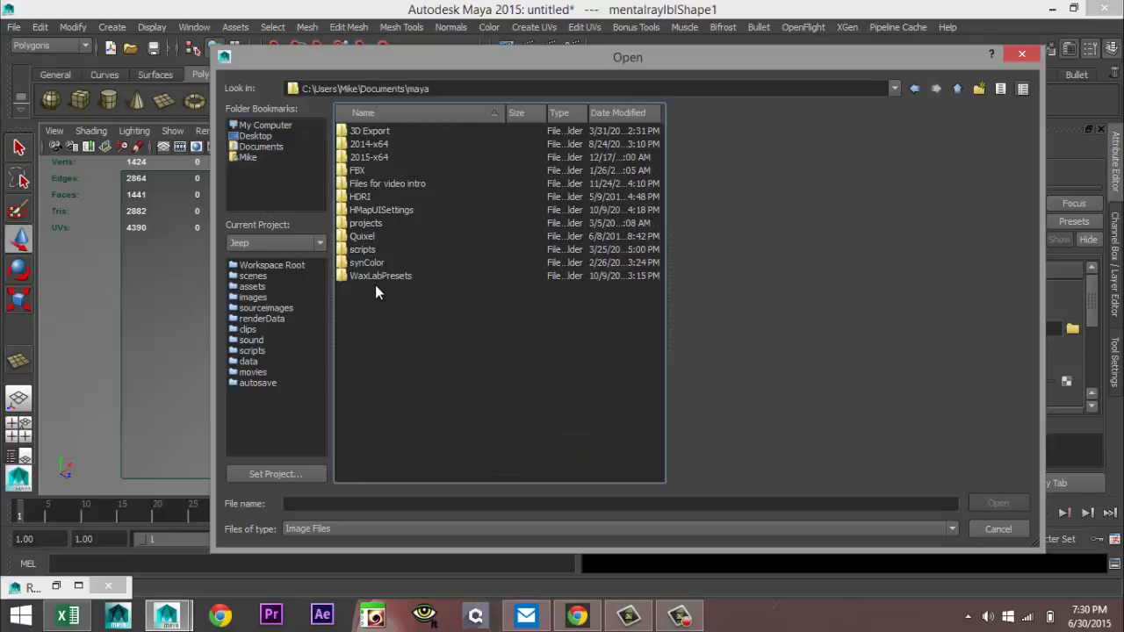
double_click(362, 197)
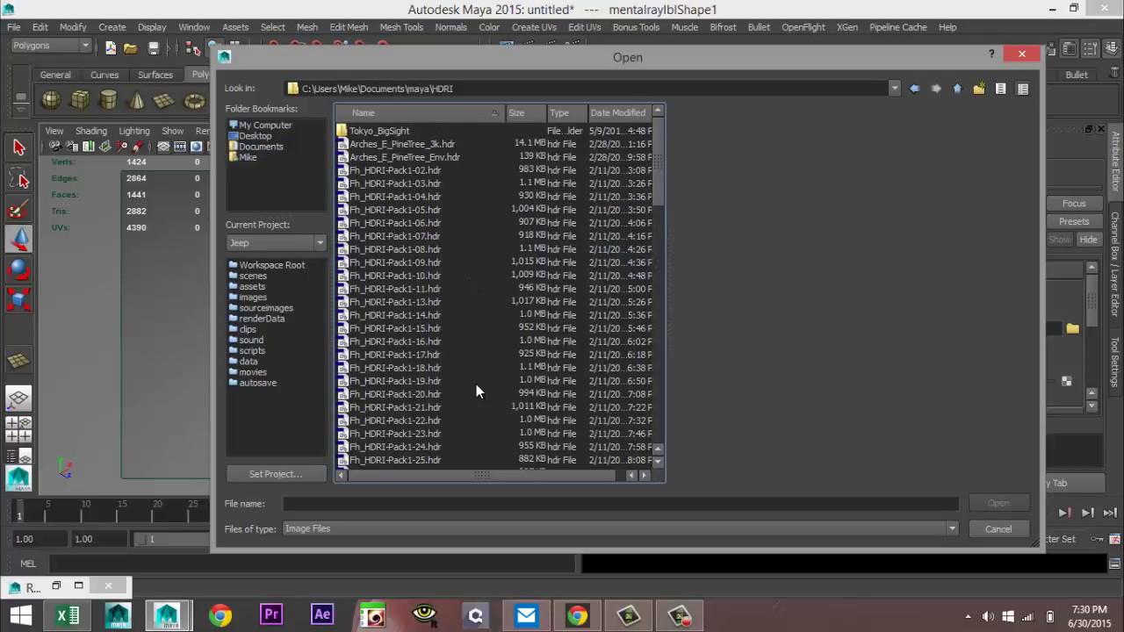
Pick Fh_HDRI-Pack1-02.hdr and load it as the IBL image
scroll(515, 351, "down", 10)
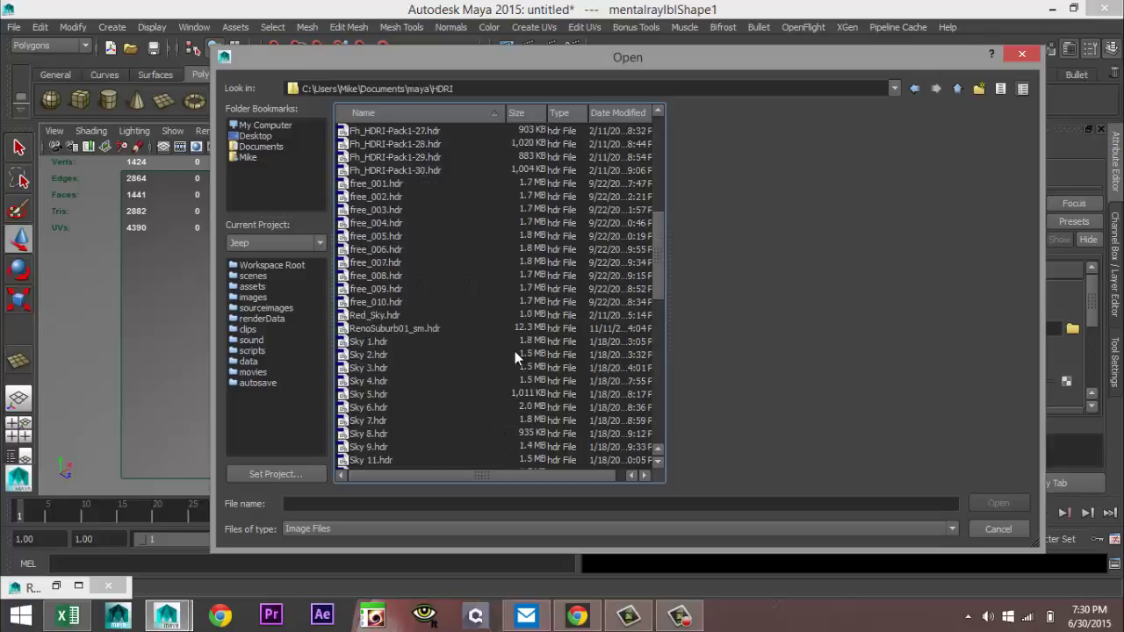
scroll(514, 354, "down", 3)
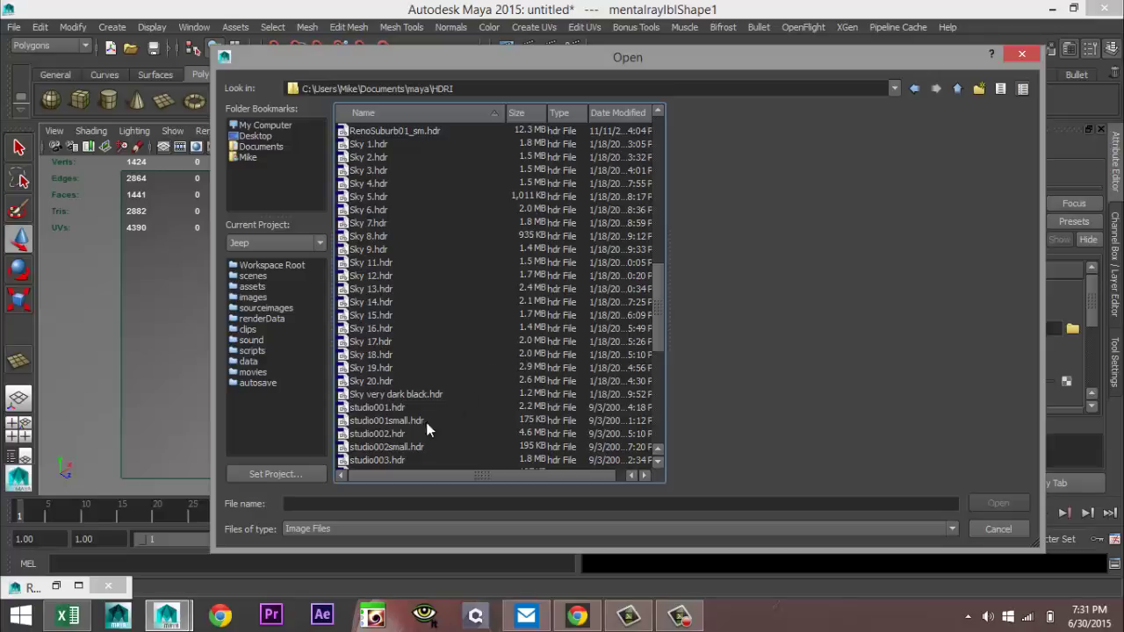
scroll(470, 391, "down", 9)
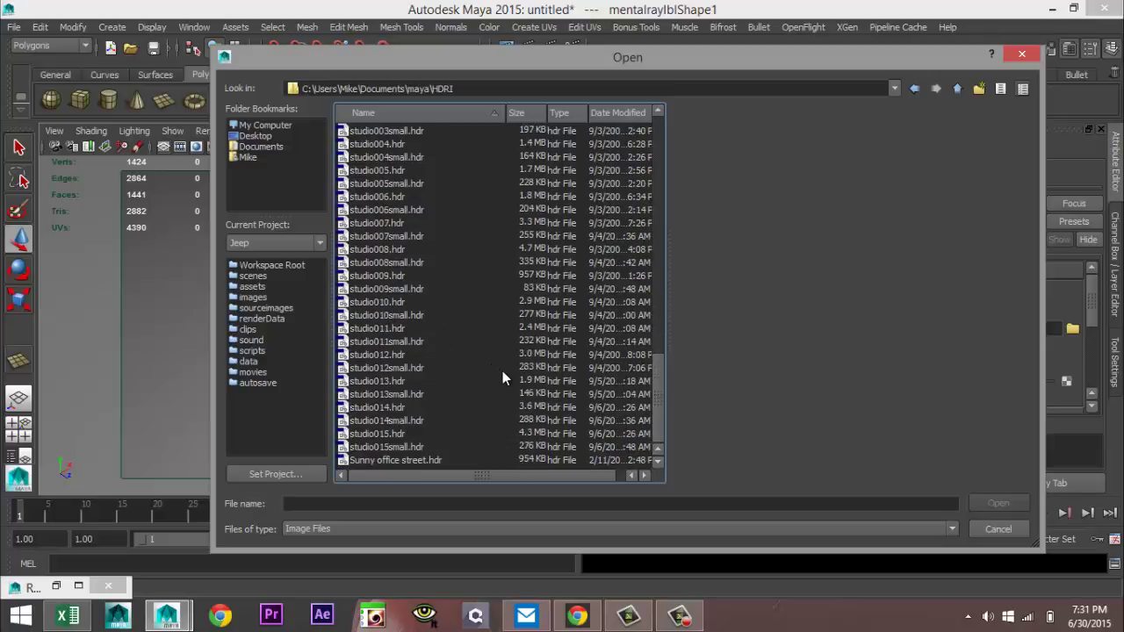
scroll(503, 371, "up", 8)
scroll(504, 373, "up", 15)
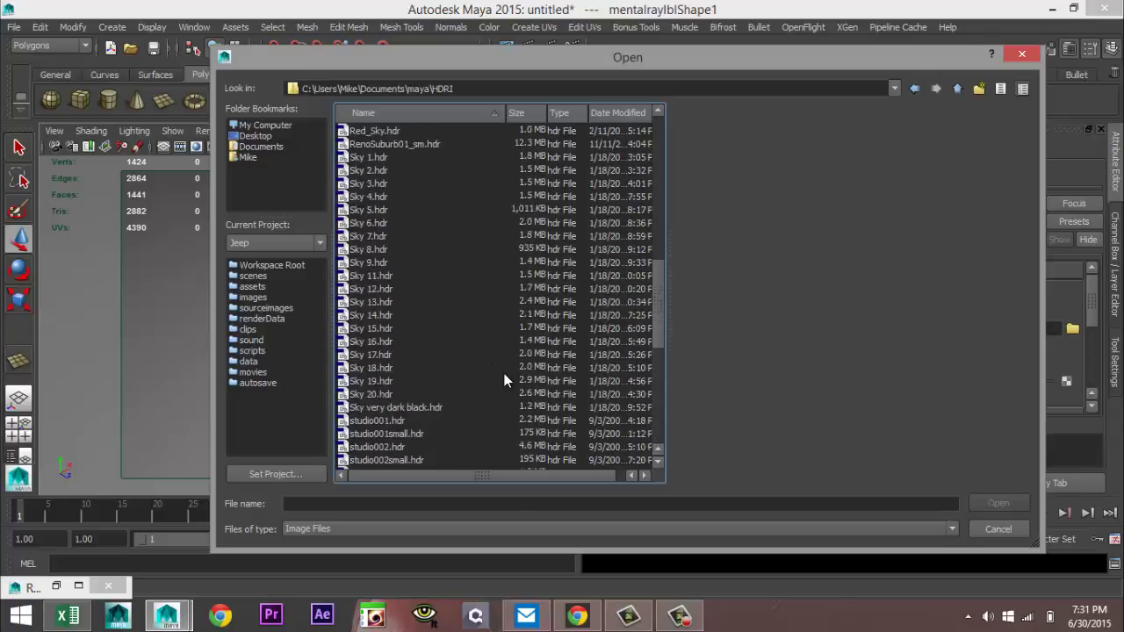
scroll(505, 380, "up", 2)
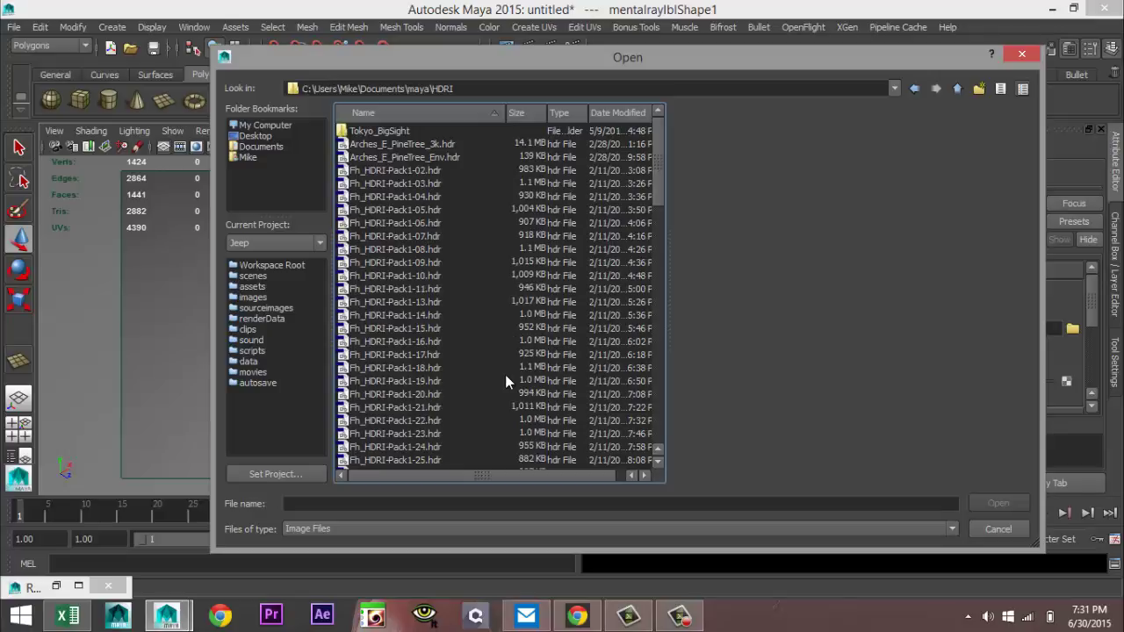
left_click(388, 172)
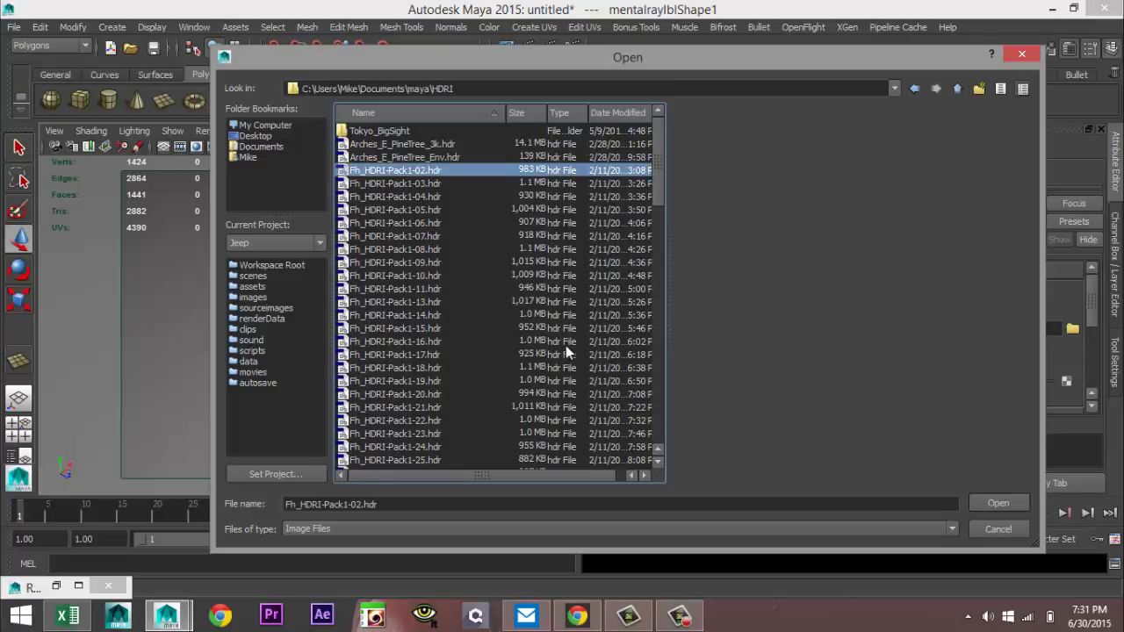
left_click(997, 502)
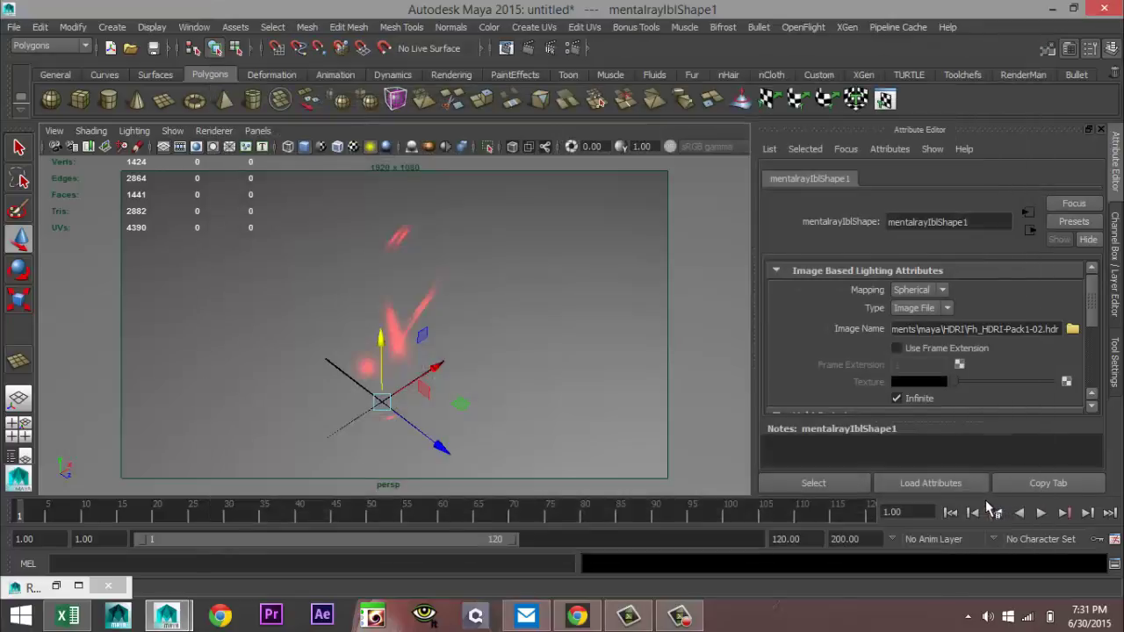
Run a test render, then select the Klein bottle and inspect its history nodes
left_click(530, 49)
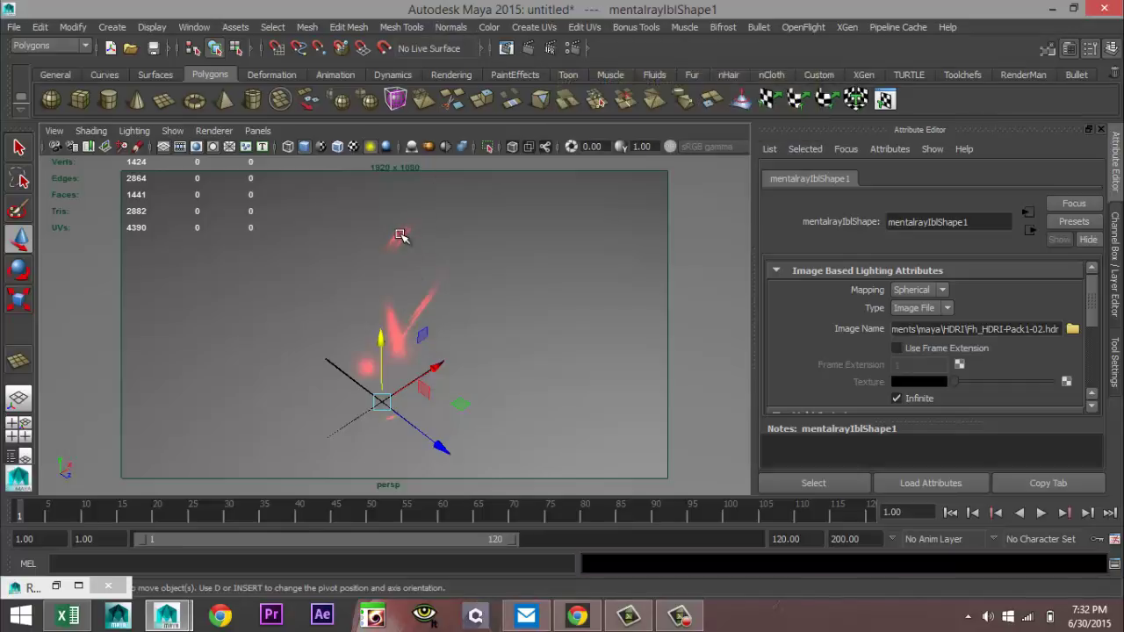
left_click(399, 235)
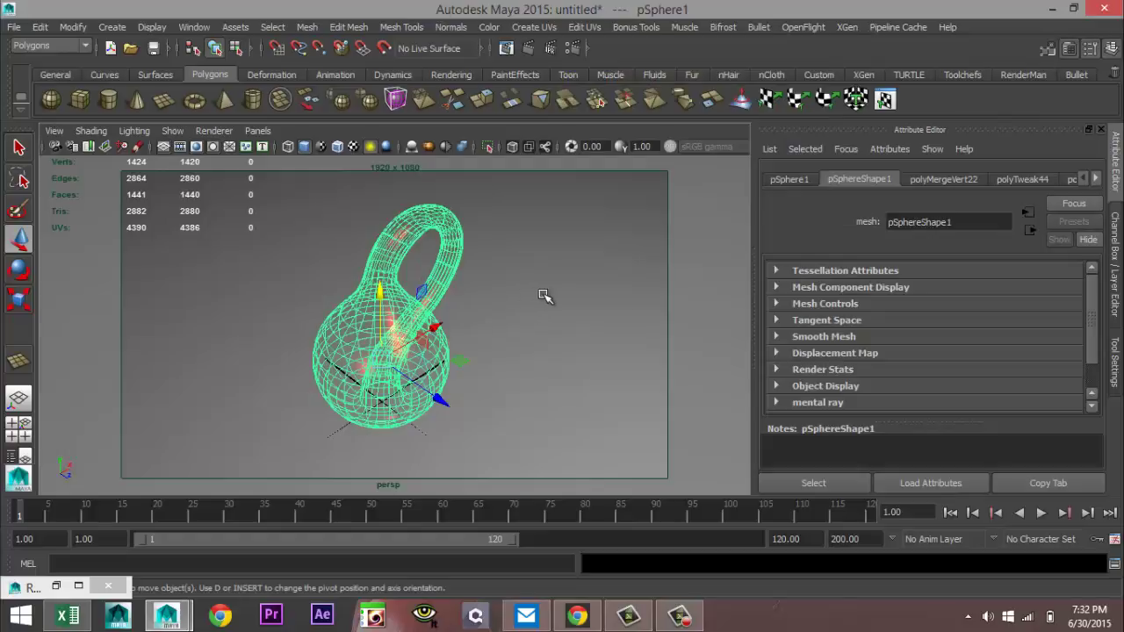
left_click(1097, 179)
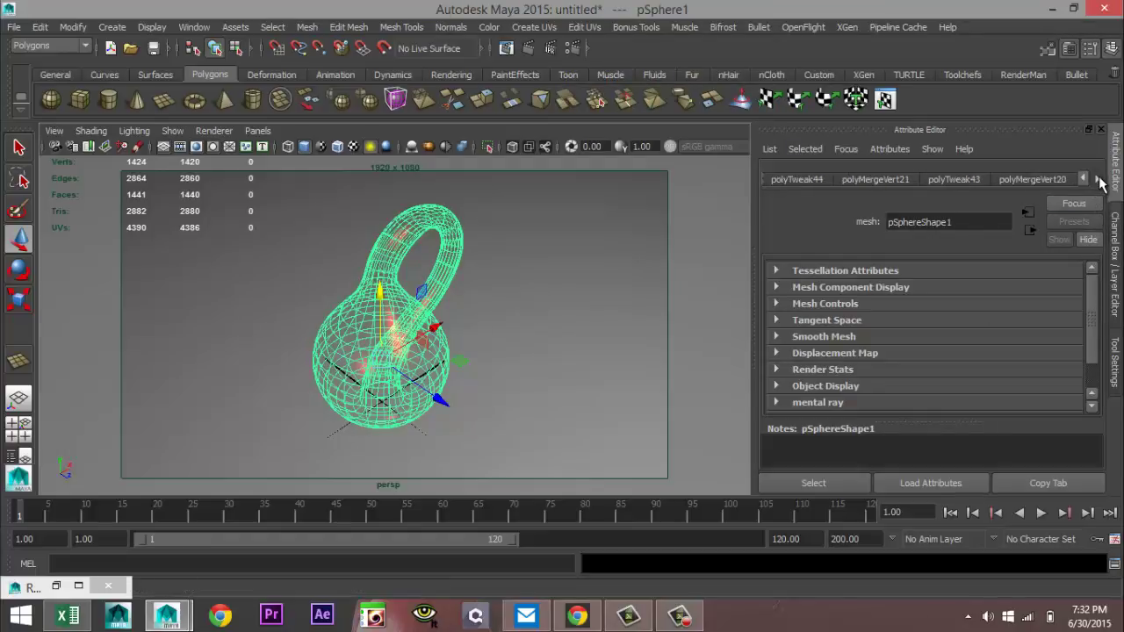
left_click(1098, 179)
left_click(1098, 180)
left_click(1098, 180)
left_click(1097, 179)
scroll(456, 244, "down", 10)
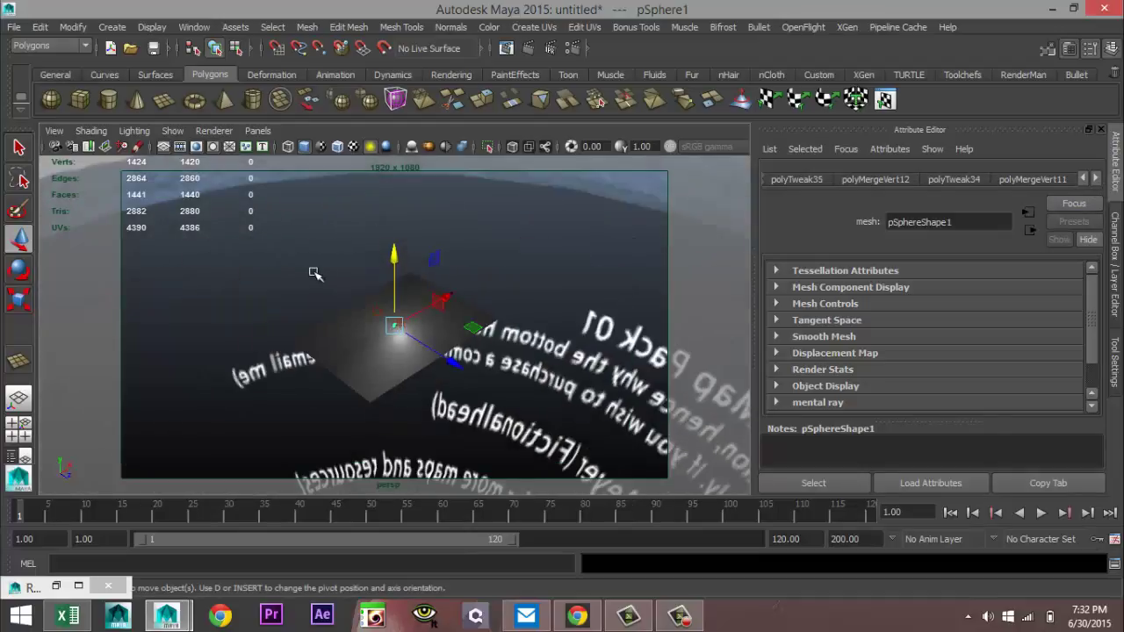
Delete all construction history with Edit > Delete All by Type > History
left_click(396, 324)
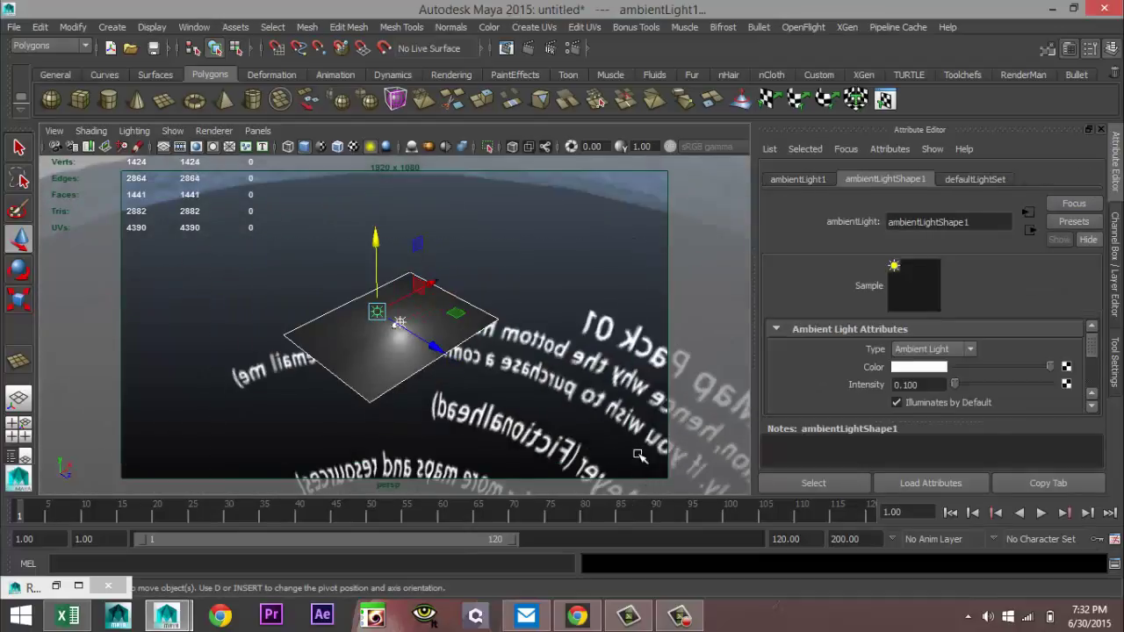
left_click(40, 26)
mouse_move(211, 212)
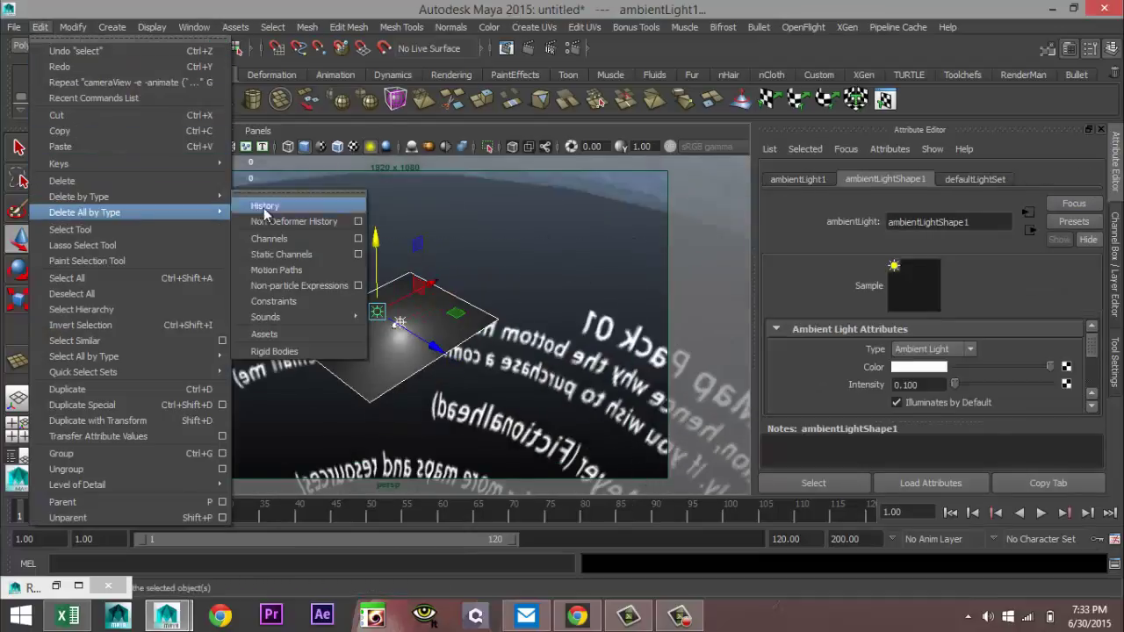
left_click(265, 207)
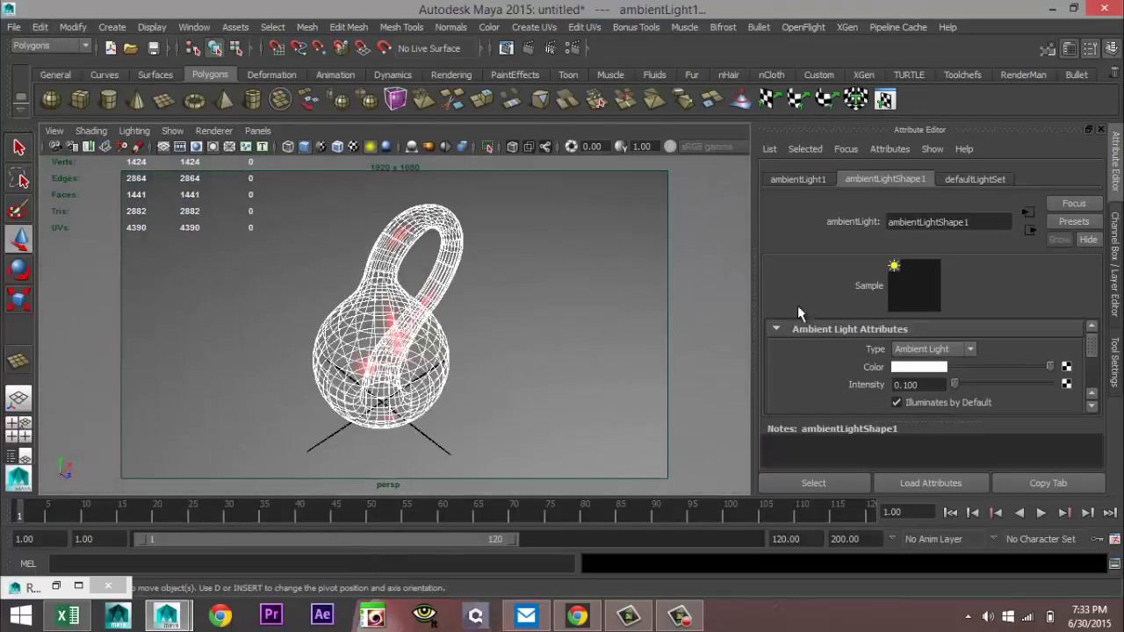
Replace the Klein bottle's mia_material_x1 settings with the GlassSolid preset
right_click(404, 232)
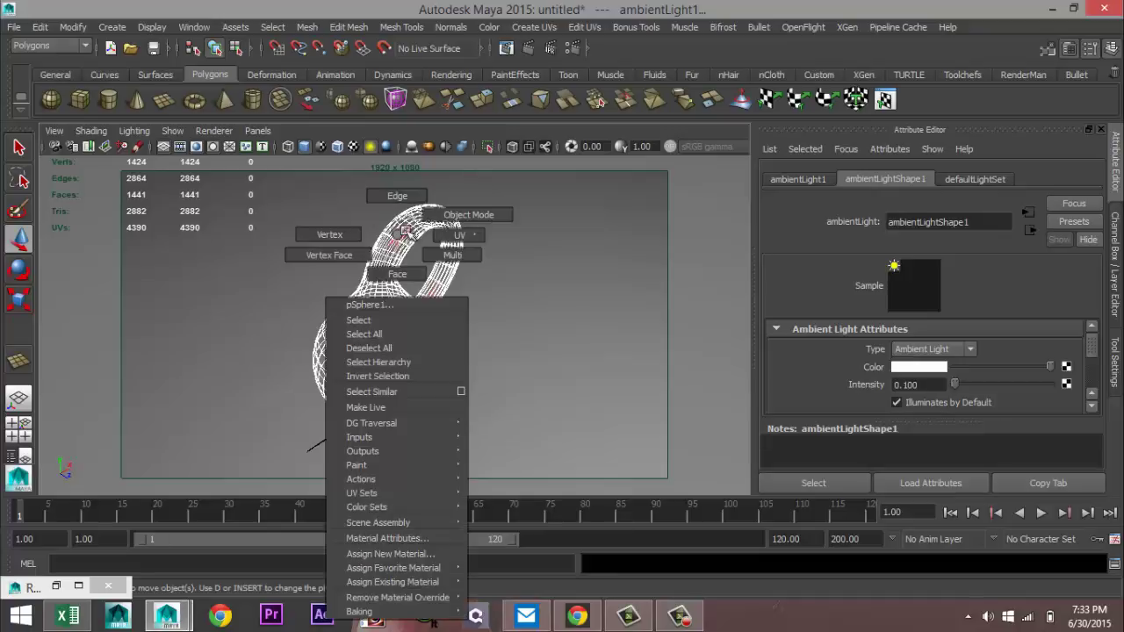
left_click(420, 233)
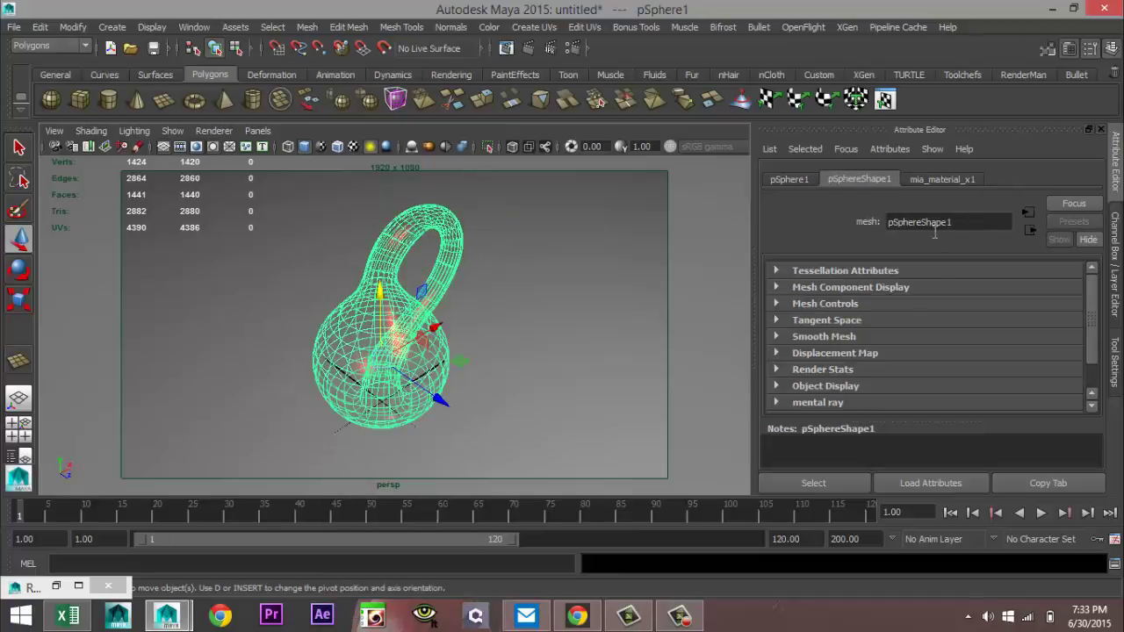
left_click(940, 177)
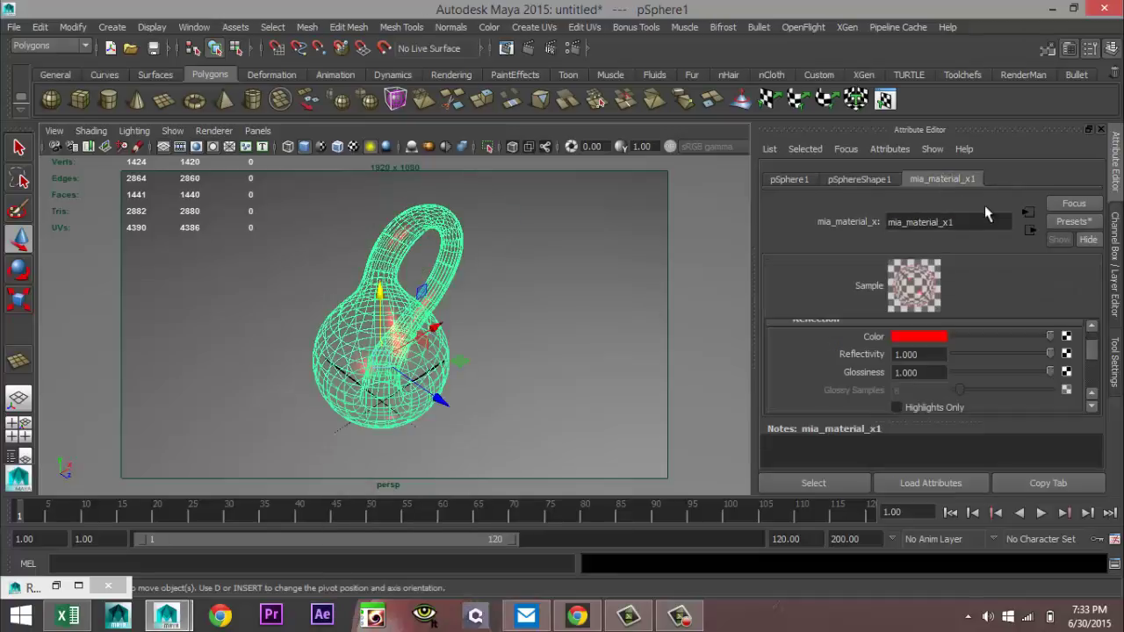
left_click(1081, 223)
mouse_move(1032, 334)
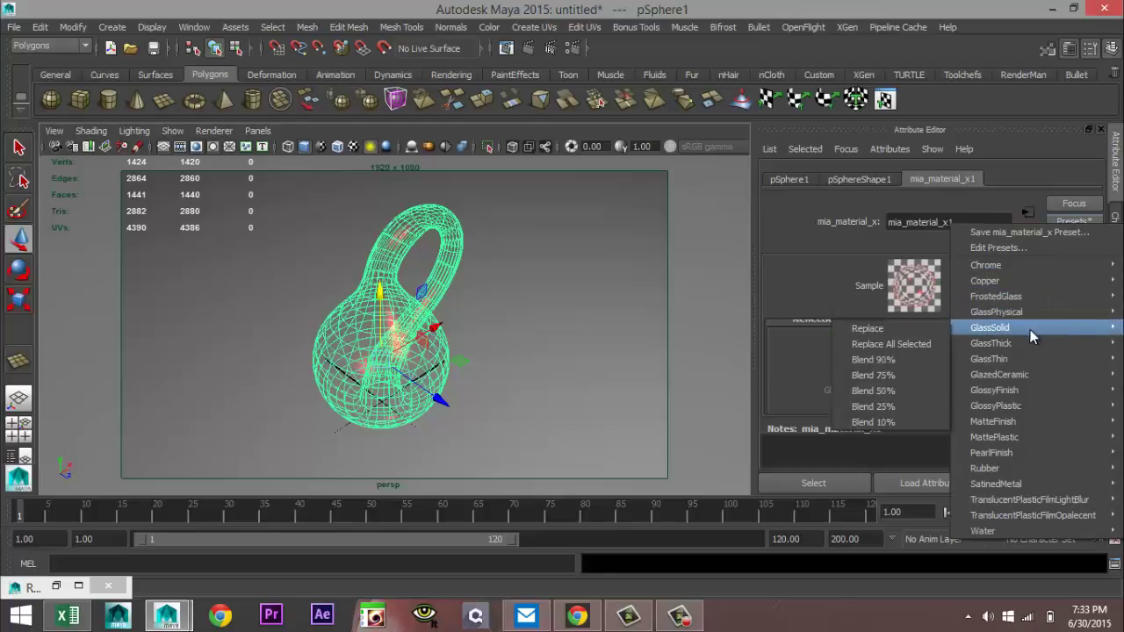
left_click(921, 329)
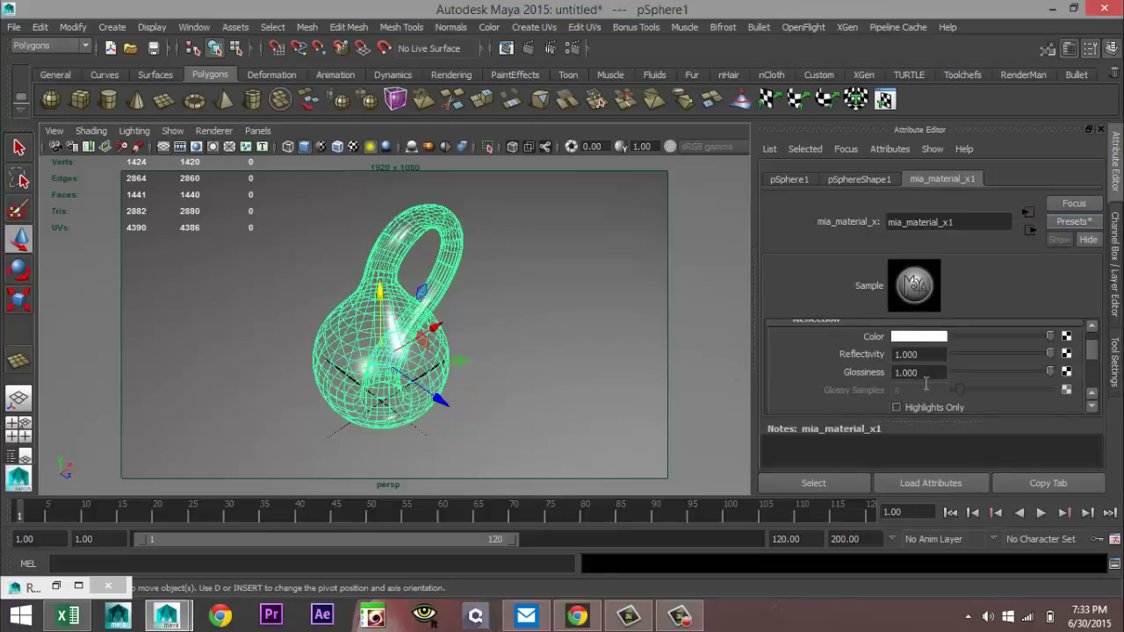
Raise the refraction colour's saturation to a pale blue, then select the ground plane
scroll(930, 373, "up", 2)
scroll(938, 376, "down", 4)
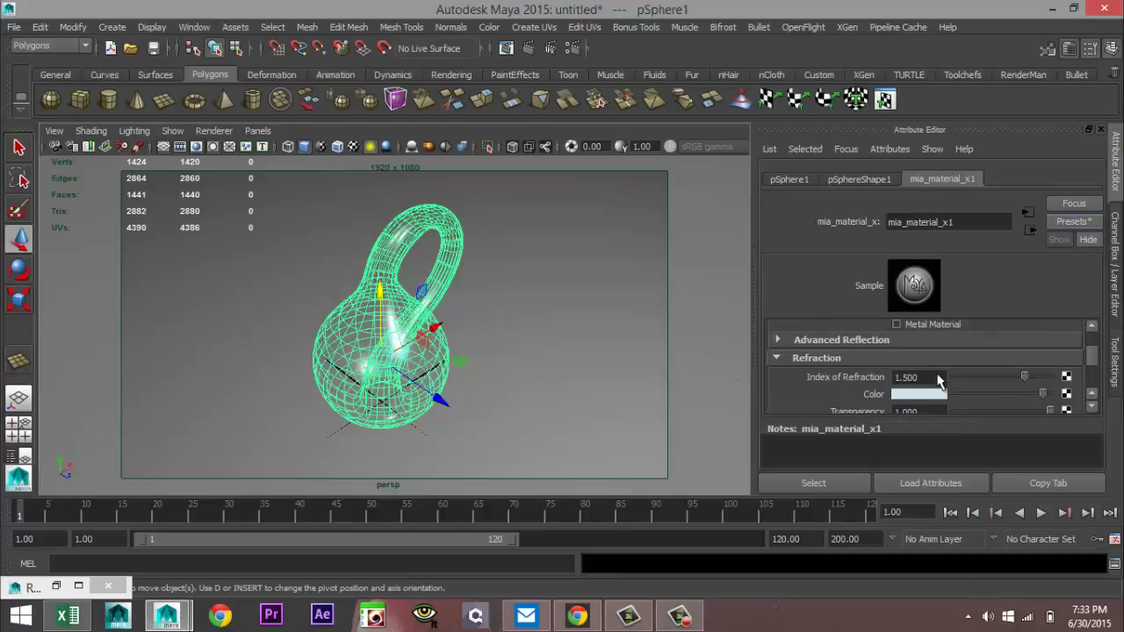
scroll(938, 380, "up", 2)
scroll(938, 380, "down", 4)
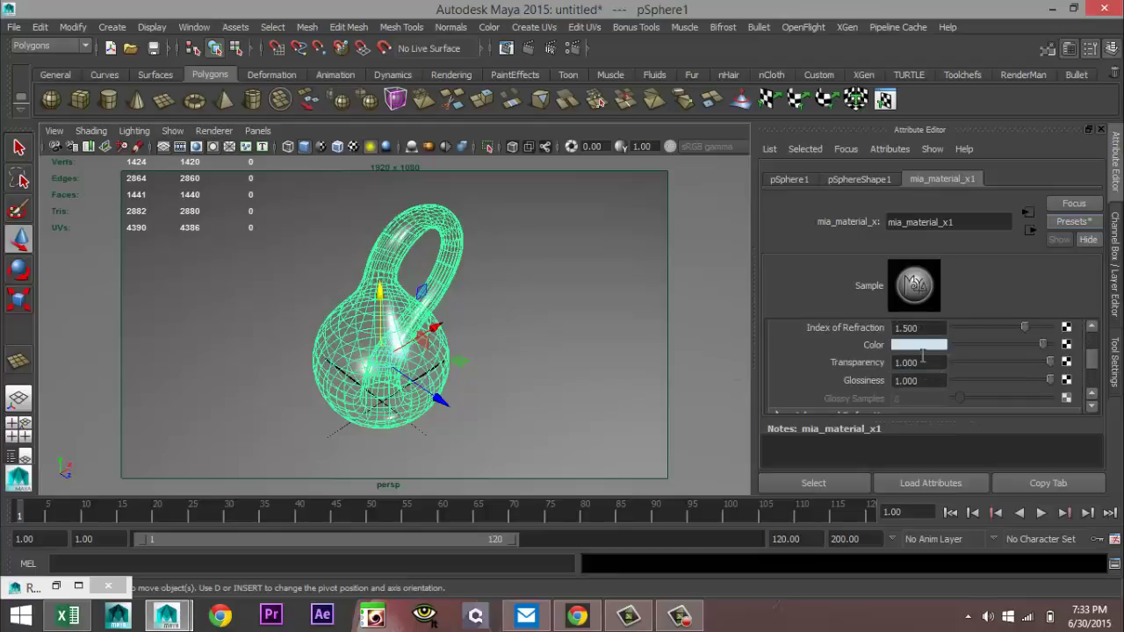
left_click(929, 350)
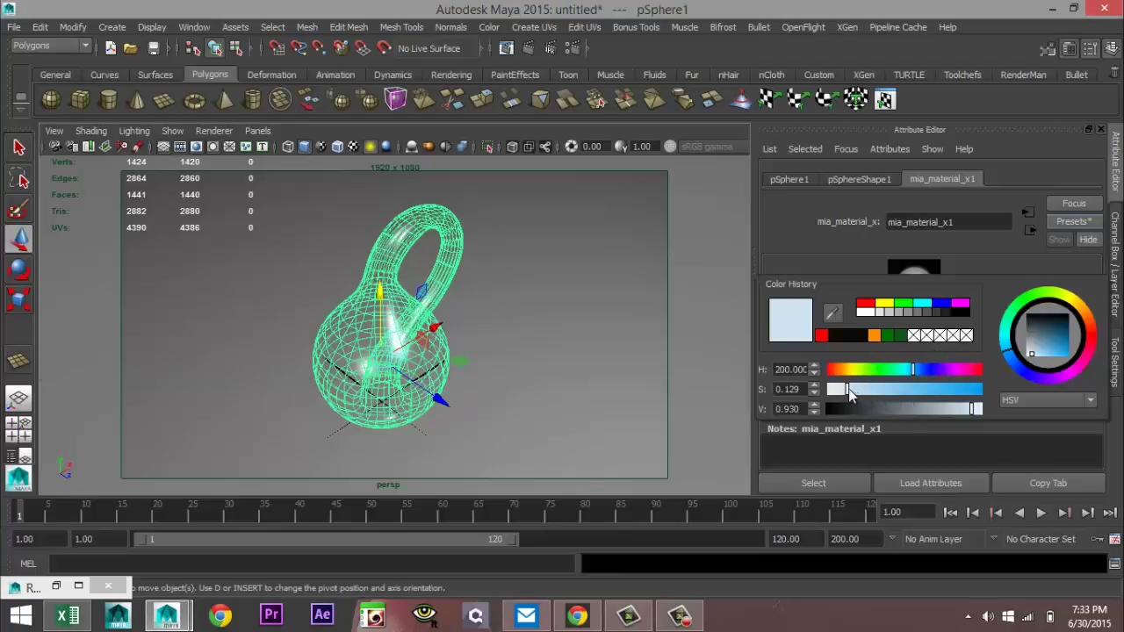
left_click_drag(849, 388, 874, 394)
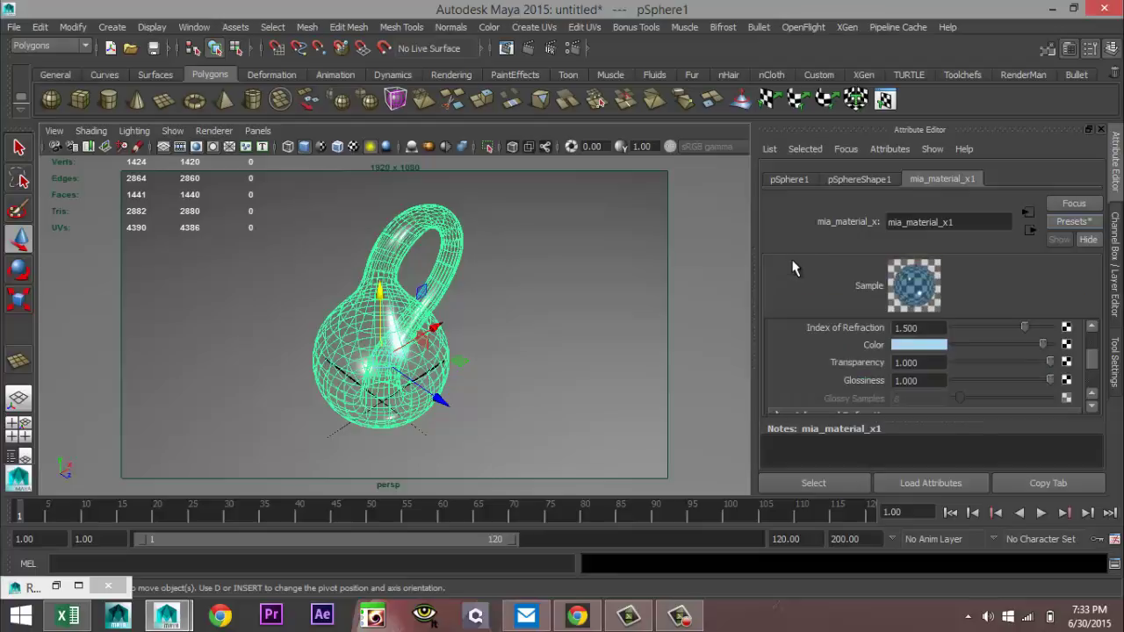
left_click(550, 295)
Frame the ground plane and set its phongE1 colour to black
key("f")
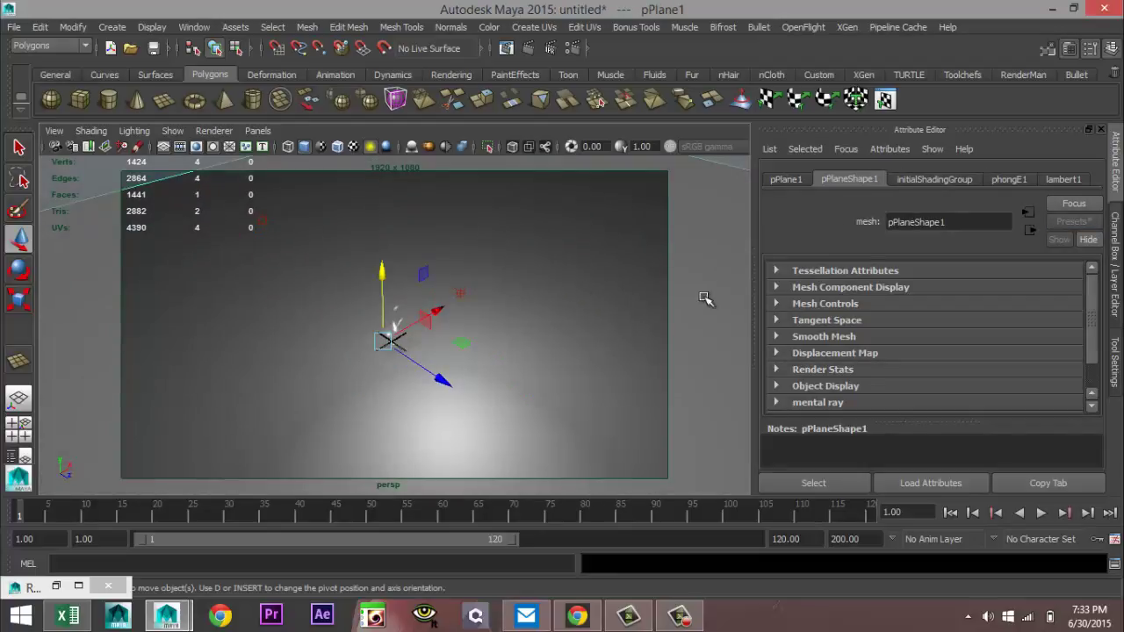
left_click(1002, 180)
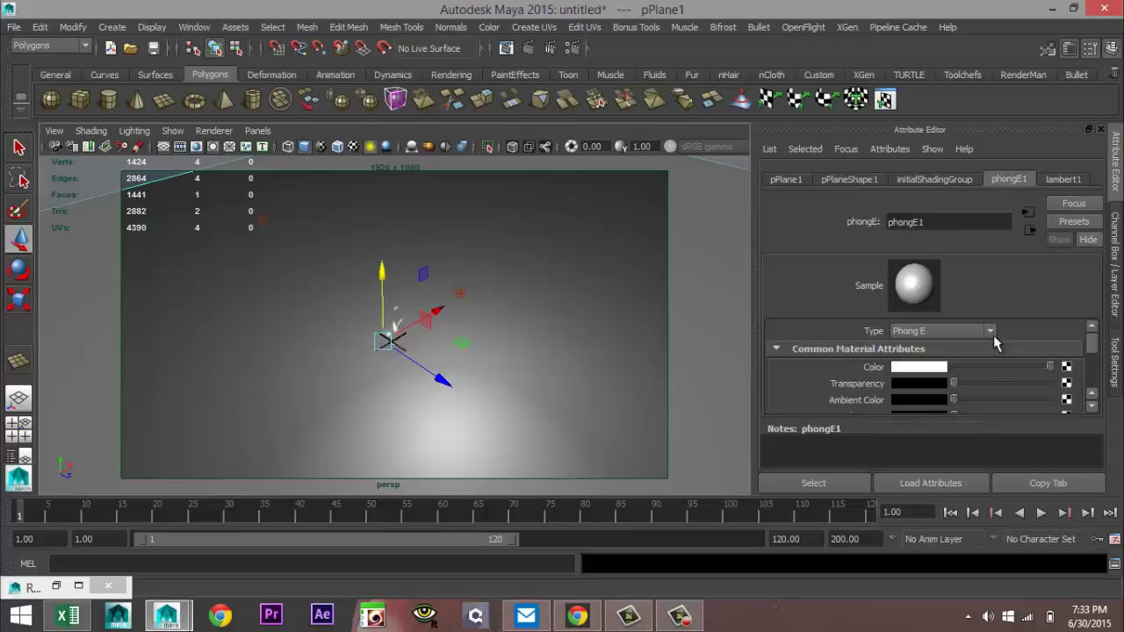
left_click_drag(1051, 369, 952, 369)
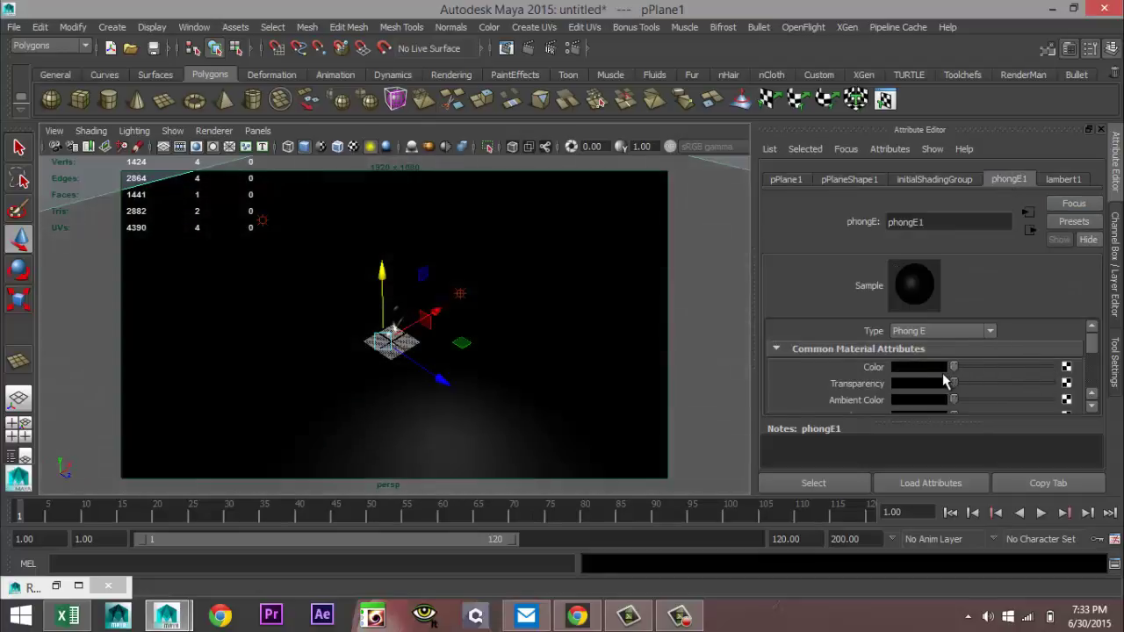
scroll(407, 419, "up", 5)
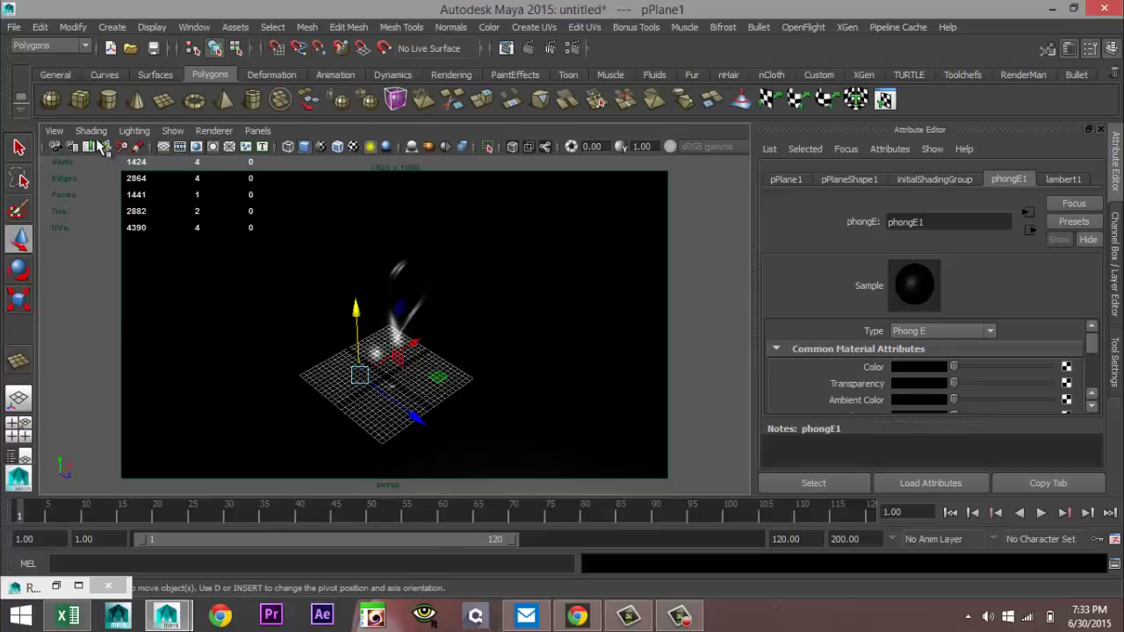
Save the current camera view as a new bookmark
left_click(53, 132)
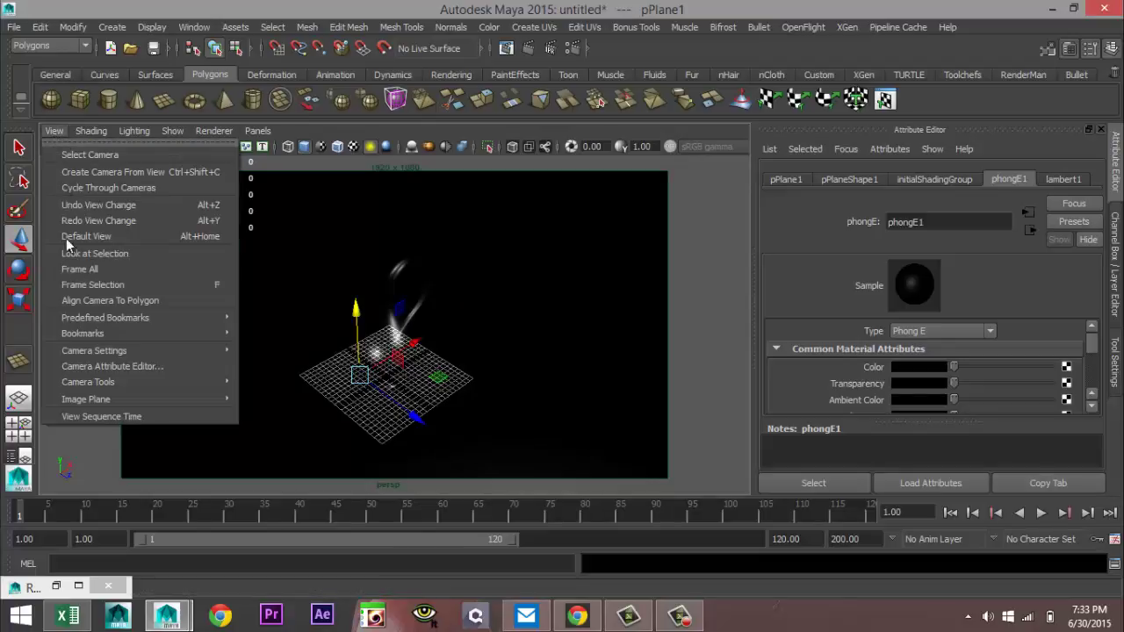
mouse_move(123, 336)
left_click(286, 335)
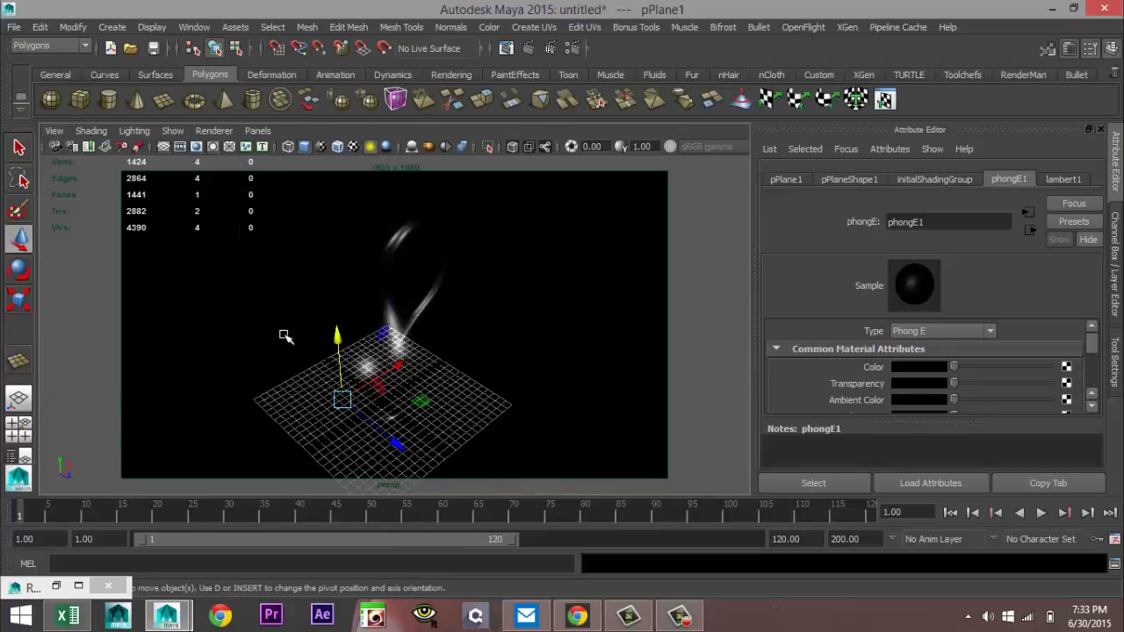
Render the frame with mental ray, review the blue glass bottle, then minimize the Render View
left_click(530, 50)
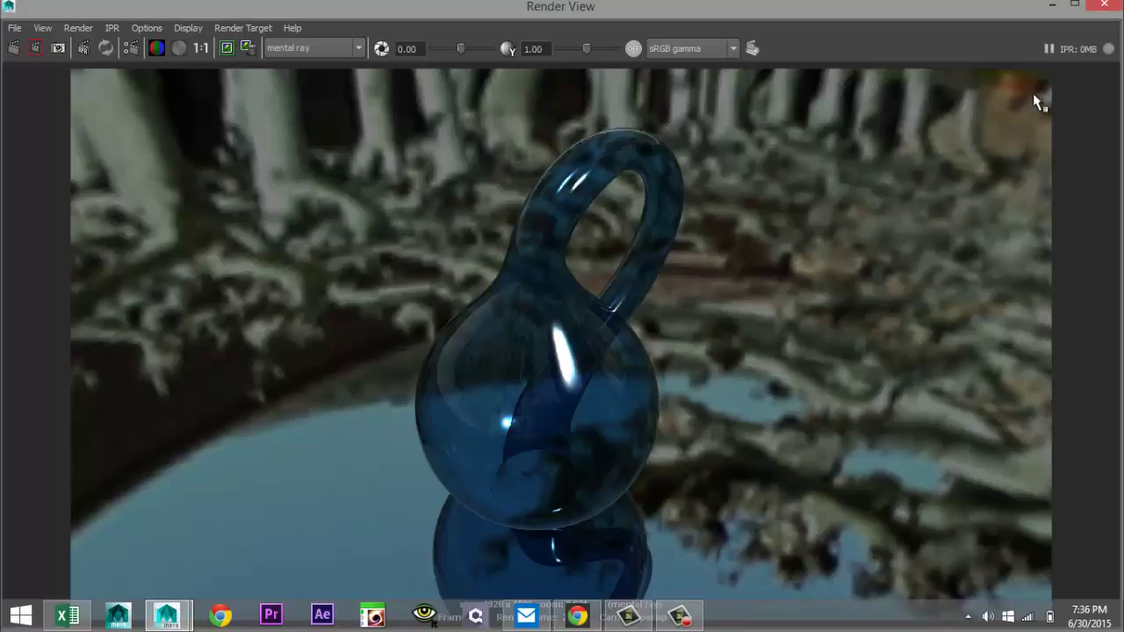
left_click(1052, 5)
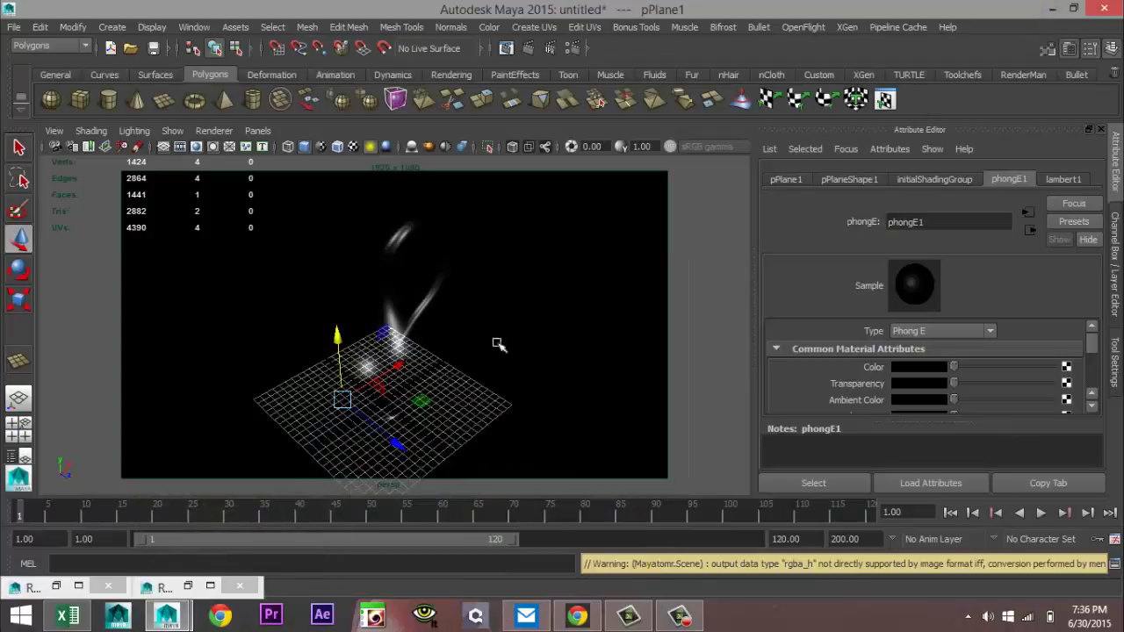
Select the Klein bottle and rotate it until its handle lies horizontal in side view
left_click(386, 327)
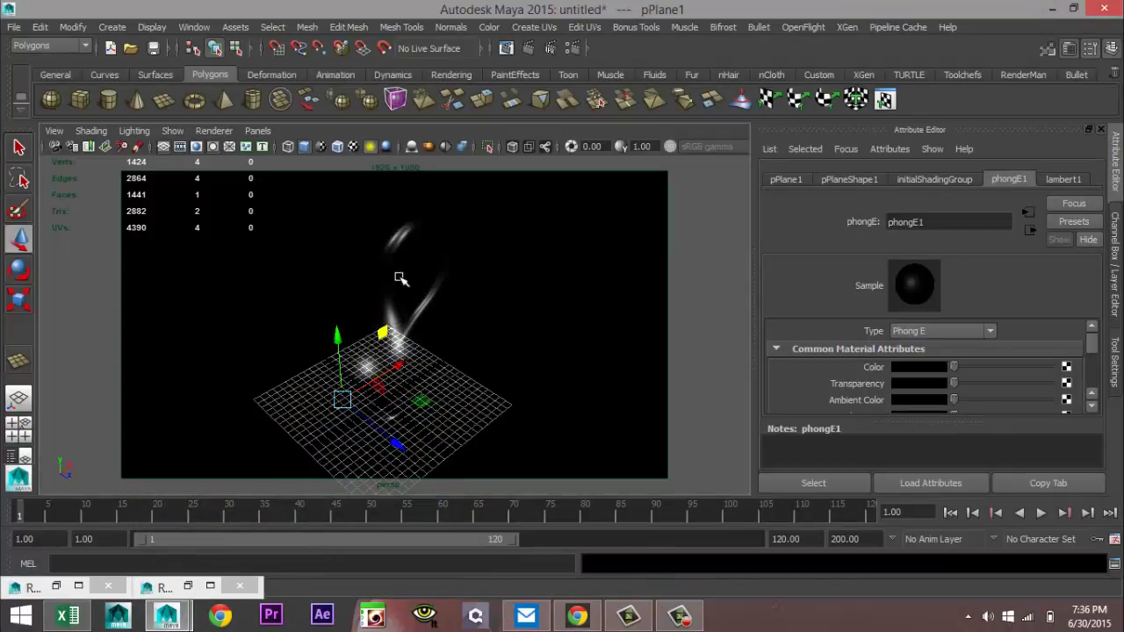
key("ctrl+shift+h")
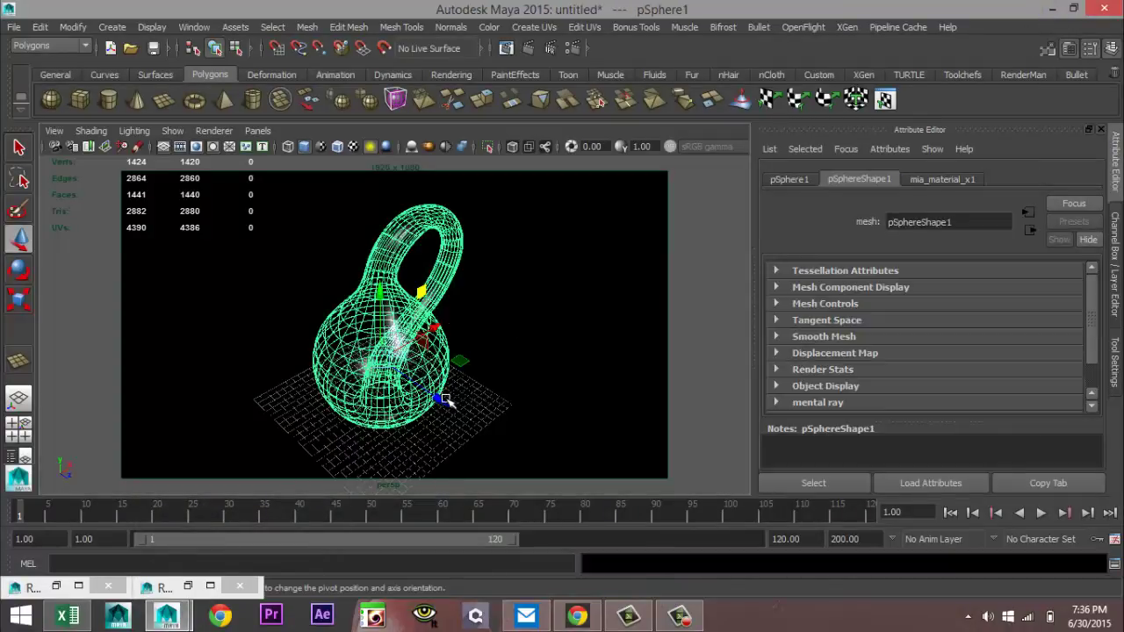
key("e")
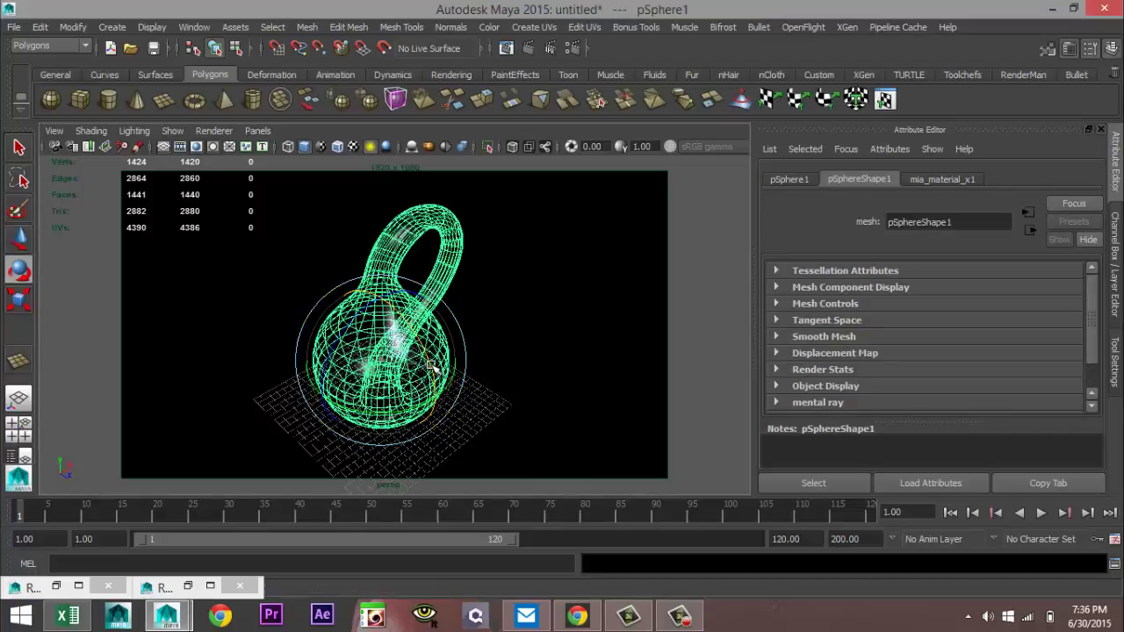
left_click_drag(431, 369, 372, 299)
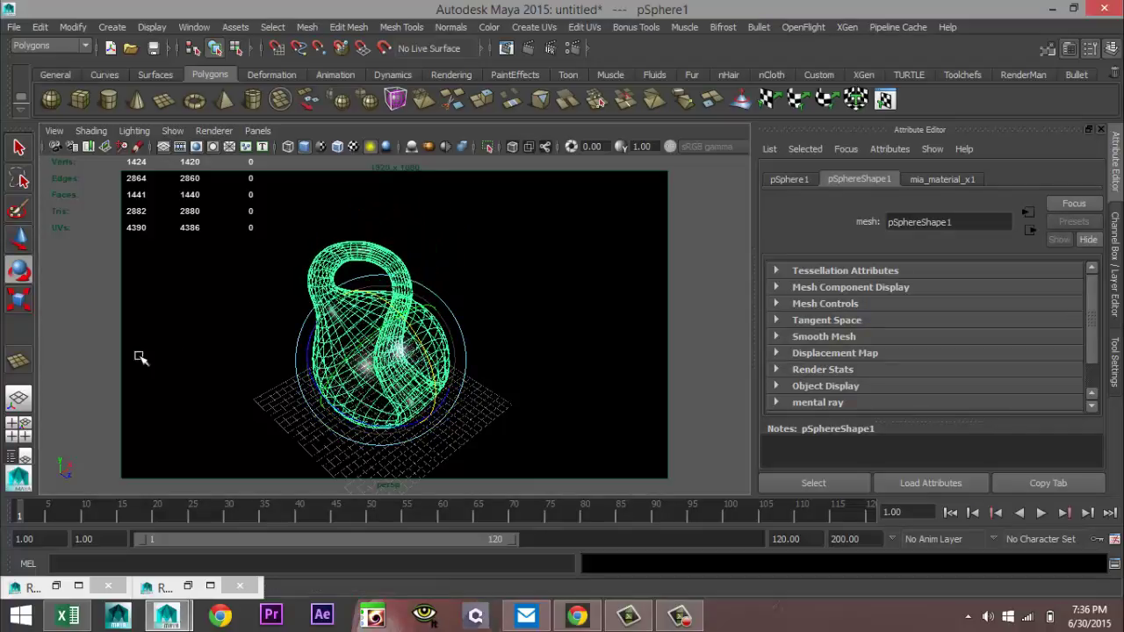
left_click(18, 428)
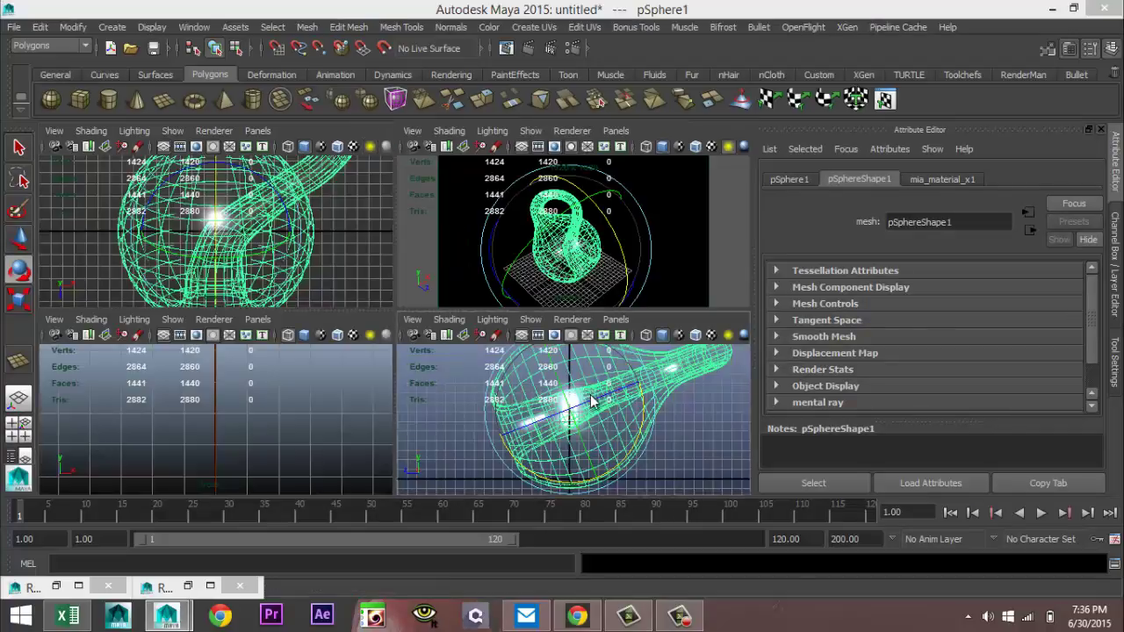
key("space")
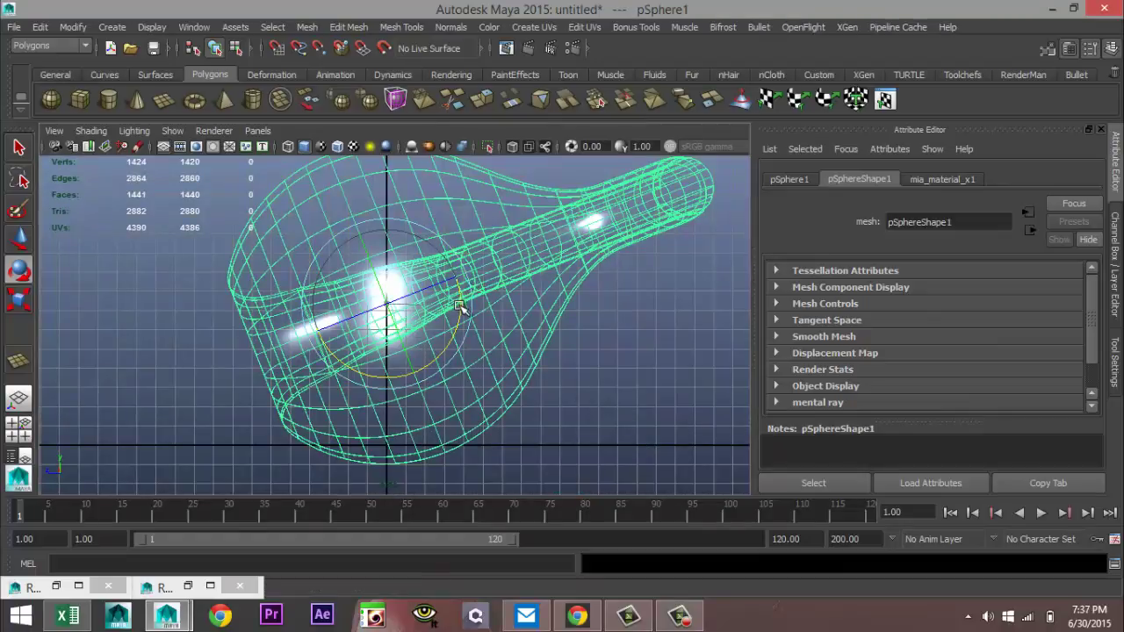
mouse_move(462, 302)
left_mouse_down()
mouse_move(454, 325)
mouse_move(454, 300)
mouse_move(459, 316)
left_mouse_up()
Lift the Klein bottle along Y above the ground plane and return to the perspective view
key("w")
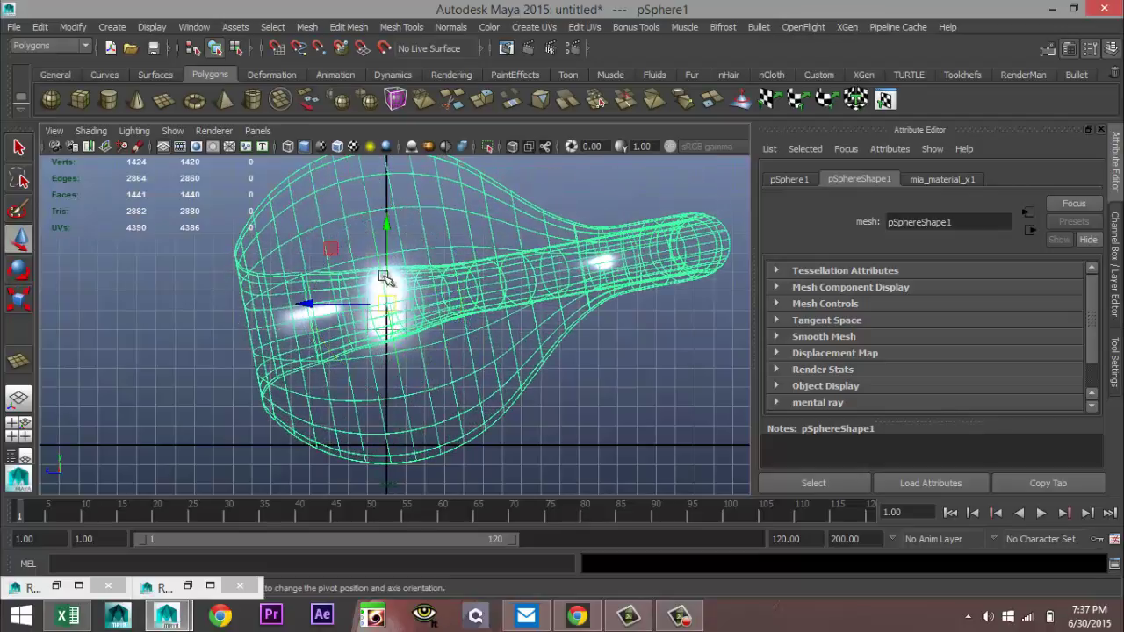
left_click_drag(389, 225, 395, 208)
left_click(19, 429)
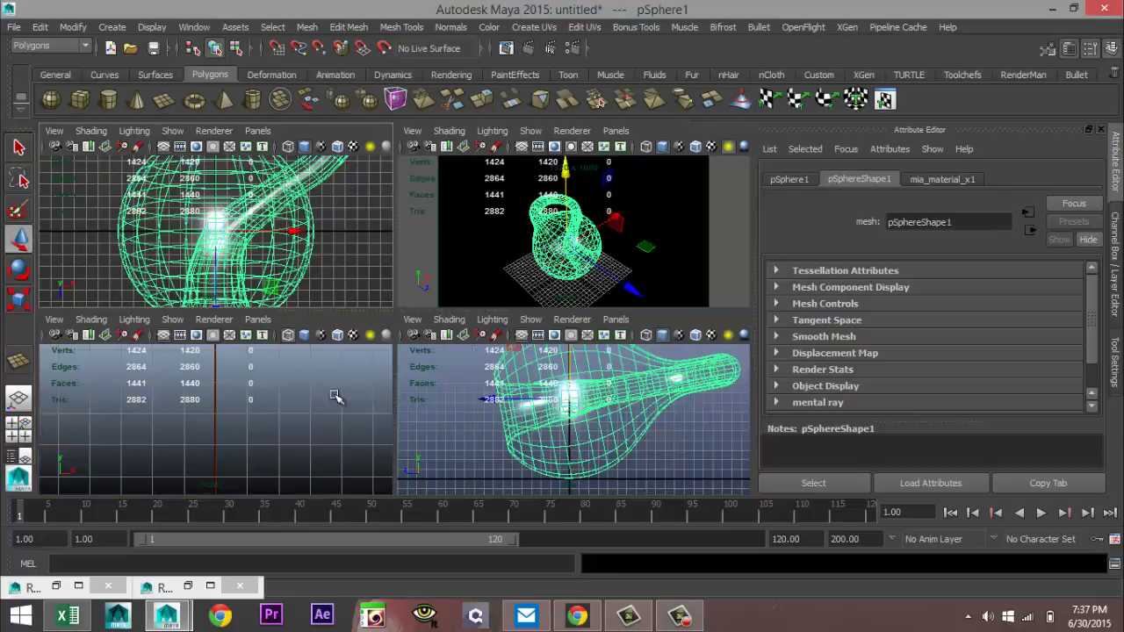
key("space")
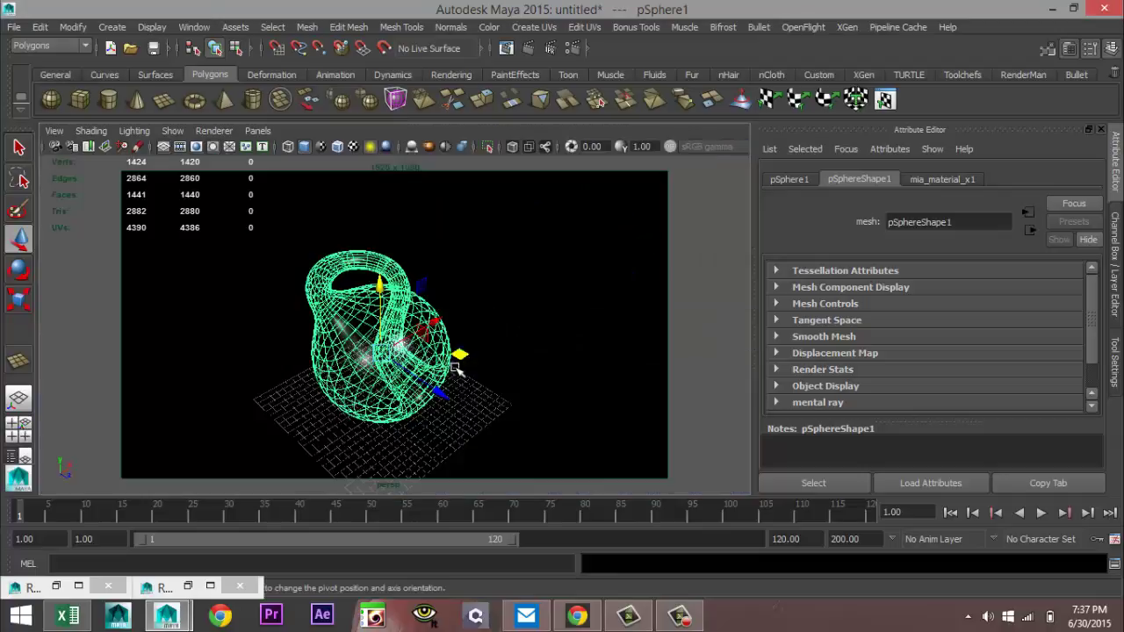
scroll(461, 378, "up", 2)
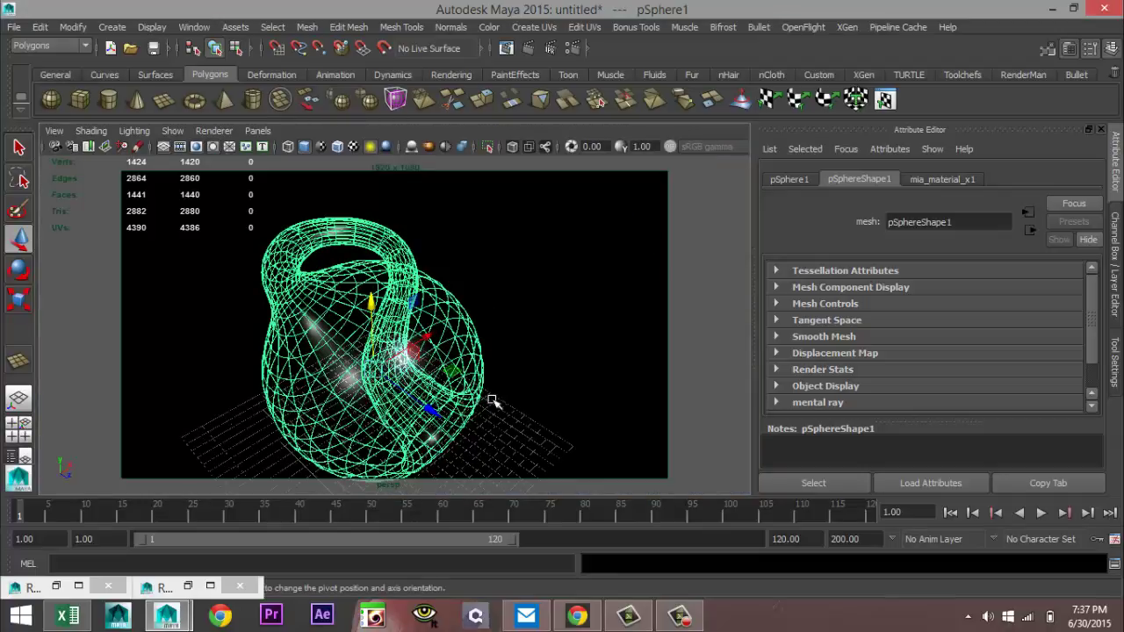
left_click_drag(511, 393, 530, 375, "alt")
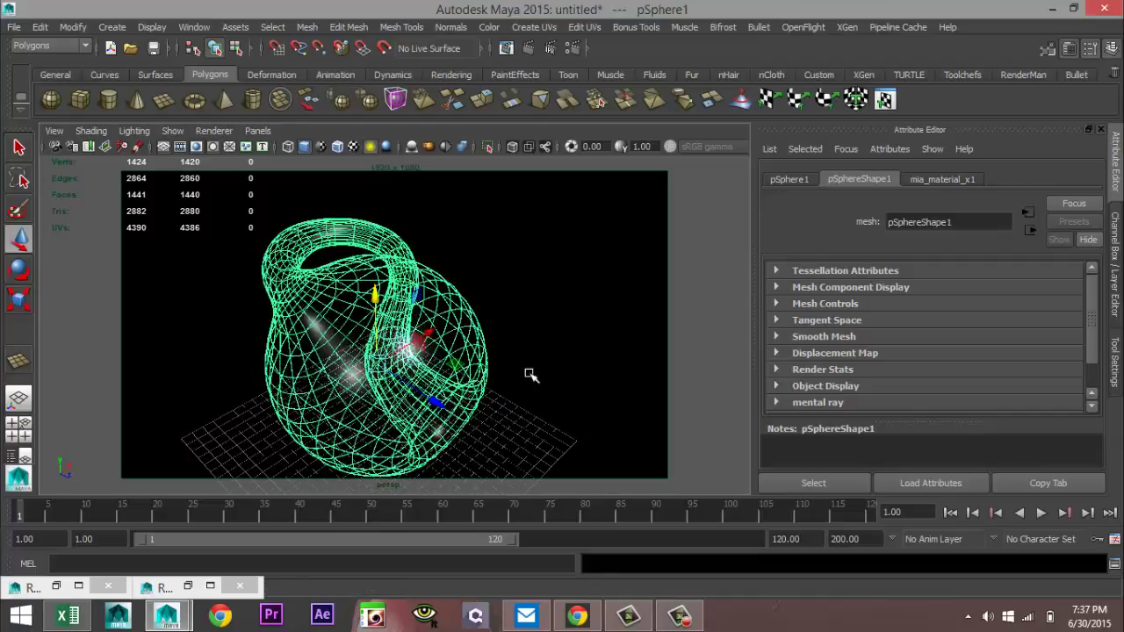
Tilt the bottle into a new pose and adjust the camera to a flatter angle
key("e")
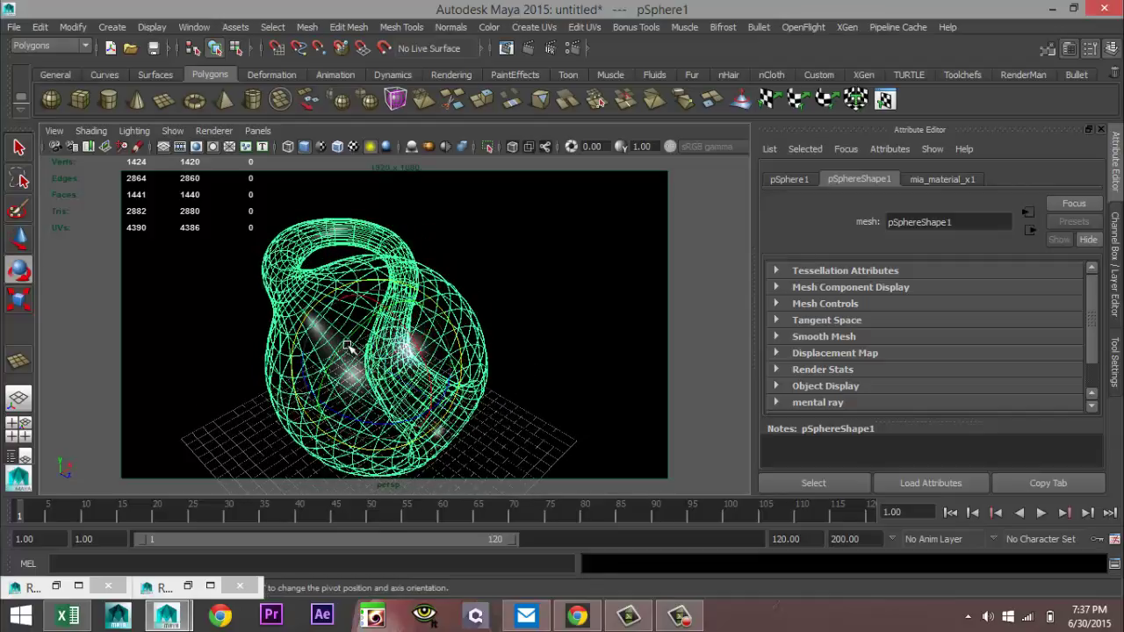
left_click_drag(350, 333, 341, 378)
mouse_move(507, 396)
middle_mouse_down("alt")
mouse_move(514, 382)
mouse_move(516, 395)
middle_mouse_up("alt")
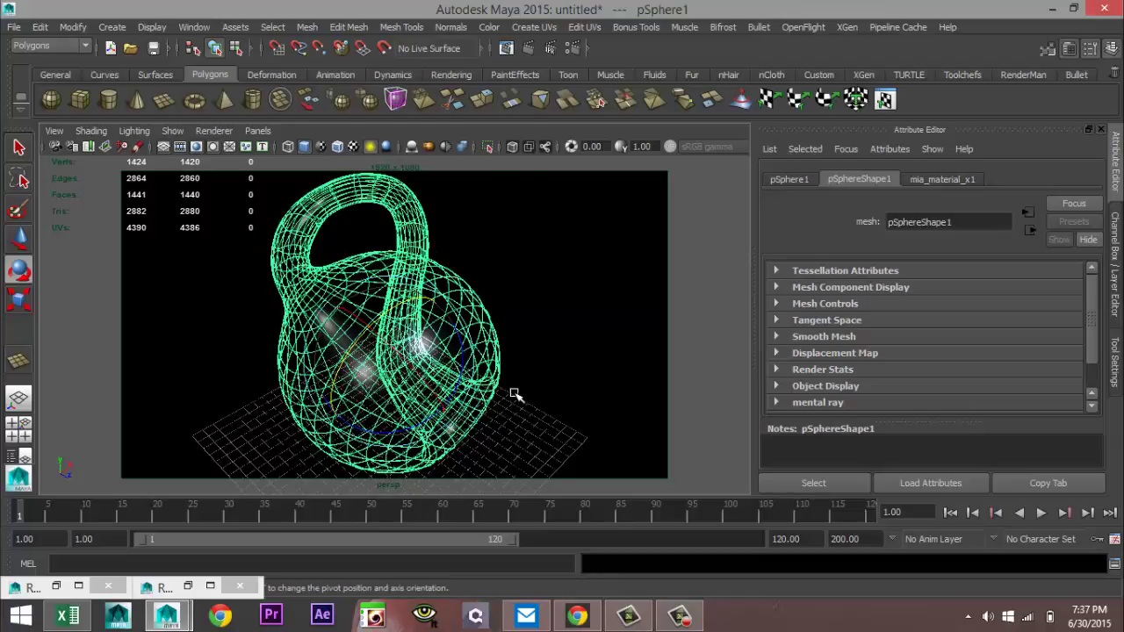
scroll(512, 395, "down", 3)
left_click_drag(509, 396, 497, 377, "alt")
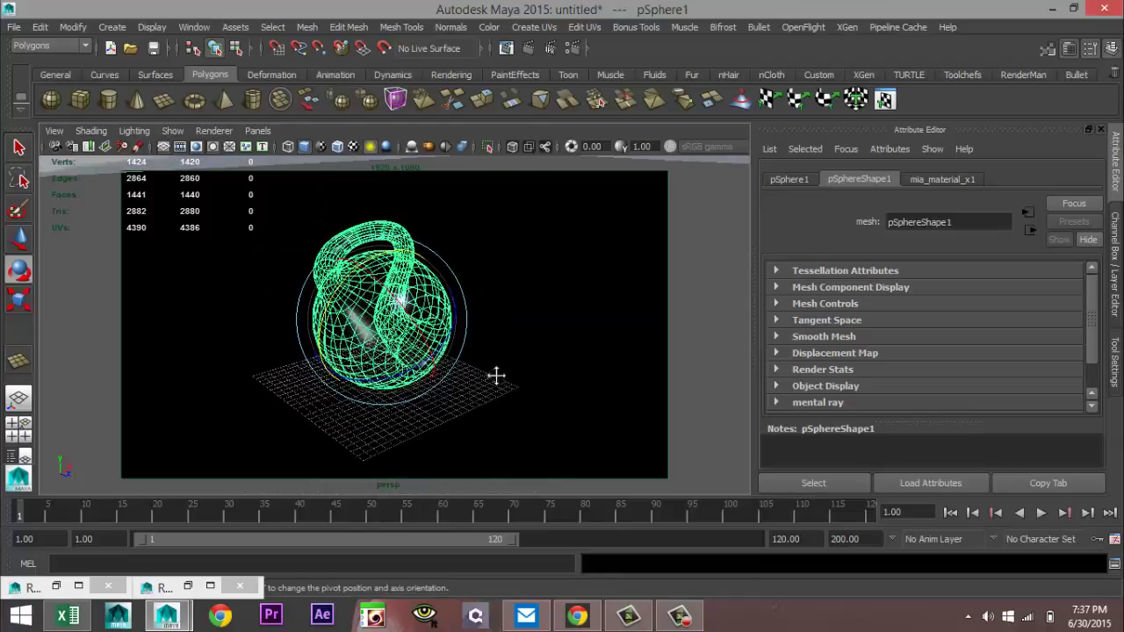
middle_click_drag(496, 376, 506, 402, "alt")
scroll(508, 403, "up", 3)
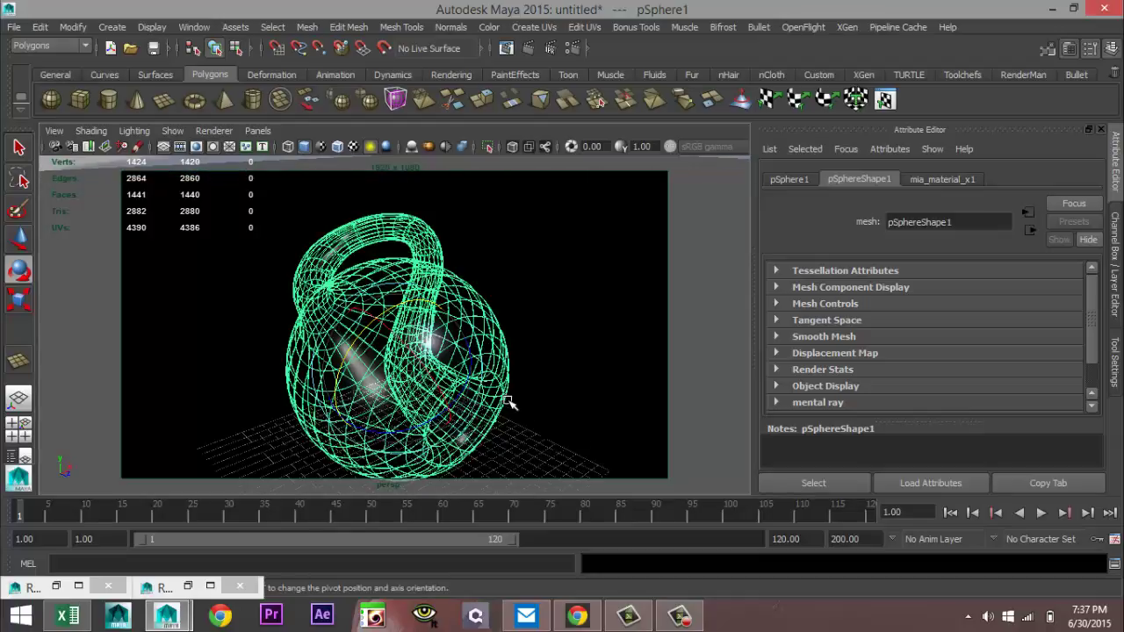
left_click_drag(509, 404, 509, 388, "alt")
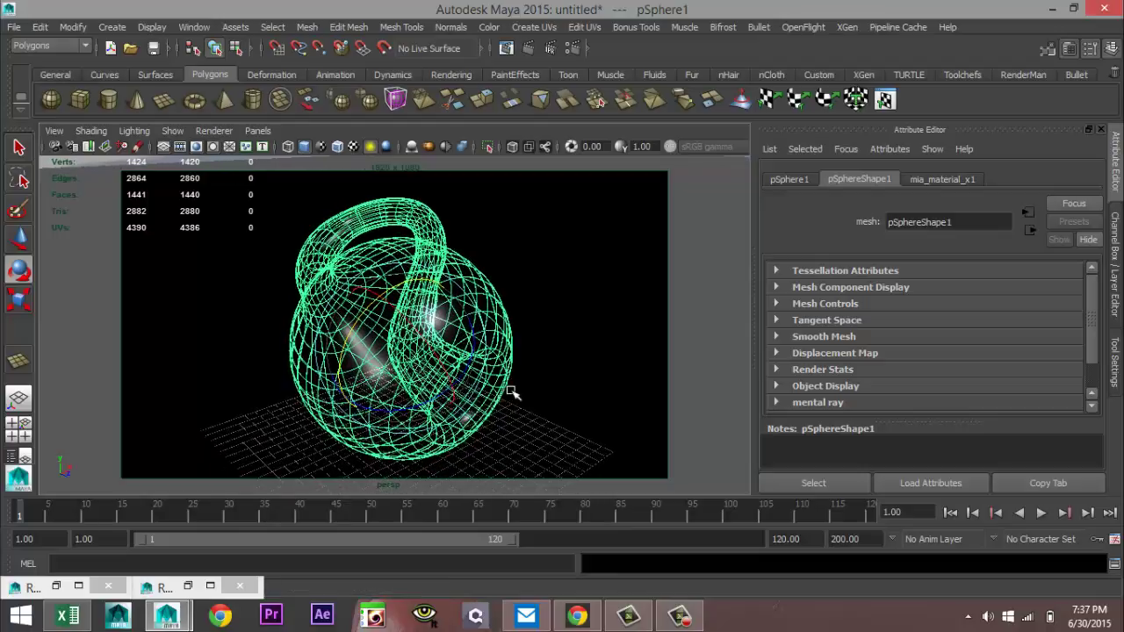